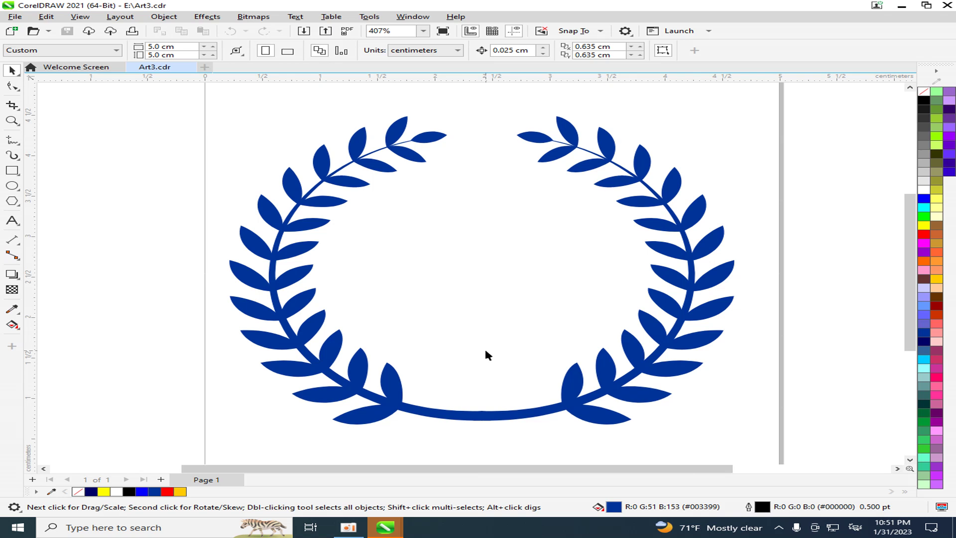
Examine the blue laurel wreath artwork in Art3.cdr, including its leaves and curved stem.
scroll(485, 355, "up", 3)
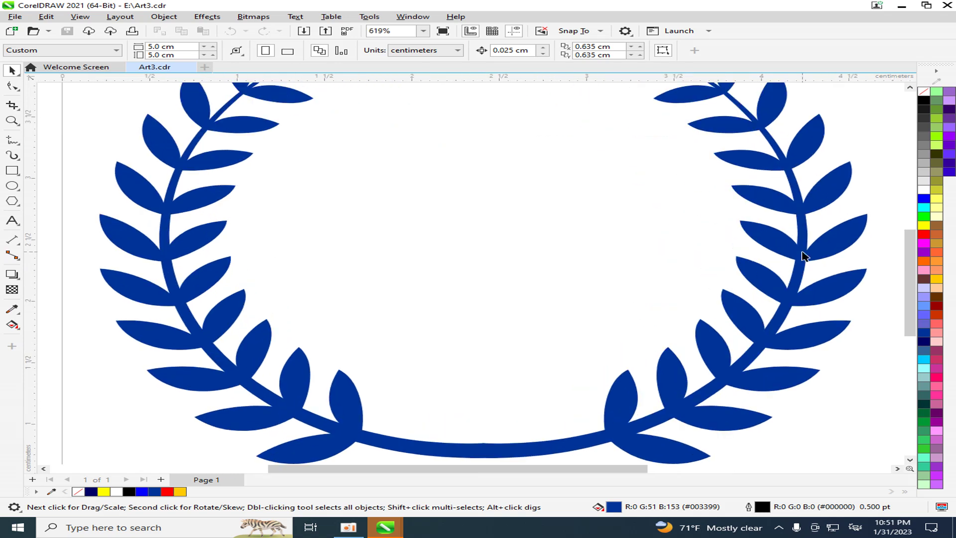
scroll(711, 320, "up", 2)
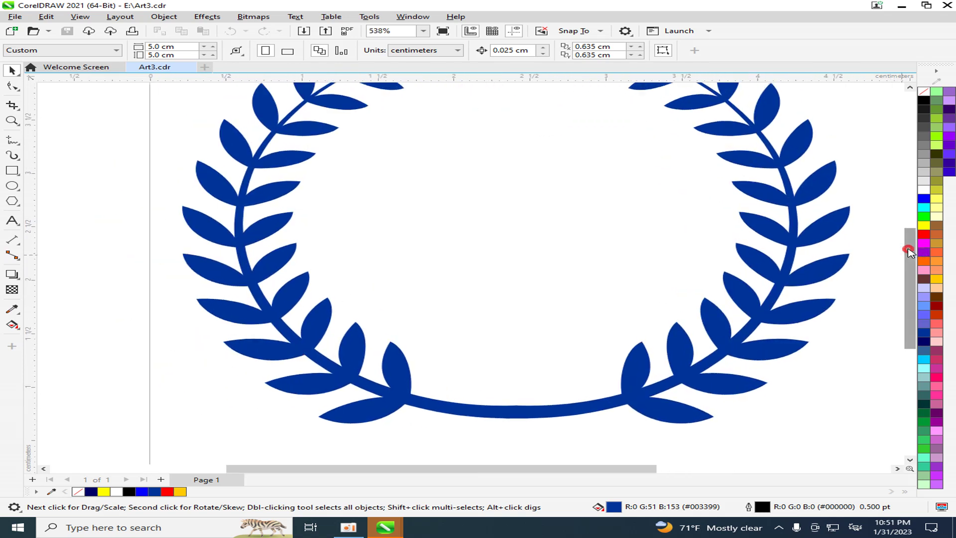
scroll(903, 222, "up", 2)
scroll(900, 224, "down", 3)
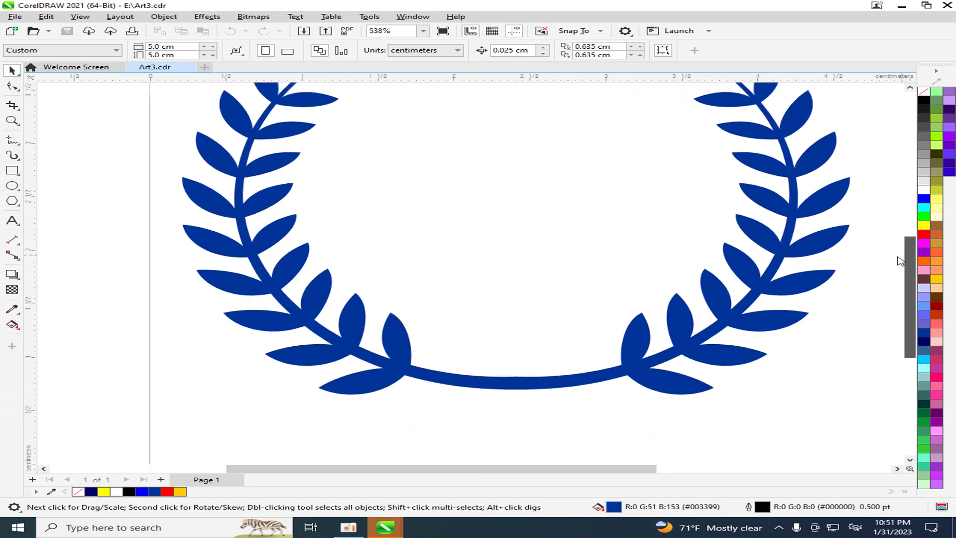
scroll(903, 236, "down", 2)
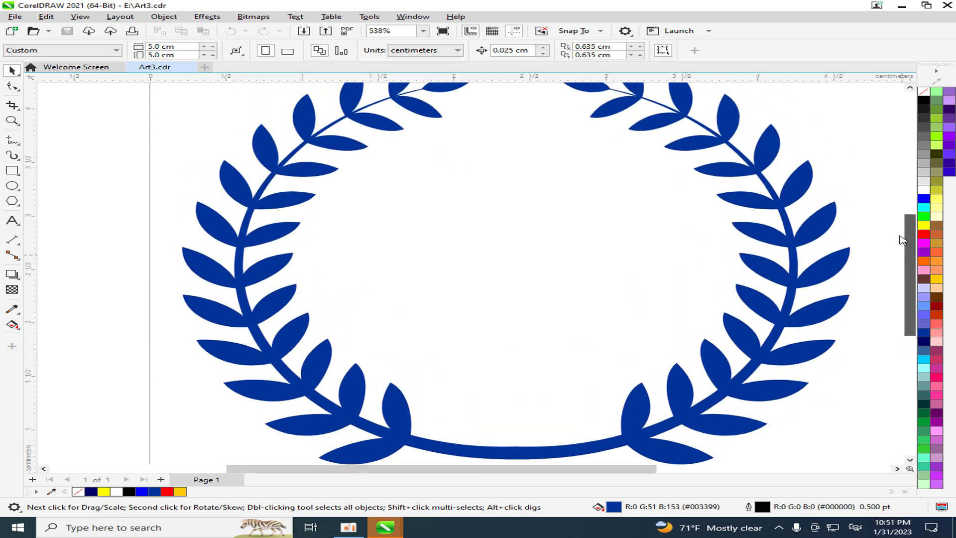
scroll(794, 288, "up", 2)
scroll(856, 261, "down", 3)
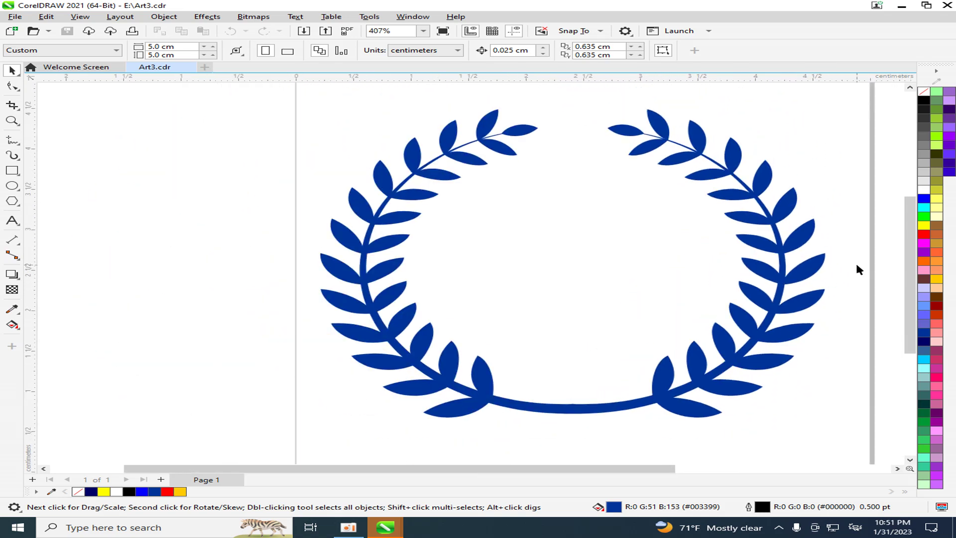
scroll(856, 261, "up", 1)
left_click_drag(623, 469, 508, 207)
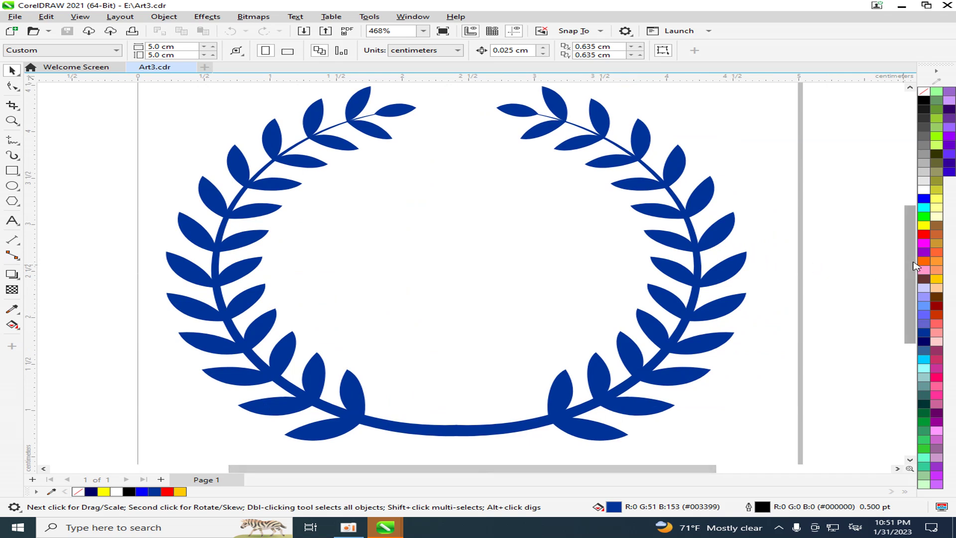
left_click(907, 261)
left_click_drag(906, 262, 906, 252)
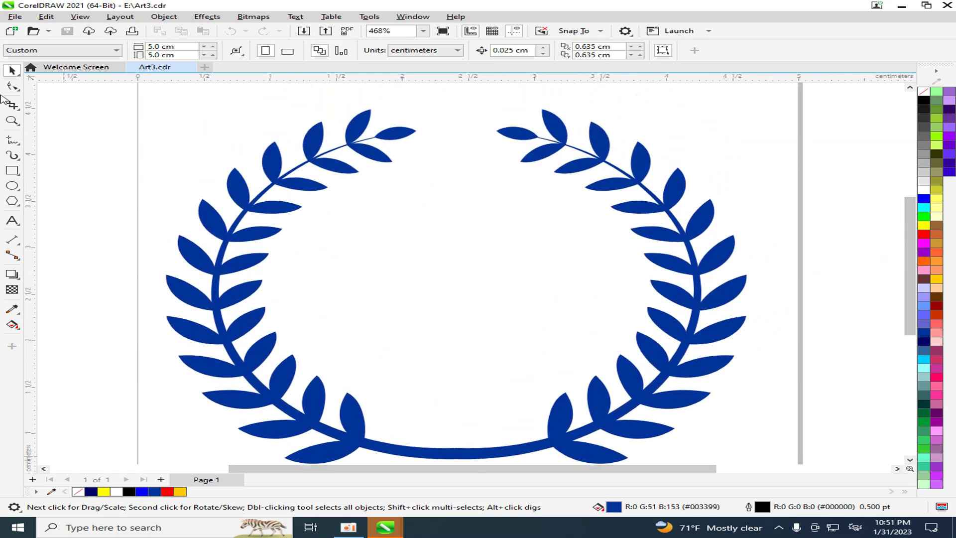
Start a new document named "ក្បាច់ខ្មែរ" with a custom page size.
left_click(205, 68)
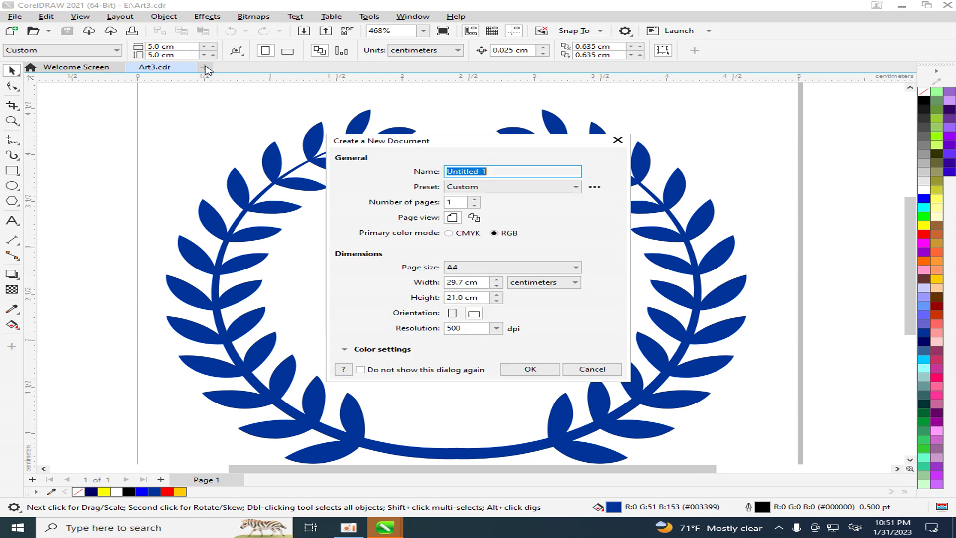
left_click(515, 174)
type("ส")
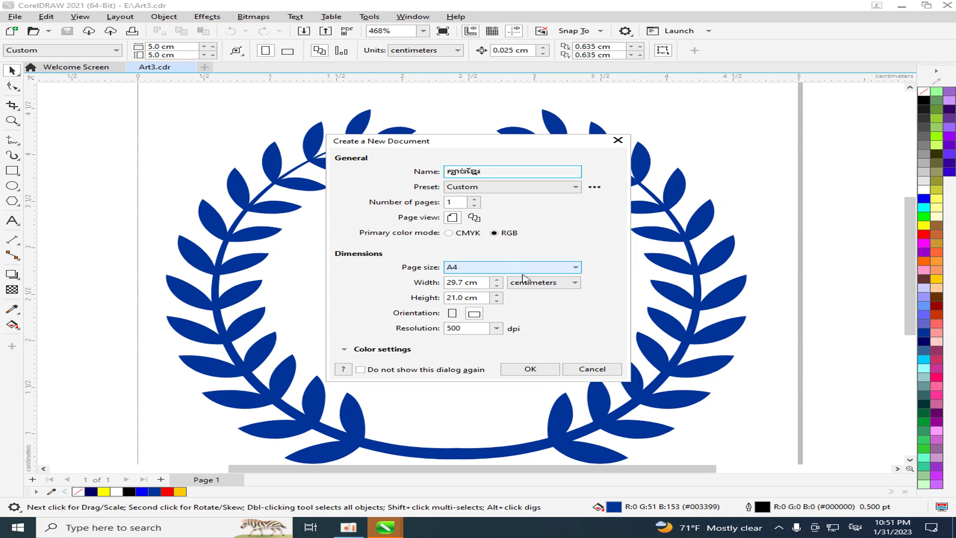
double_click(465, 283)
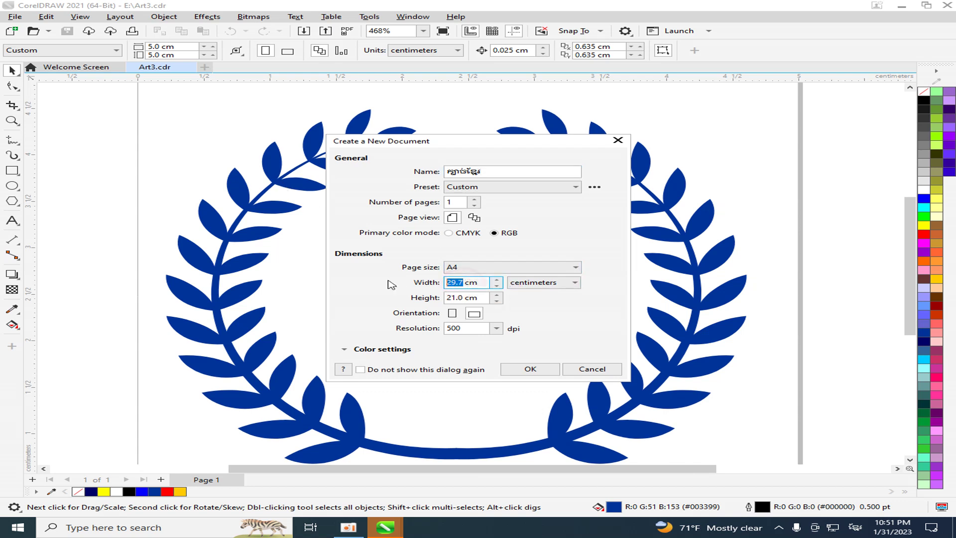
left_click(485, 270)
left_click(479, 268)
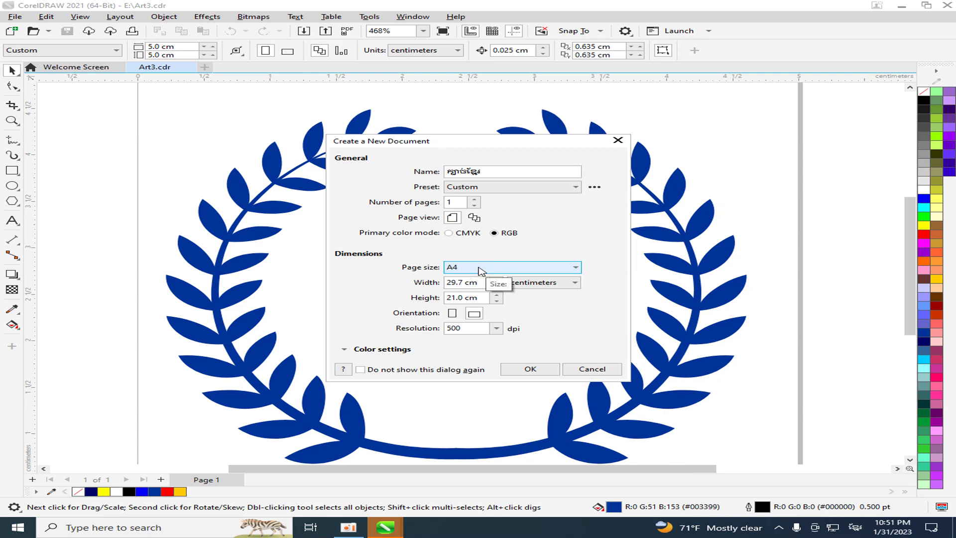
left_click(482, 270)
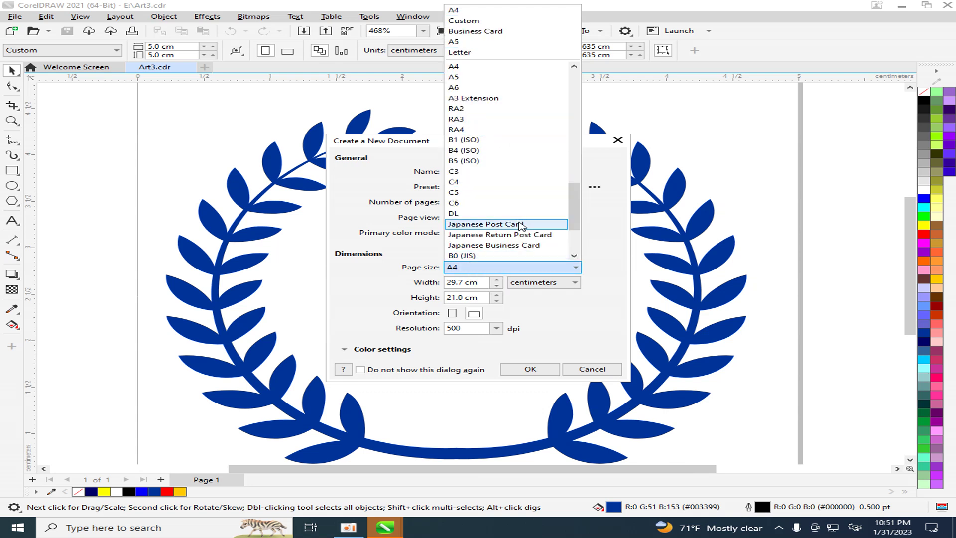
left_click(466, 22)
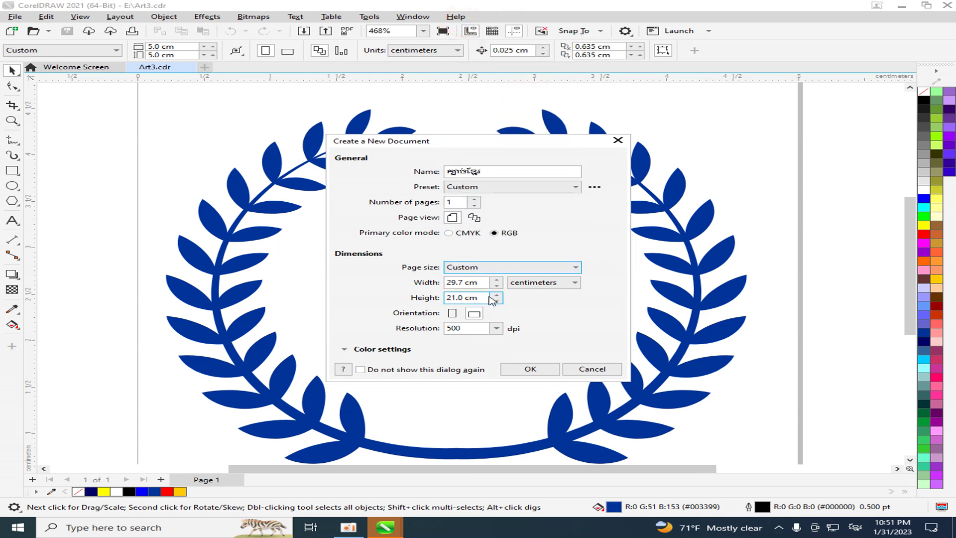
Set the new document's page width and height to 5 cm each.
double_click(455, 283)
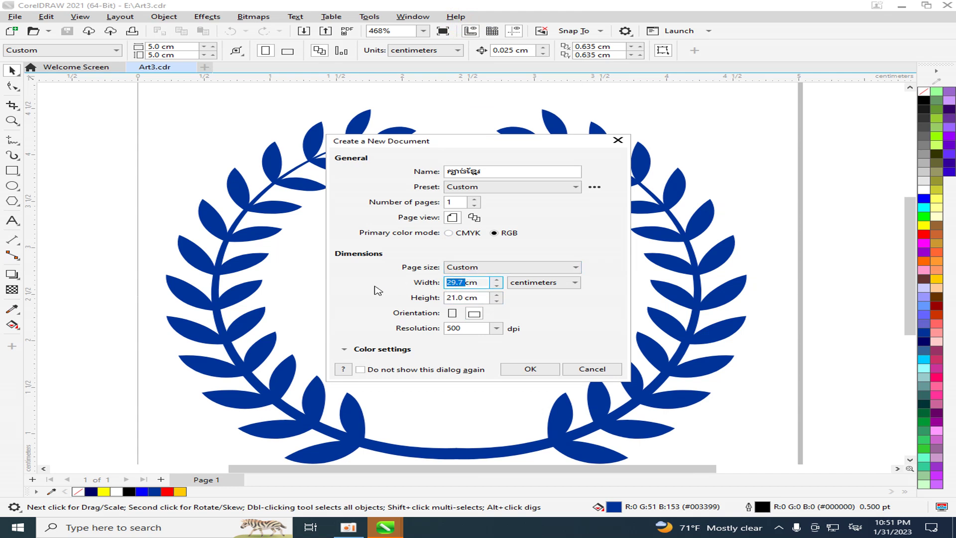
type("4")
key("BackSpace")
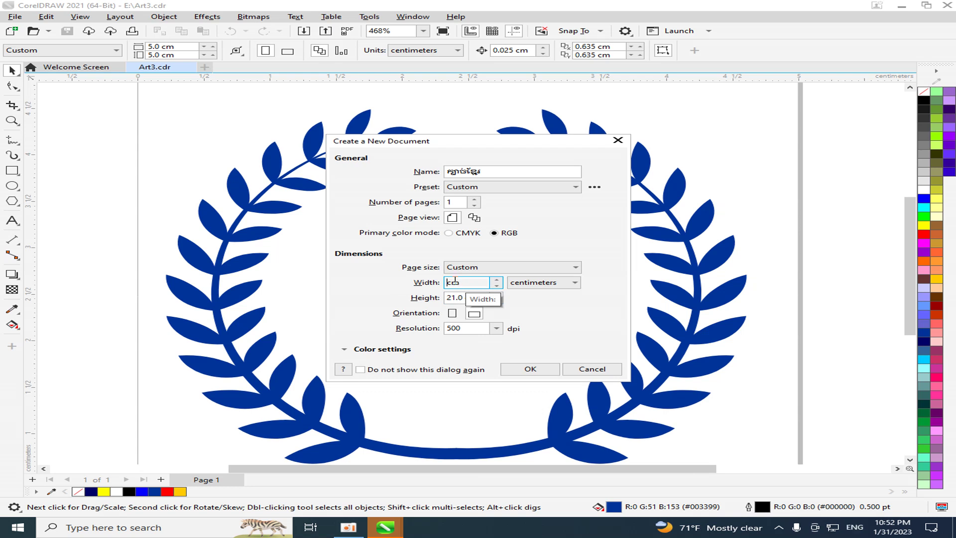
left_click(463, 297)
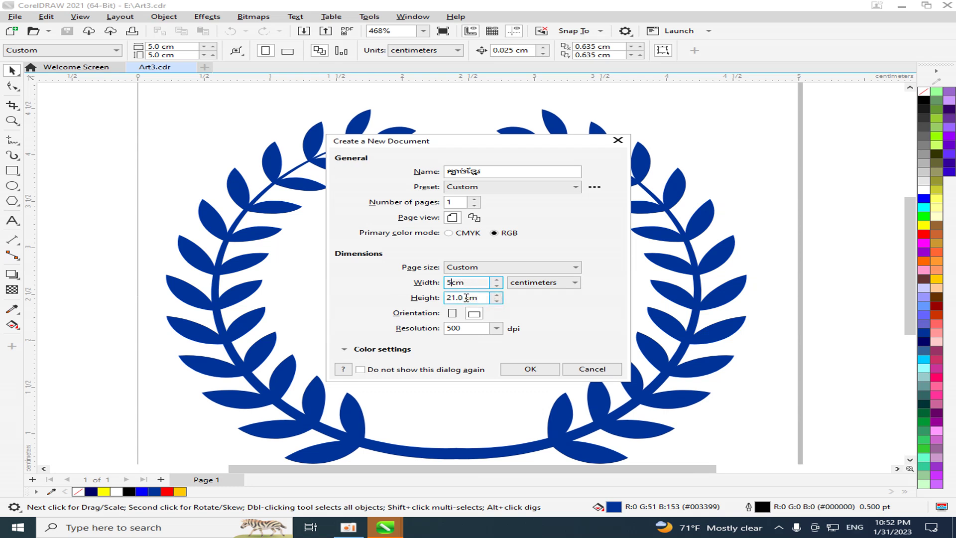
double_click(467, 297)
type("5")
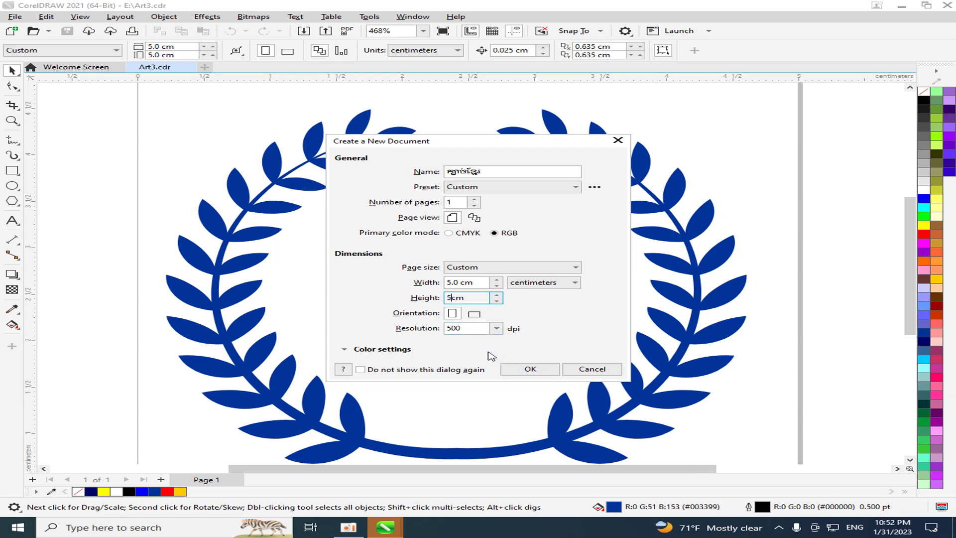
Change the new document's resolution and create the document.
left_click(466, 328)
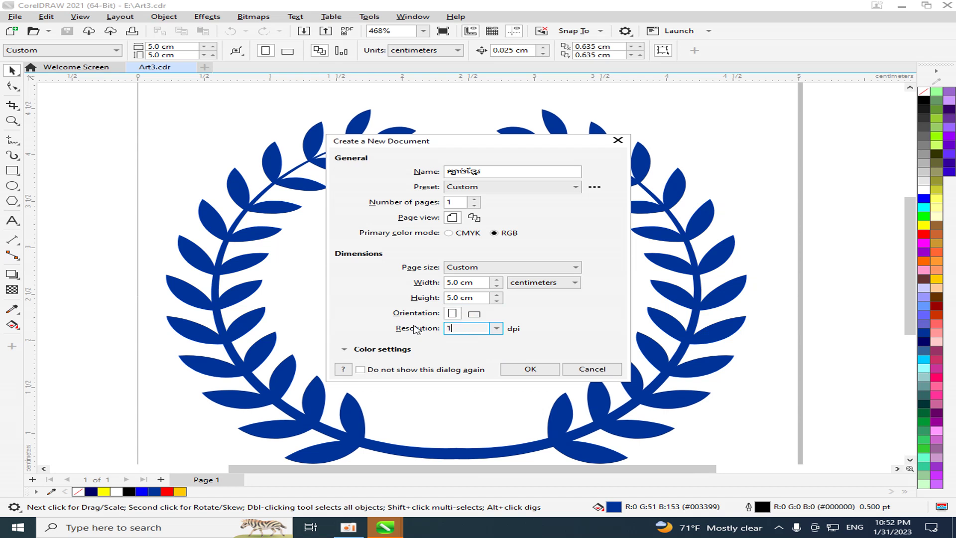
left_click_drag(463, 329, 398, 338)
left_click(527, 370)
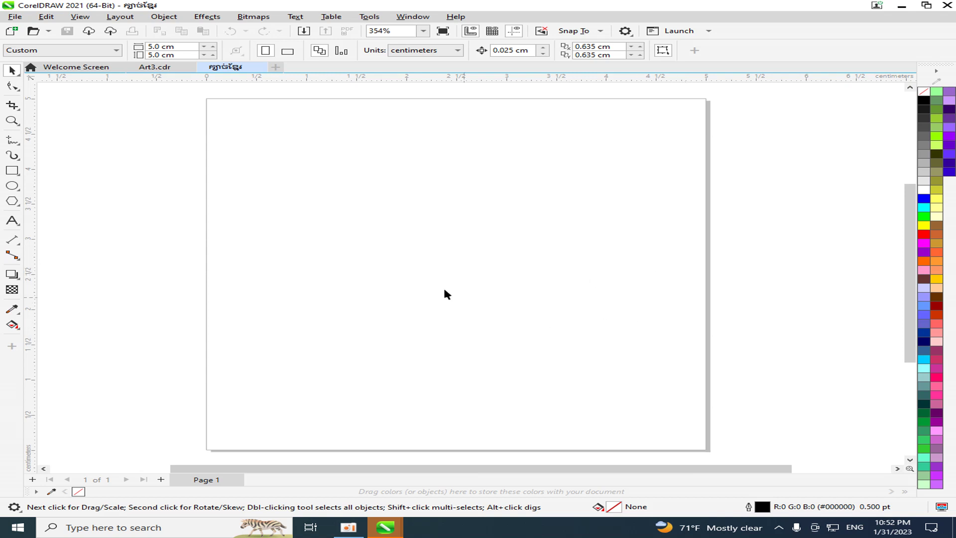
Review the laurel wreath in Art3.cdr as a reference and return to the new blank document.
left_click(154, 66)
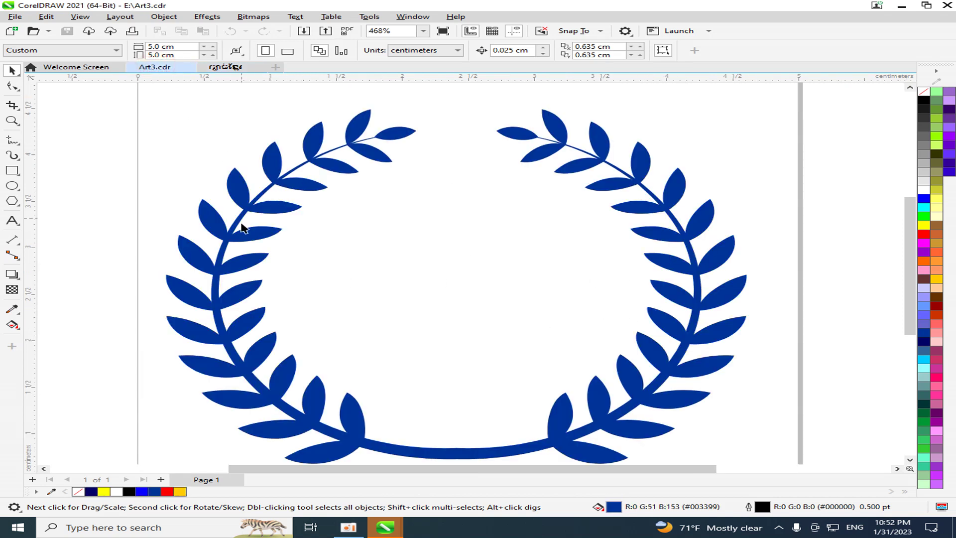
scroll(846, 249, "down", 2)
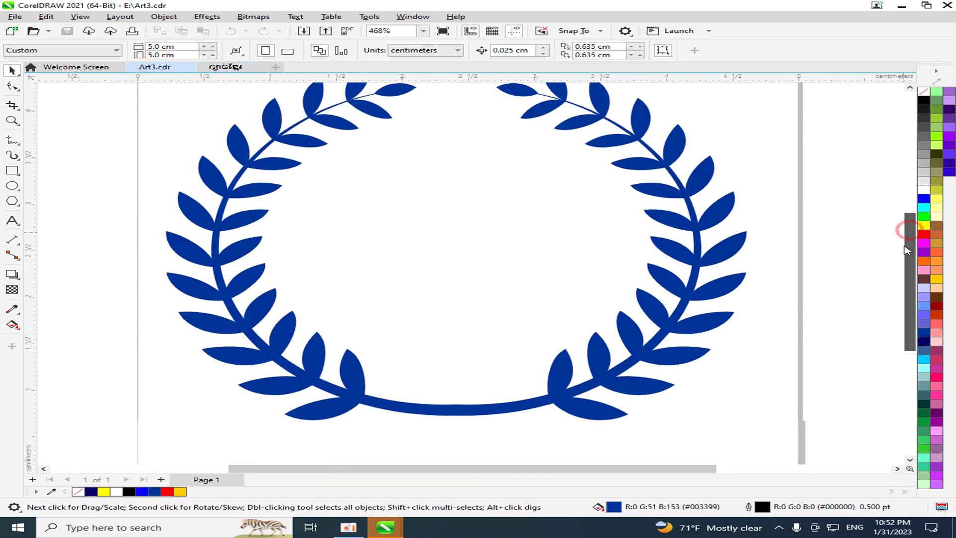
left_click(227, 68)
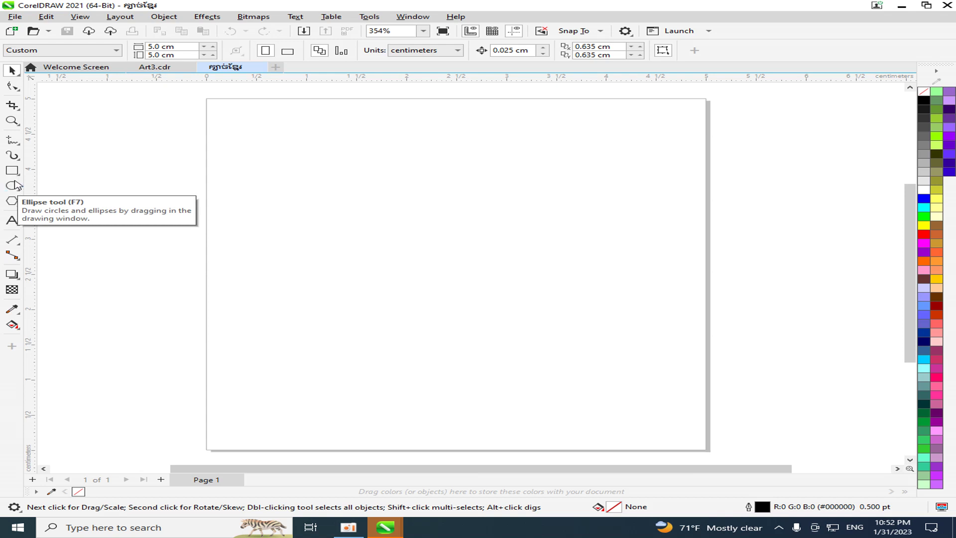
left_click(155, 66)
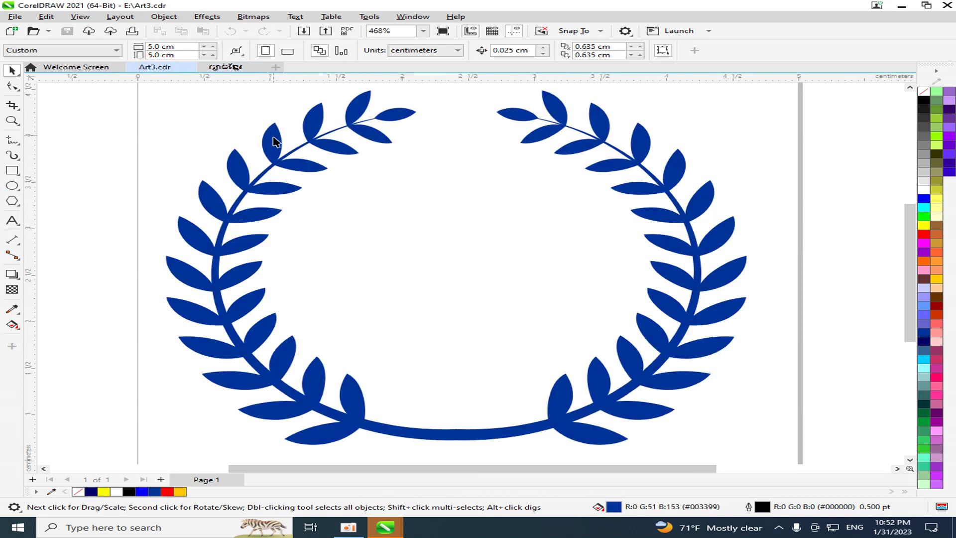
left_click(226, 68)
Draw a circle about 2.94 cm in diameter near the middle of the page with the Ellipse tool.
left_click(11, 187)
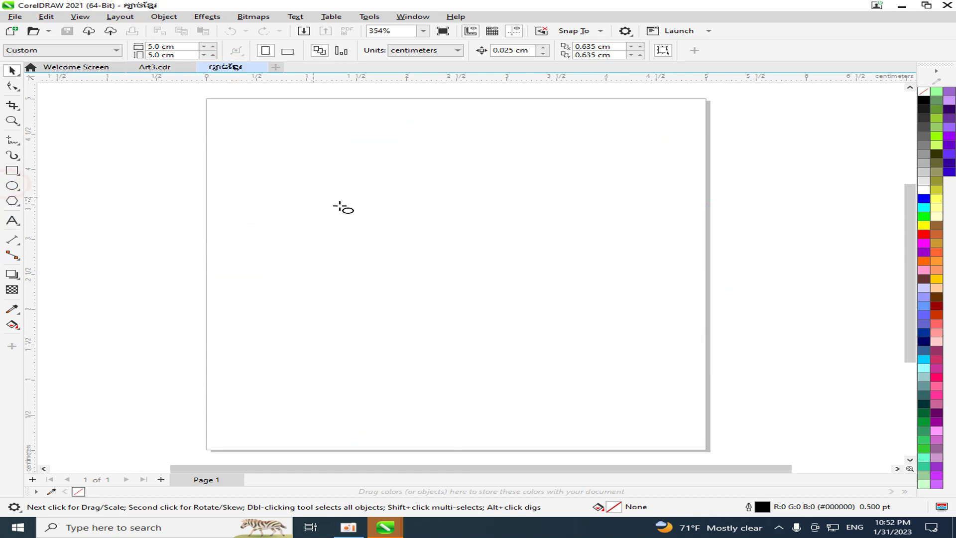
left_click(17, 189)
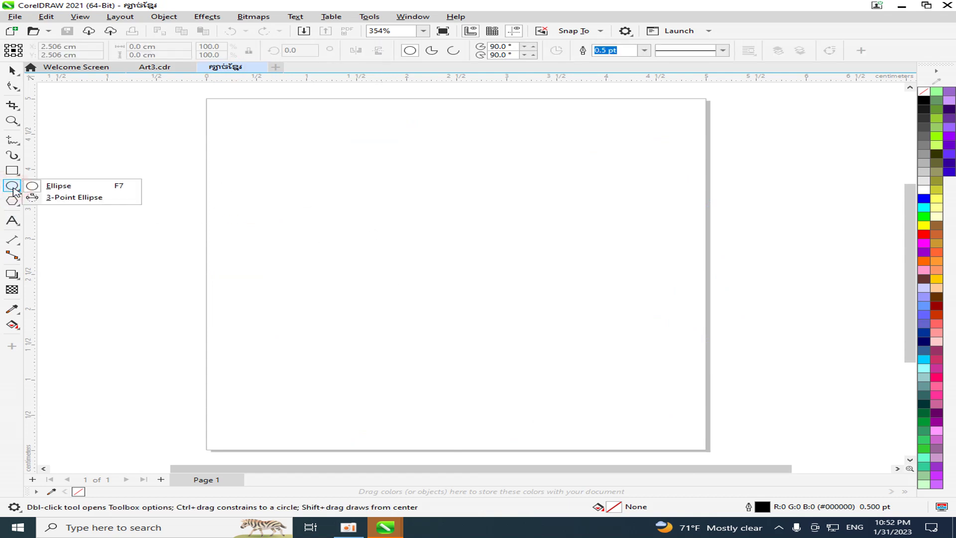
left_click(58, 186)
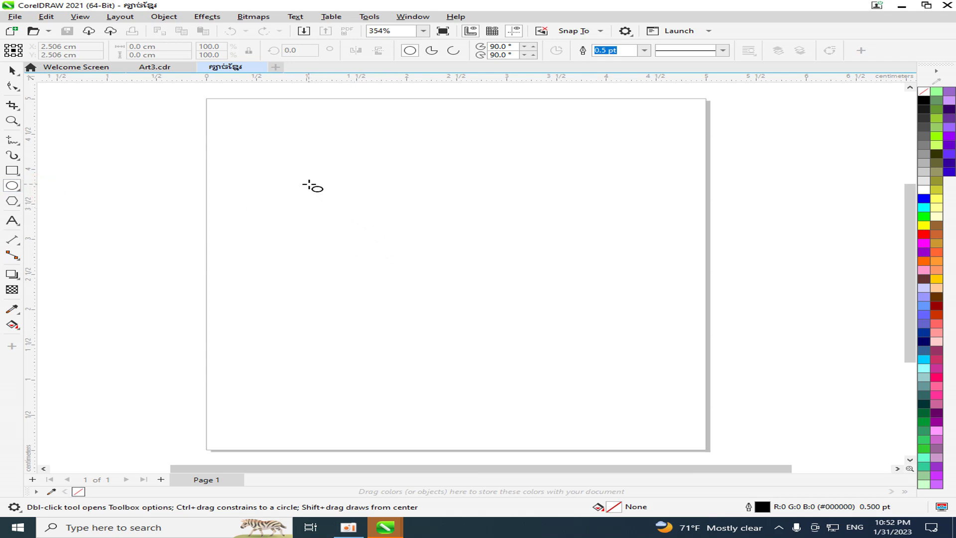
mouse_move(309, 184)
left_mouse_down()
mouse_move(402, 249)
mouse_move(494, 367)
mouse_move(466, 347)
mouse_move(531, 405)
mouse_move(493, 384)
left_mouse_up()
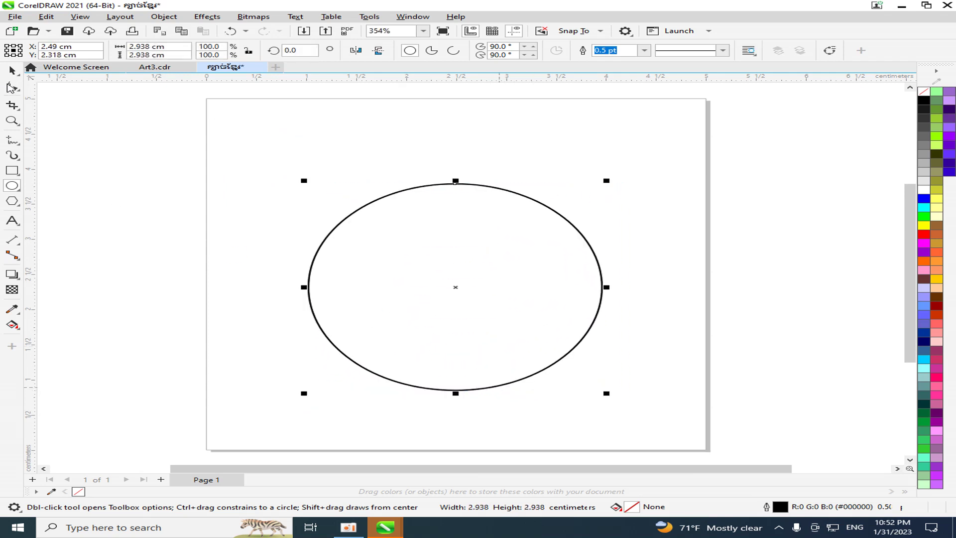
Move the circle up and left to about X 1.42 cm, Y 2.93 cm and set its outline width to Hairline.
left_click(12, 71)
left_click_drag(546, 274, 441, 232)
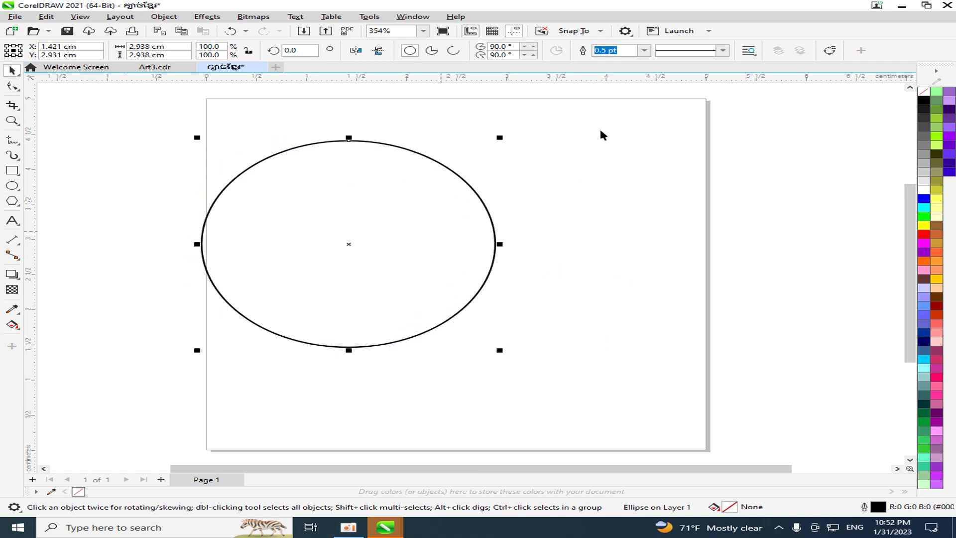
left_click(645, 50)
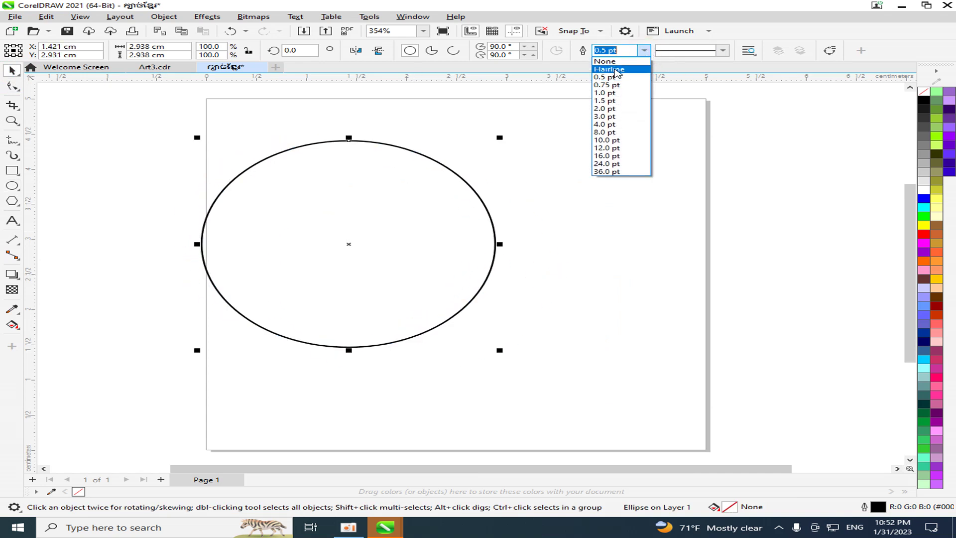
left_click(610, 69)
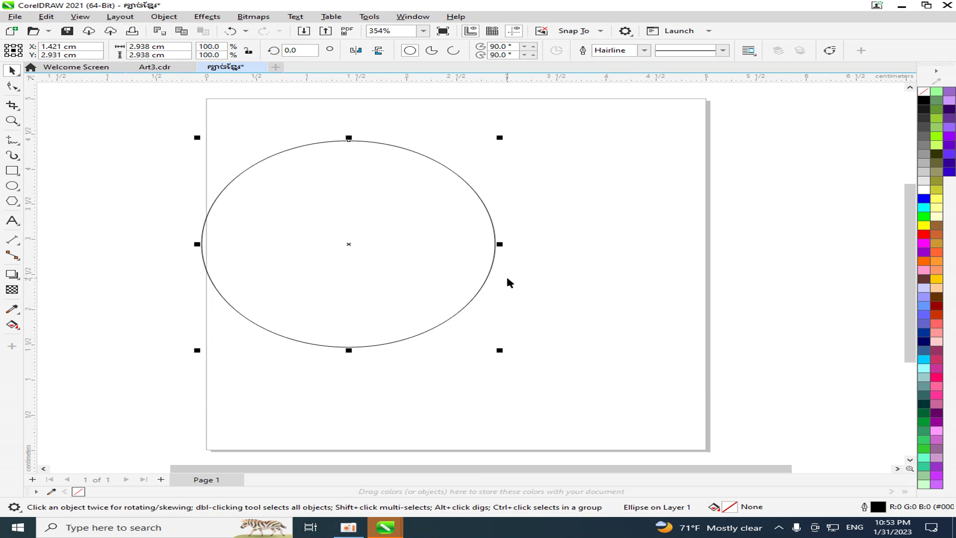
Duplicate the circle and shift the copy horizontally to about X 3.76 cm so the two circles overlap in a narrow leaf shape.
key("ctrl+c")
key("ctrl+v")
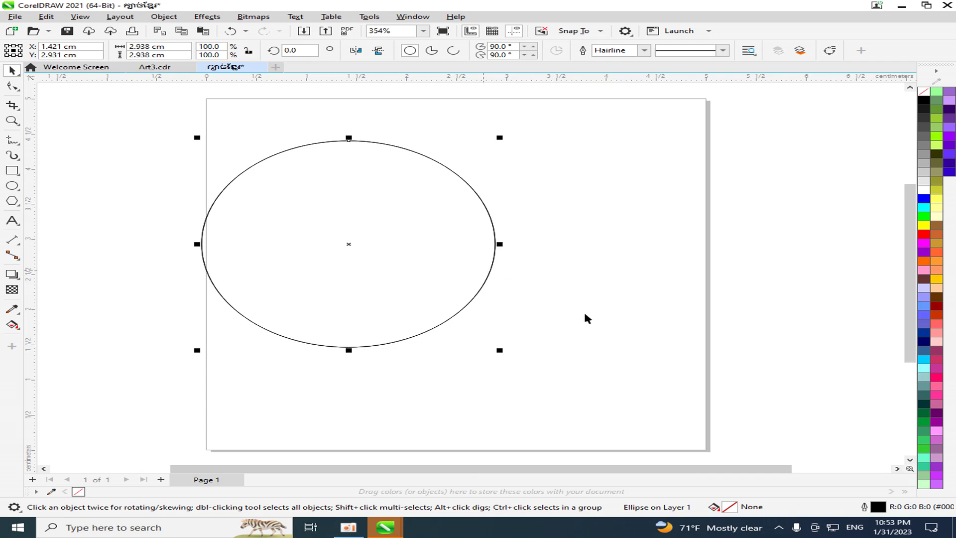
key("Right")
key("Right")
key("Right")
key("Right")
key("Right")
key("Right")
key("Right")
key("Right")
key("Right")
key("Right")
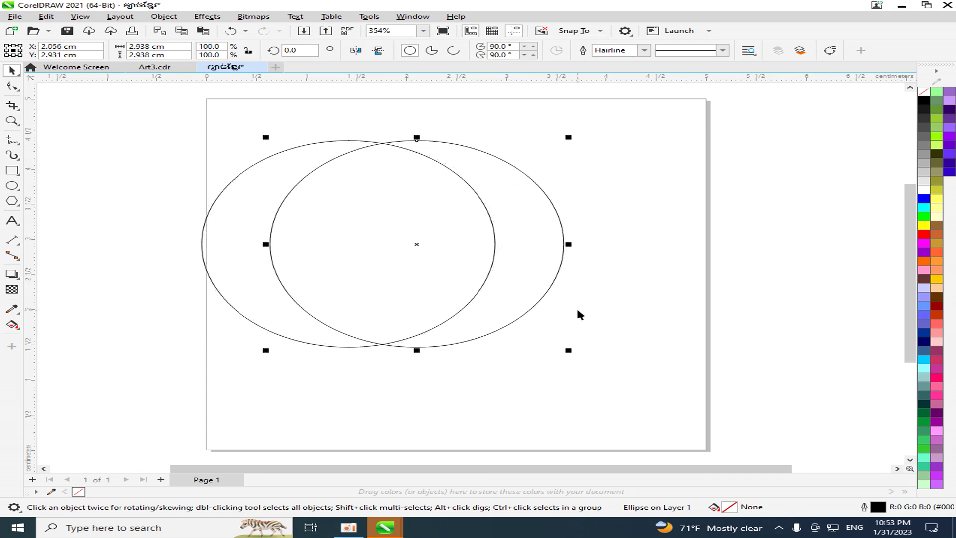
key("Right")
key("Right")
key("Right")
key("Right")
key("Right")
key("Right")
key("Right")
key("Right")
key("Right")
key("Right")
key("Right")
key("Right")
key("Right")
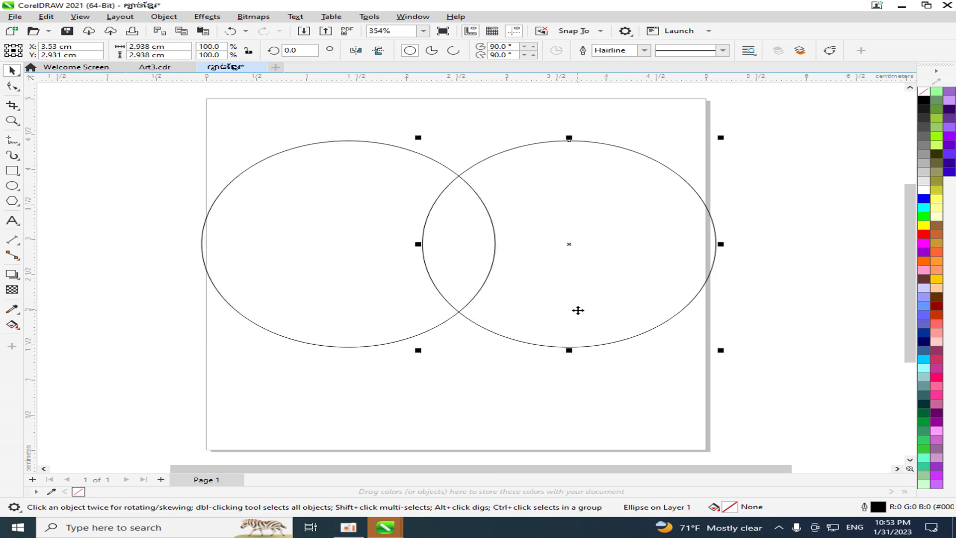
key("Right")
key("Right")
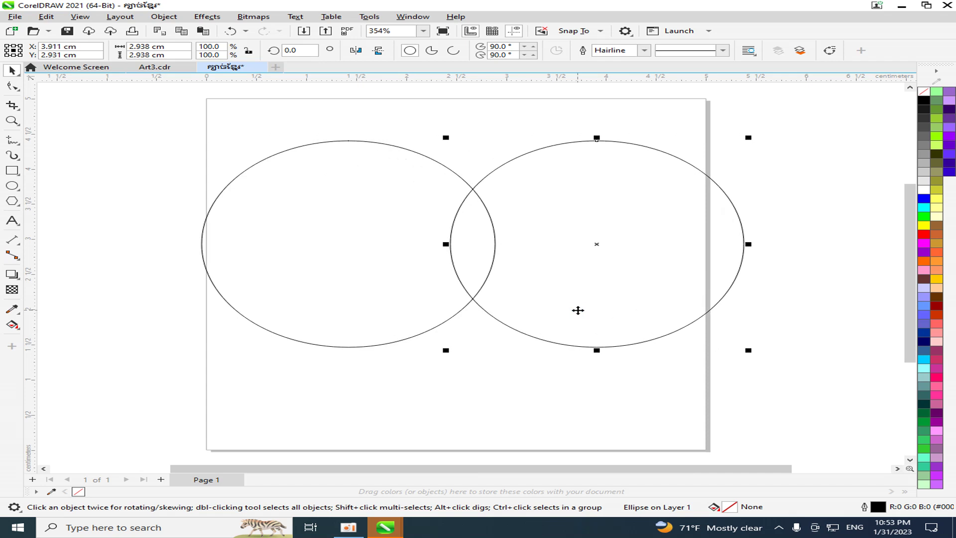
key("Left")
key("Left")
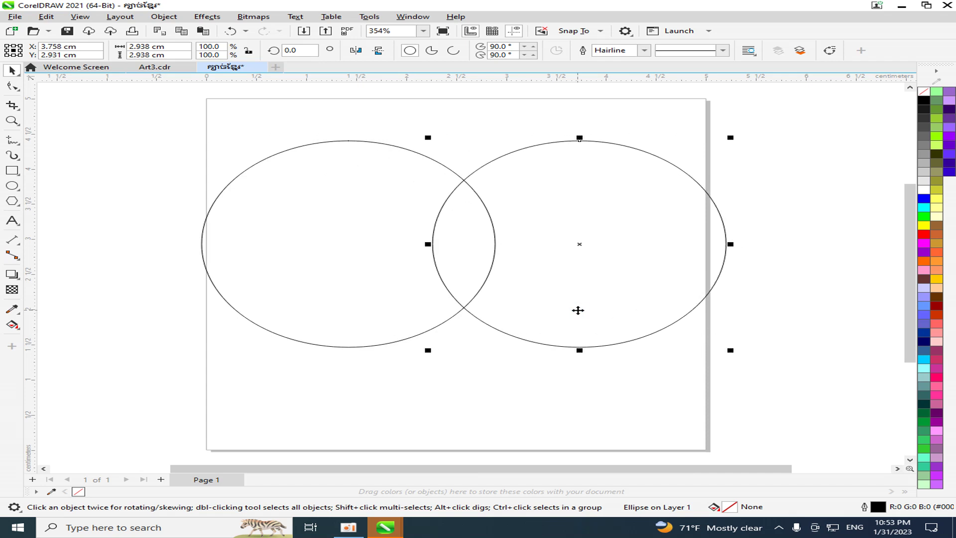
Nudge the second circle left to about X 3.73 cm so it overlaps the first circle slightly more.
key("ctrl+Right")
scroll(454, 229, "up", 2)
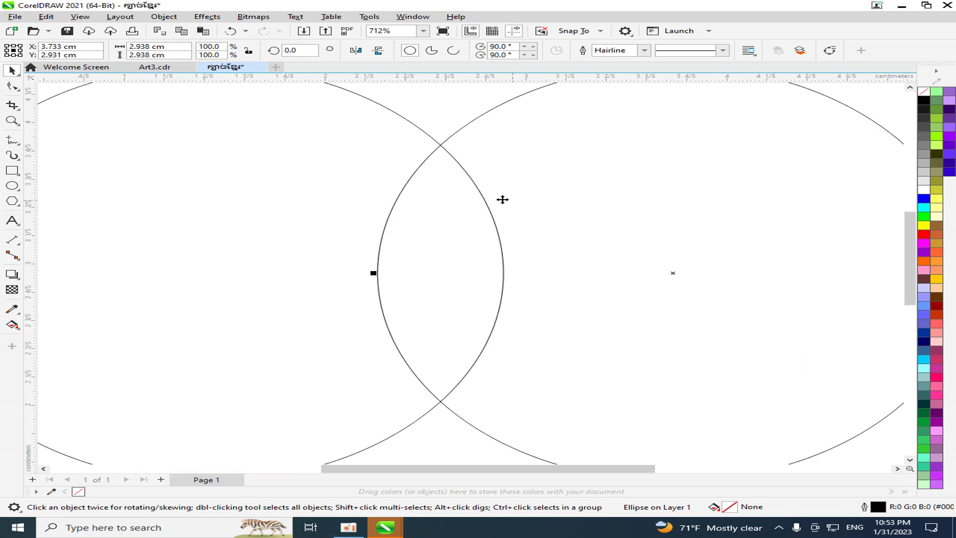
scroll(491, 389, "down", 2)
scroll(485, 385, "up", 1)
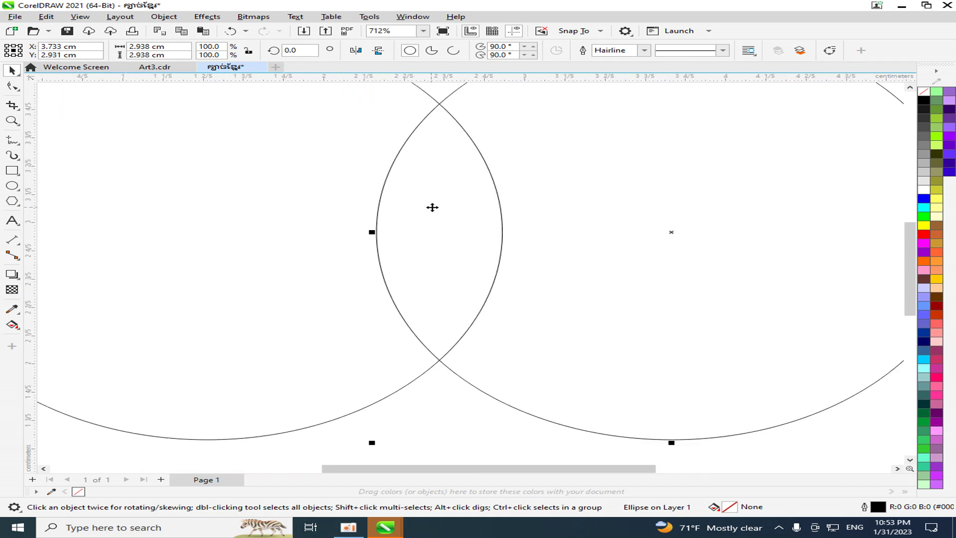
left_click_drag(910, 269, 910, 262)
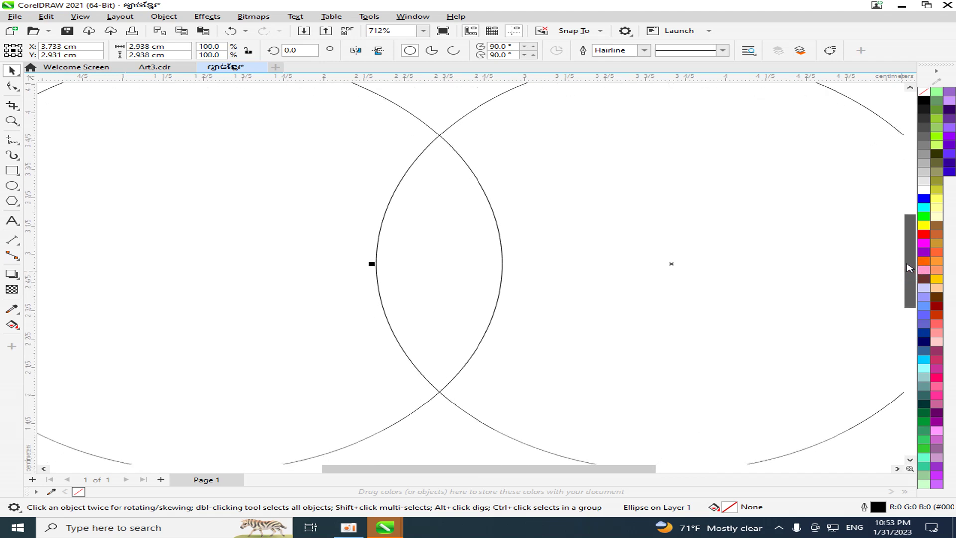
Draw a vertical line about 2.26 cm long through both circle intersections with the Pen tool and set its outline width to Hairline.
left_click(14, 158)
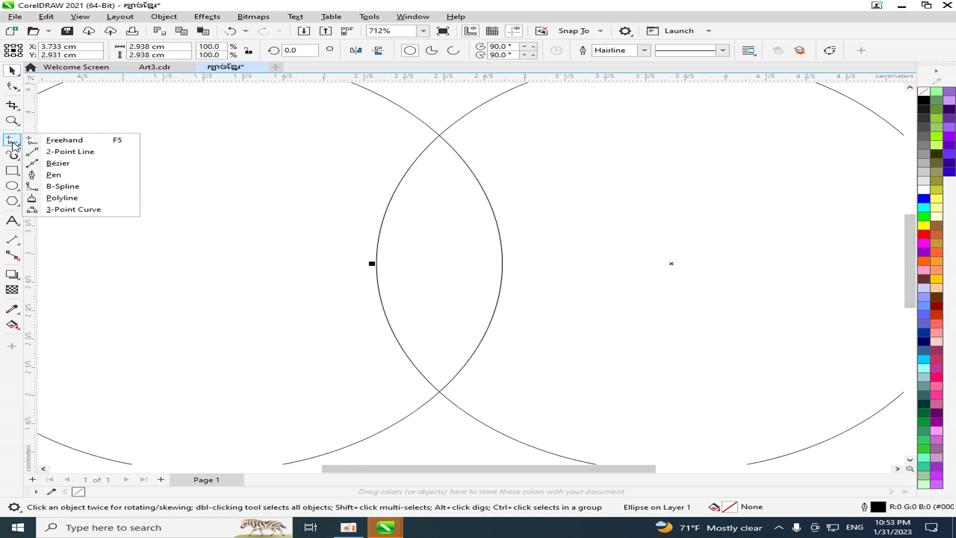
left_click(12, 140)
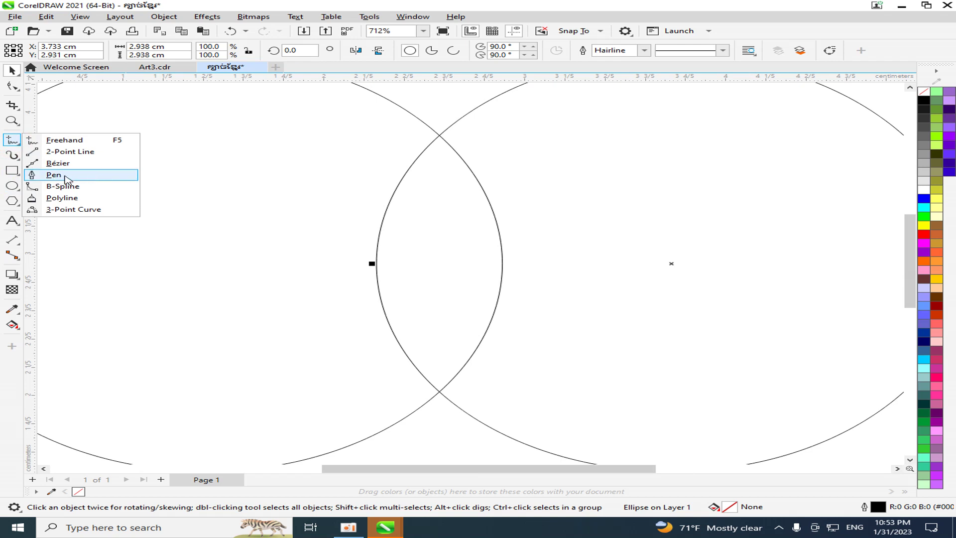
left_click(71, 176)
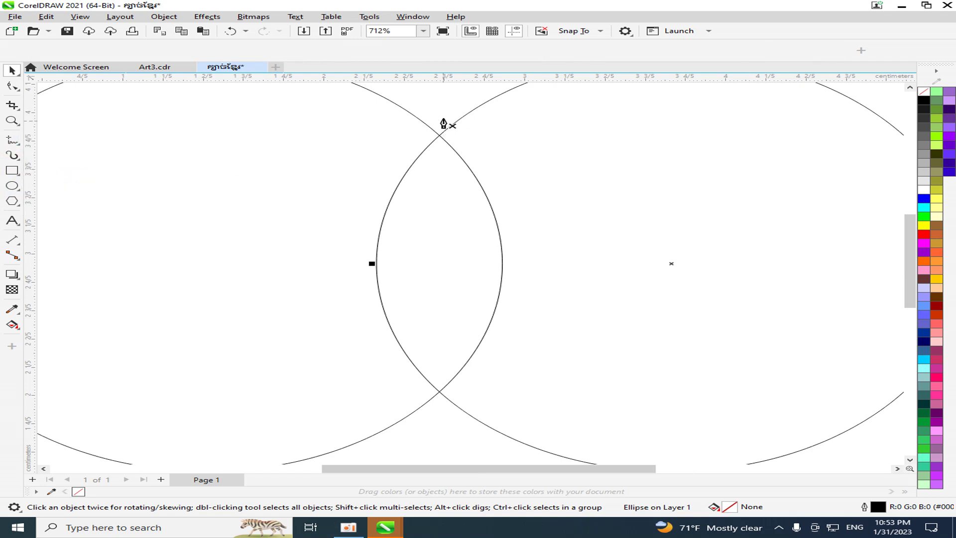
left_click(439, 108)
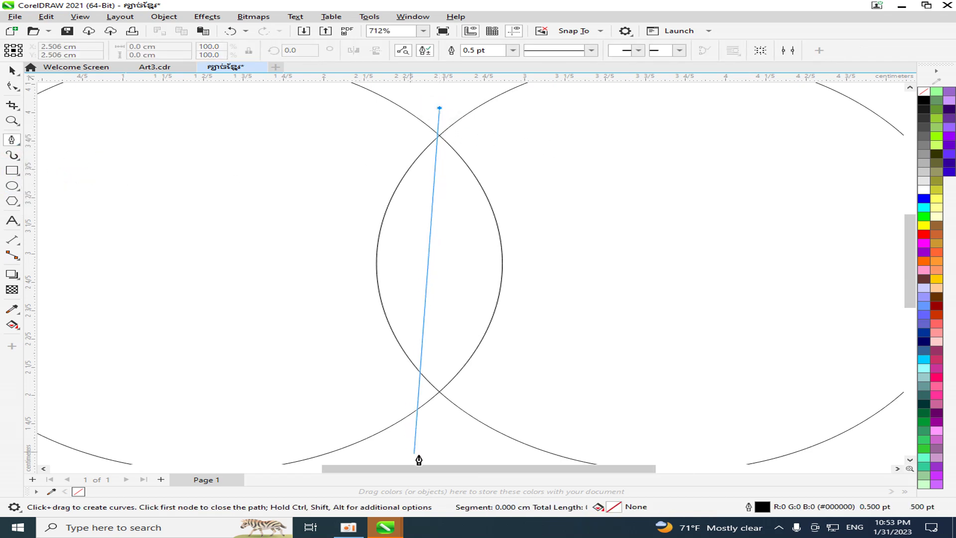
double_click(439, 432)
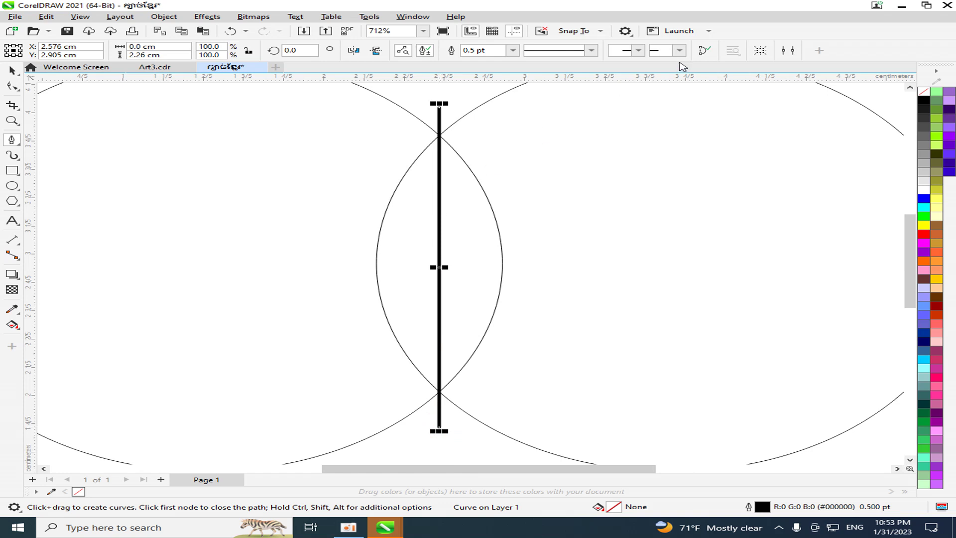
left_click(512, 50)
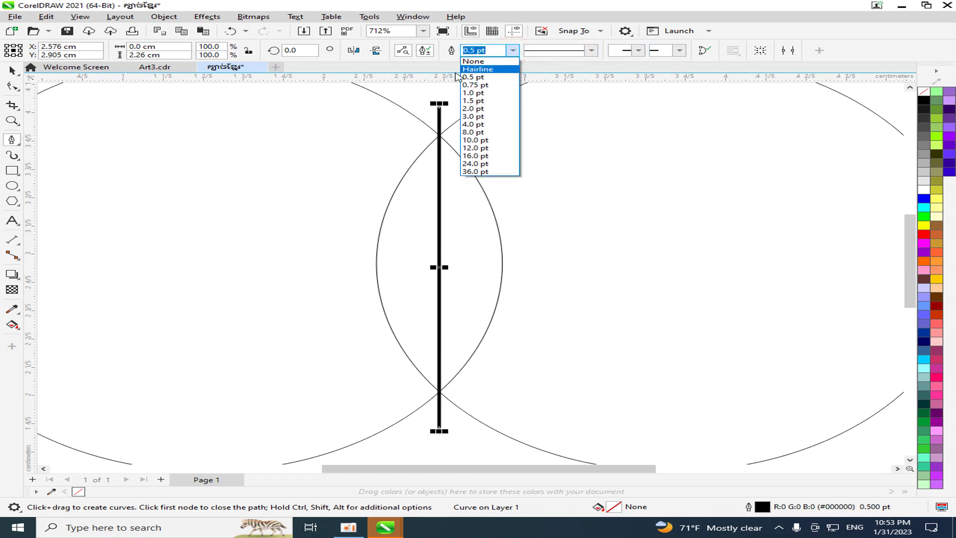
left_click(468, 70)
Nudge the line to about X 2.60 cm and rotate it to about 358.4° so it crosses the circles' lower intersection.
scroll(438, 320, "up", 7)
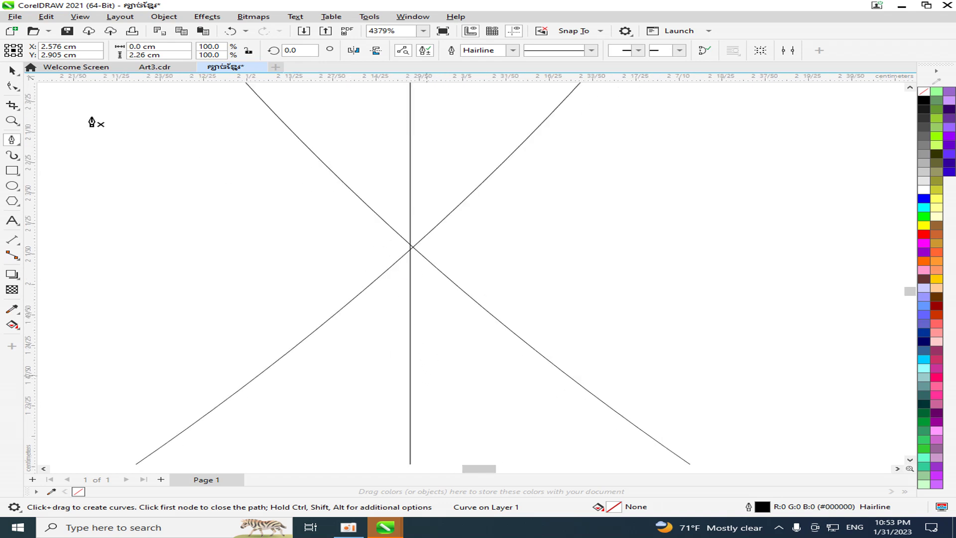
left_click(12, 70)
scroll(459, 271, "up", 2)
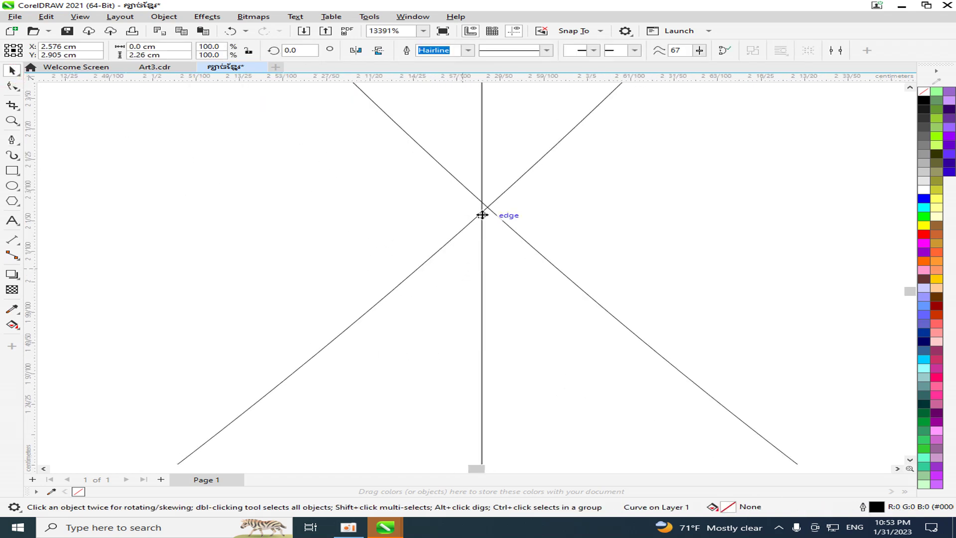
scroll(483, 212, "up", 10)
scroll(473, 209, "up", 1)
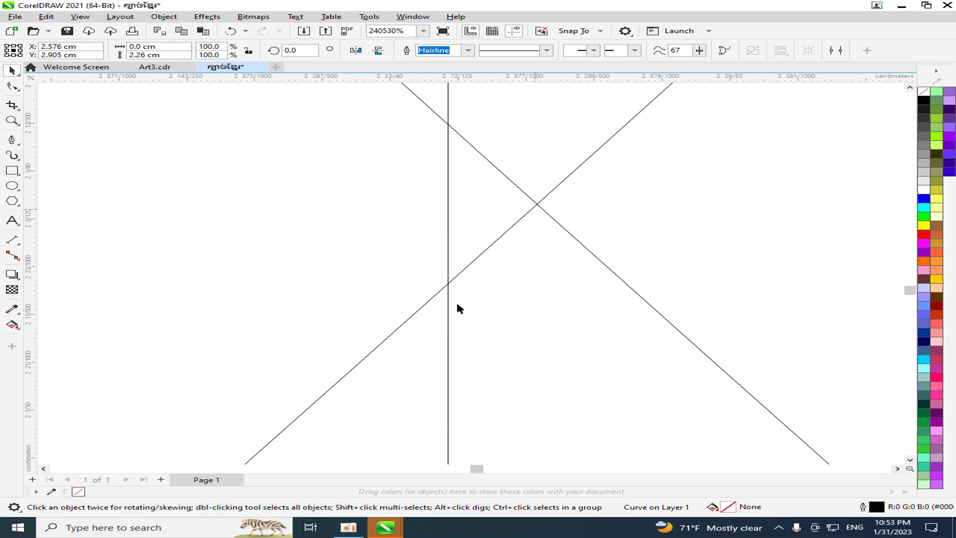
key("Delete")
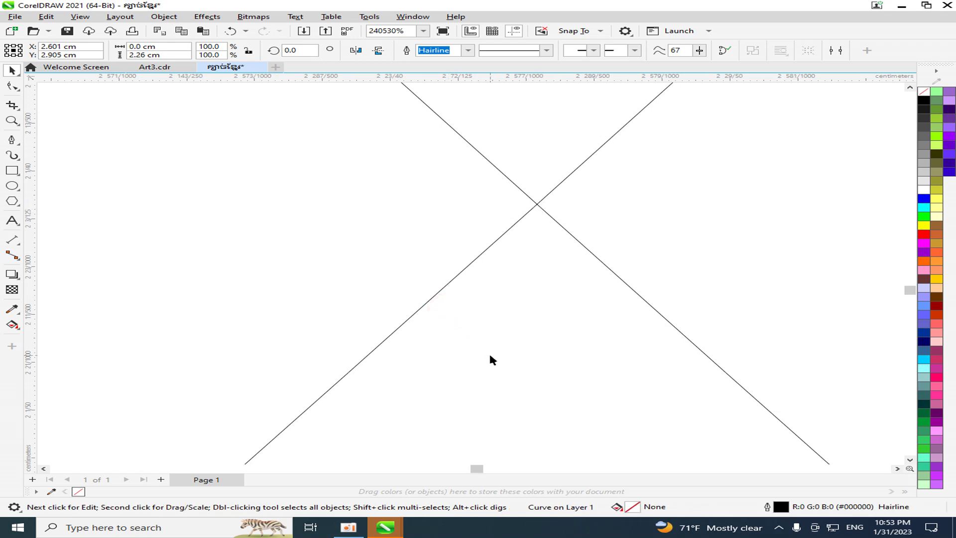
scroll(488, 351, "down", 7)
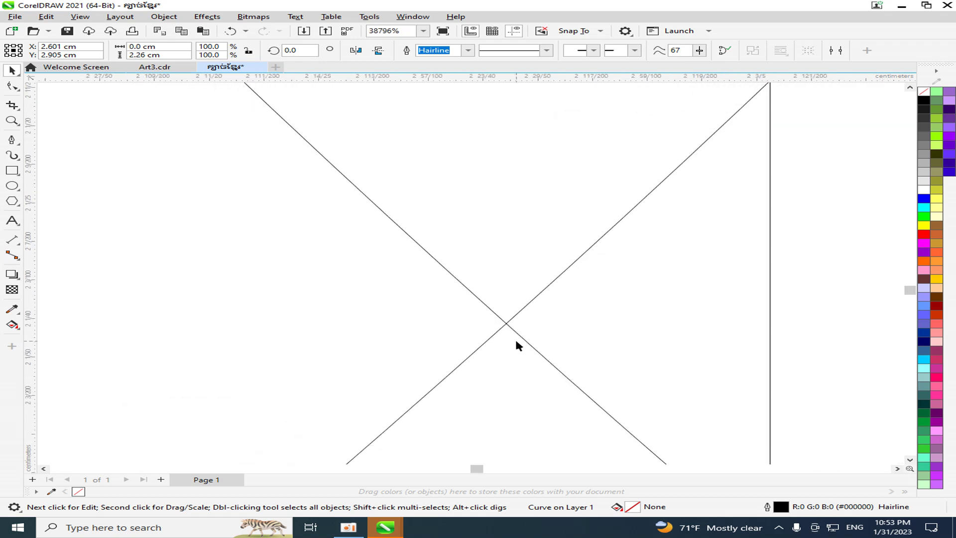
scroll(536, 366, "up", 3)
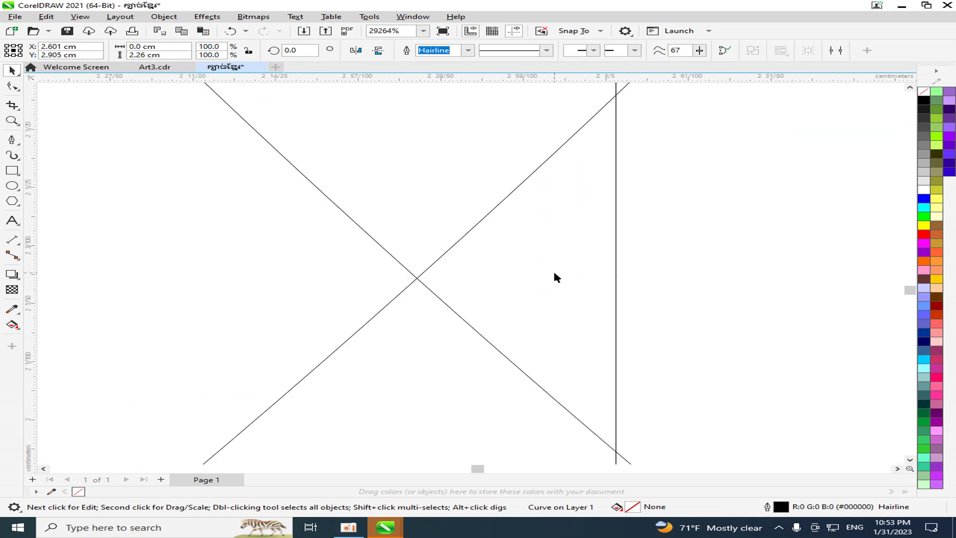
left_click_drag(663, 271, 317, 272)
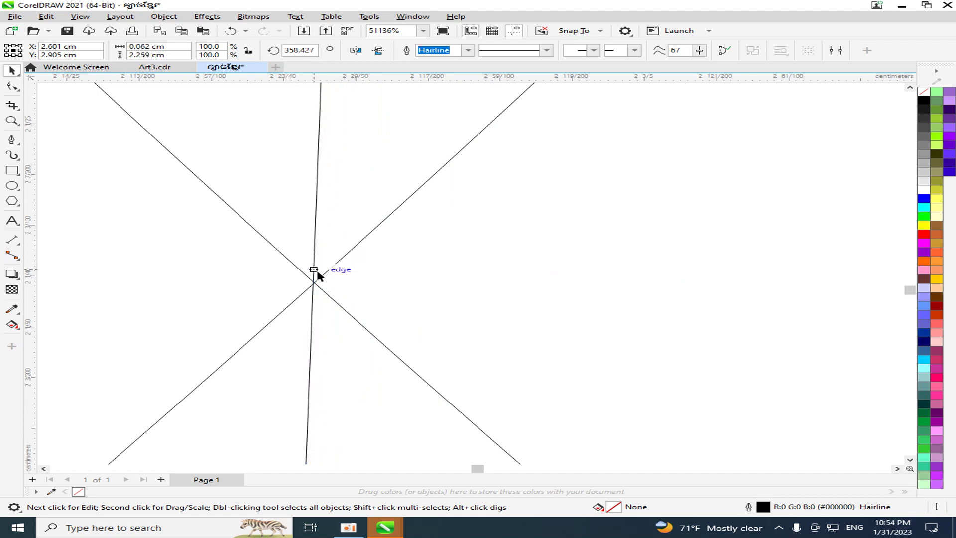
Move the line's upper end node left with the Shape tool to line it up with the circles' upper intersection.
scroll(317, 275, "down", 4)
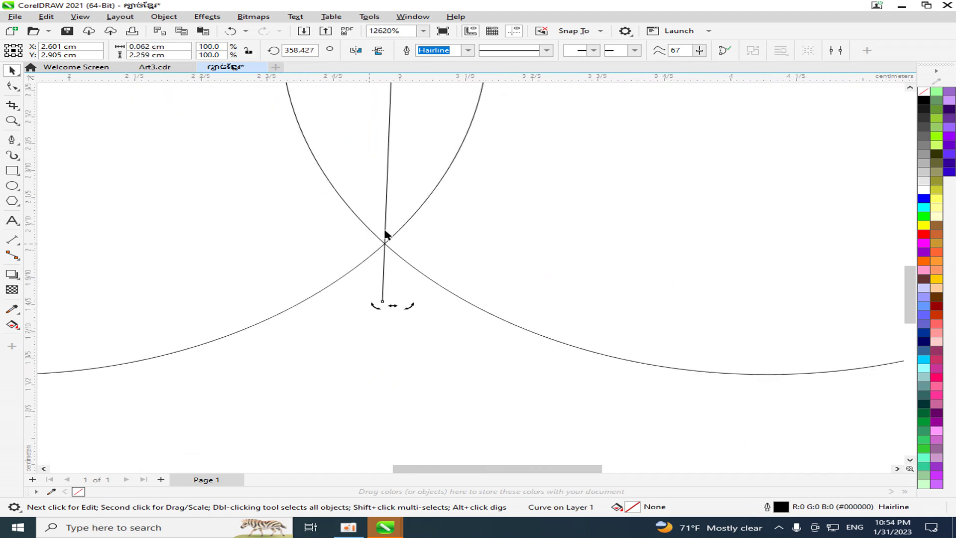
scroll(386, 234, "down", 8)
left_click_drag(911, 299, 867, 218)
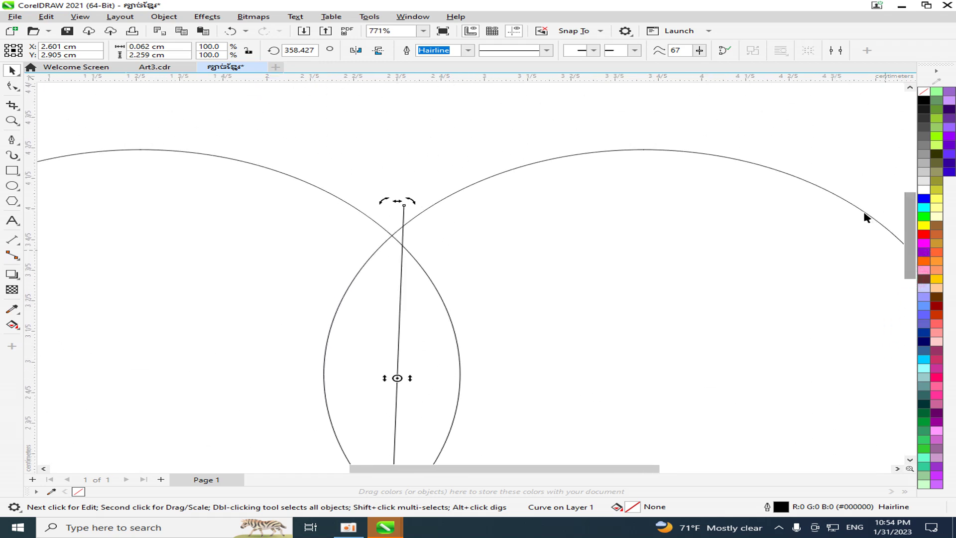
scroll(389, 225, "up", 6)
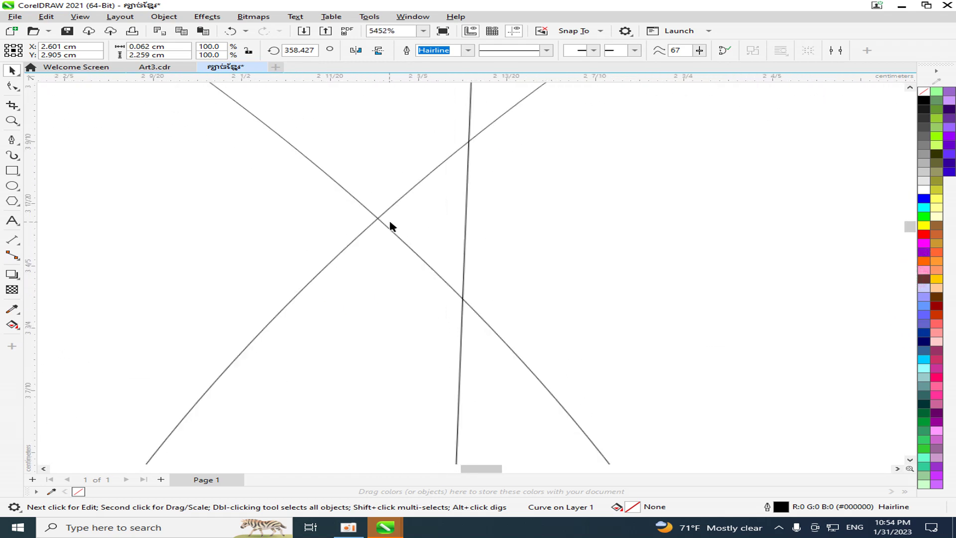
scroll(390, 223, "up", 1)
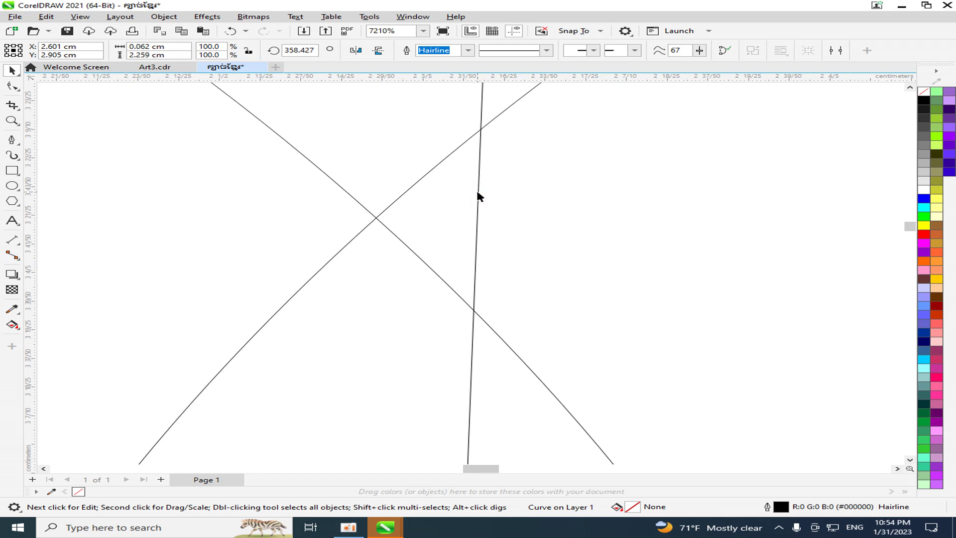
scroll(462, 221, "down", 4)
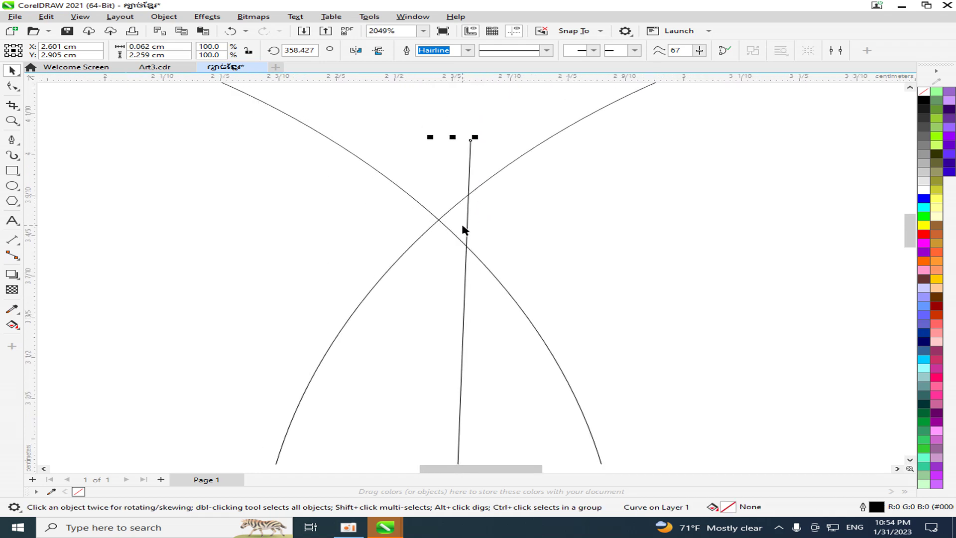
scroll(462, 229, "down", 1)
scroll(469, 152, "up", 4)
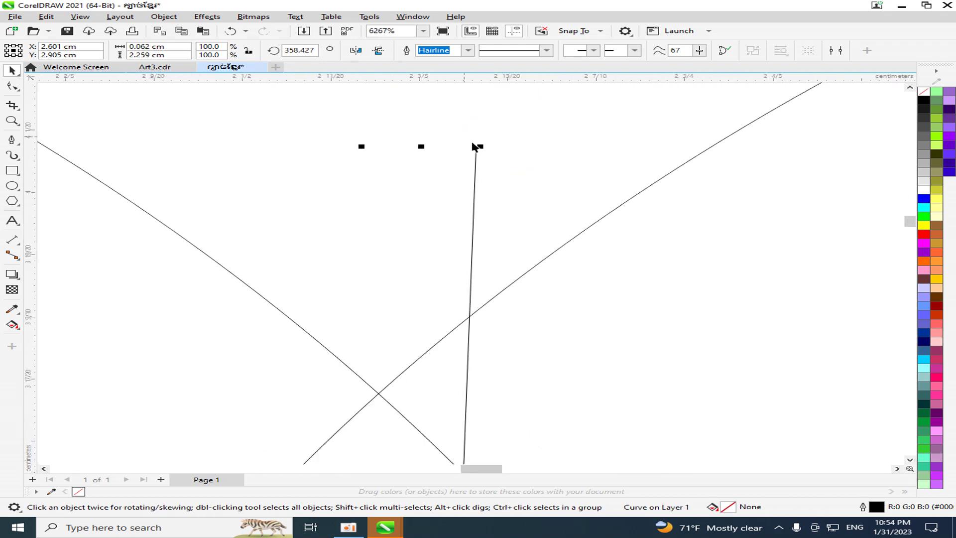
left_click(12, 87)
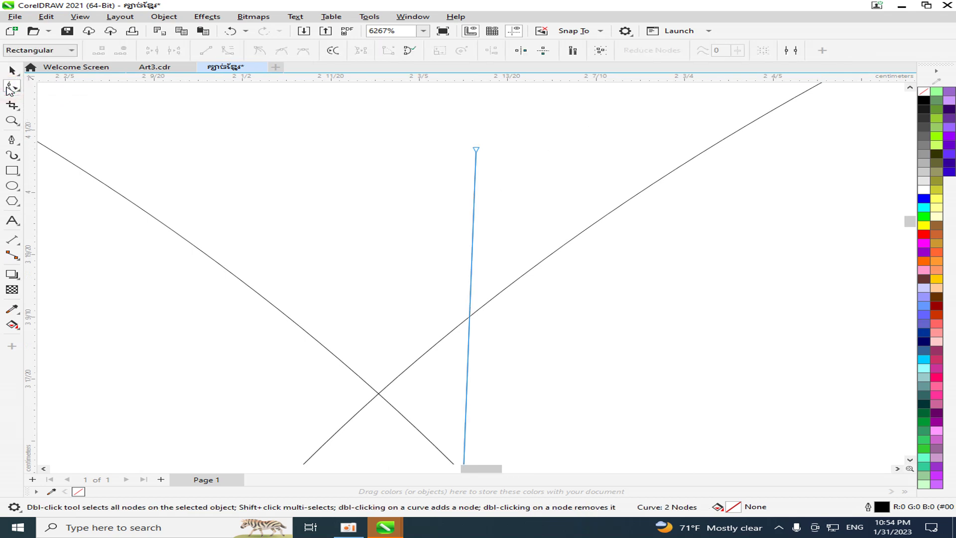
scroll(388, 372, "up", 2)
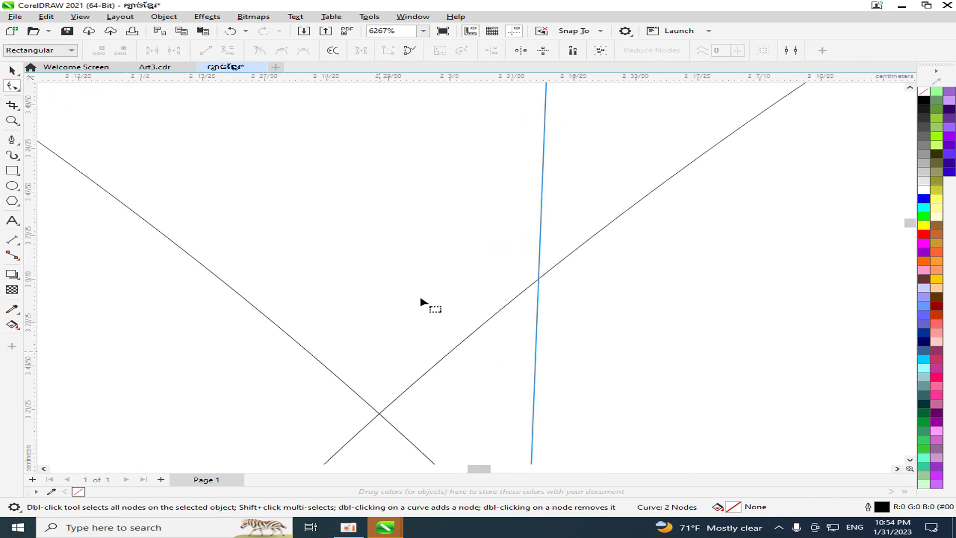
scroll(462, 286, "down", 2)
left_click_drag(513, 114, 417, 124)
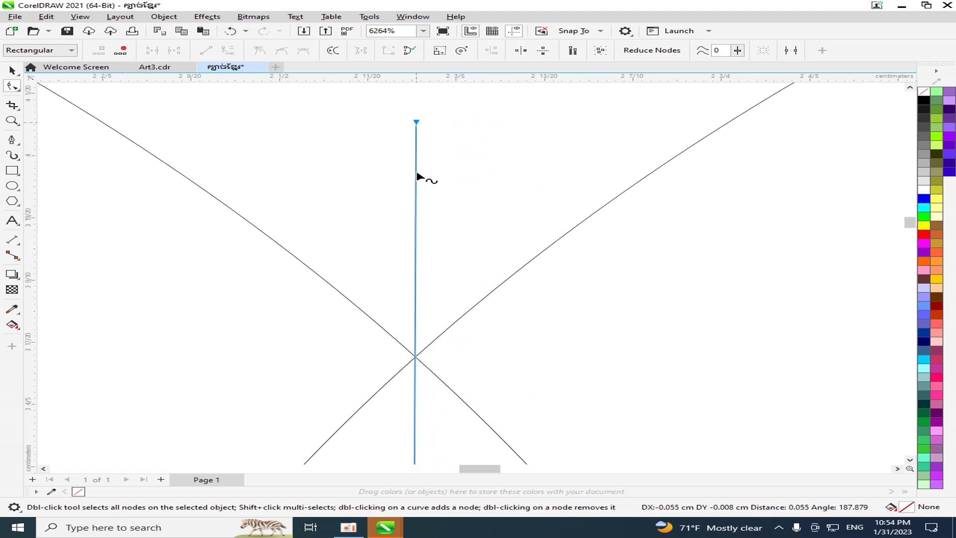
Fine-tune the line with the Shape tool so it runs exactly through the upper intersection of the circles.
scroll(241, 379, "up", 10)
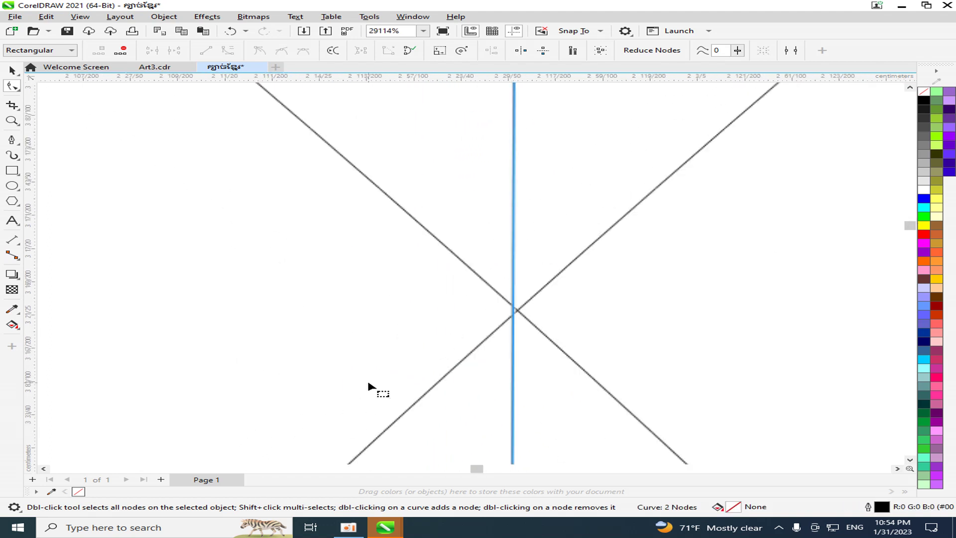
scroll(547, 265, "up", 3)
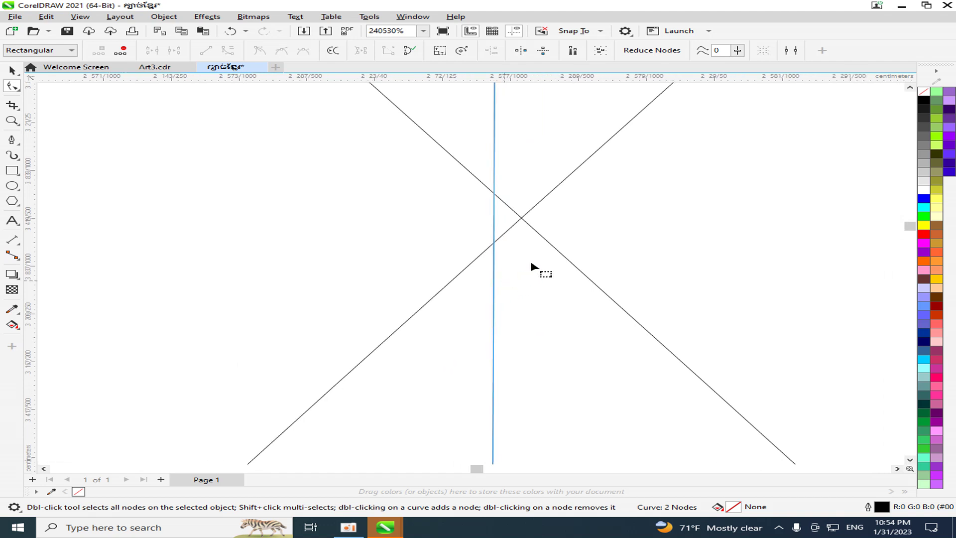
left_click_drag(477, 283, 504, 282)
scroll(548, 308, "down", 2)
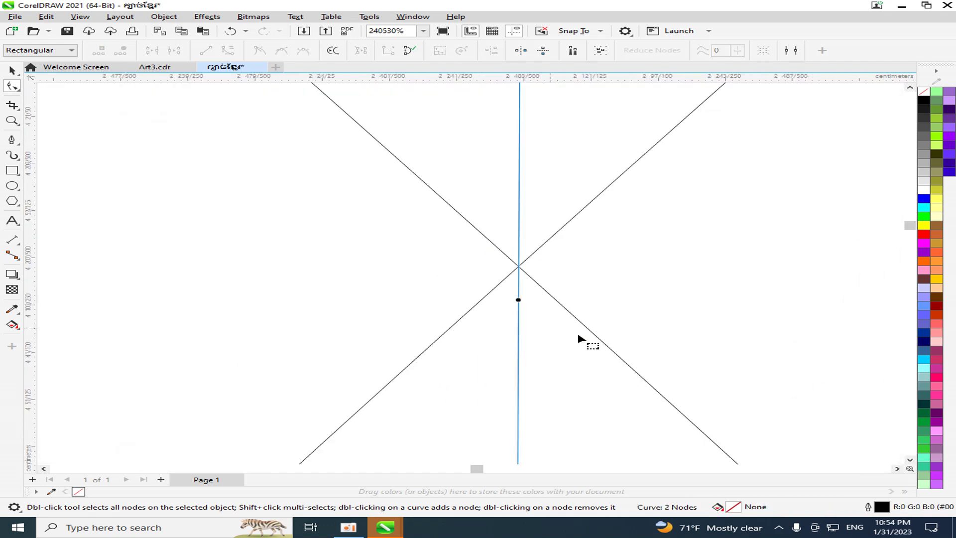
Check the line against the circles' lower intersection and delete the line.
scroll(909, 230, "down", 2)
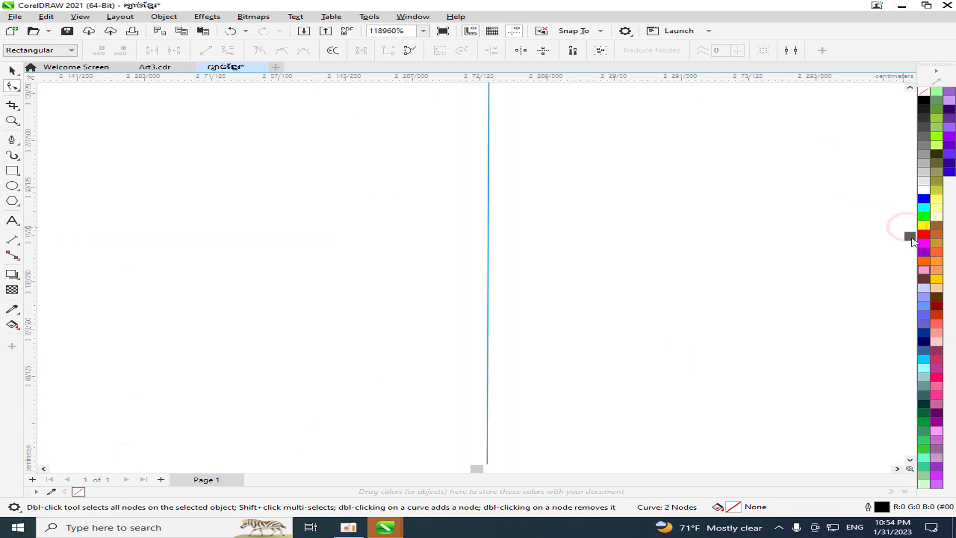
scroll(663, 423, "down", 1)
scroll(667, 436, "down", 6)
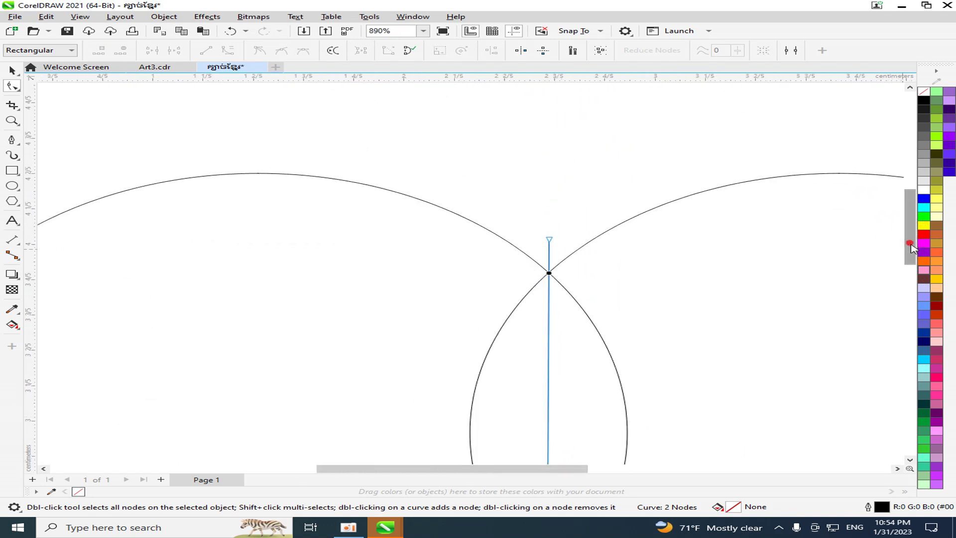
left_click_drag(905, 246, 906, 318)
scroll(608, 252, "up", 1)
scroll(476, 226, "up", 10)
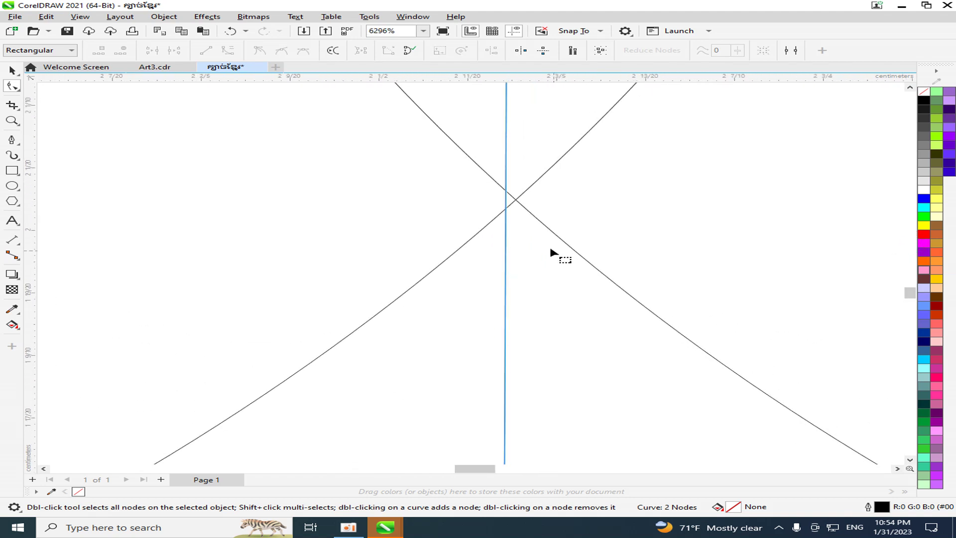
scroll(511, 223, "down", 3)
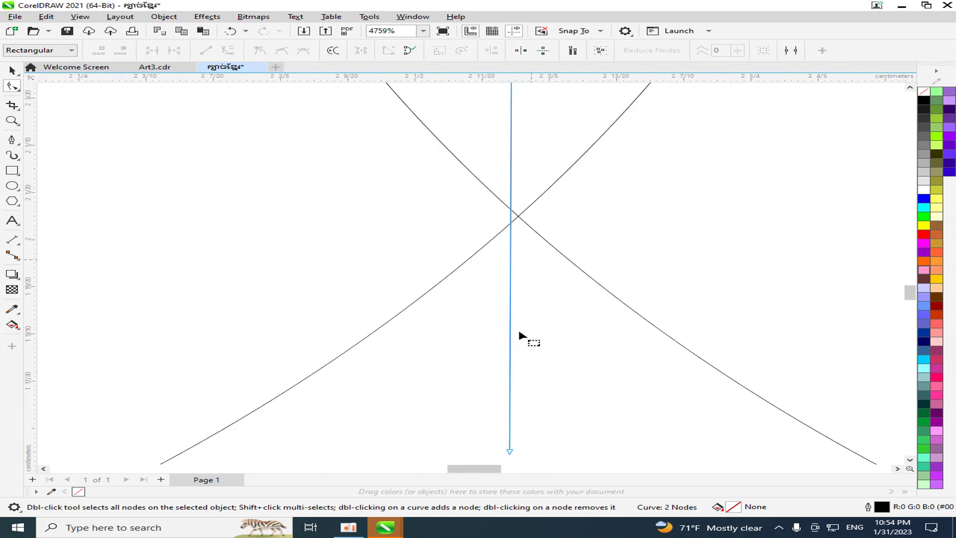
scroll(511, 224, "up", 8)
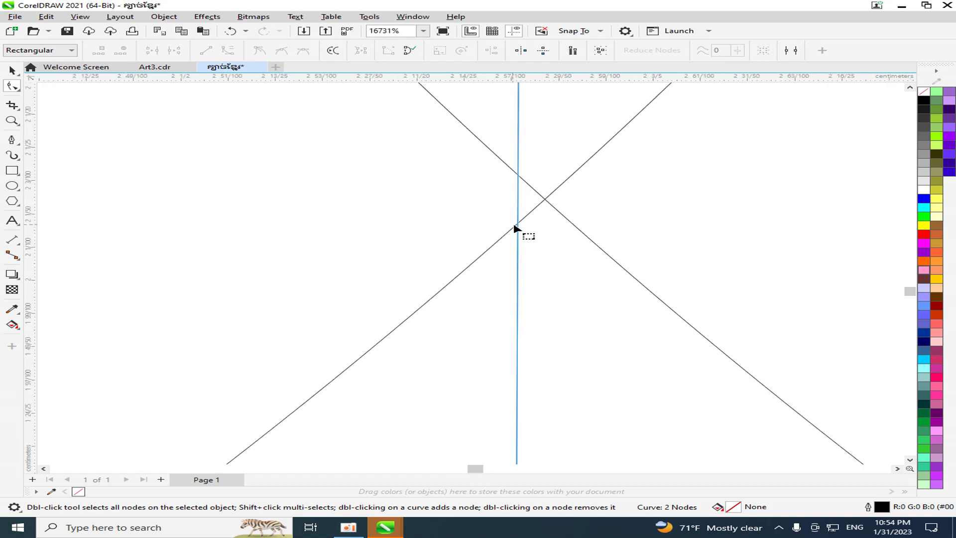
left_click(518, 254)
scroll(540, 289, "down", 6)
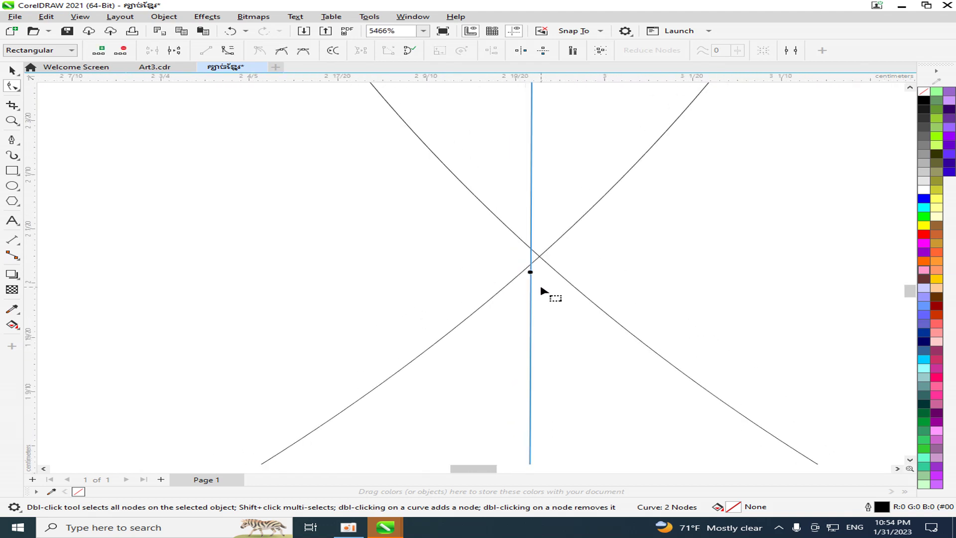
key("Delete")
scroll(548, 293, "down", 8)
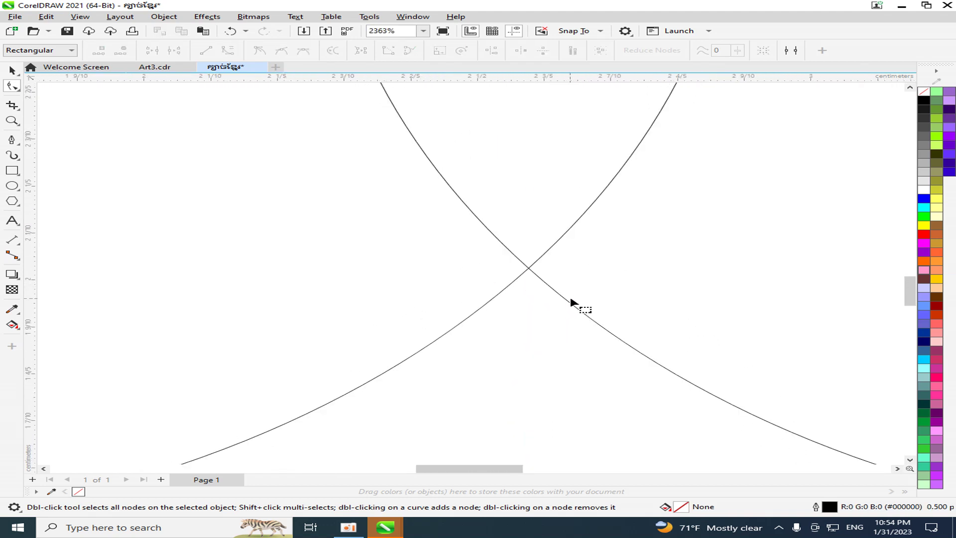
Draw a vertical Pen line about 1.95 cm long through both circle intersections and set its outline width to Hairline.
scroll(881, 278, "up", 1)
left_click_drag(909, 279, 907, 252)
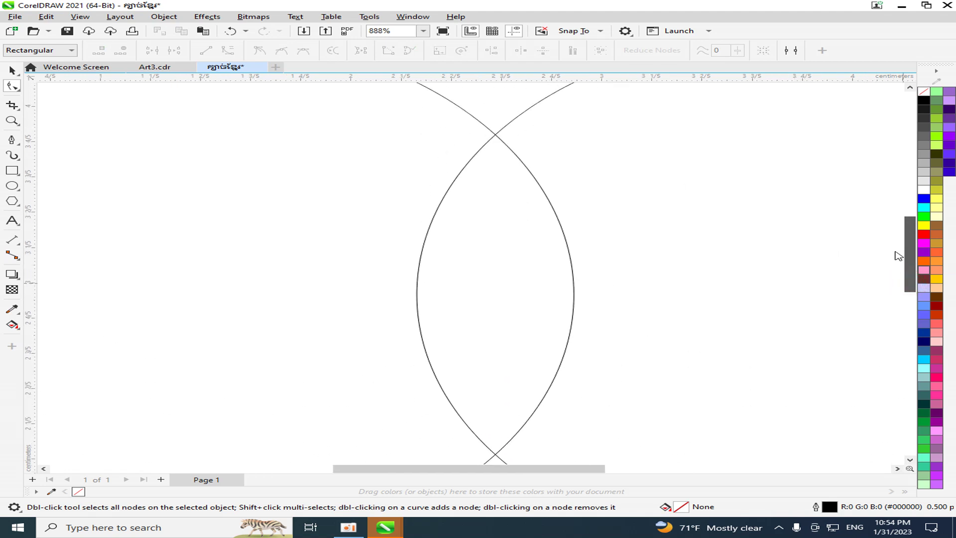
left_click(14, 140)
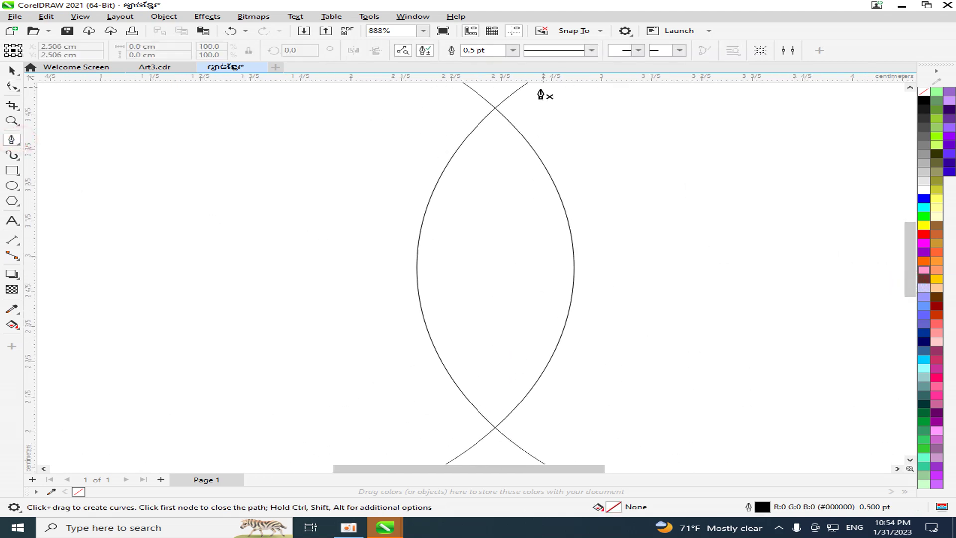
left_click(495, 104)
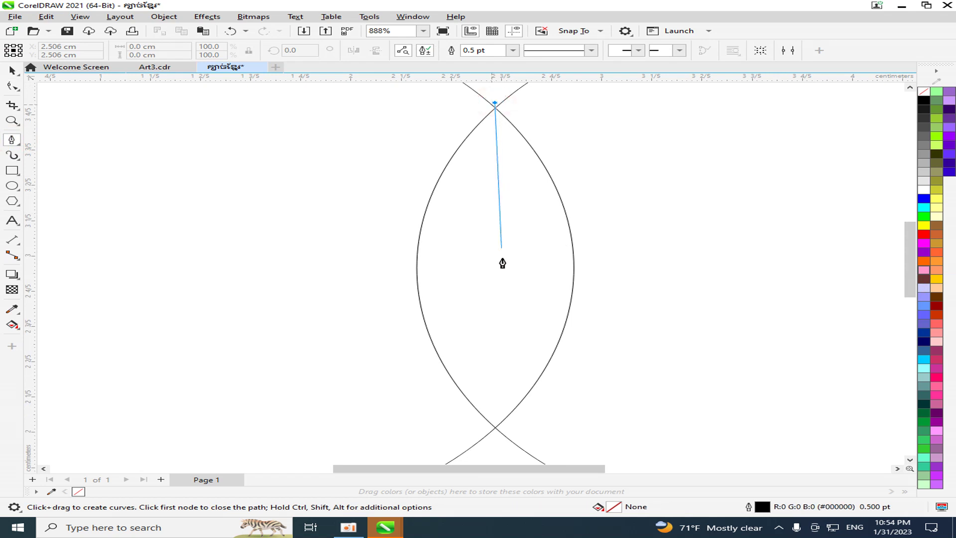
double_click(496, 449)
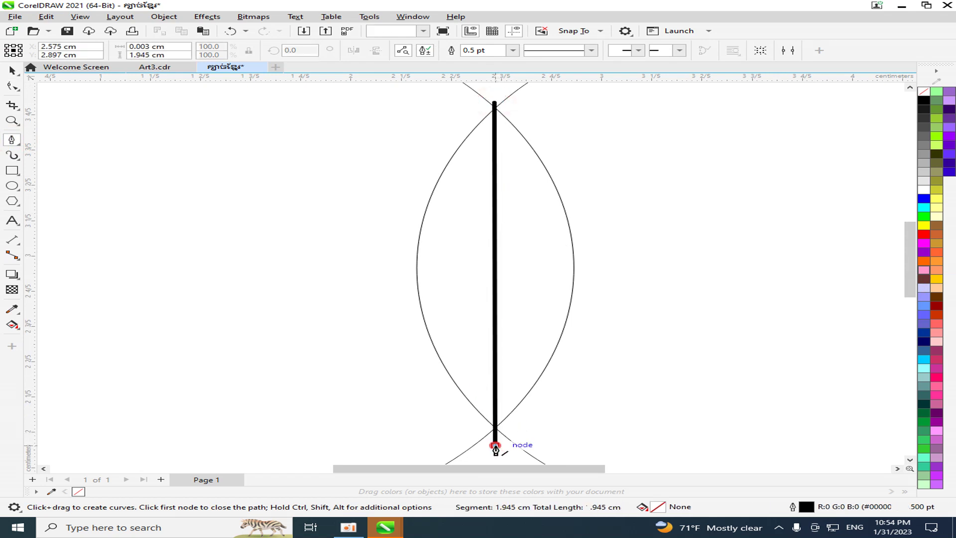
left_click(513, 51)
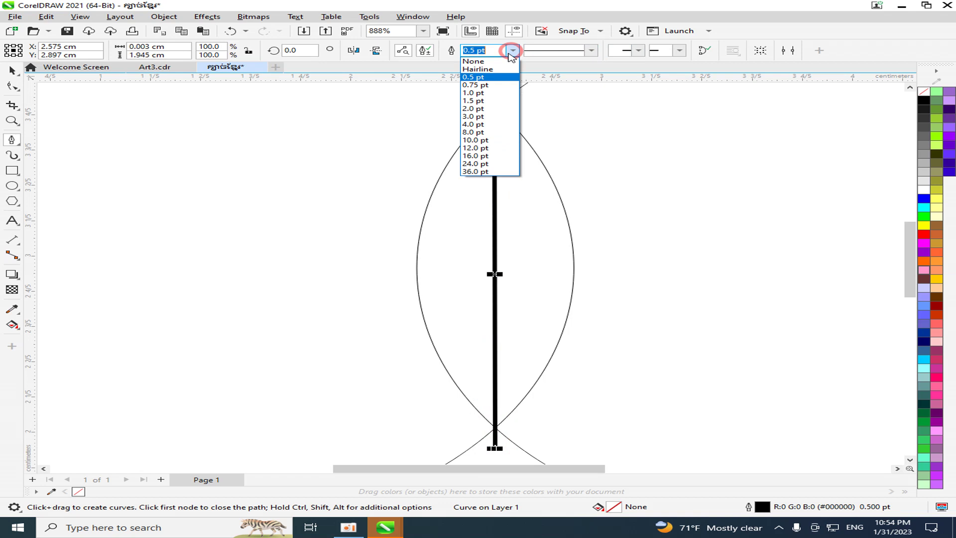
left_click(486, 70)
Rotate the line to about 359.8° so its upper part runs exactly through the circles' upper intersection.
scroll(503, 95, "up", 2)
left_click(12, 70)
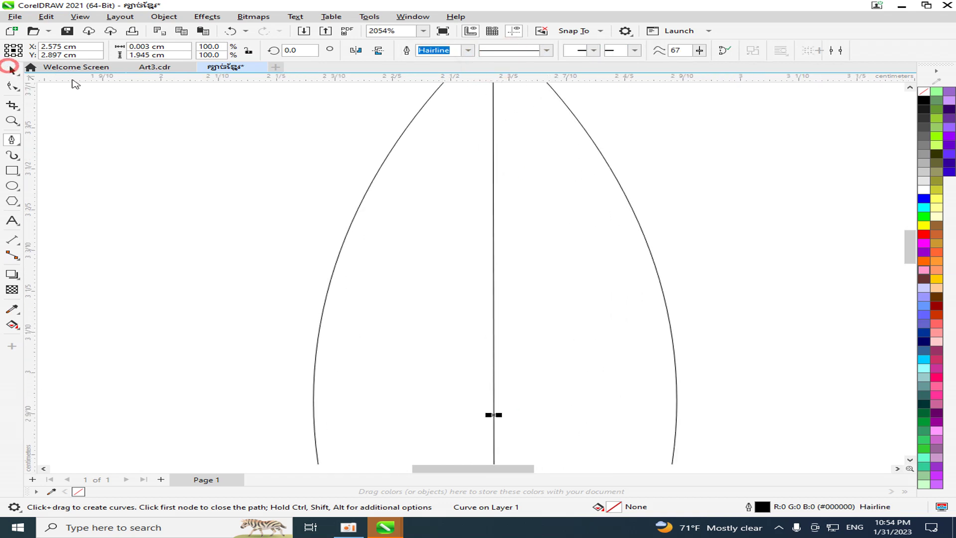
scroll(563, 283, "up", 2)
scroll(578, 159, "up", 12)
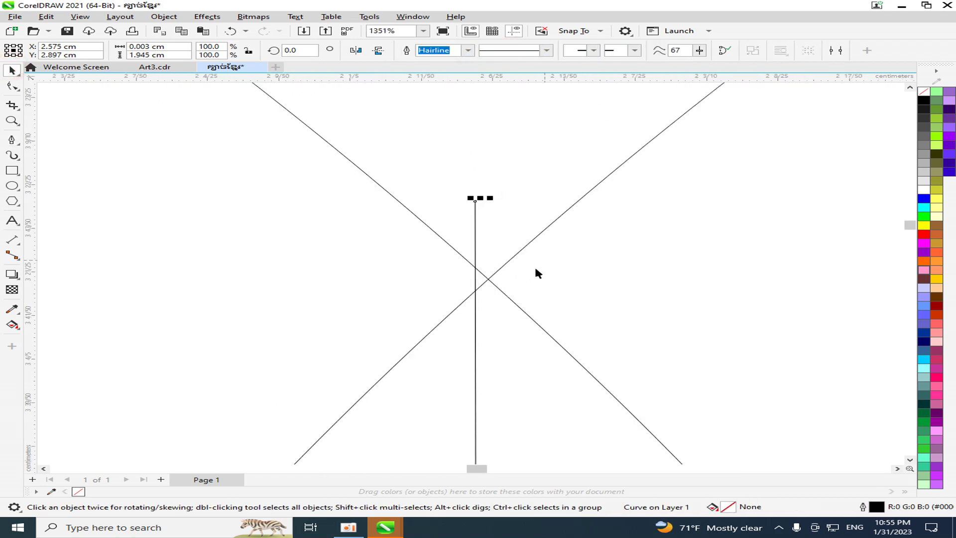
scroll(446, 238, "up", 2)
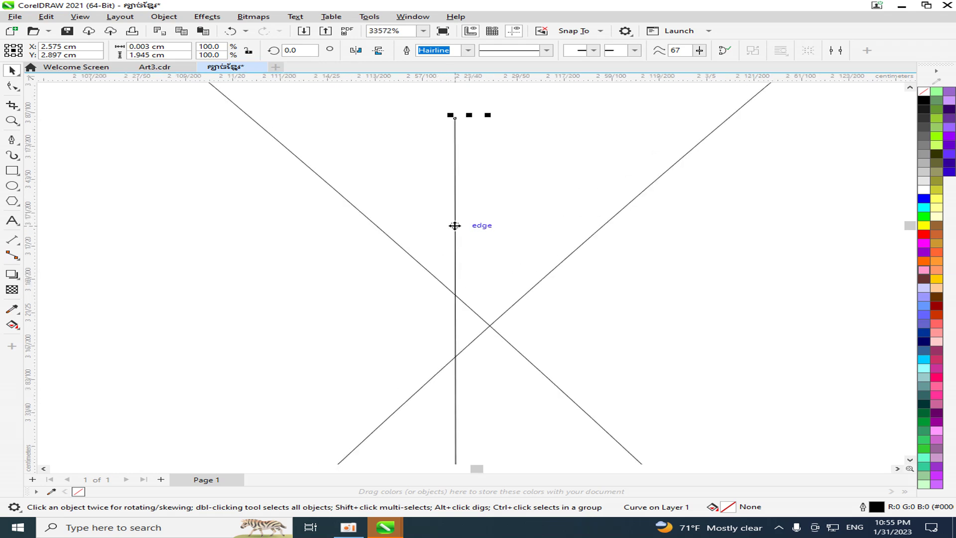
left_click(454, 227)
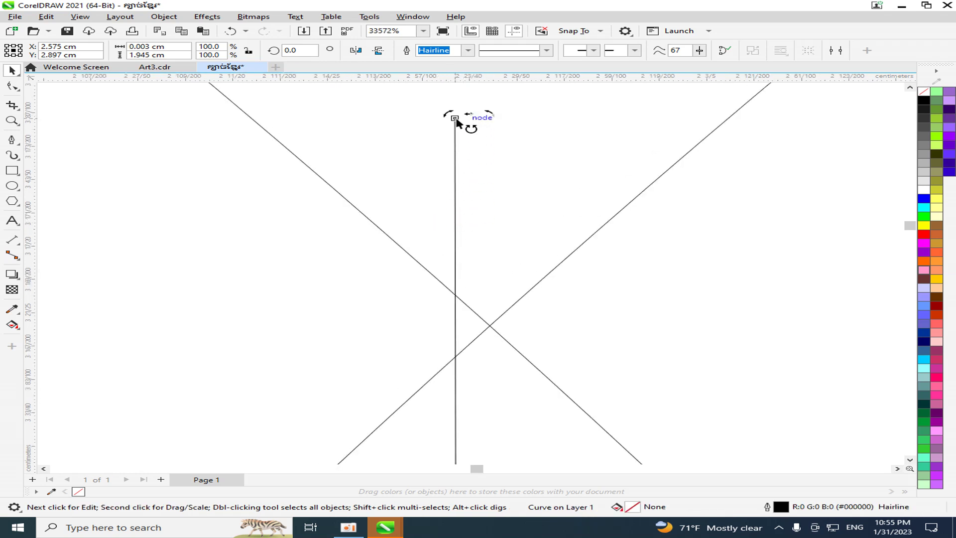
left_click_drag(455, 263, 491, 268)
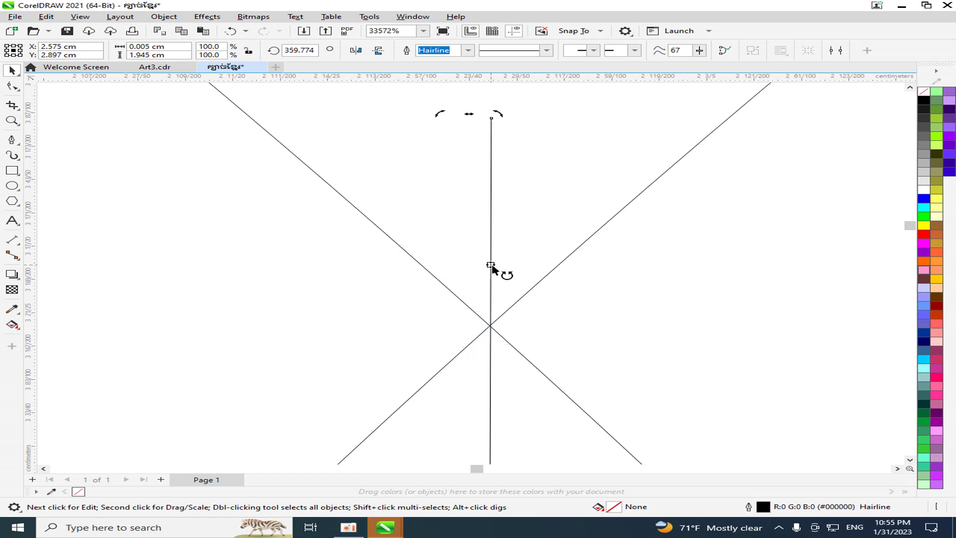
Check the line at the circles' lower intersection and nudge it up to about Y 2.95 cm.
scroll(503, 279, "down", 4)
left_click_drag(910, 224, 885, 294)
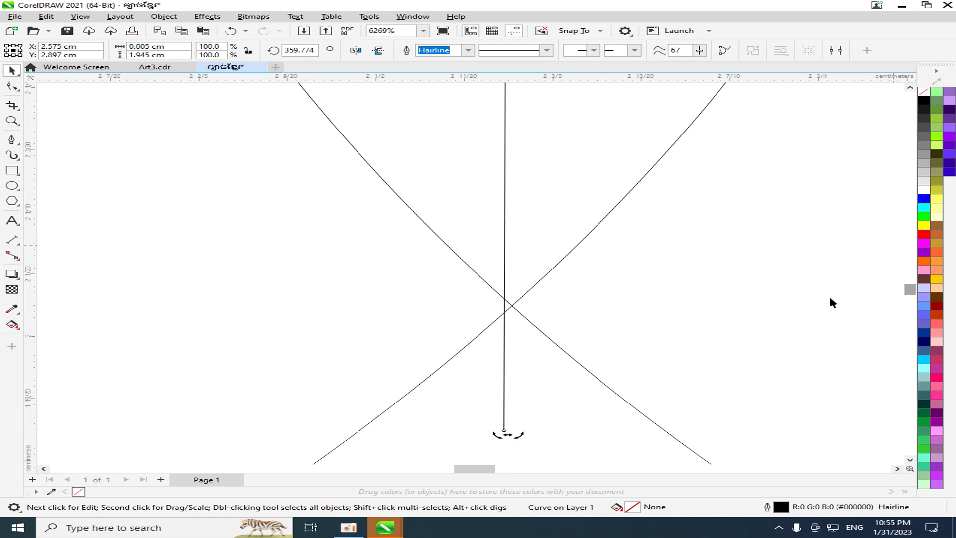
scroll(596, 384, "up", 1)
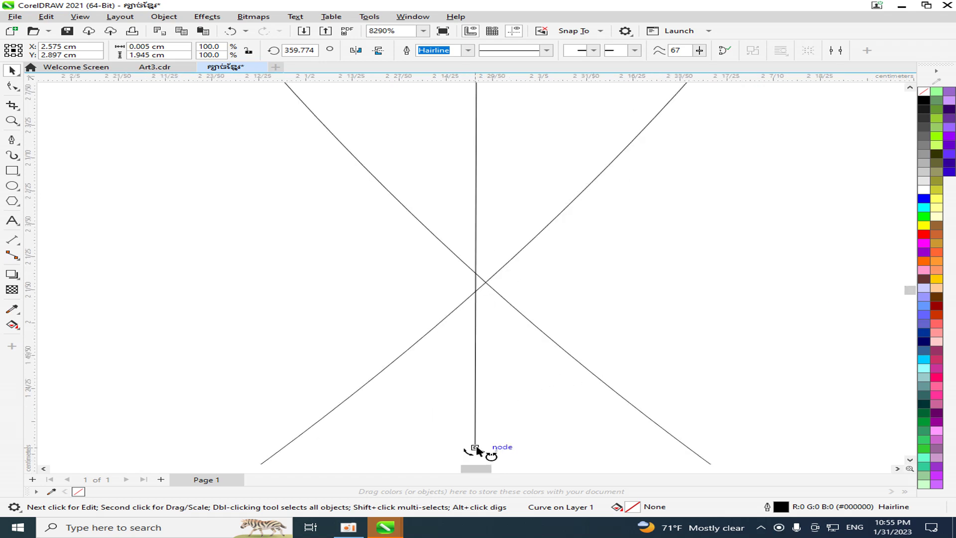
scroll(455, 349, "down", 20)
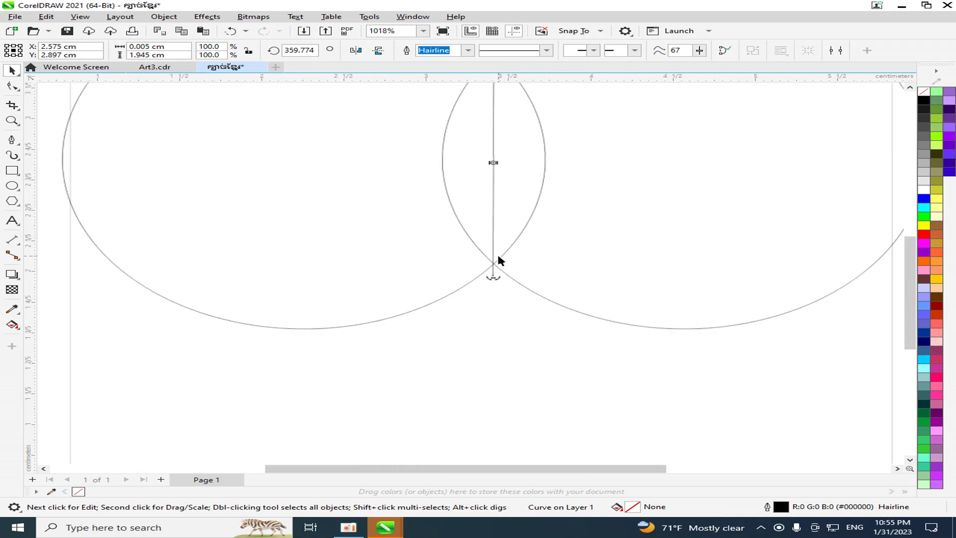
scroll(509, 121, "up", 3)
left_click(464, 111)
scroll(477, 172, "up", 3)
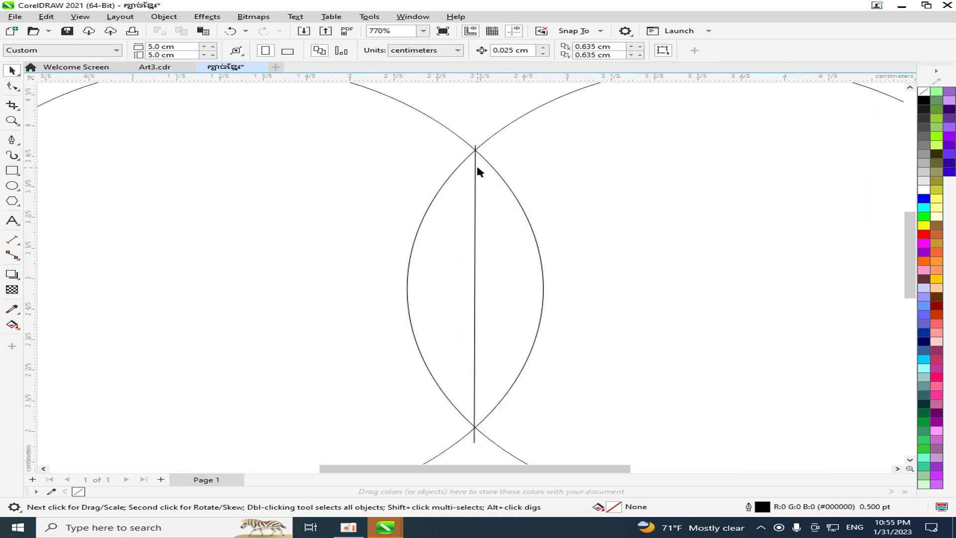
left_click(475, 172)
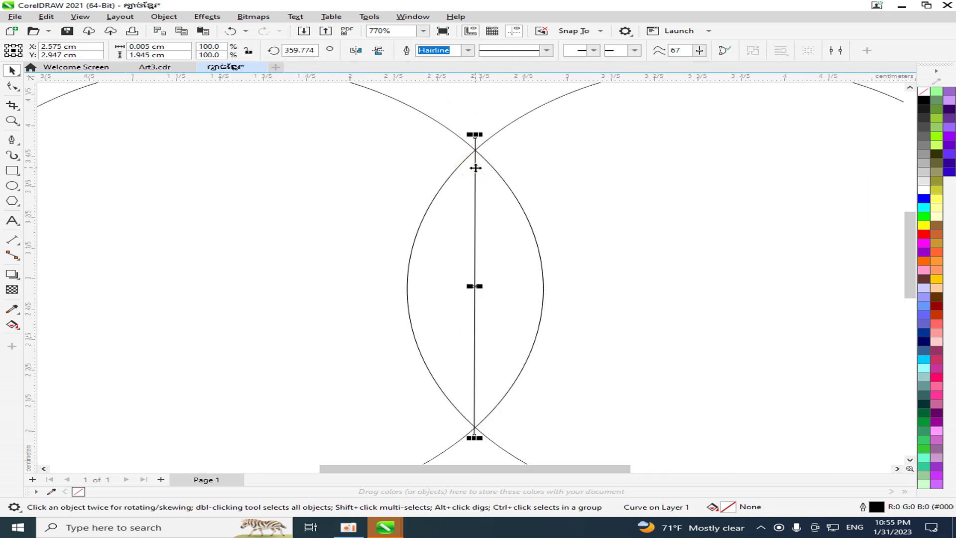
scroll(515, 153, "down", 6)
Fill both halves of the circles' overlap with dark blue (#000066) and no outline using Smart Fill.
left_click(560, 181)
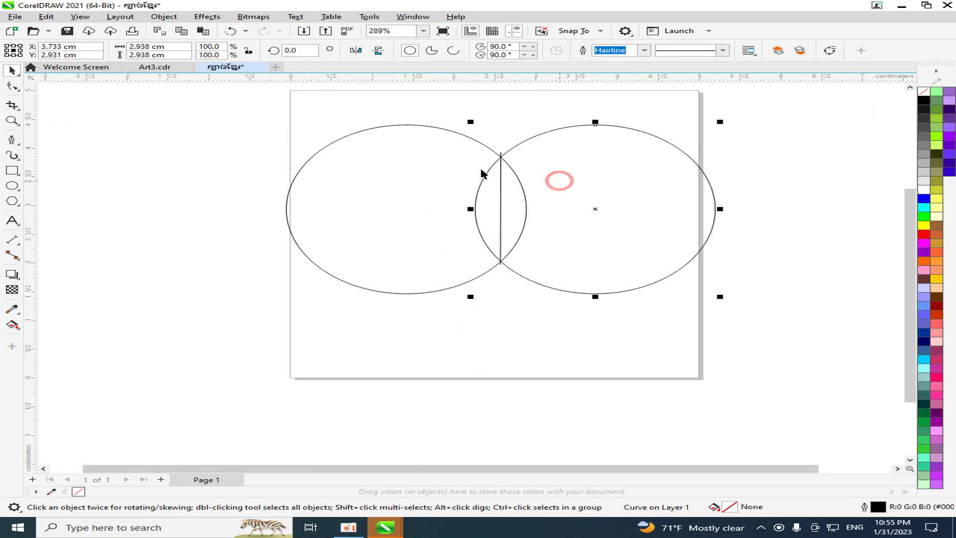
left_click(351, 116)
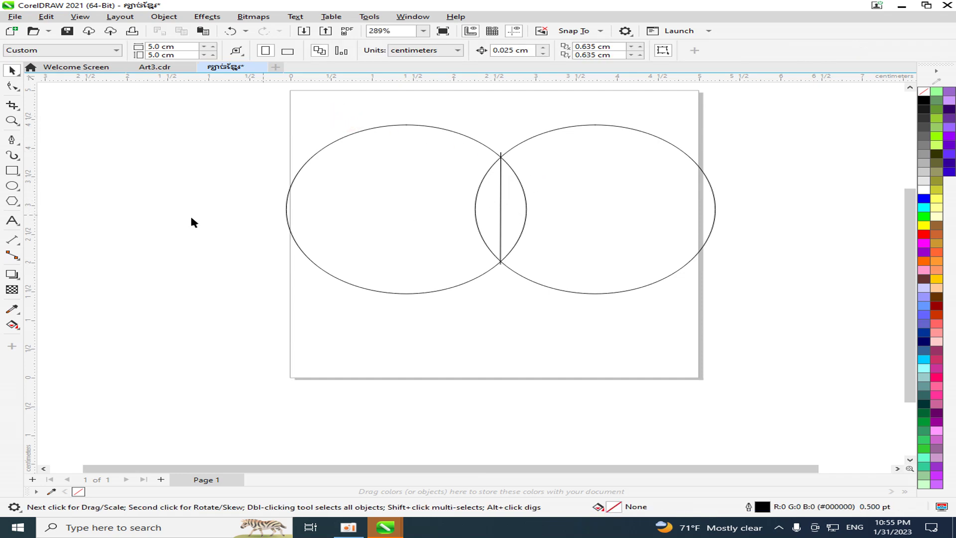
left_click(12, 327)
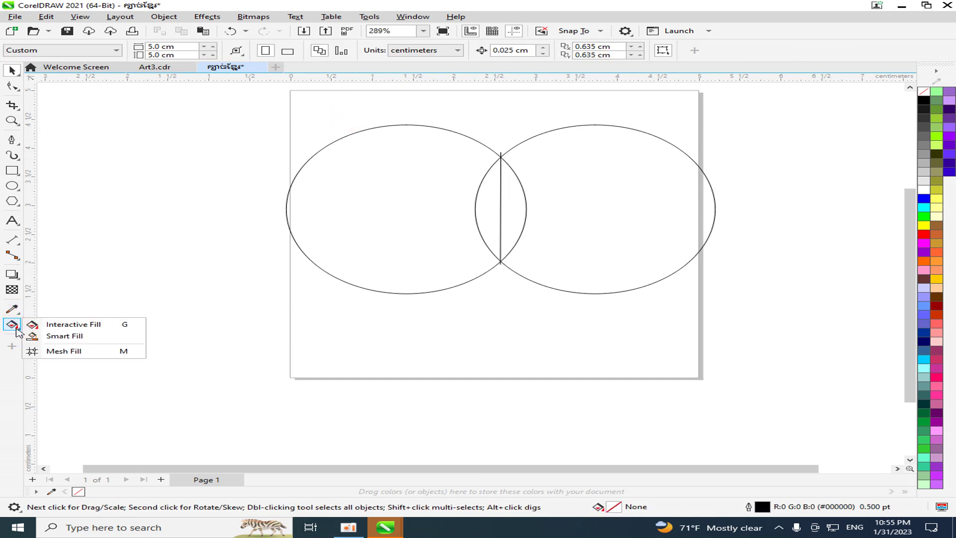
left_click(82, 337)
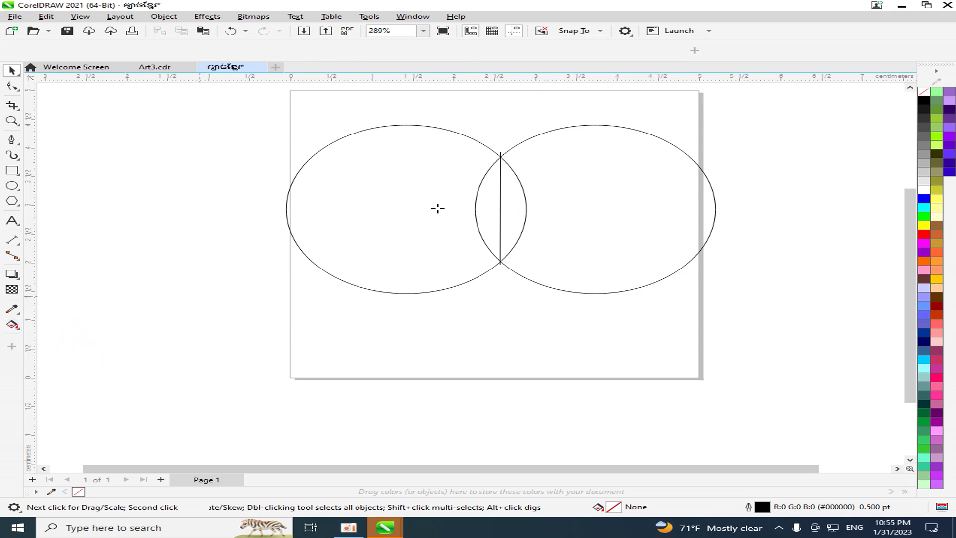
left_click(512, 199)
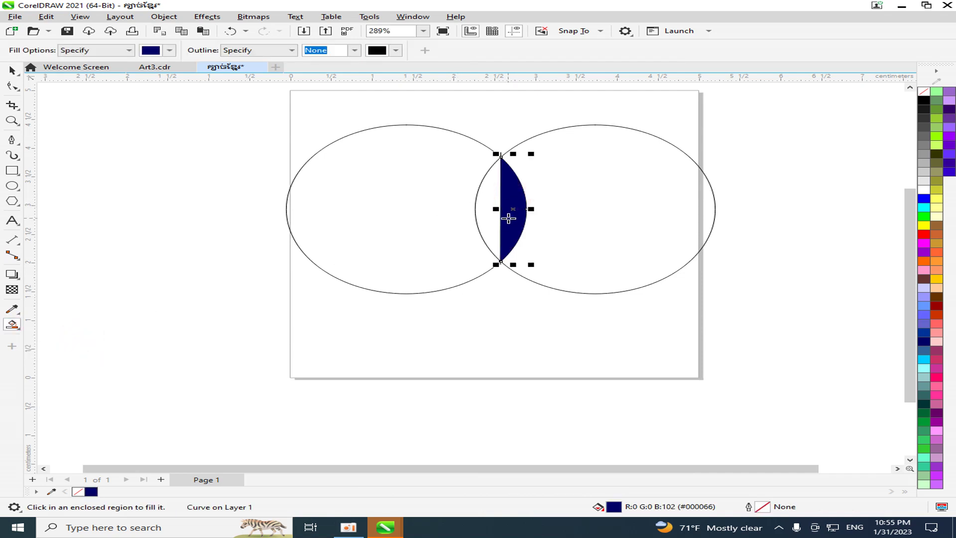
left_click(483, 202)
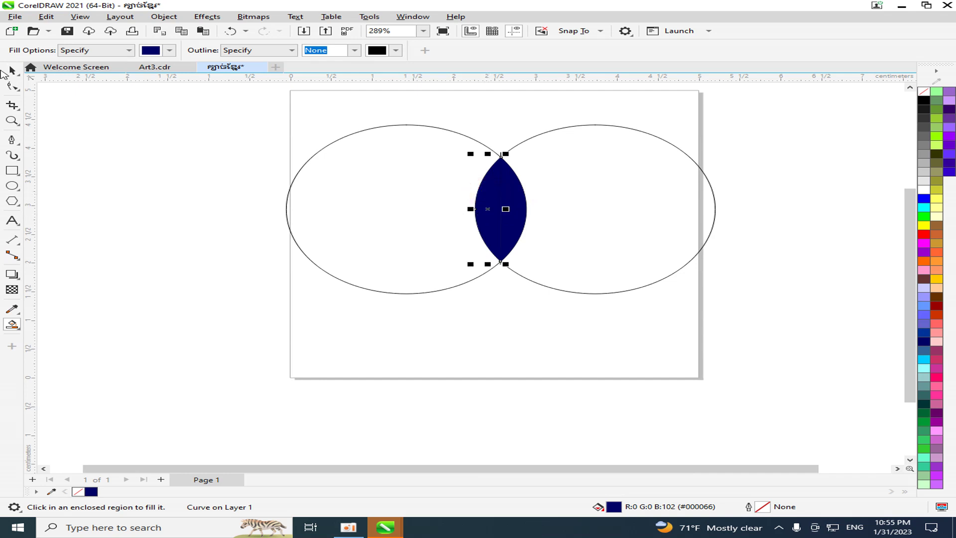
Delete both circles and the centre line, keeping only the two filled leaf halves.
left_click(12, 71)
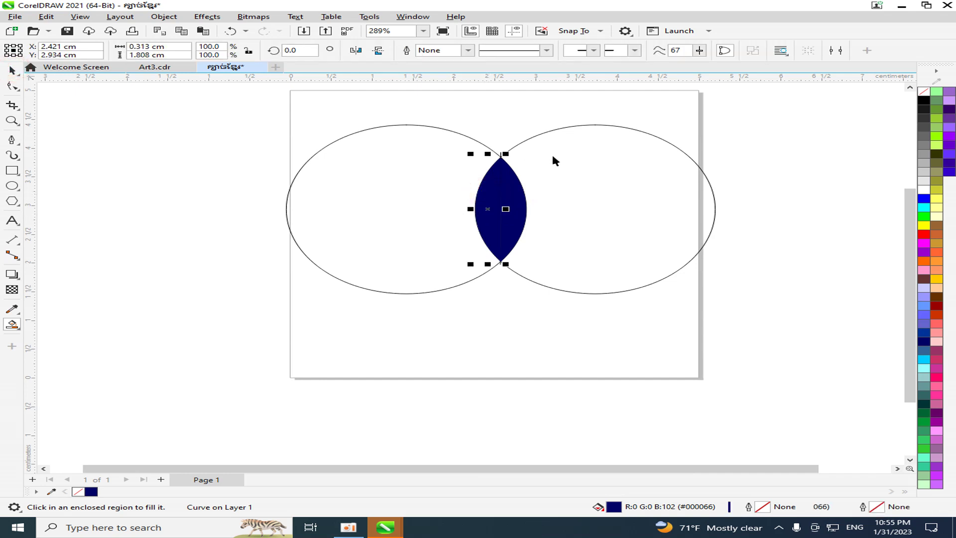
left_click(566, 130)
key("Delete")
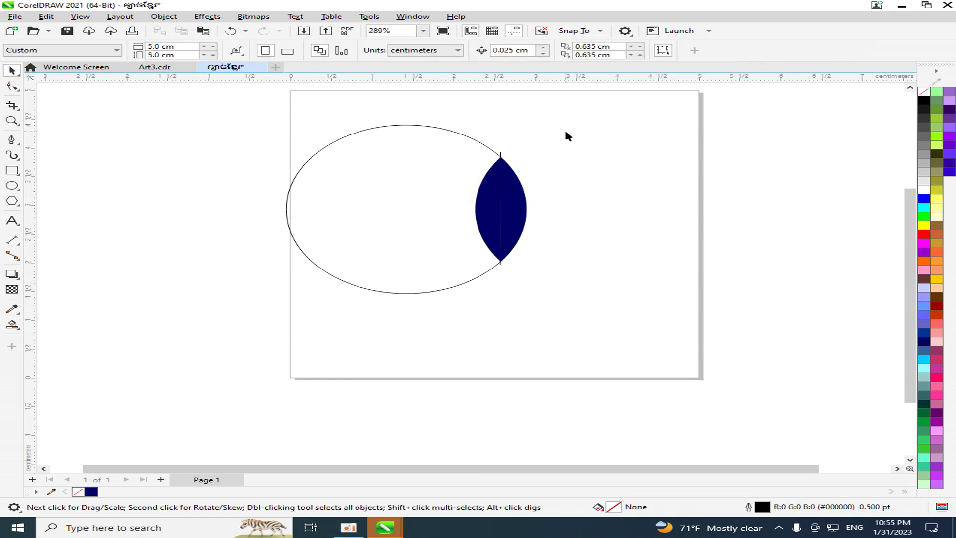
left_click(468, 140)
key("Delete")
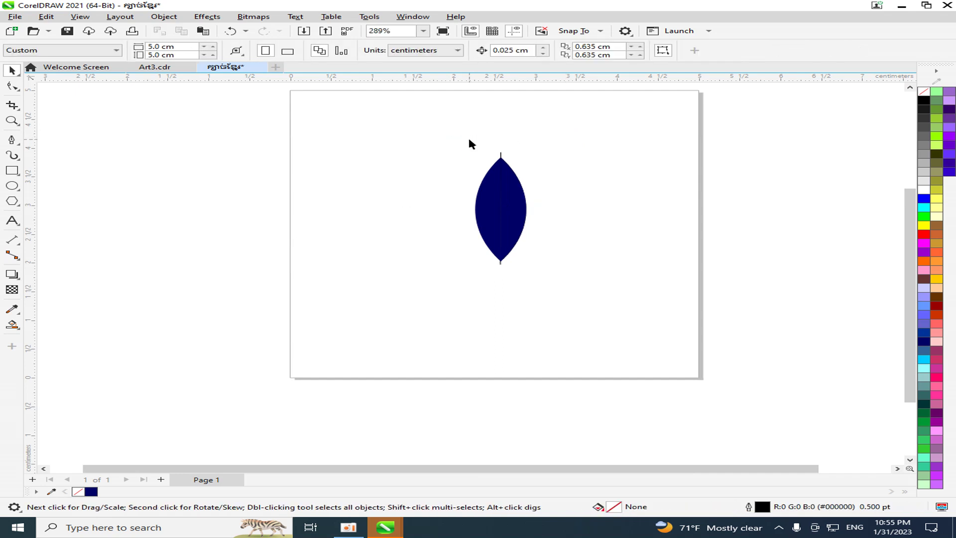
scroll(496, 152, "up", 1)
scroll(496, 152, "up", 2)
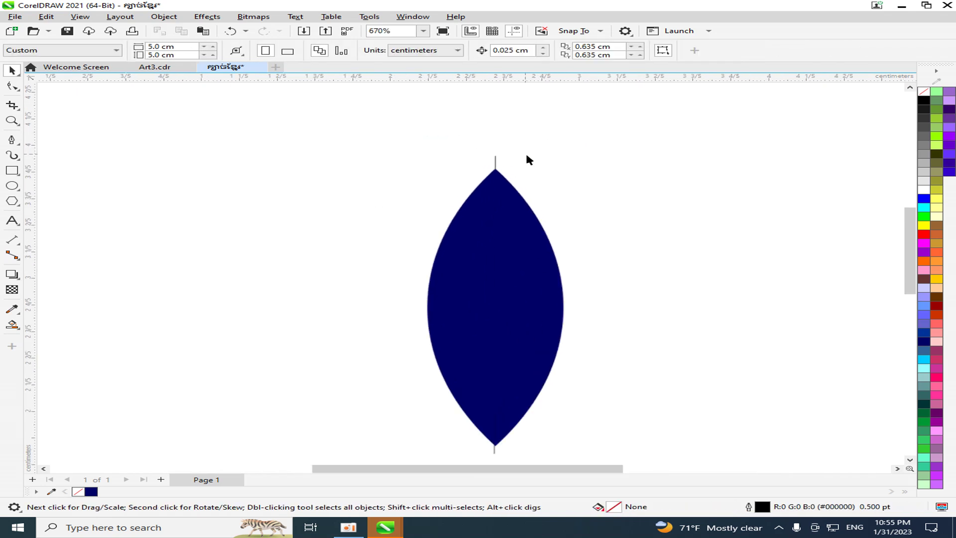
left_click(493, 161)
key("Escape")
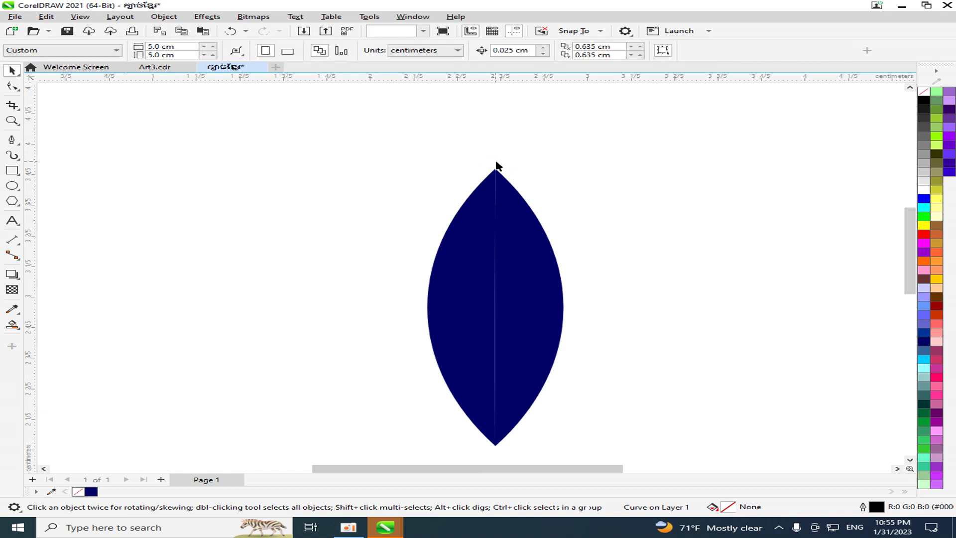
Examine the seam between the two leaf halves from the upper tip down to the lower tip.
scroll(480, 320, "up", 2)
scroll(491, 264, "down", 2)
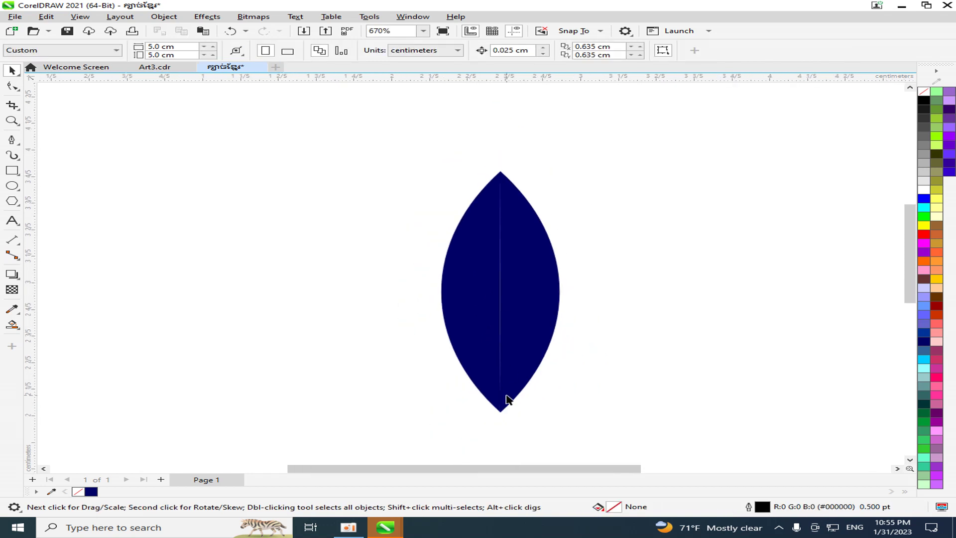
scroll(517, 356, "up", 2)
scroll(518, 359, "down", 1)
scroll(521, 404, "up", 2)
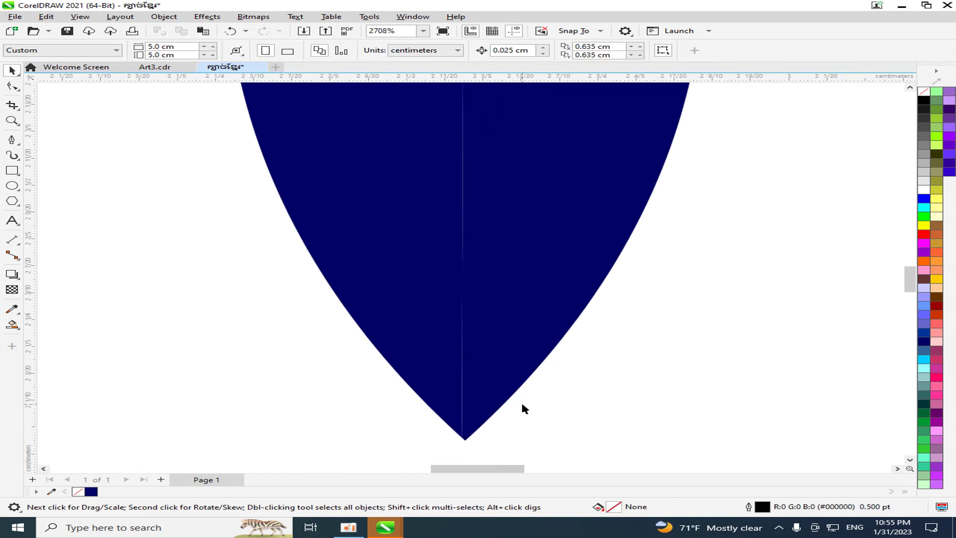
scroll(519, 405, "down", 3)
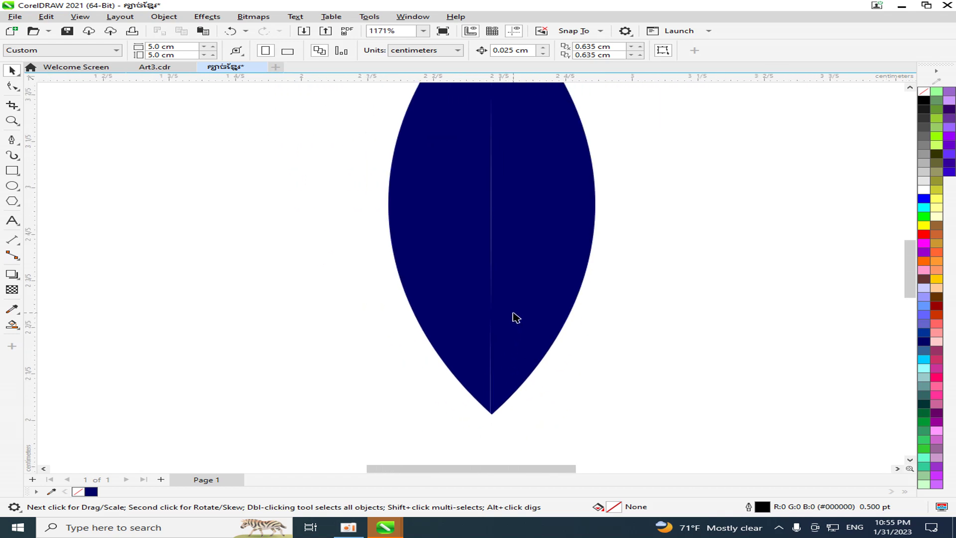
scroll(510, 373, "up", 4)
scroll(528, 304, "down", 4)
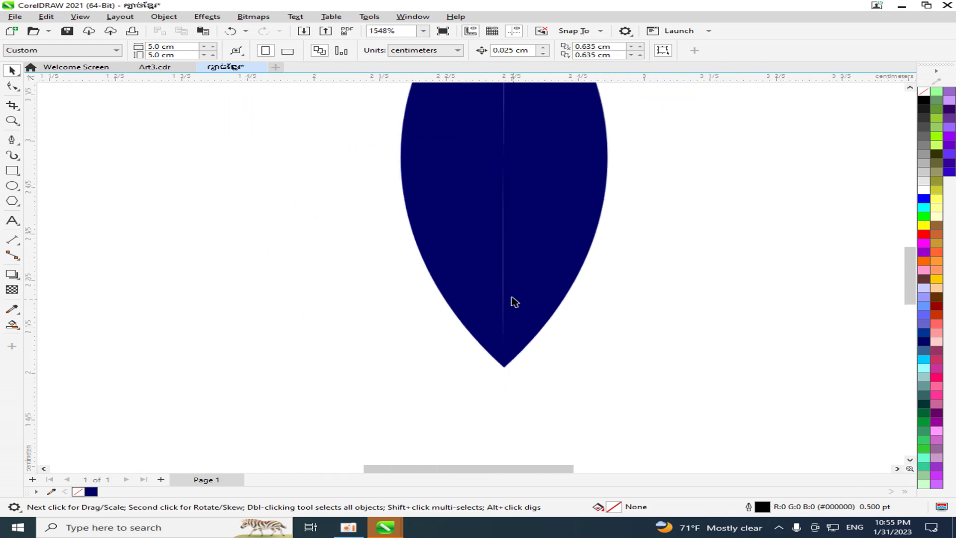
Recolour the leaf's left half red and its right half yellow.
left_click(472, 250)
left_click(923, 236)
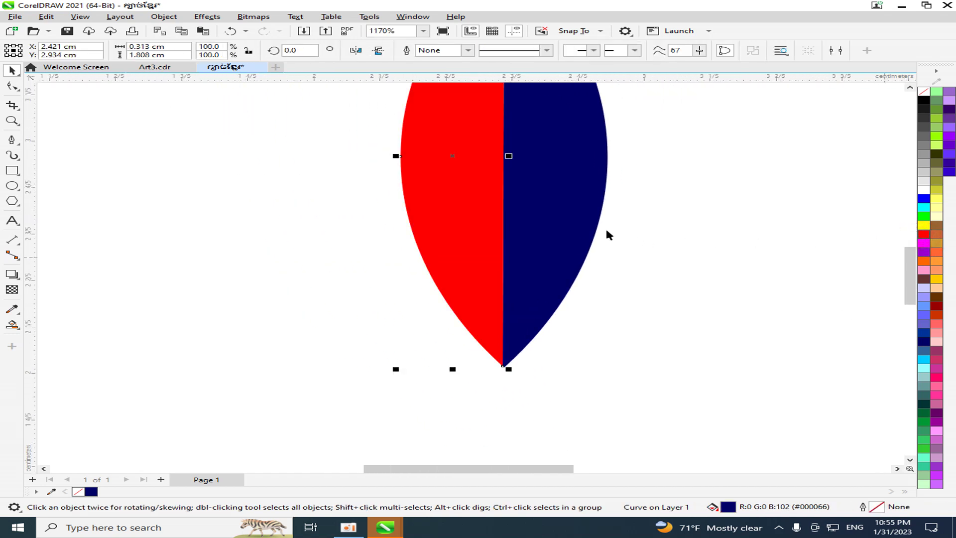
left_click(578, 221)
left_click(924, 225)
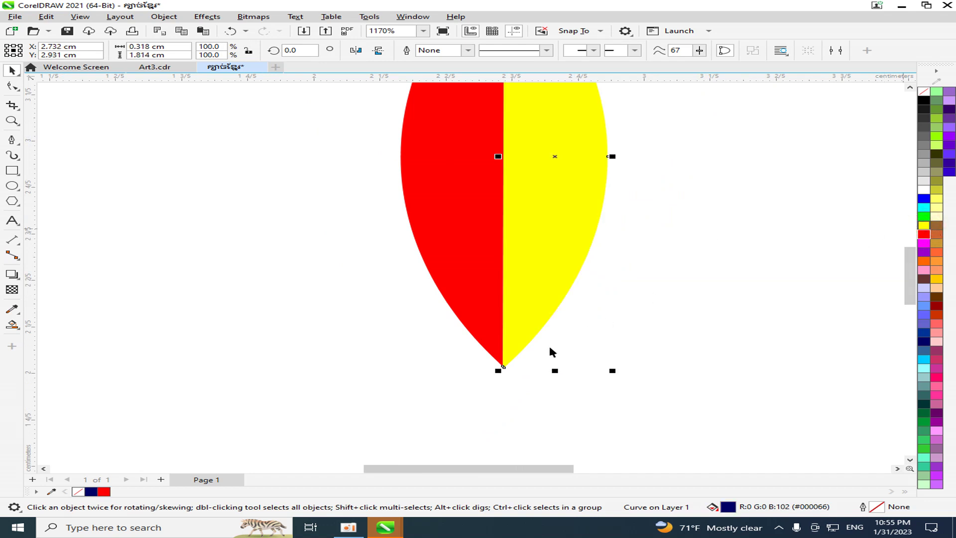
Examine how the two halves meet at the leaf's lower tip and select the yellow half's inner node there with the Shape tool.
scroll(501, 358, "up", 8)
scroll(517, 345, "up", 4)
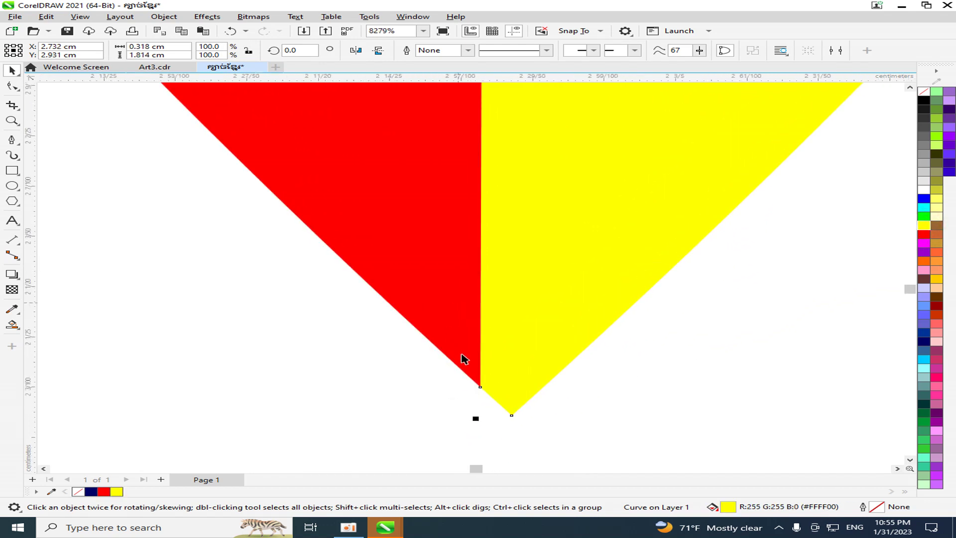
scroll(910, 297, "down", 3)
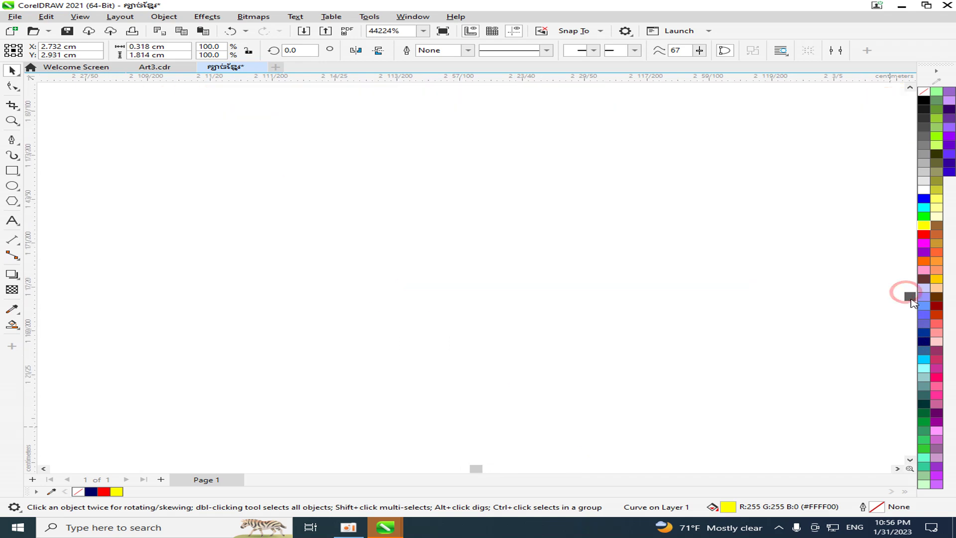
scroll(730, 331, "down", 2)
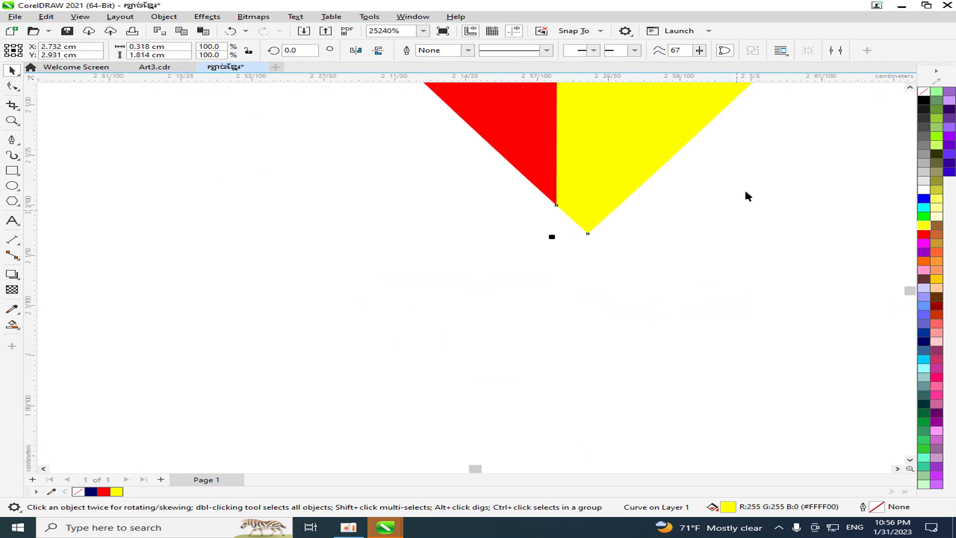
scroll(747, 196, "up", 2)
scroll(513, 136, "up", 2)
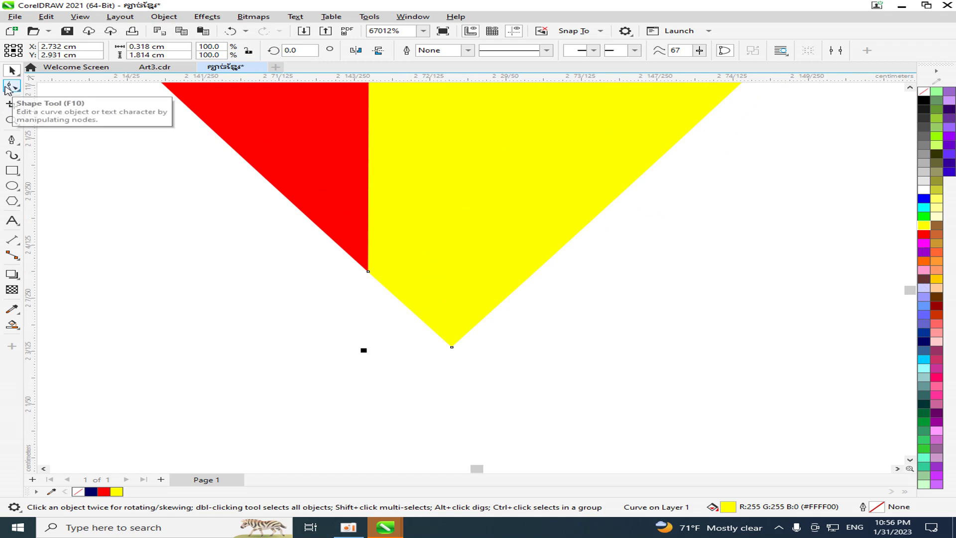
left_click(10, 89)
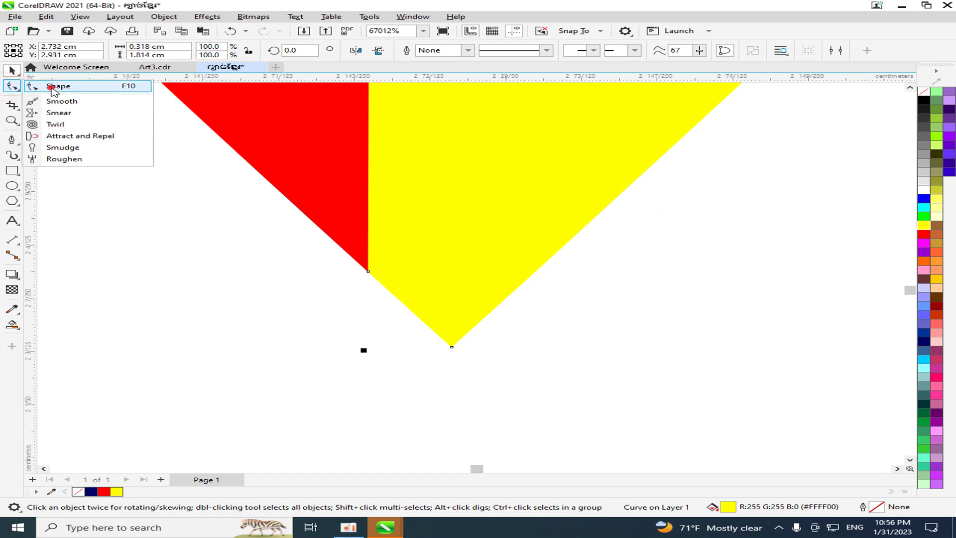
left_click(53, 87)
scroll(369, 279, "up", 2)
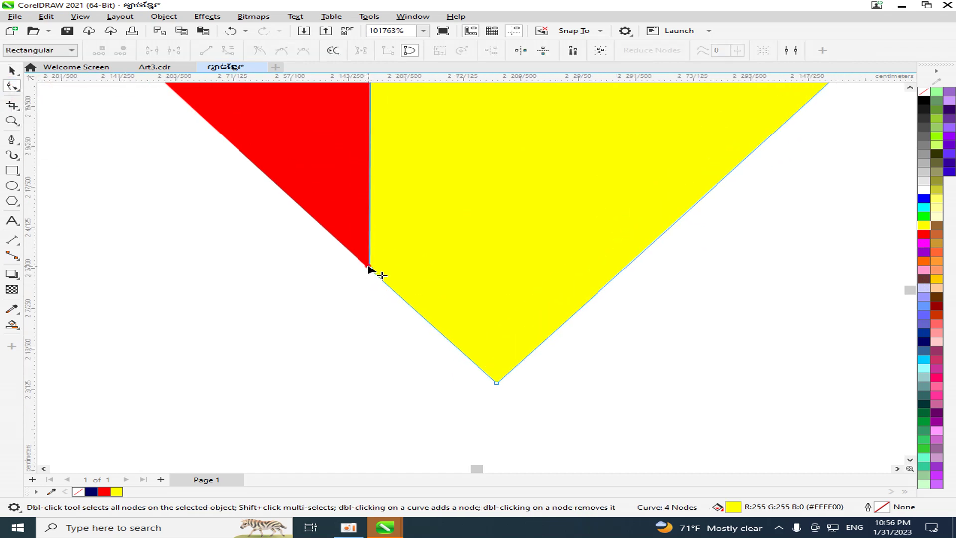
left_click(369, 267)
scroll(369, 271, "down", 13)
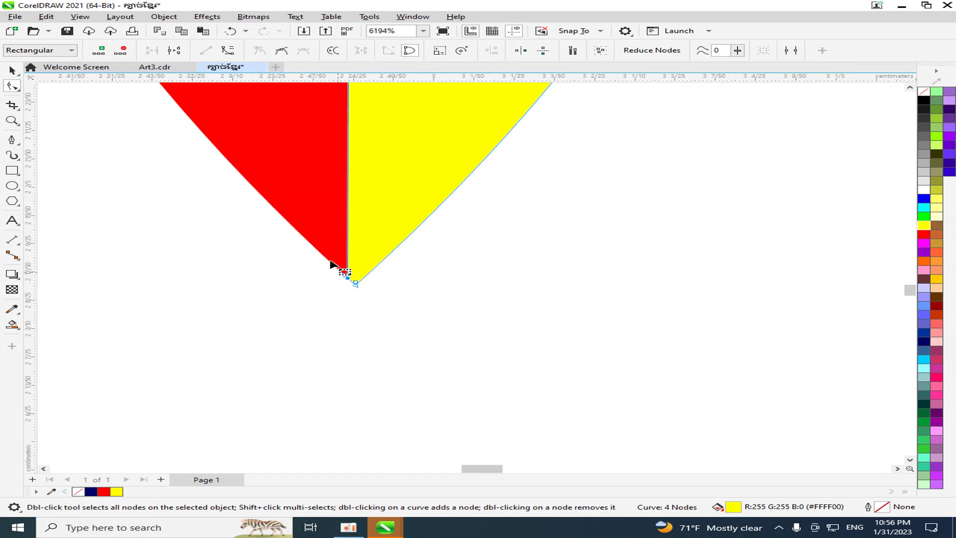
scroll(330, 265, "down", 7)
left_click(12, 70)
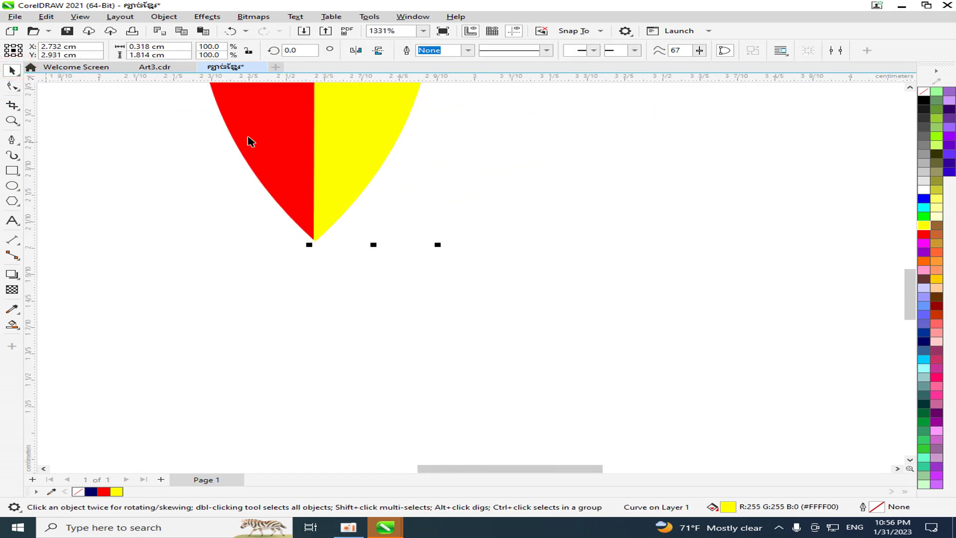
Move the red half's bottom node onto the yellow half's lower tip with the Shape tool.
left_click(11, 86)
scroll(240, 219, "up", 3)
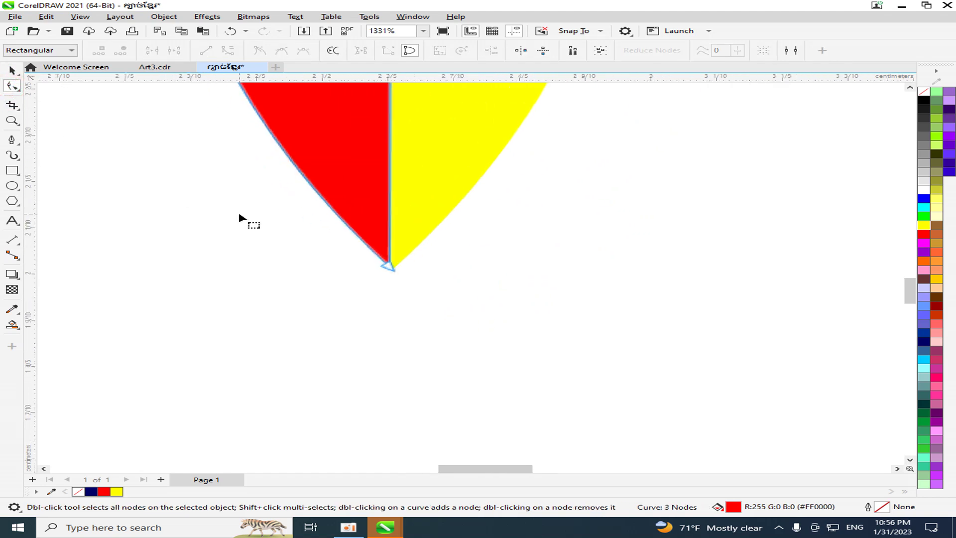
scroll(409, 207, "up", 18)
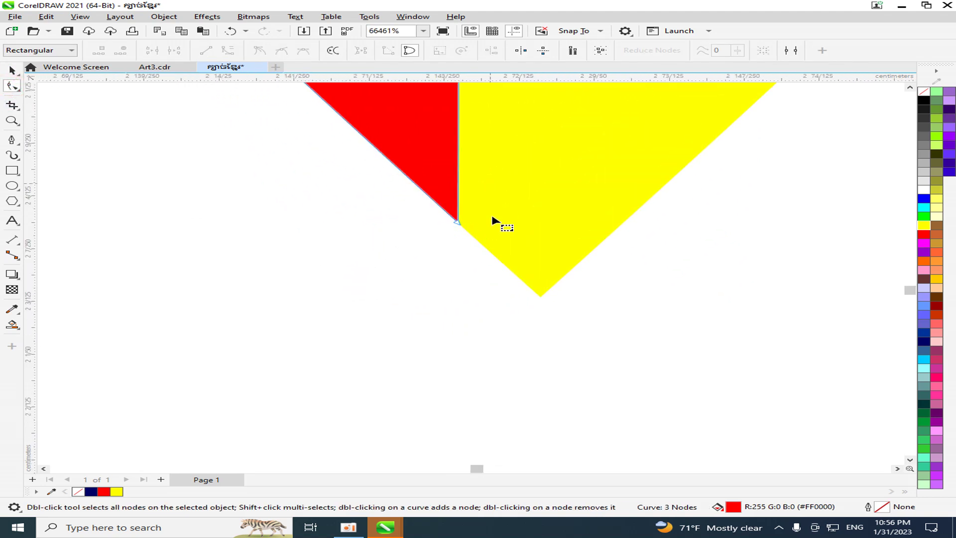
scroll(492, 220, "up", 3)
left_click_drag(447, 219, 591, 349)
scroll(598, 344, "down", 6)
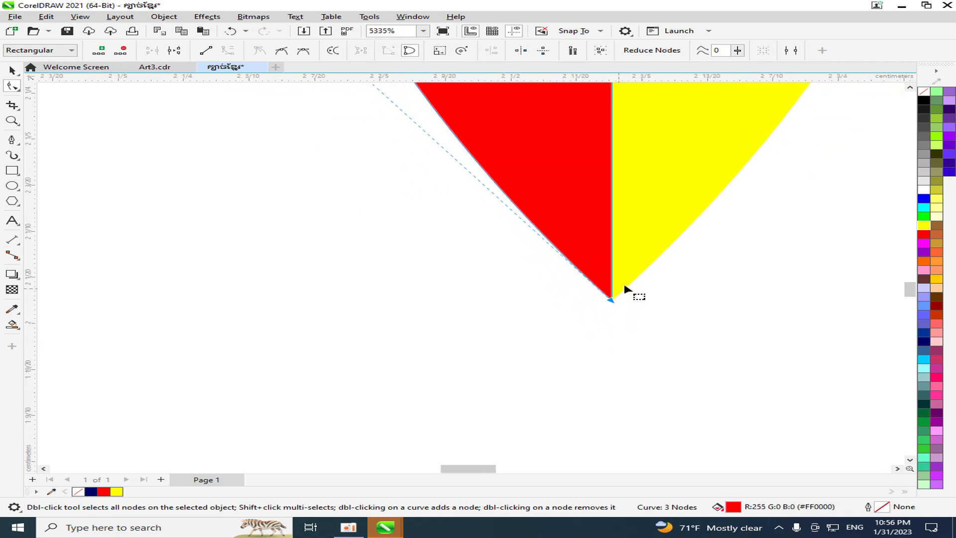
Move the red half's top node up onto the yellow half's upper tip.
left_click_drag(907, 294, 773, 218)
scroll(609, 216, "up", 5)
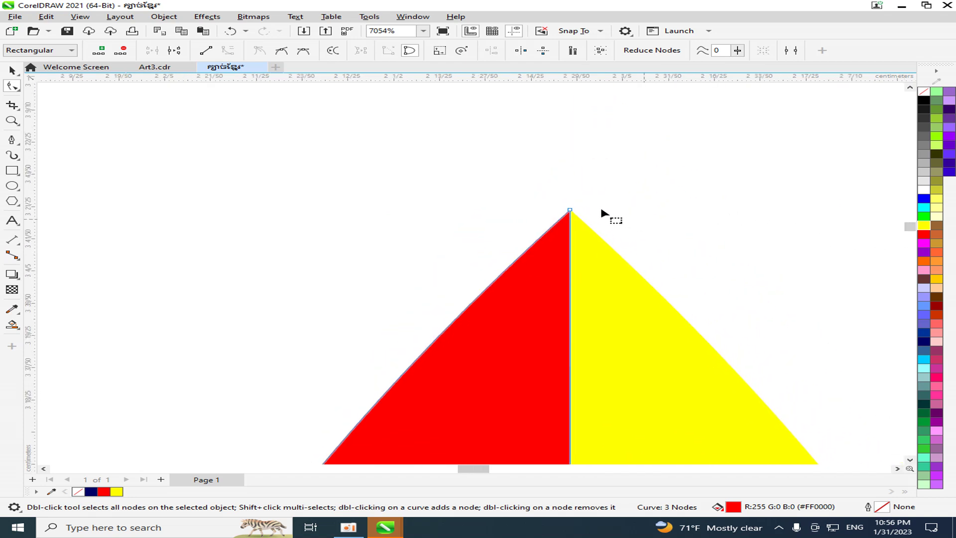
scroll(589, 200, "up", 3)
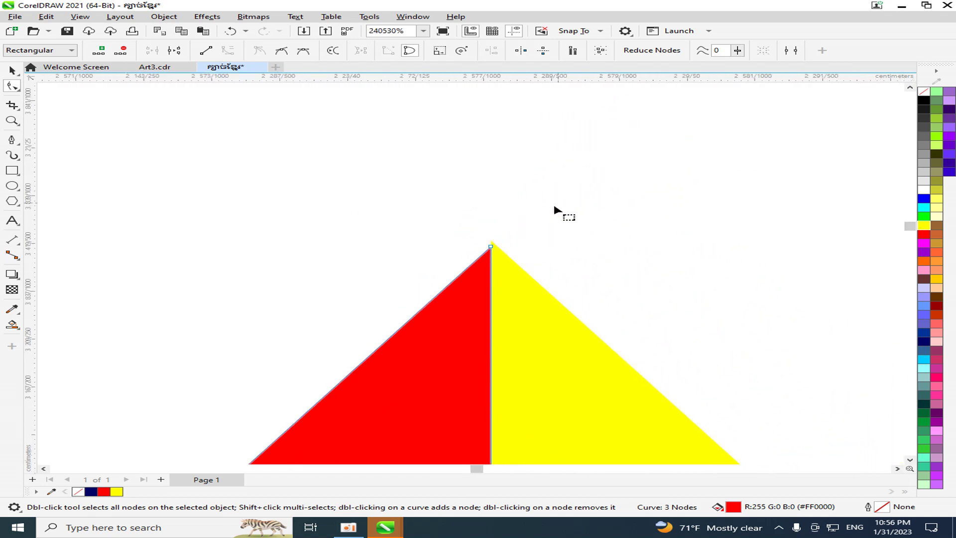
scroll(503, 257, "up", 2)
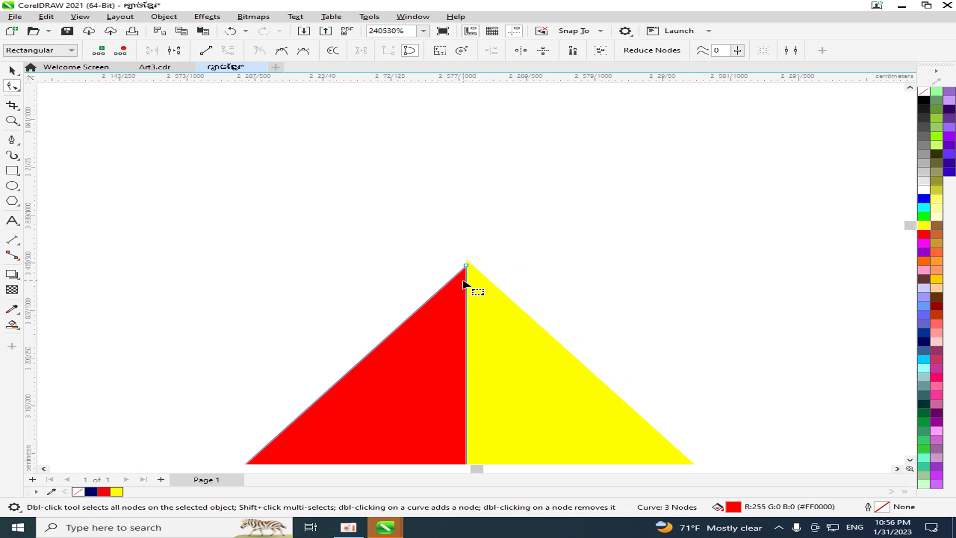
left_click_drag(467, 265, 466, 260)
scroll(493, 319, "down", 1)
left_click(12, 71)
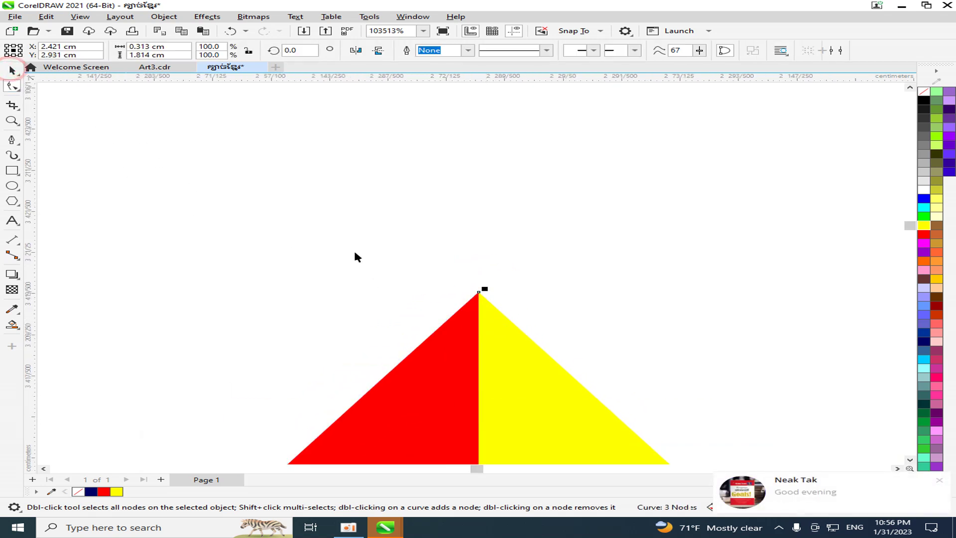
Examine the seam from the upper tip down to the whole leaf, dismissing the message notifications and clearing the selection.
scroll(354, 256, "down", 1)
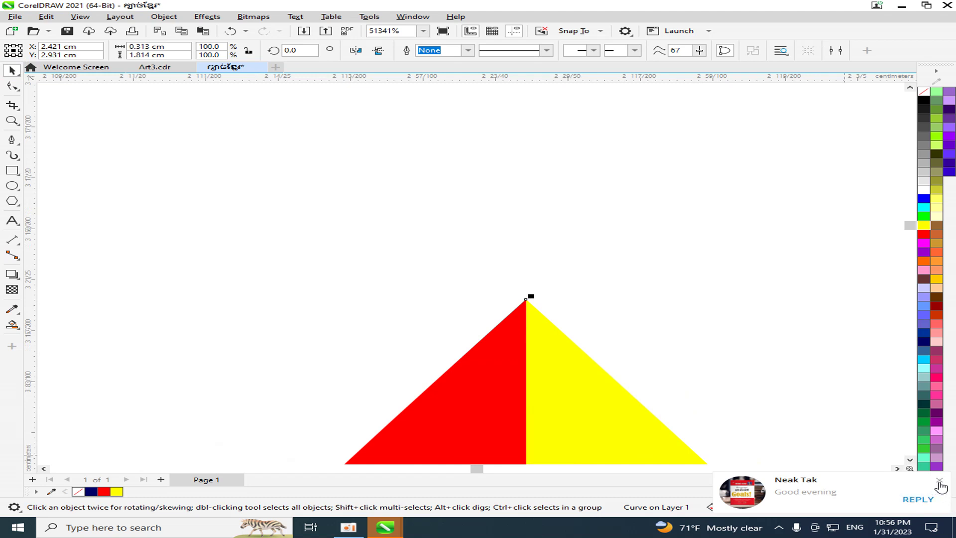
left_click(941, 484)
scroll(623, 414, "down", 1)
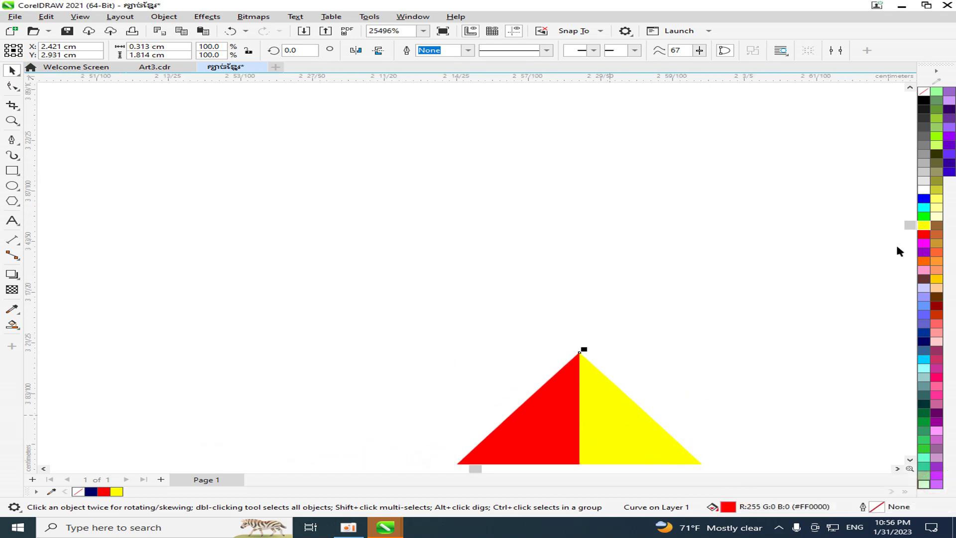
scroll(727, 380, "down", 3)
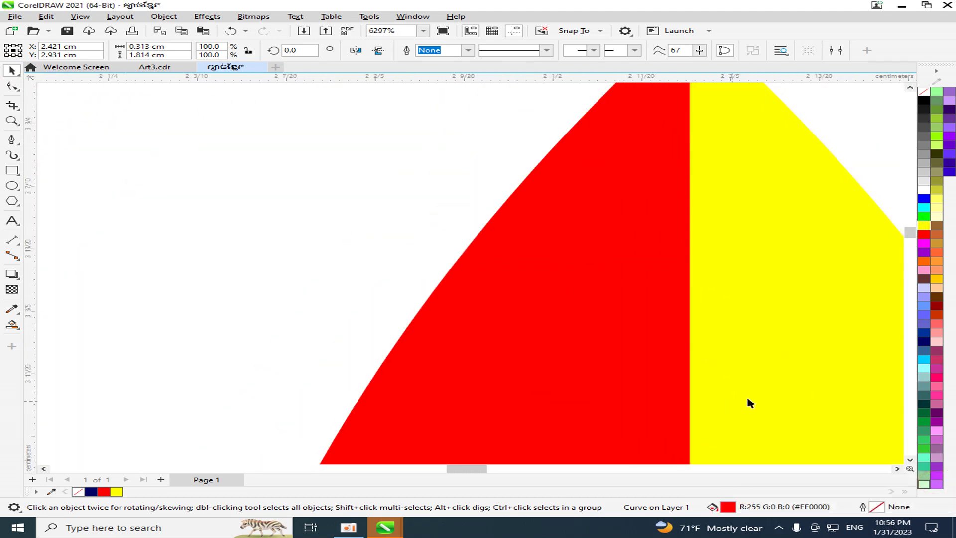
left_click_drag(913, 237, 899, 285)
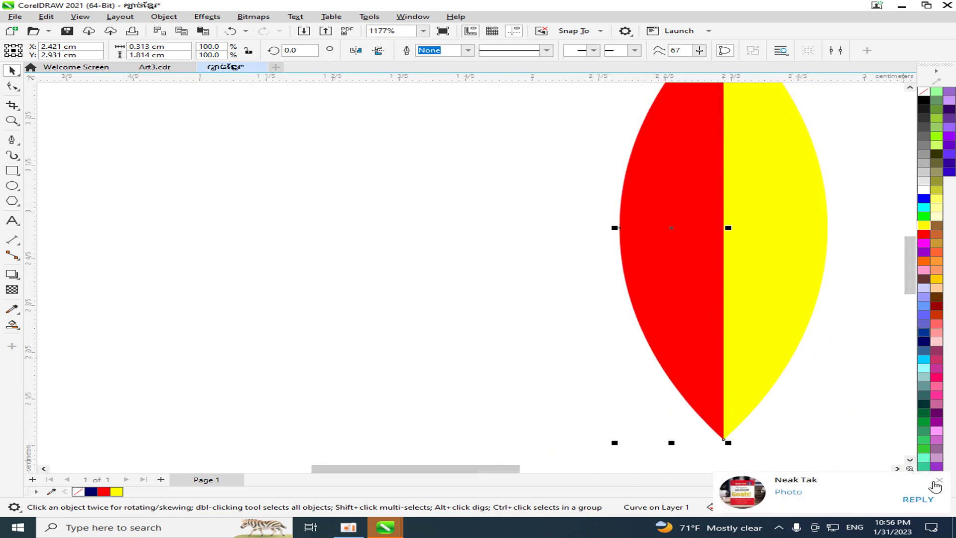
left_click(940, 480)
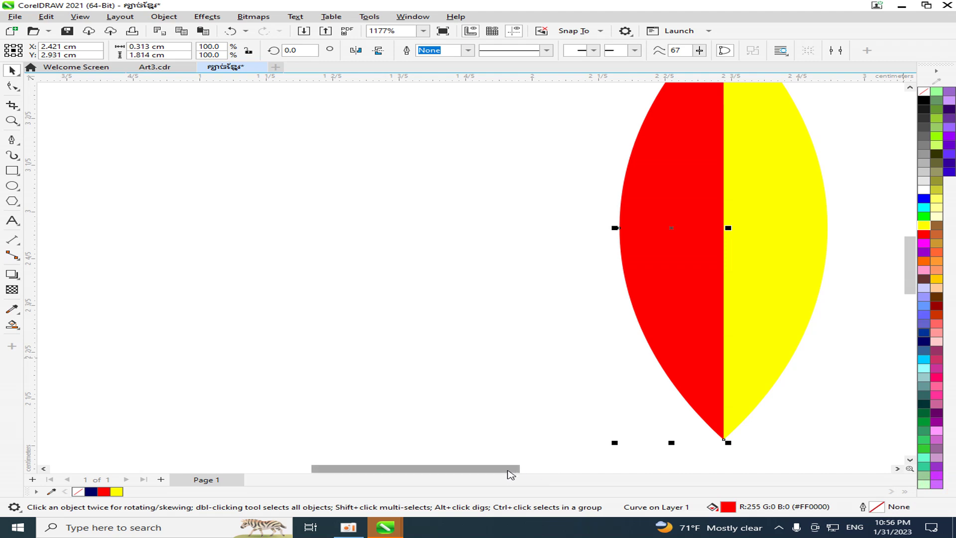
left_click_drag(508, 468, 607, 469)
scroll(319, 324, "down", 2)
scroll(318, 331, "up", 2)
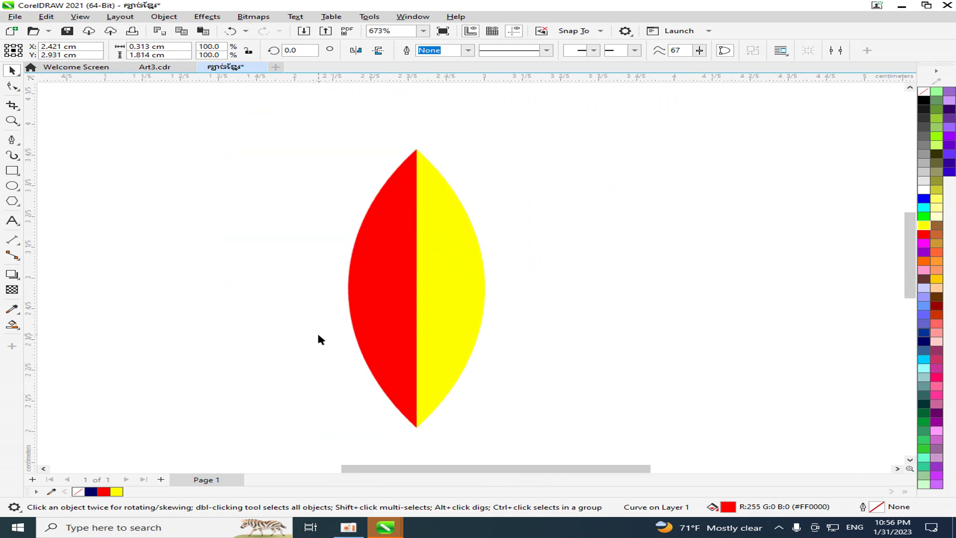
scroll(397, 409, "up", 1)
left_click(542, 352)
scroll(431, 399, "down", 2)
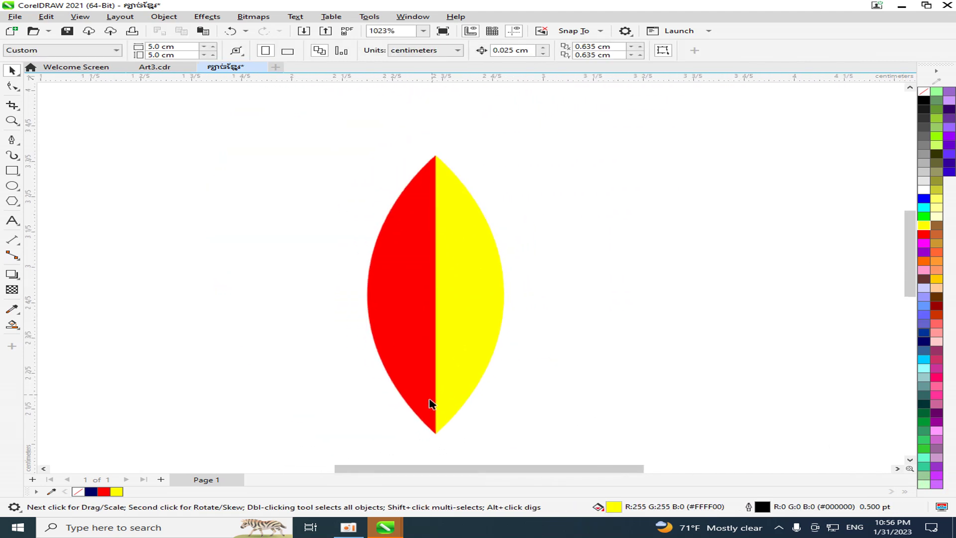
Apply a linear fountain fill to the leaf's red half with Interactive Fill, running from the upper tip to just below the lower tip.
left_click(395, 260)
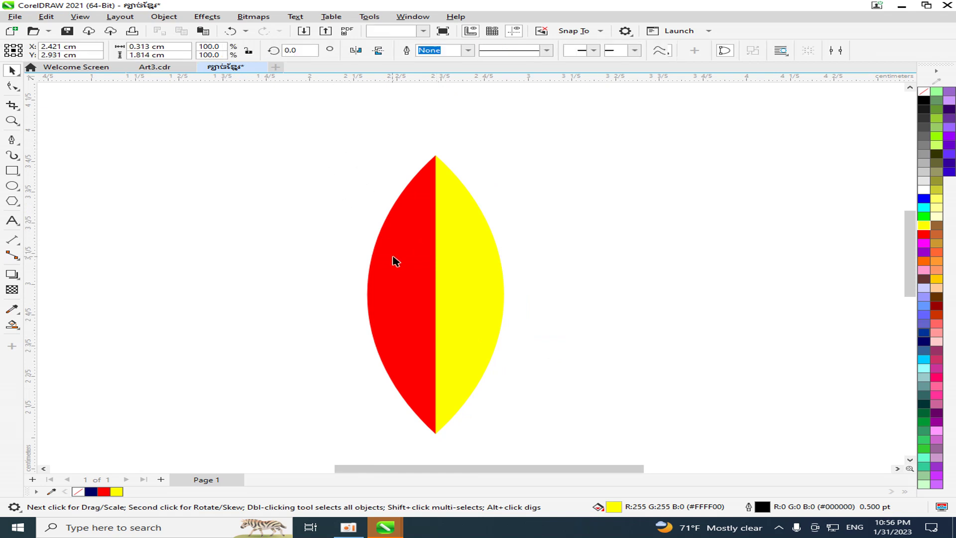
left_click(12, 325)
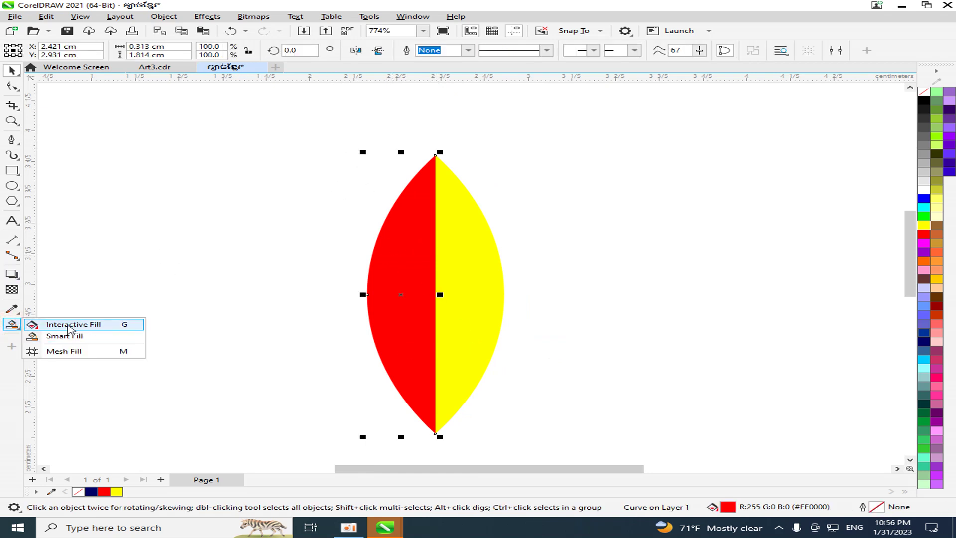
left_click(86, 326)
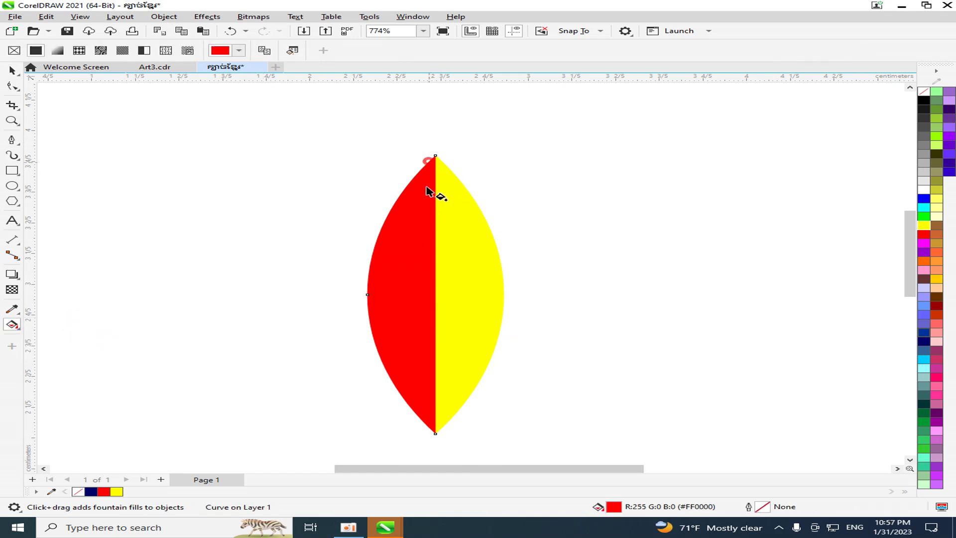
left_click_drag(428, 161, 432, 446)
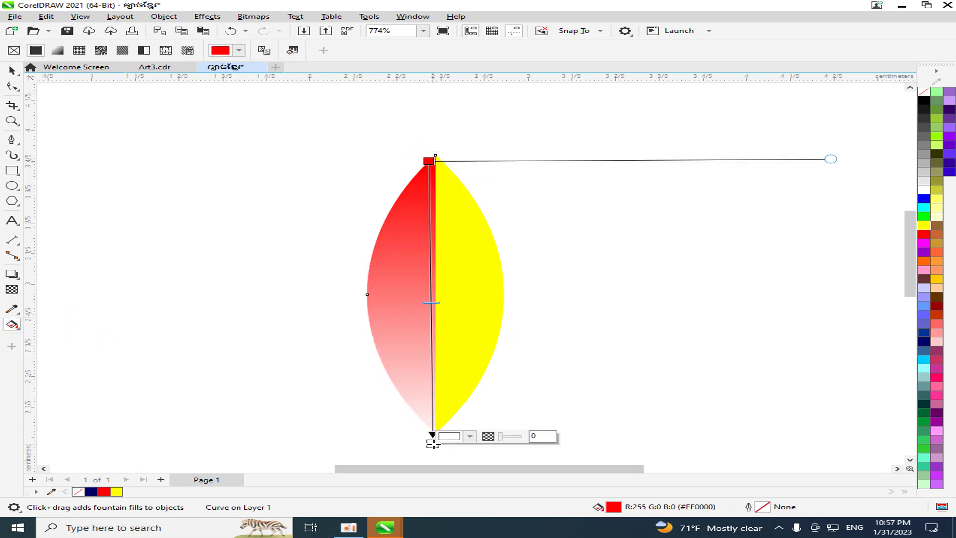
Set the gradient's end colour at the lower tip to orange-brown #BF6300 and dismiss the message notification.
left_click(471, 437)
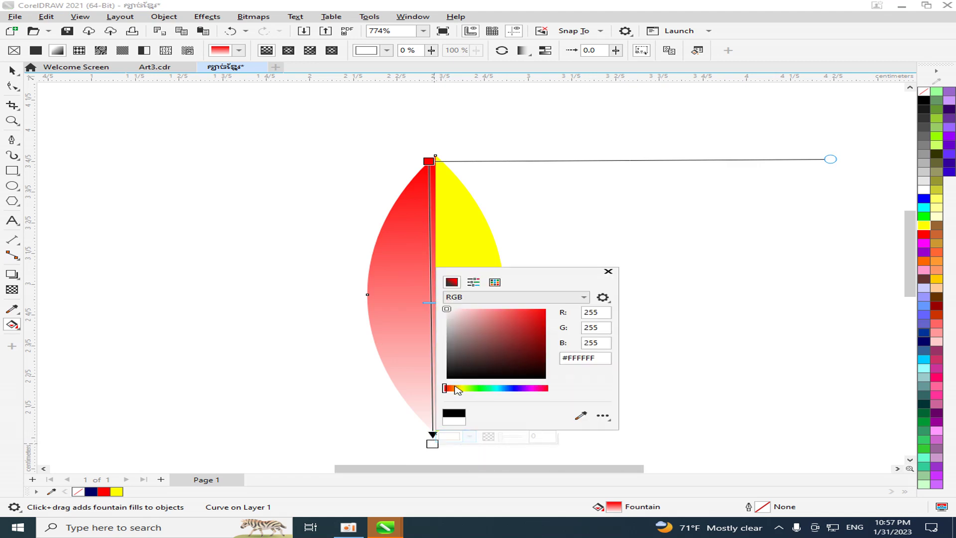
left_click(454, 388)
left_click_drag(537, 318, 546, 327)
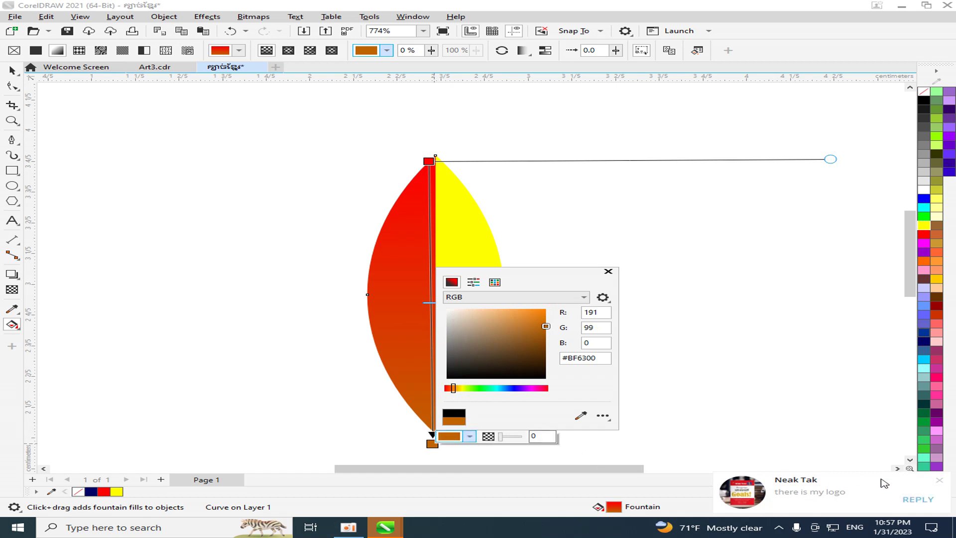
left_click(940, 483)
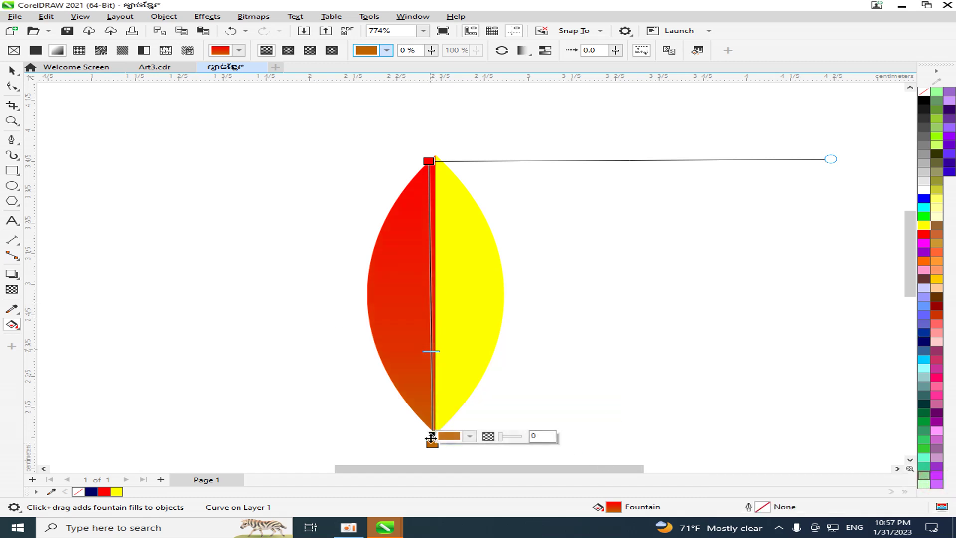
Set the gradient's end colour at the lower tip to golden yellow and move the gradient's midpoint up.
left_click(449, 436)
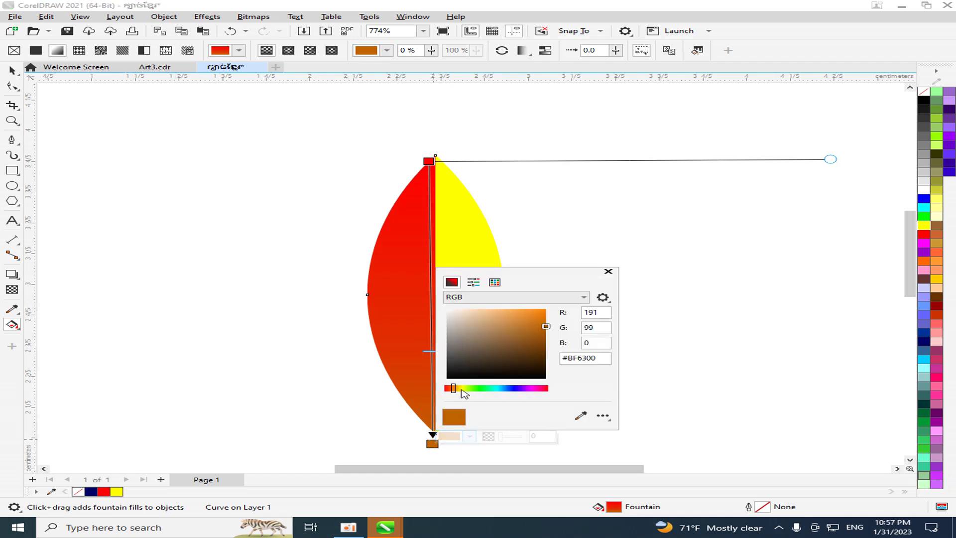
left_click(462, 389)
mouse_move(532, 338)
left_mouse_down()
mouse_move(523, 317)
mouse_move(536, 313)
mouse_move(515, 312)
mouse_move(541, 314)
left_mouse_up()
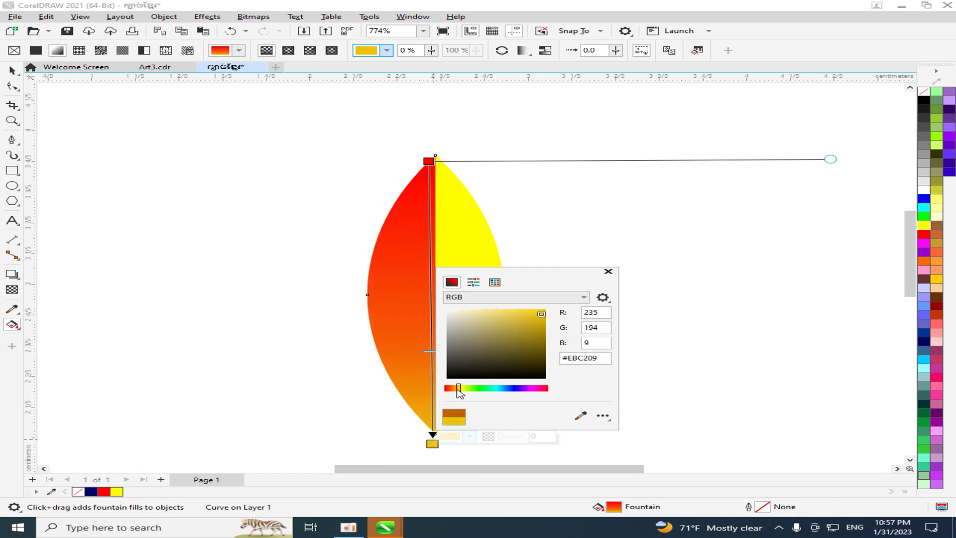
left_click_drag(459, 392, 459, 390)
left_click(431, 351)
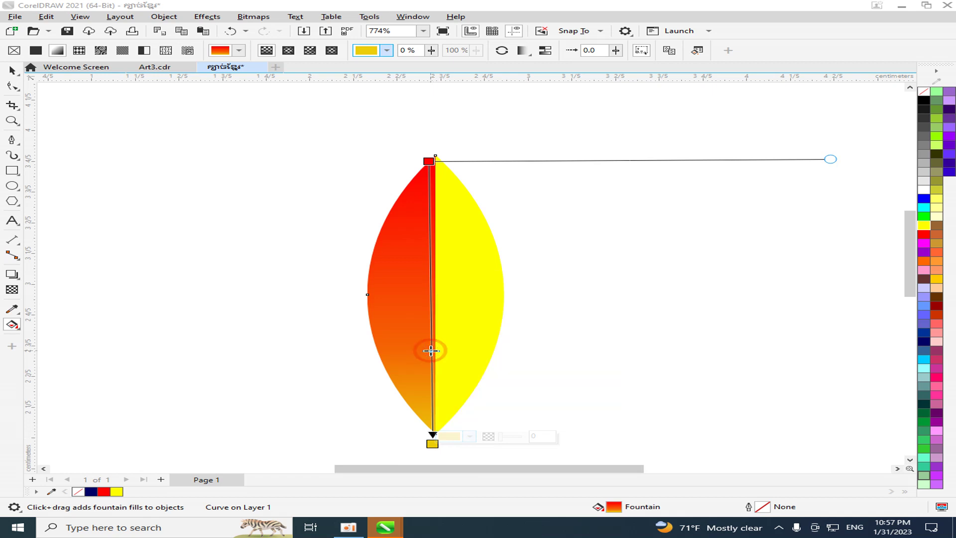
Move the gradient's start above the leaf's upper tip and set its start colour to olive yellow #DBDB0D.
left_click_drag(430, 161, 433, 135)
left_click(454, 128)
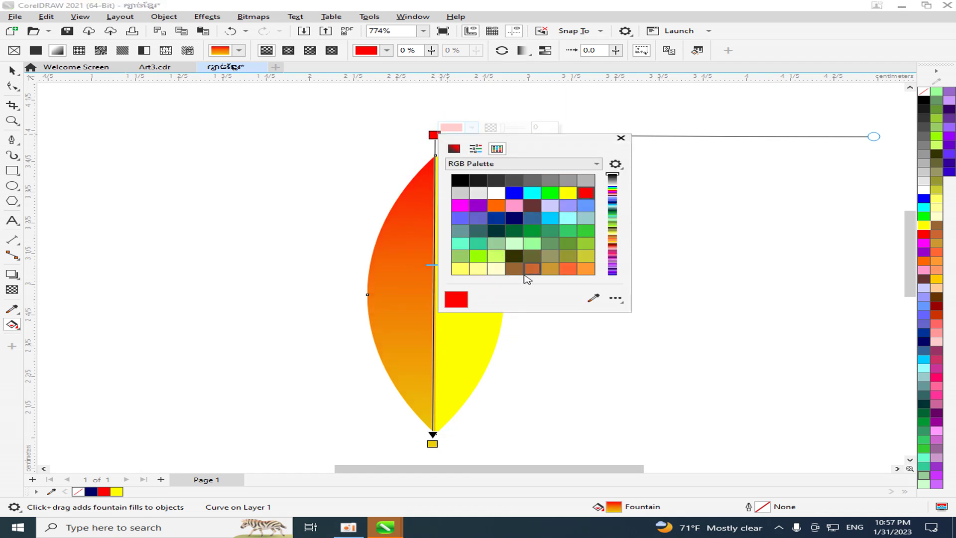
left_click(460, 269)
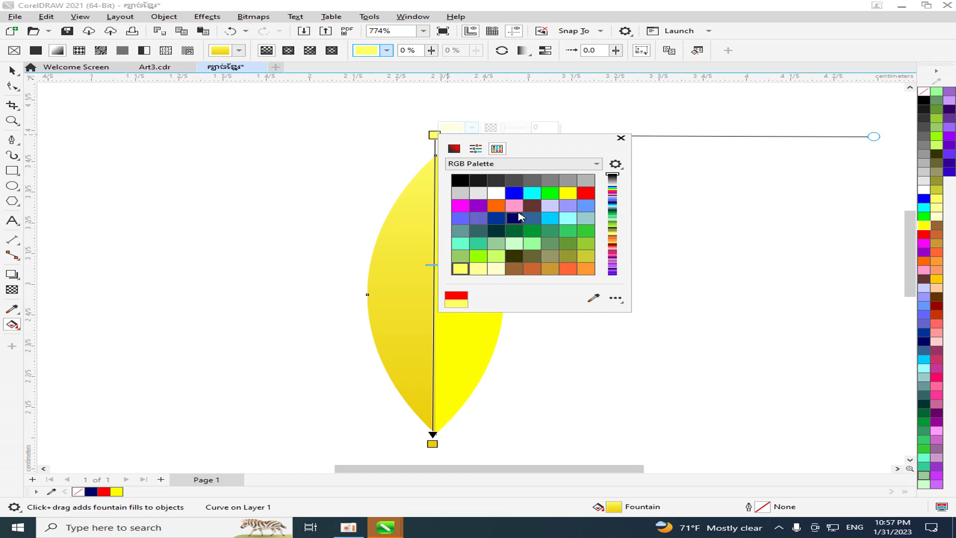
left_click(454, 148)
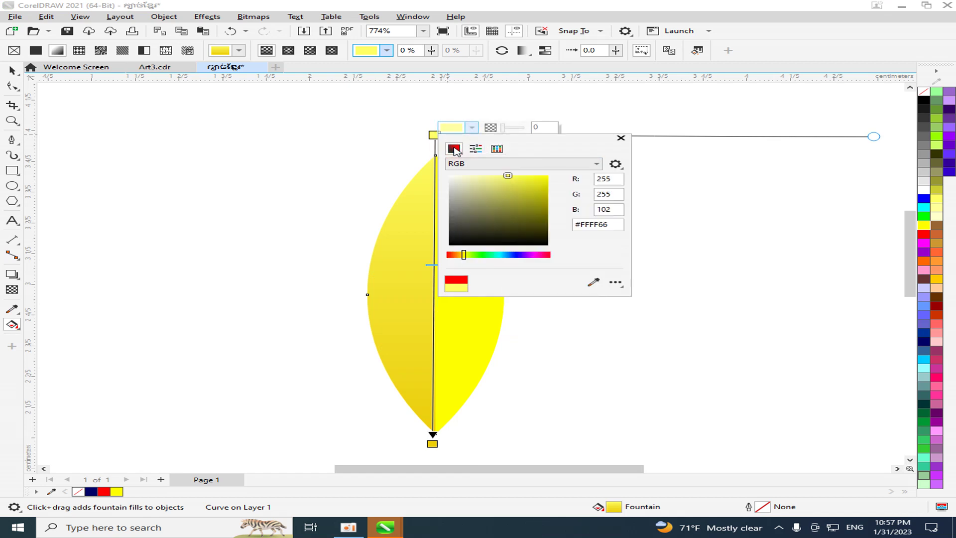
left_click_drag(508, 178, 543, 186)
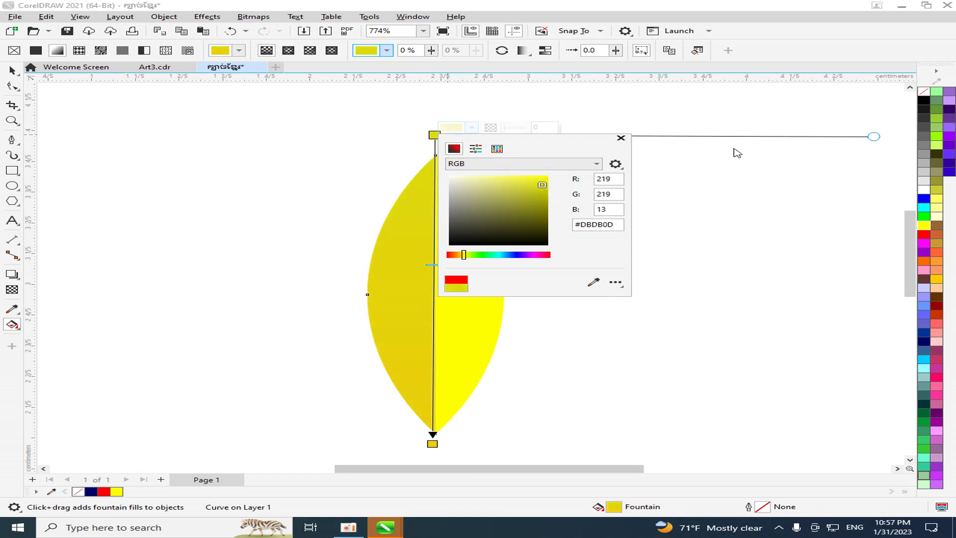
left_click(621, 138)
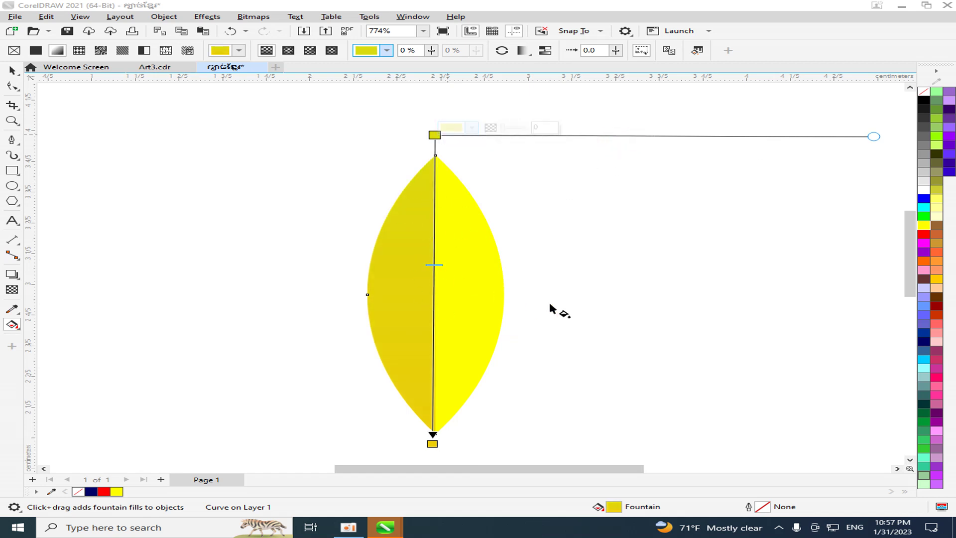
Clear the selection and examine the recoloured leaf from its lower tip out to the whole shape.
left_click(12, 70)
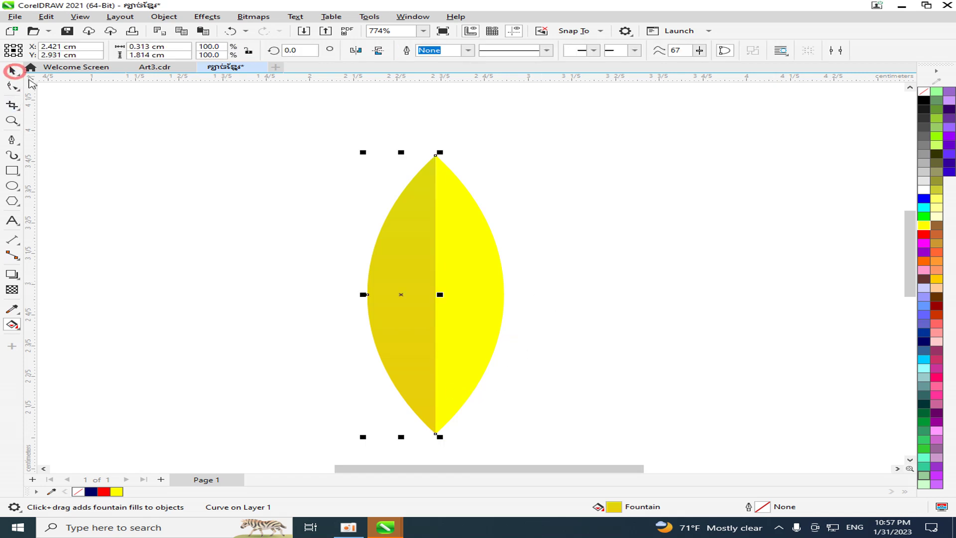
left_click(146, 155)
scroll(423, 419, "up", 2)
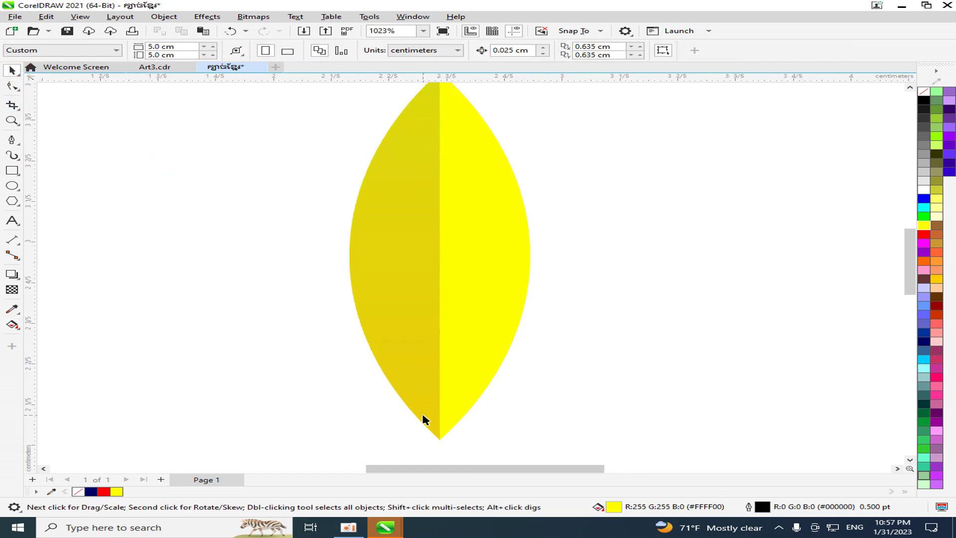
scroll(423, 419, "down", 2)
scroll(438, 427, "up", 3)
scroll(441, 391, "up", 3)
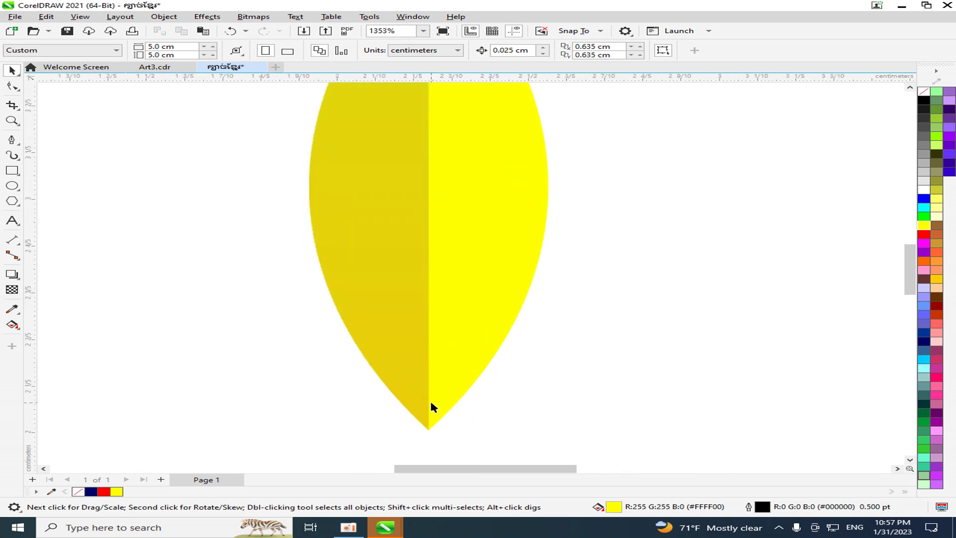
scroll(431, 404, "down", 4)
scroll(429, 401, "up", 2)
scroll(404, 358, "down", 2)
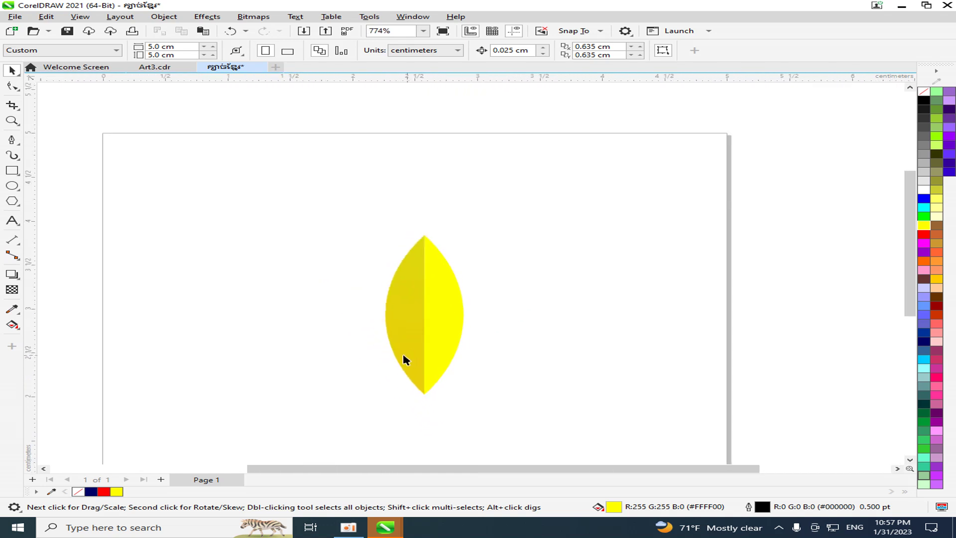
Group the leaf's two halves into one object and clear the selection.
left_click_drag(339, 207, 573, 476)
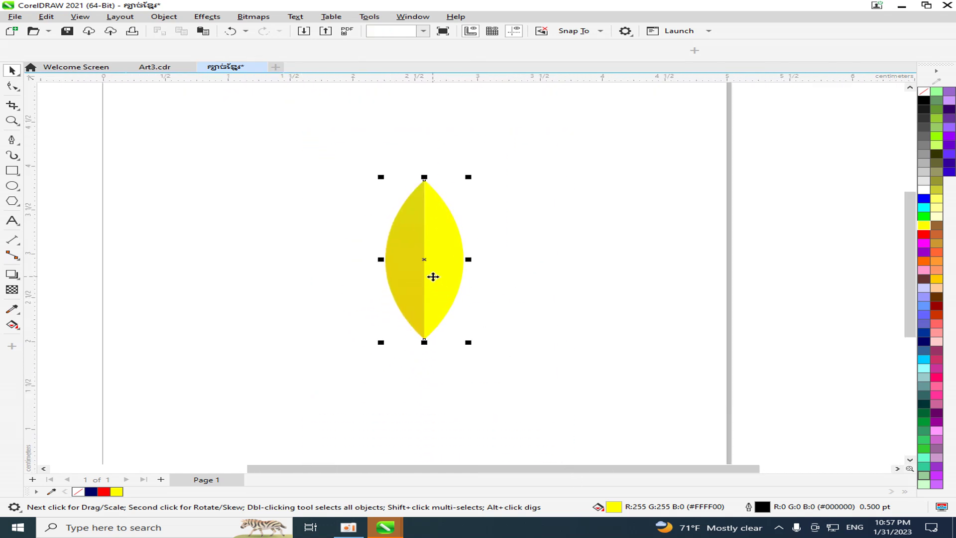
left_click(537, 298)
left_click_drag(352, 149, 549, 393)
right_click(427, 246)
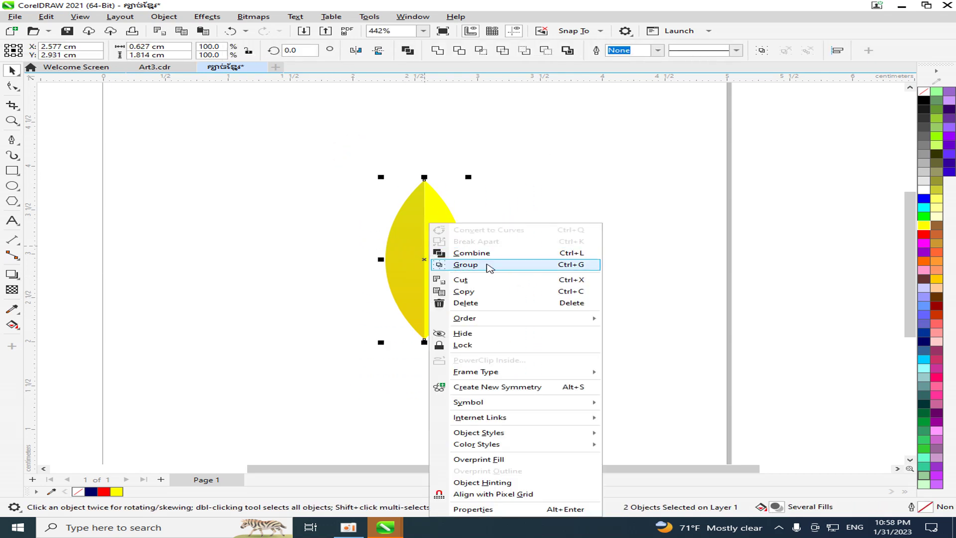
left_click(487, 270)
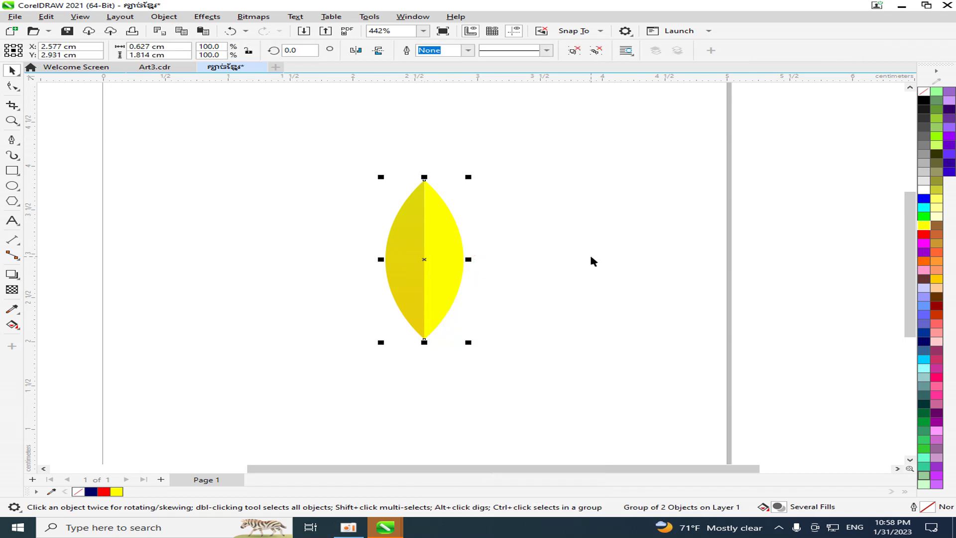
left_click(591, 256)
Scale the grouped leaf proportionally to about 0.27 × 0.79 cm and move it to about X 0.75, Y 3.0 cm, near the page's left edge.
scroll(466, 316, "down", 3)
scroll(506, 356, "up", 3)
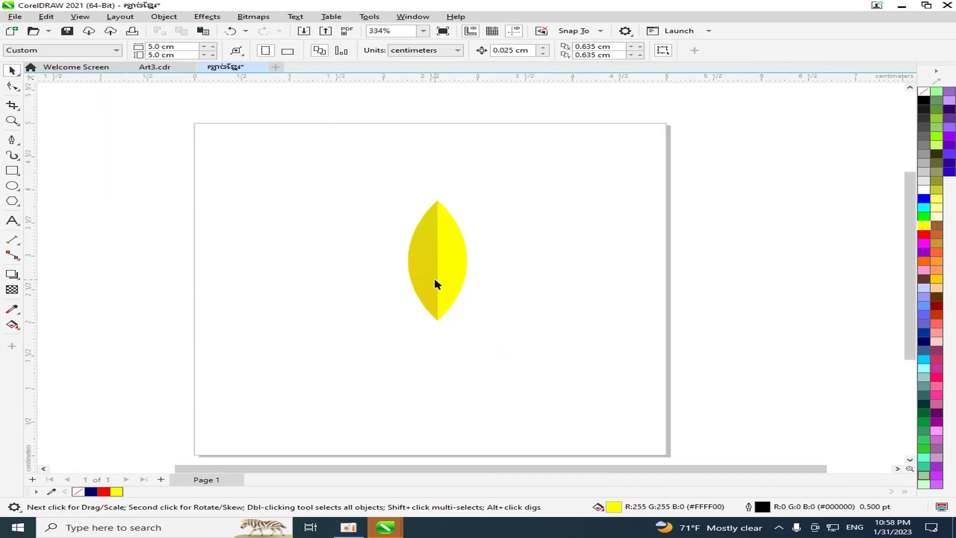
left_click(442, 215)
scroll(459, 298, "down", 2)
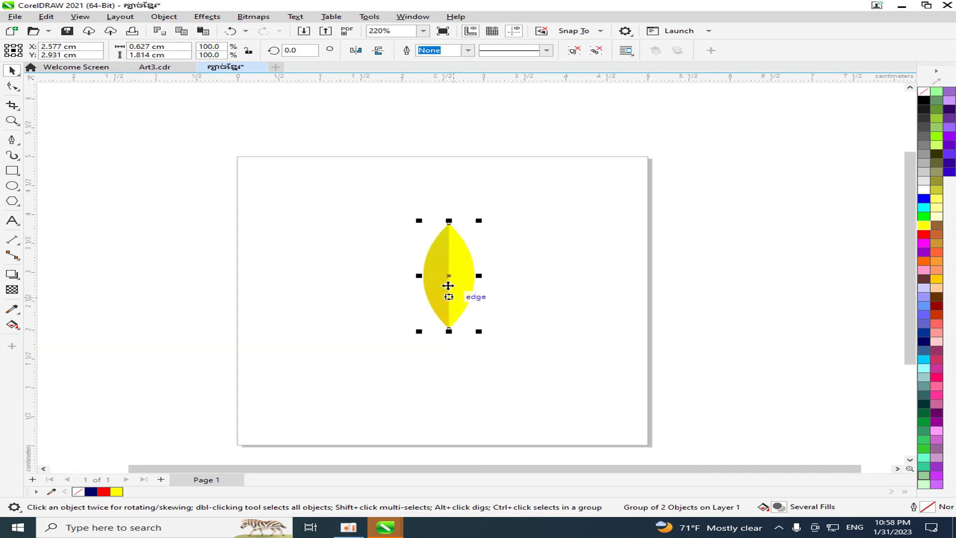
scroll(447, 284, "up", 4)
left_click_drag(491, 207, 259, 277)
scroll(135, 295, "up", 3)
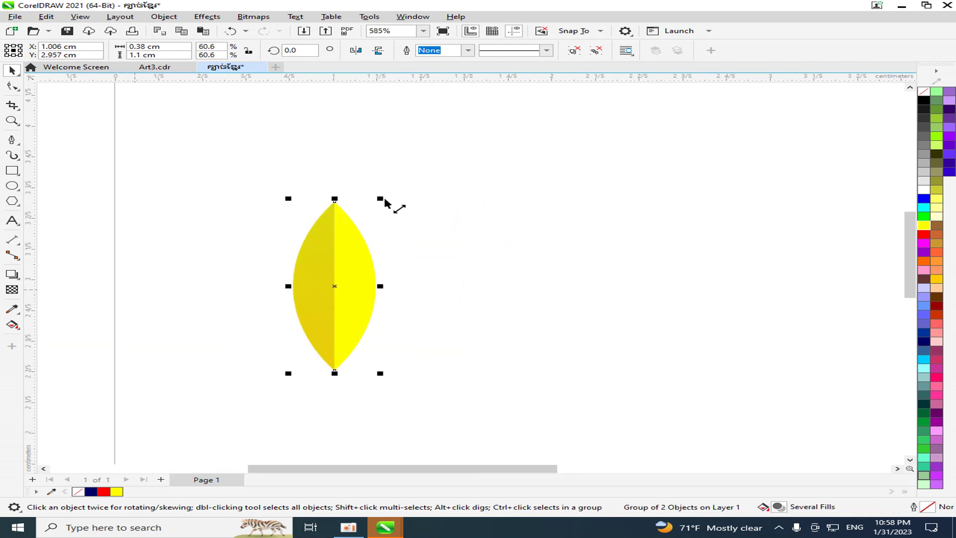
left_click_drag(382, 199, 355, 245)
left_click_drag(331, 279, 288, 258)
scroll(189, 262, "up", 3)
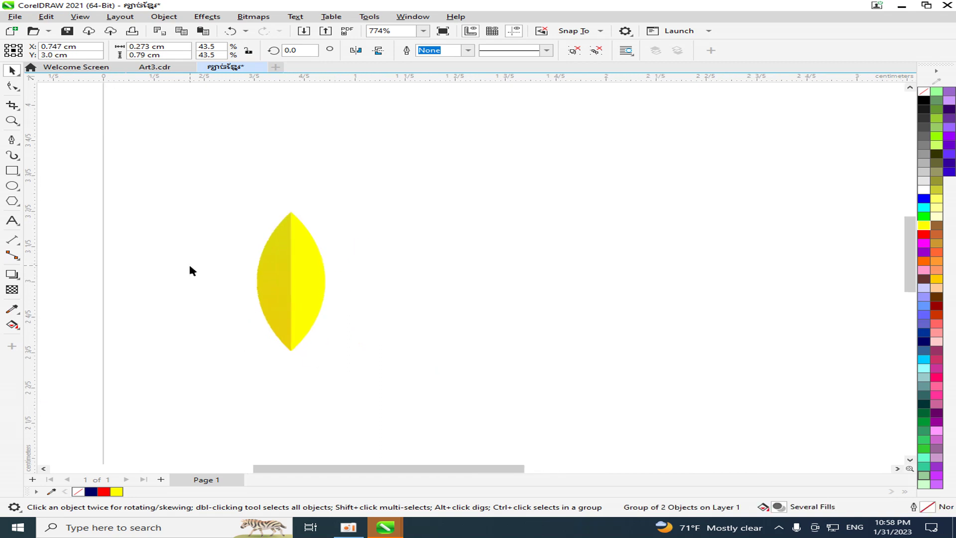
Try rotation angles of 75° and 55° on the grouped leaf.
left_click(305, 52)
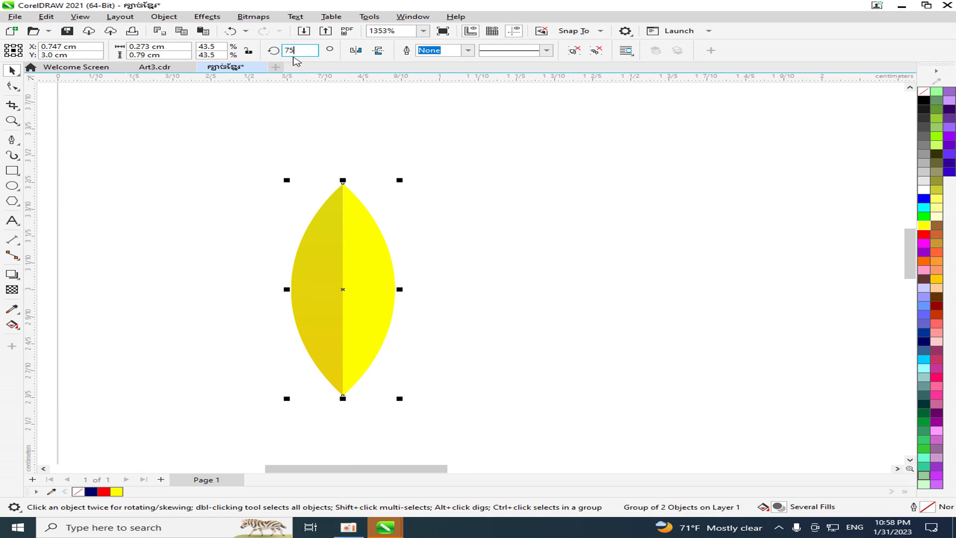
key("Return")
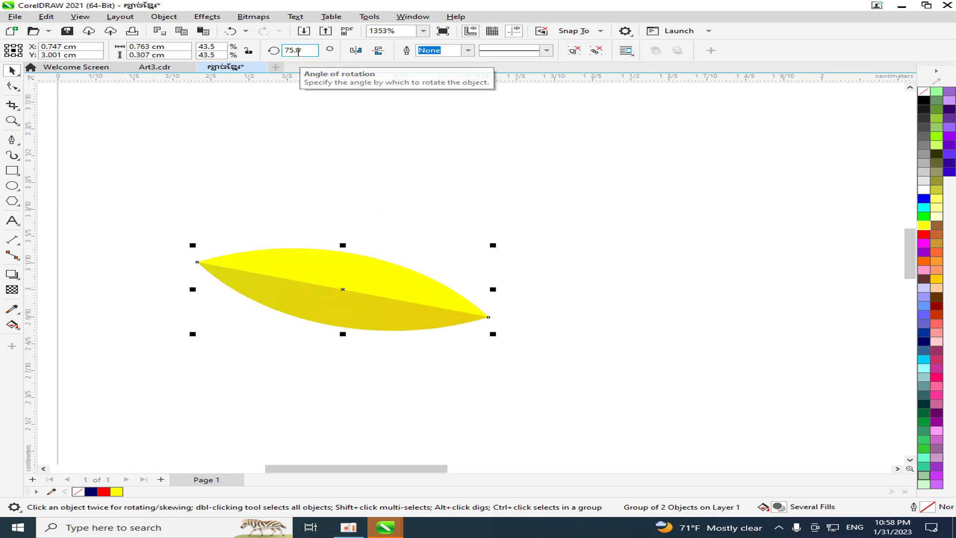
left_click(299, 50)
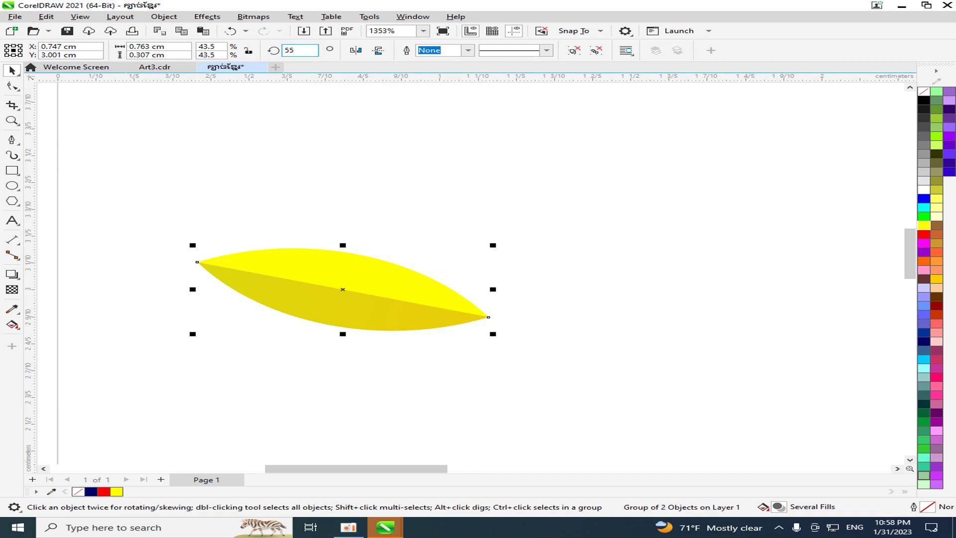
key("Return")
scroll(323, 218, "down", 2)
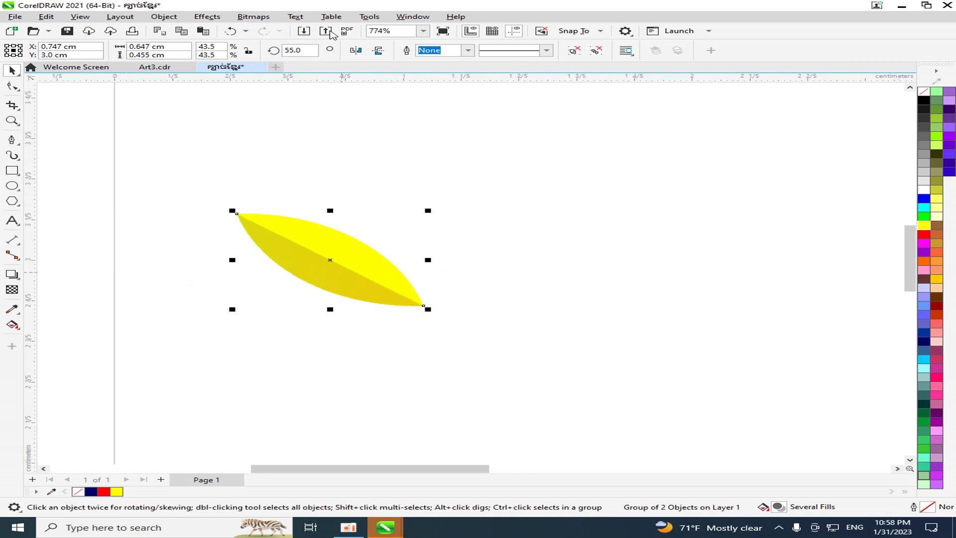
Set the grouped leaf's rotation angle to 45° and clear the selection.
double_click(294, 49)
type("45")
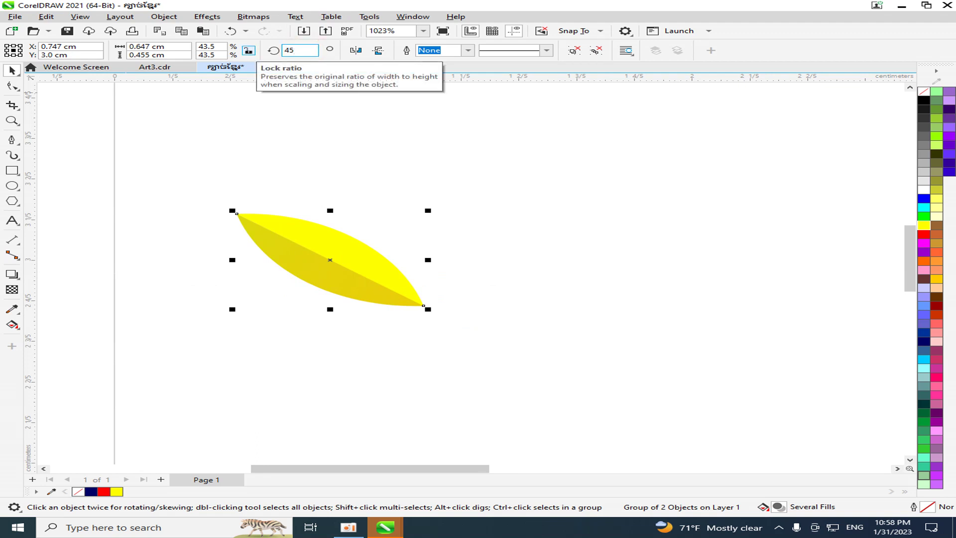
key("Return")
scroll(314, 207, "down", 1)
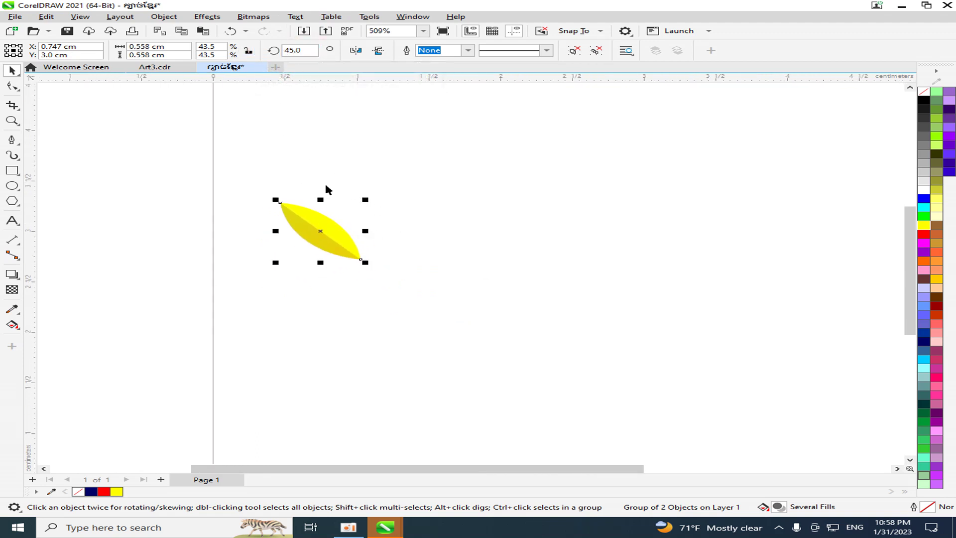
left_click(354, 183)
scroll(284, 248, "down", 1)
scroll(301, 250, "down", 1)
scroll(298, 244, "up", 1)
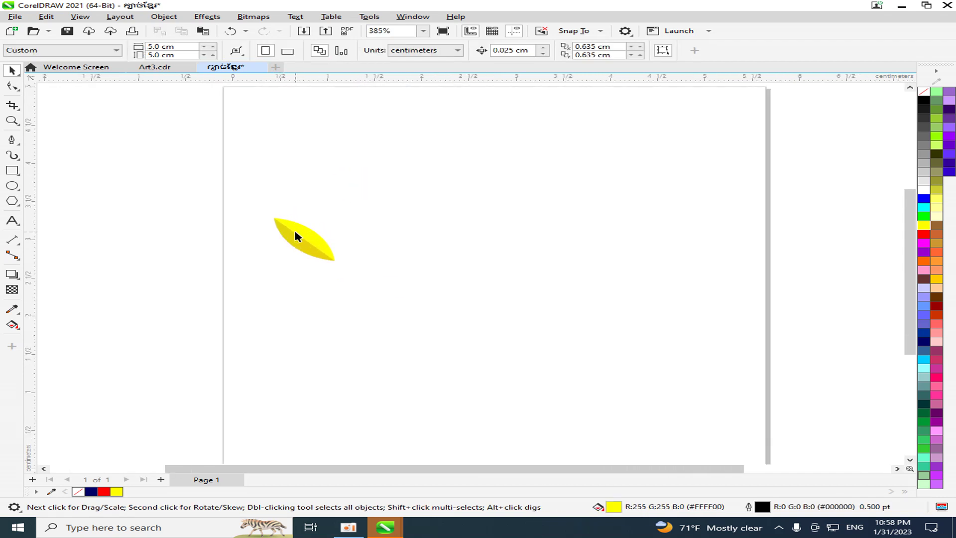
Try a rotated copy of the leaf pivoting about its lower tip, and delete that copy.
scroll(306, 235, "up", 2)
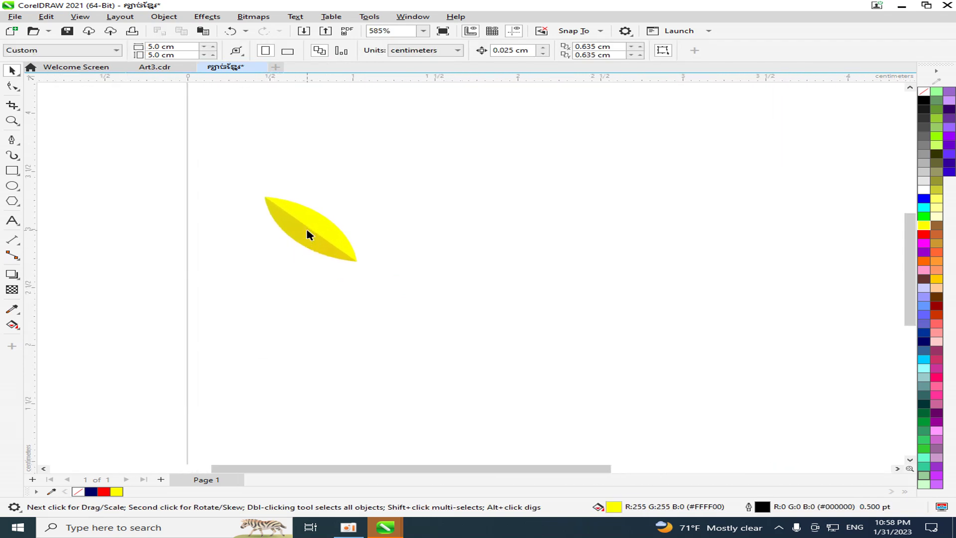
left_click(309, 234)
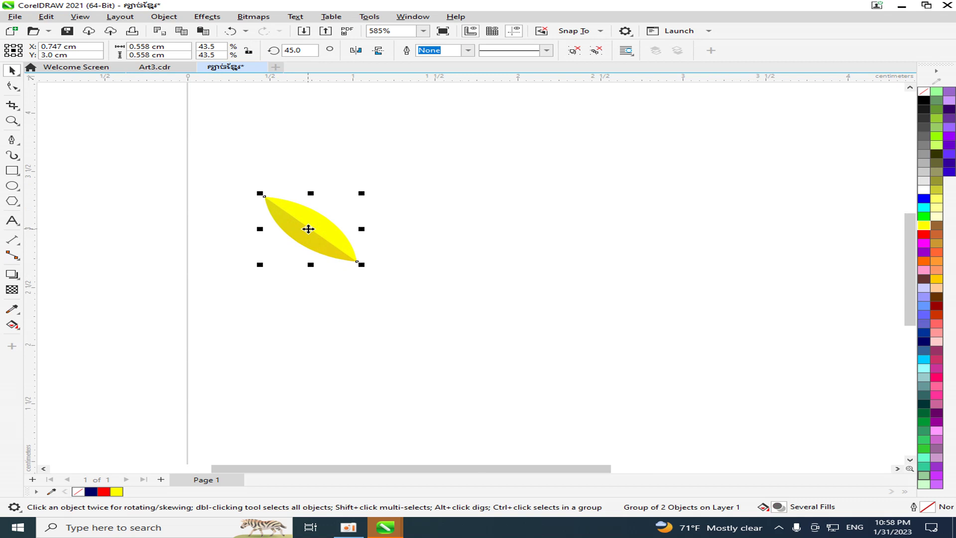
left_click(306, 223)
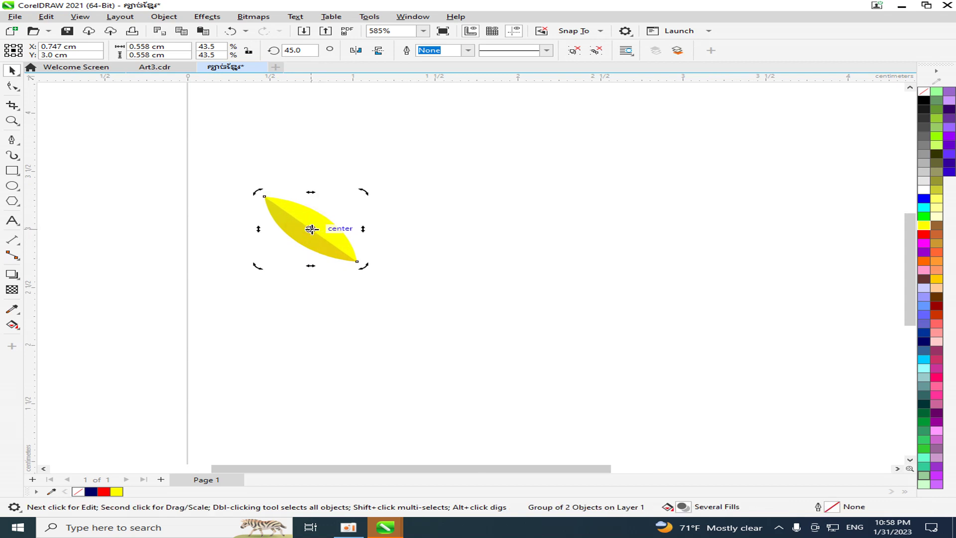
left_click_drag(312, 228, 358, 261)
left_click_drag(259, 197, 407, 232)
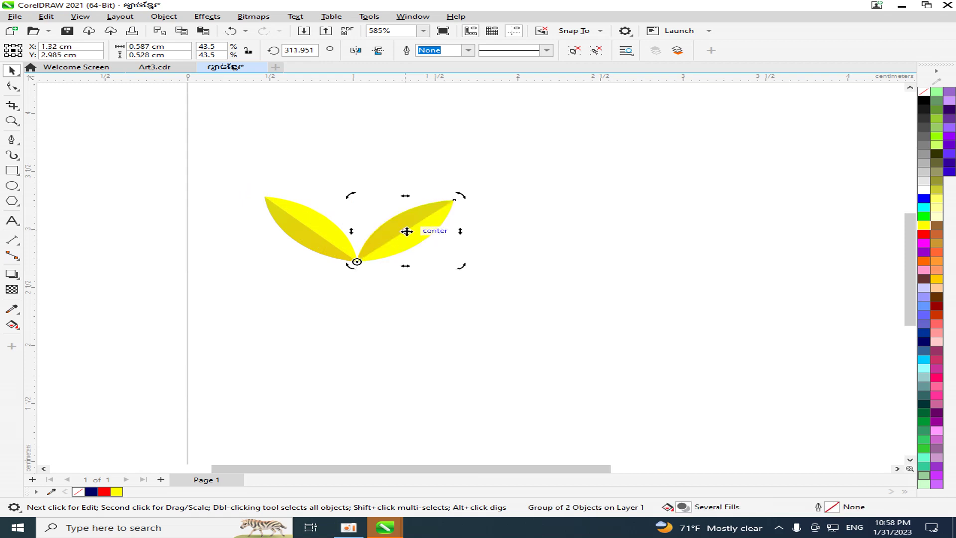
key("Delete")
left_click(434, 262)
Duplicate the leaf mirrored horizontally and nudge the copy right until the two leaves form a V.
left_click(315, 240)
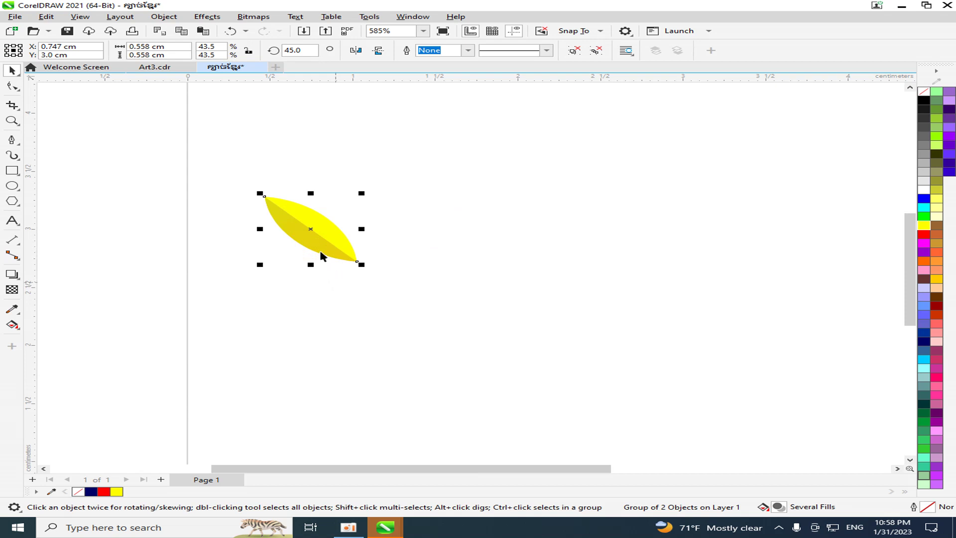
left_click(357, 51)
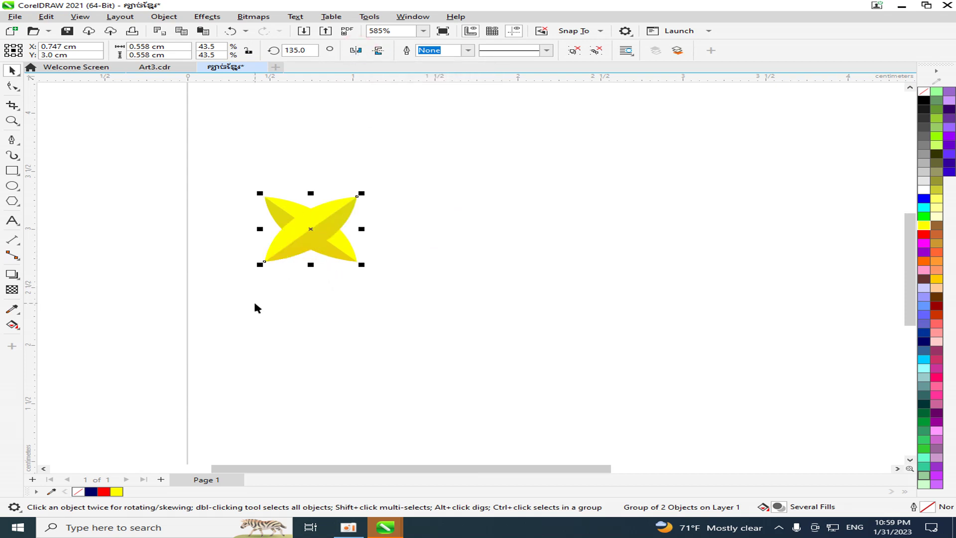
key("Right")
key("Right")
key("Right")
key("Right")
key("Right")
key("Right")
key("Right")
key("Right")
key("Right")
key("Right")
key("Right")
key("Right")
key("Right")
key("Right")
key("Right")
key("Right")
key("Right")
key("Right")
key("Right")
key("Right")
key("Right")
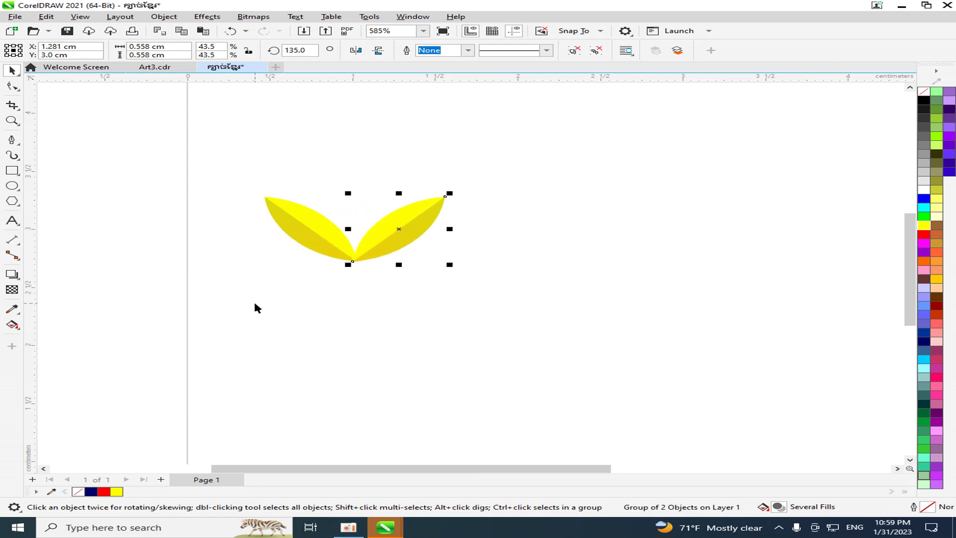
Nudge the right leaf left until its lower tip meets the left leaf's lower tip.
scroll(412, 206, "up", 4)
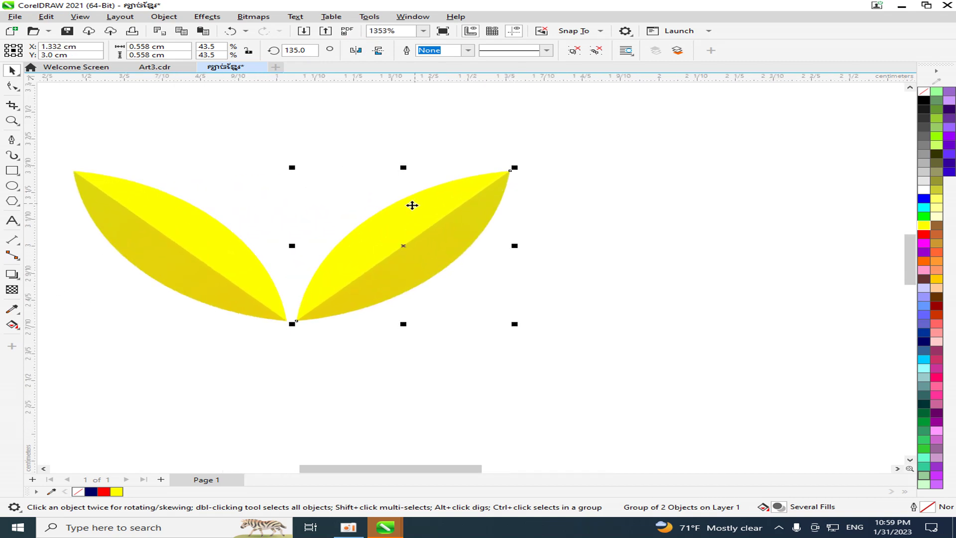
left_click_drag(354, 468, 337, 468)
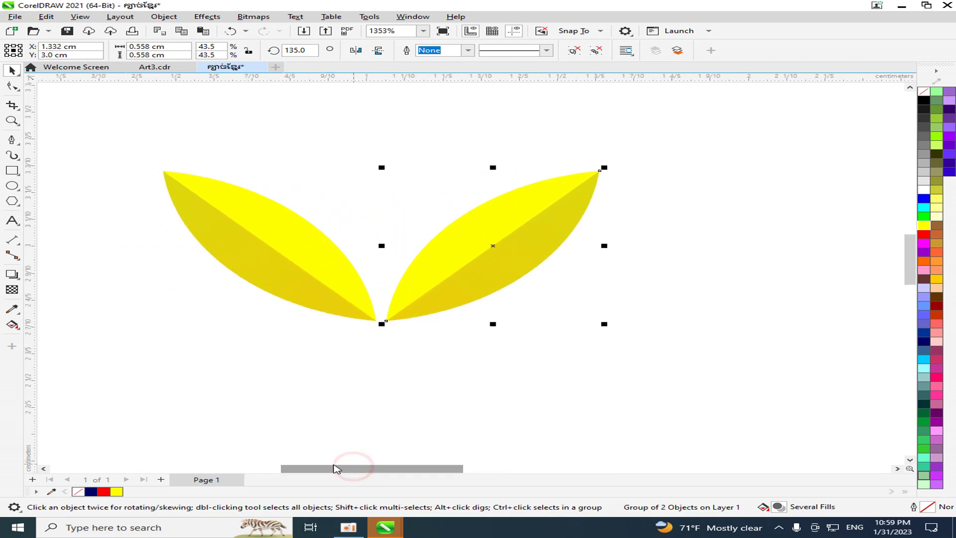
left_click(360, 419)
left_click(417, 310)
scroll(362, 334, "up", 2)
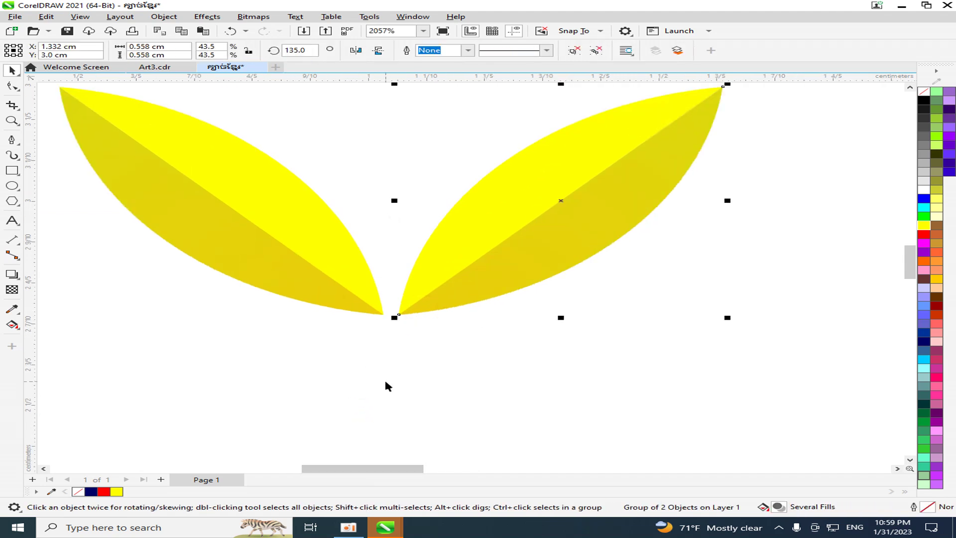
scroll(382, 267, "up", 3)
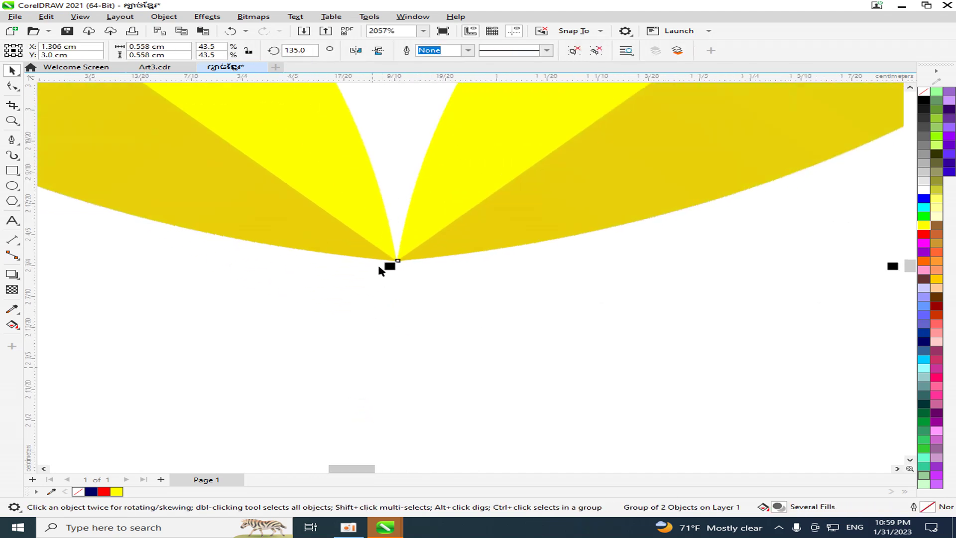
scroll(422, 229, "up", 7)
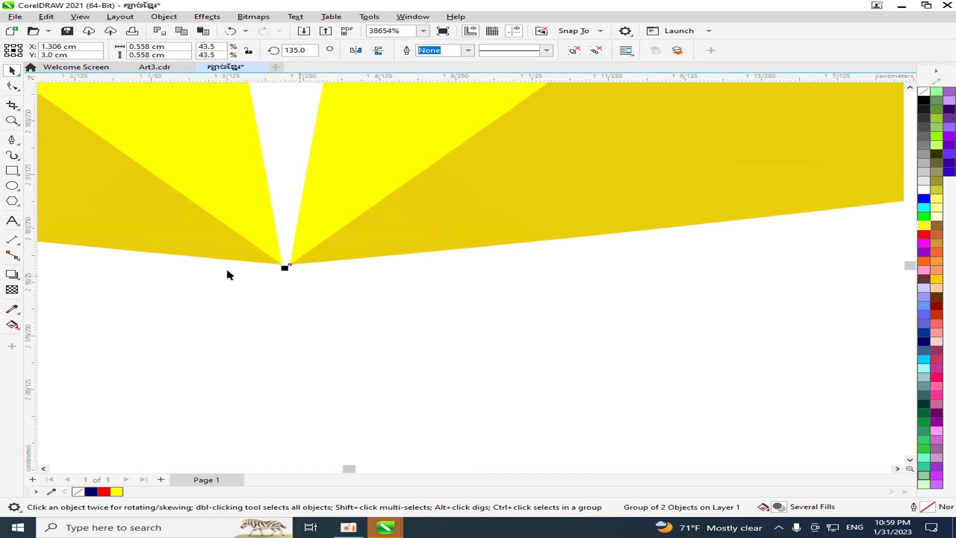
scroll(324, 346, "down", 12)
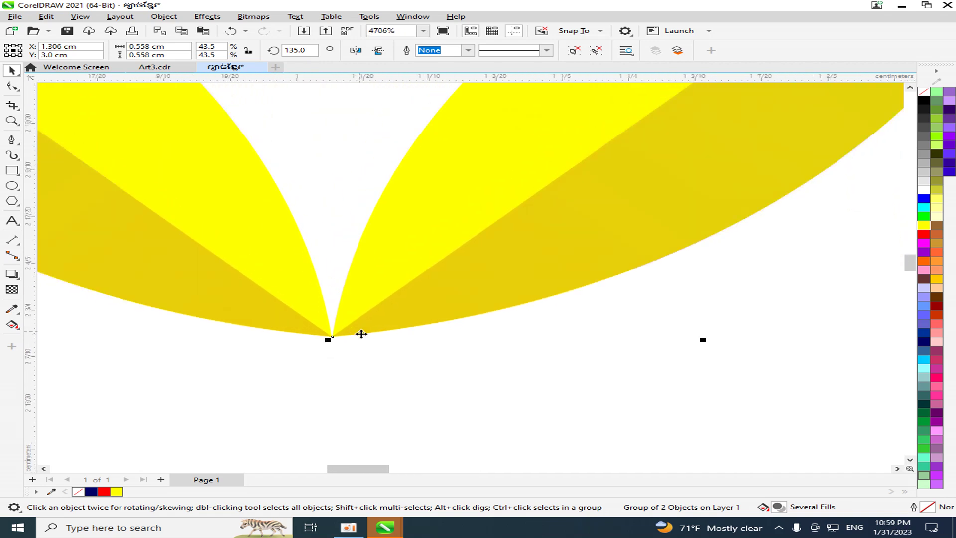
Select both leaves and group them into one leaf pair.
scroll(368, 344, "down", 1)
left_click(364, 371)
left_click_drag(224, 229, 457, 361)
right_click(409, 310)
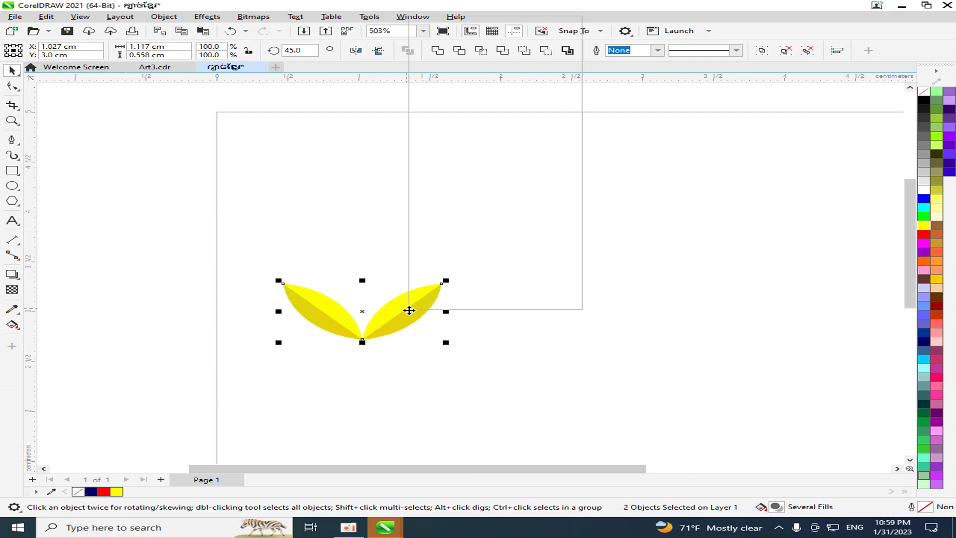
left_click(440, 58)
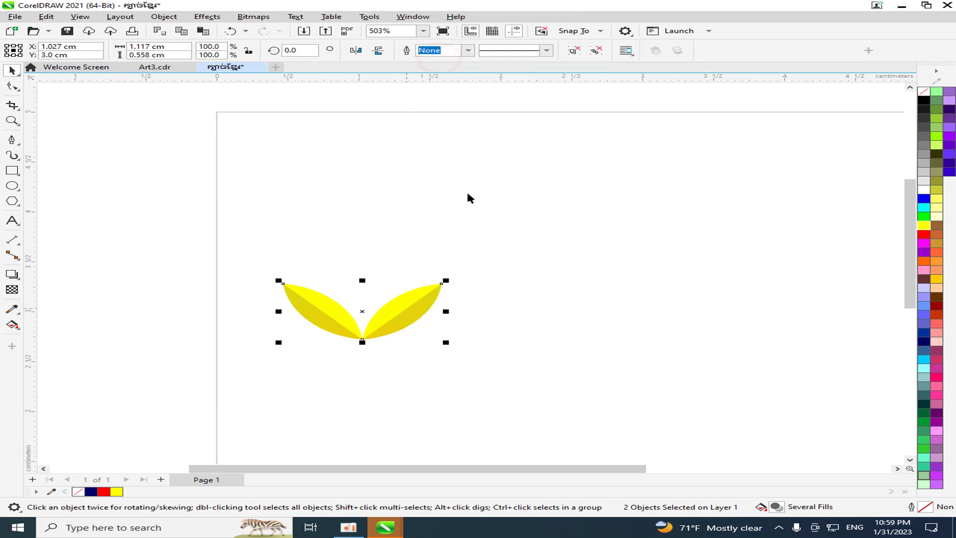
Mirror the leaf pair vertically and horizontally, set its rotation angle to 280°, and clear the selection.
scroll(424, 264, "down", 1)
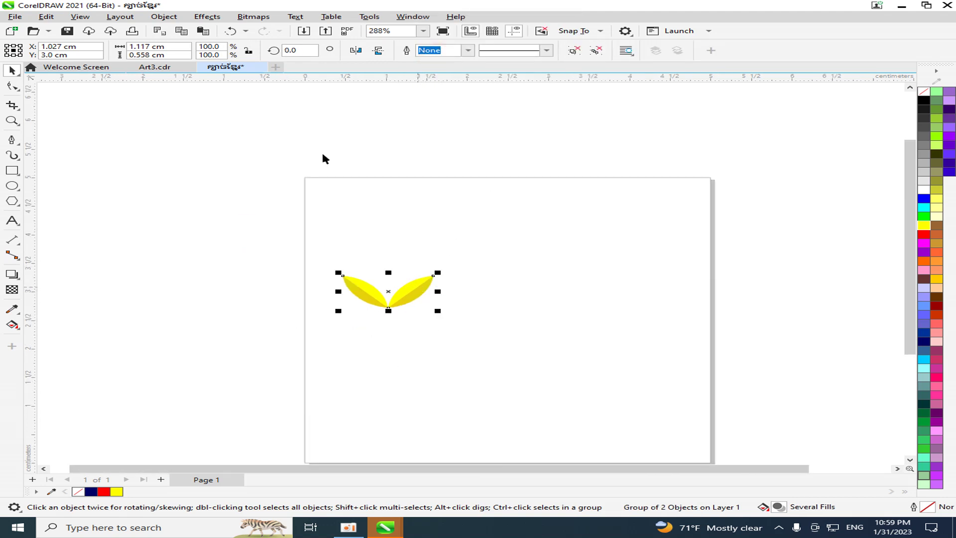
scroll(437, 400, "up", 1)
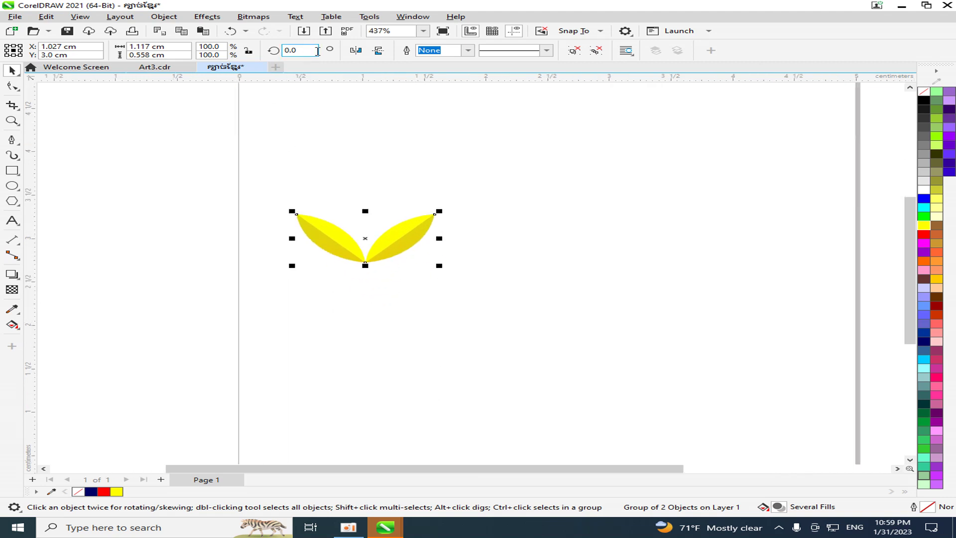
left_click(379, 50)
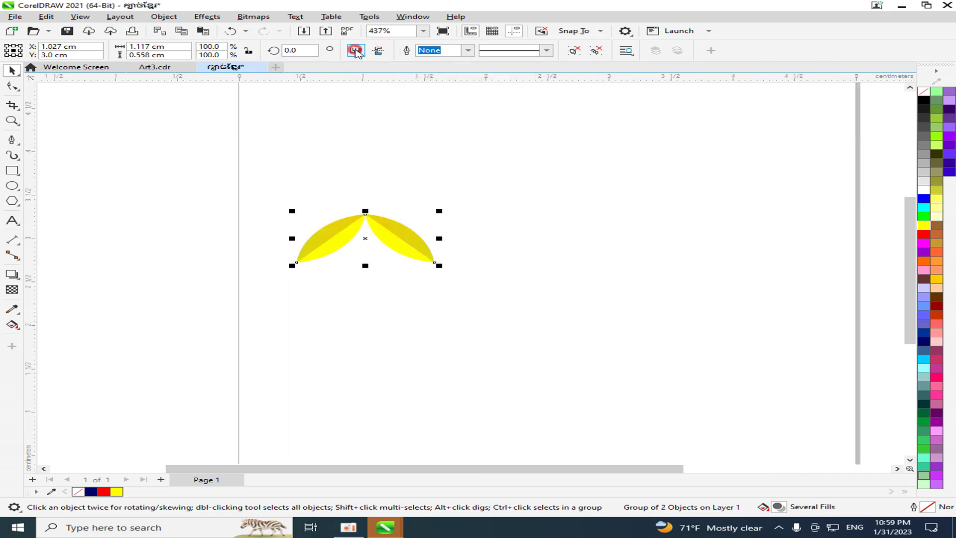
left_click(356, 51)
left_click(378, 51)
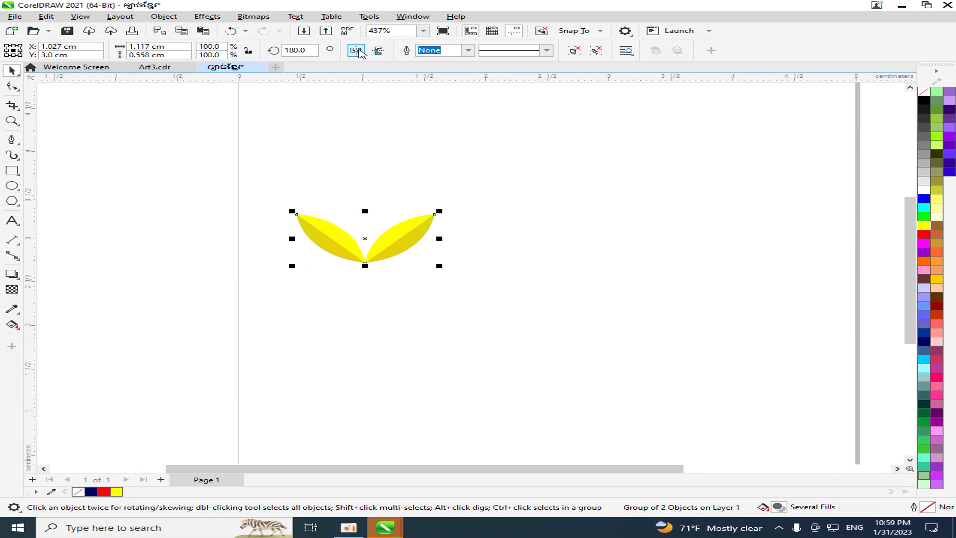
double_click(311, 51)
key("Return")
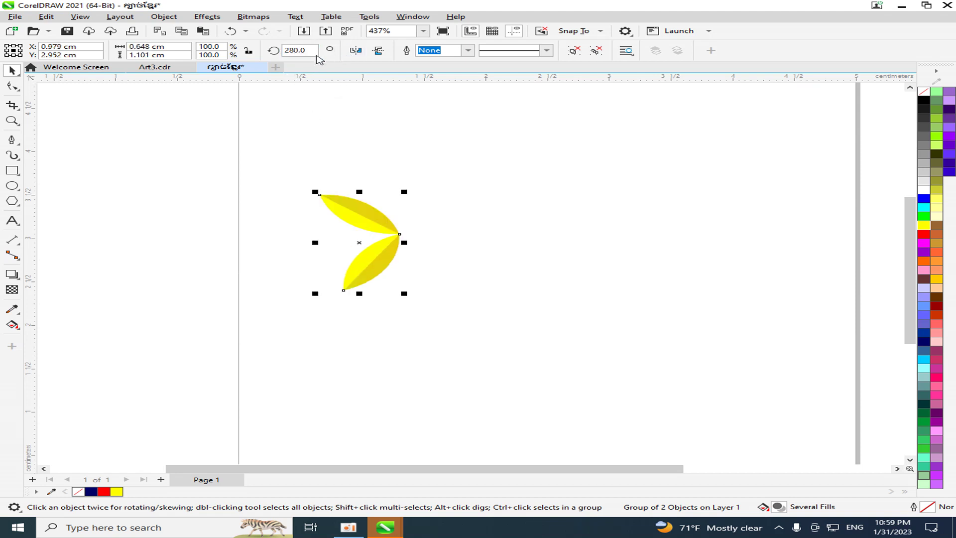
left_click(381, 168)
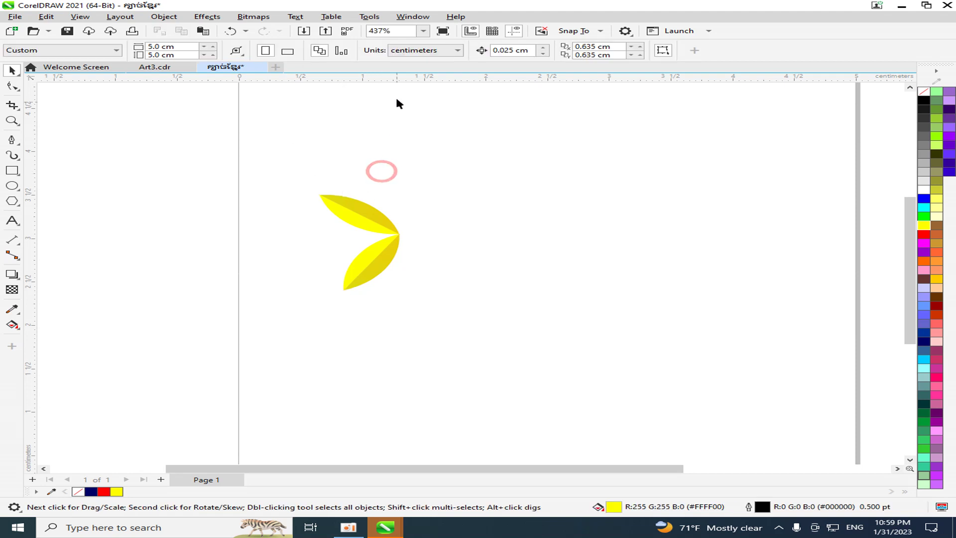
Mirror the rotated leaf pair both vertically and horizontally so that it opens to the right.
left_click(382, 237)
left_click(357, 203)
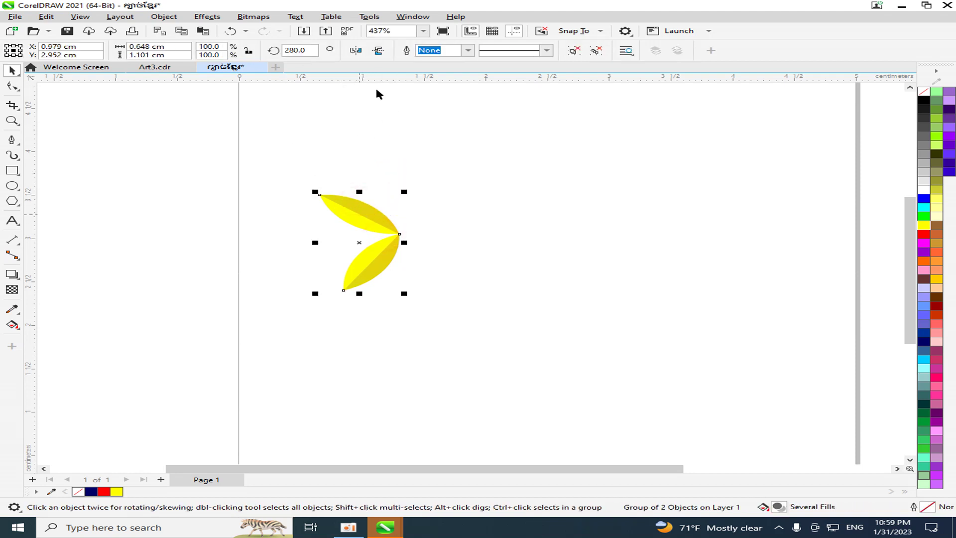
left_click(379, 52)
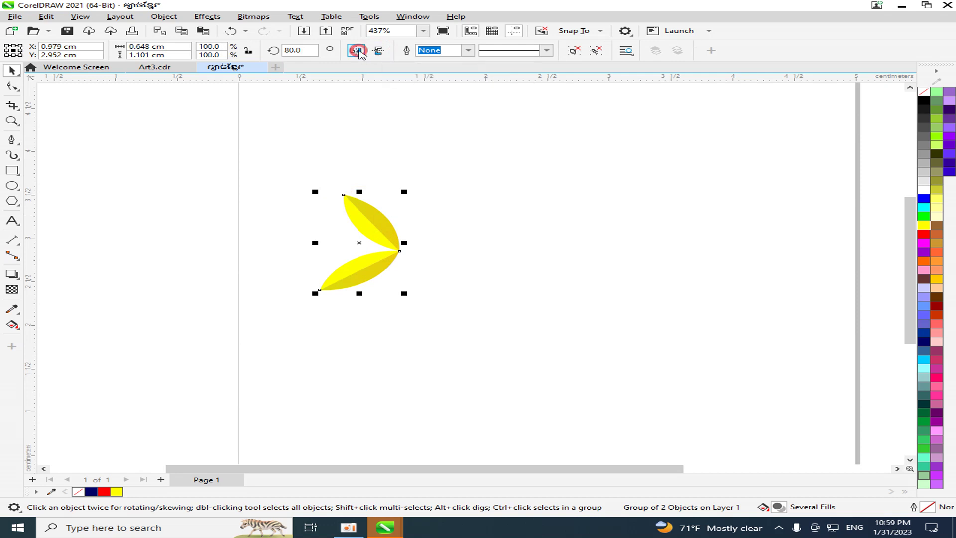
left_click(357, 51)
left_click(517, 239)
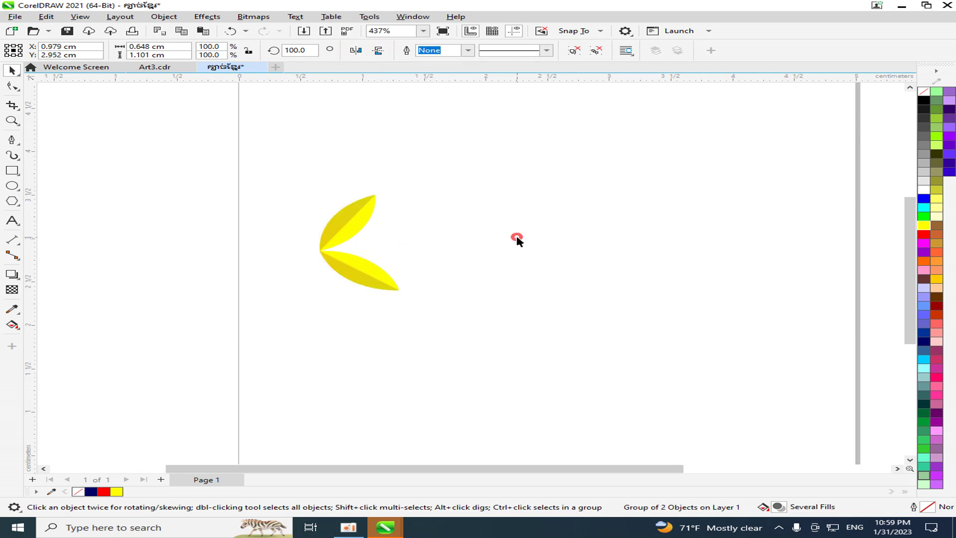
Move the leaf pair near the page's left edge and scale it about its centre to about 0.48 × 0.82 cm.
scroll(384, 345, "down", 3)
scroll(372, 299, "up", 2)
left_click_drag(371, 298, 327, 316)
scroll(339, 386, "up", 1)
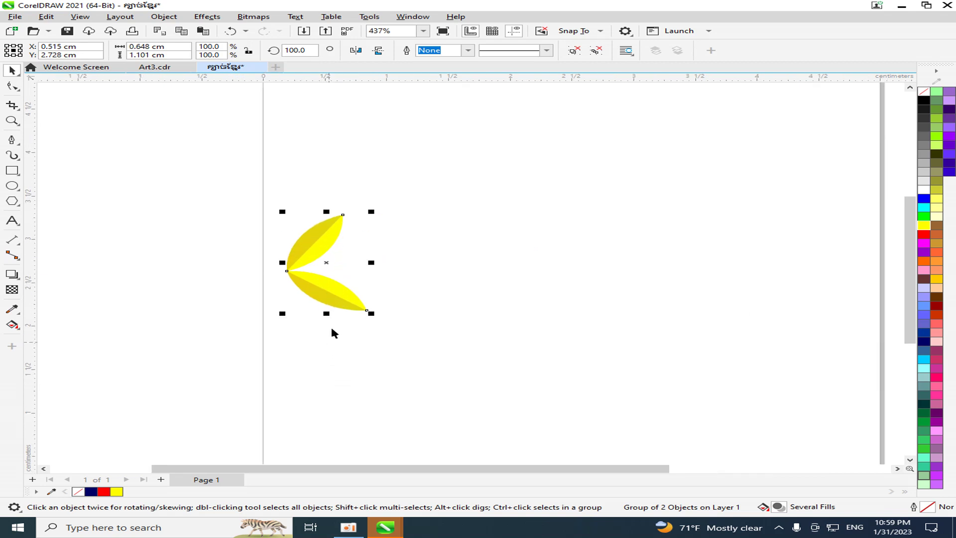
scroll(334, 332, "down", 3)
left_click_drag(359, 249, 351, 280)
scroll(333, 312, "up", 3)
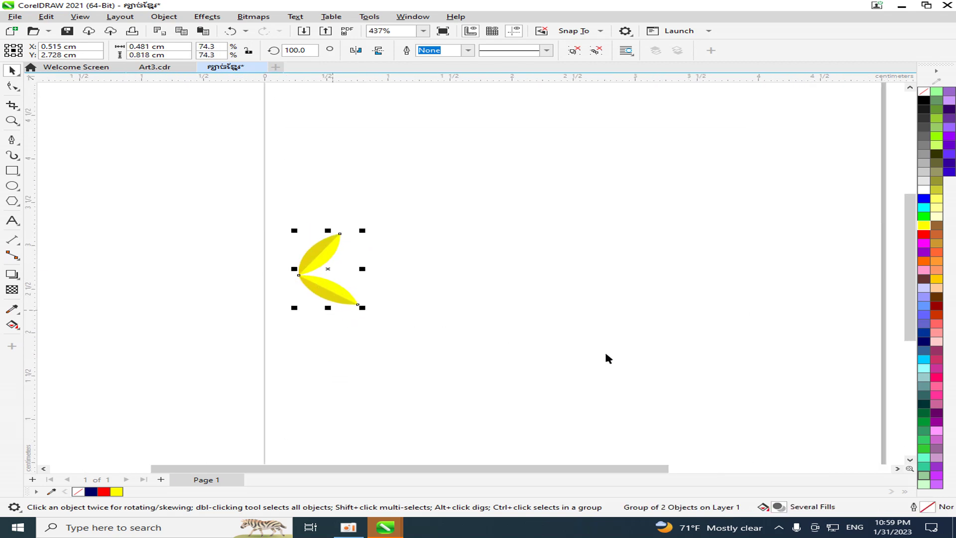
left_click_drag(540, 468, 551, 469)
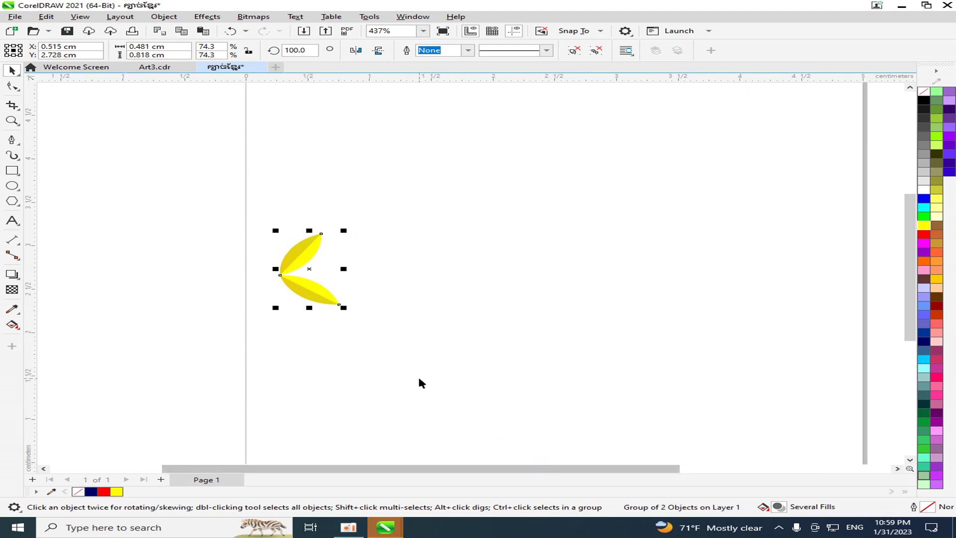
Duplicate the leaf pair near the page's right edge and scale the copy down to about 0.31 × 0.53 cm.
left_click(305, 289)
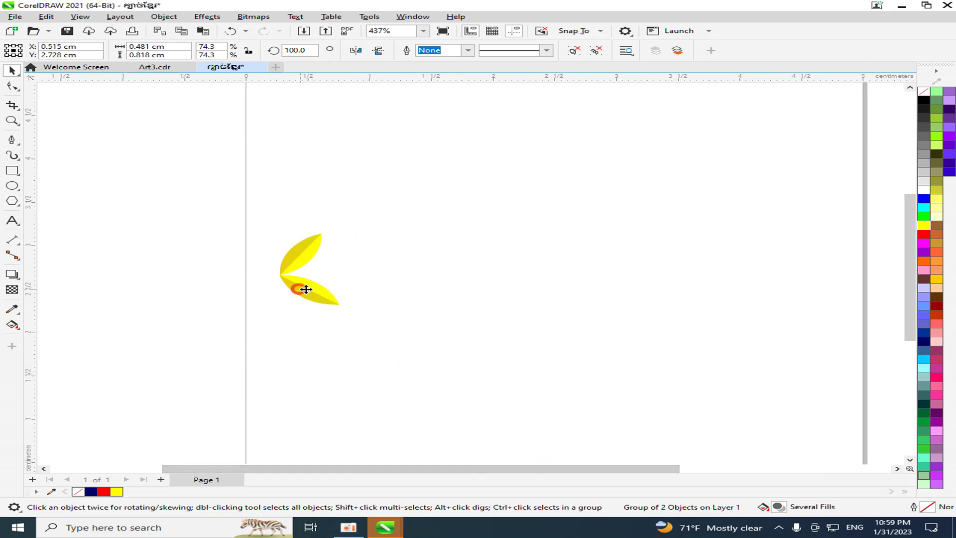
left_click_drag(306, 290, 822, 291)
left_click(833, 327)
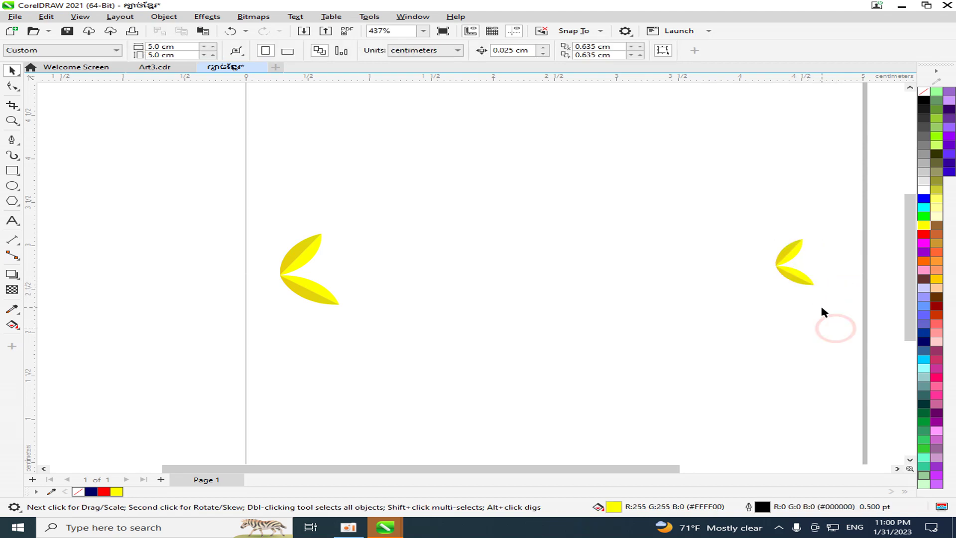
Place a copy of the small leaf pair about 1.1 cm above it and ungroup the copy.
left_click(802, 280)
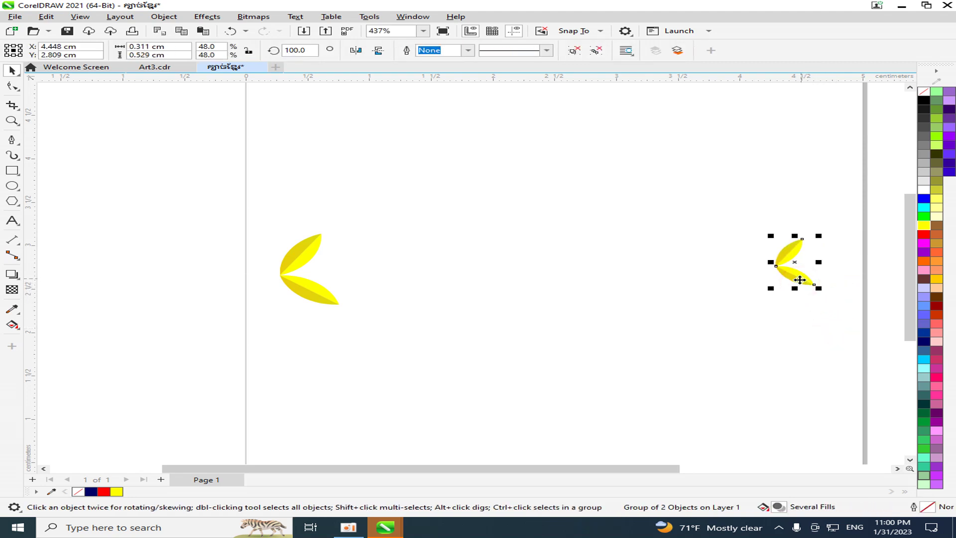
left_click_drag(800, 280, 790, 181)
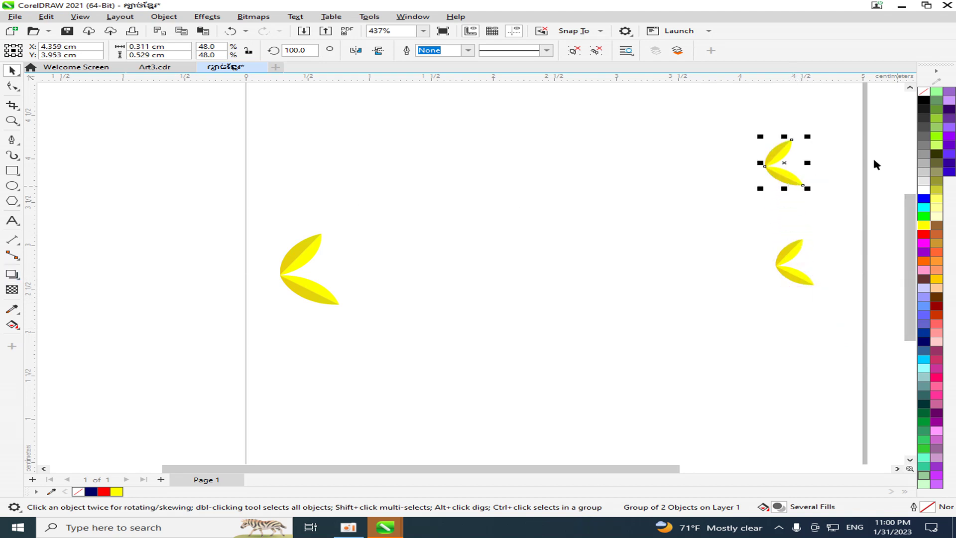
right_click(781, 178)
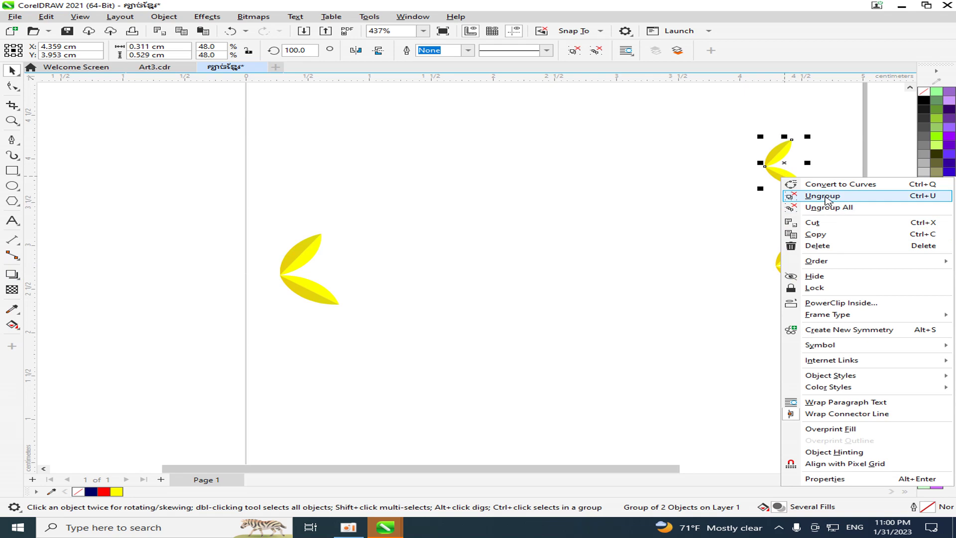
left_click(824, 196)
left_click(744, 198)
Delete the upper leaf of the ungrouped copy, keeping only its lower leaf.
left_click(778, 153)
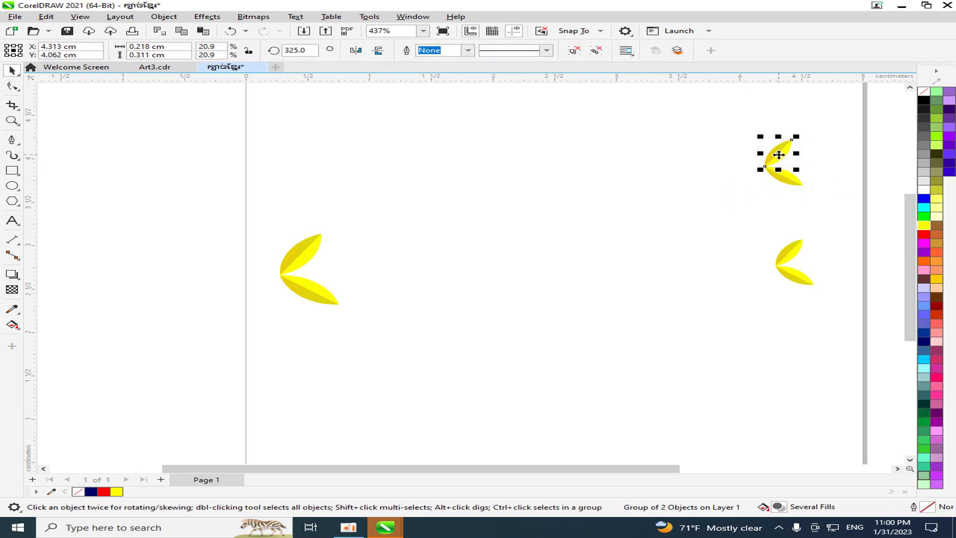
key("Delete")
left_click(783, 179)
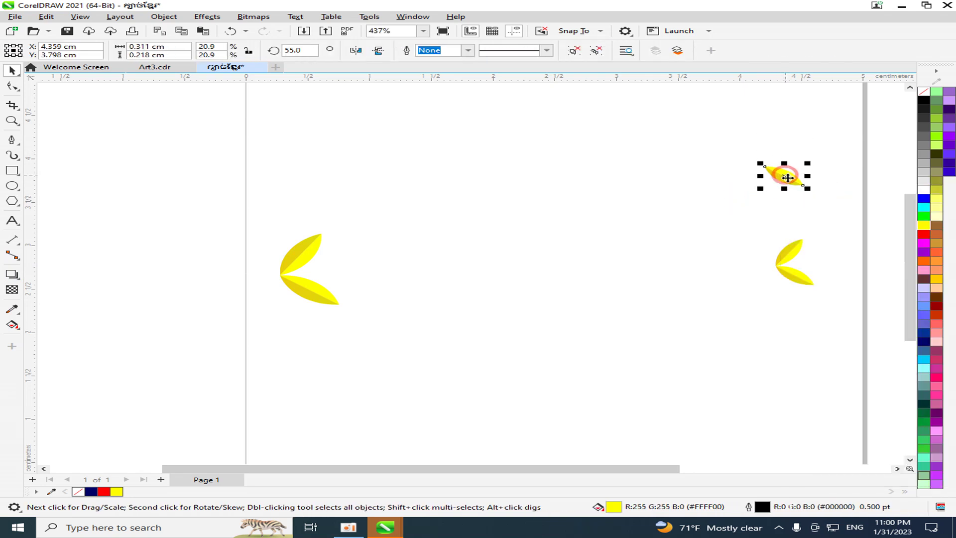
left_click(719, 215)
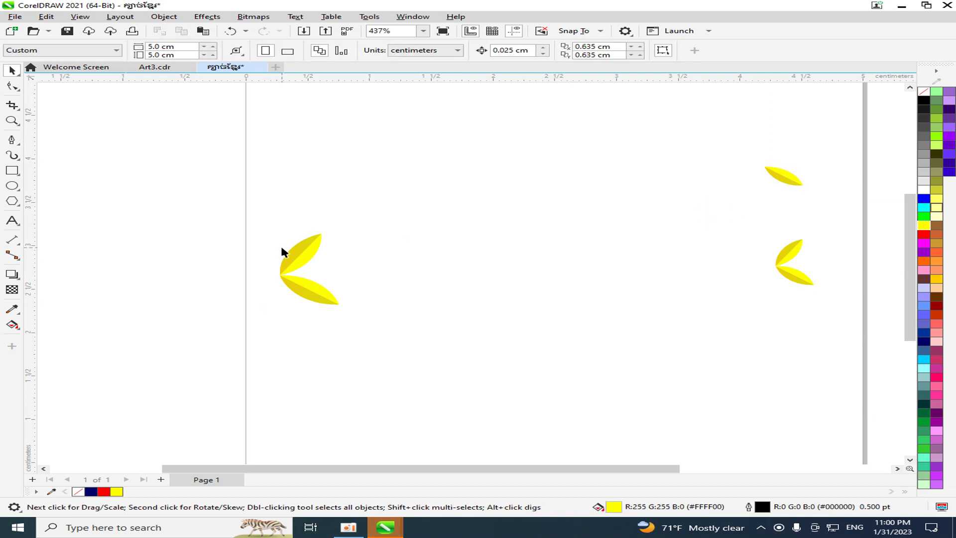
Try a 20-step blend from the large leaf pair to the small leaf pair, and undo it.
left_click_drag(642, 362, 862, 357)
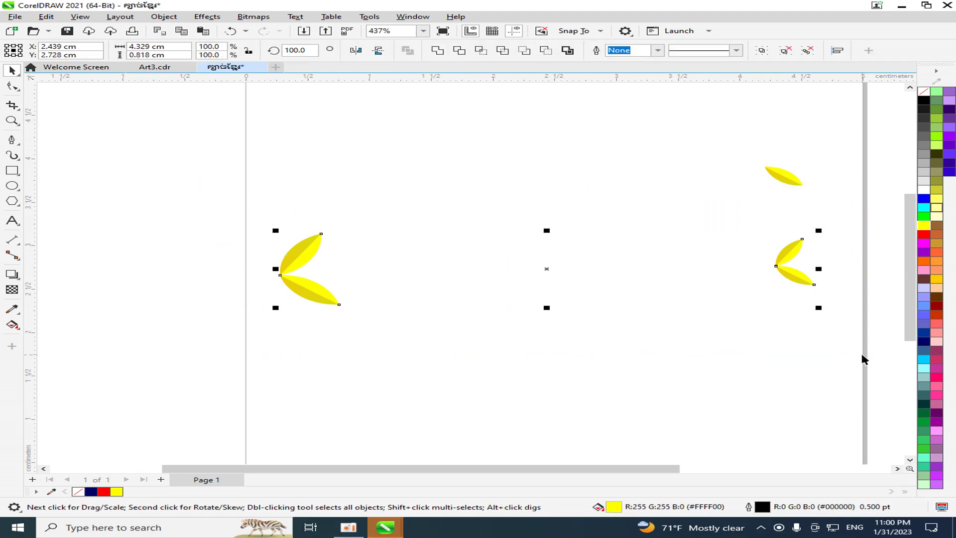
left_click(591, 345)
left_click_drag(203, 170, 891, 372)
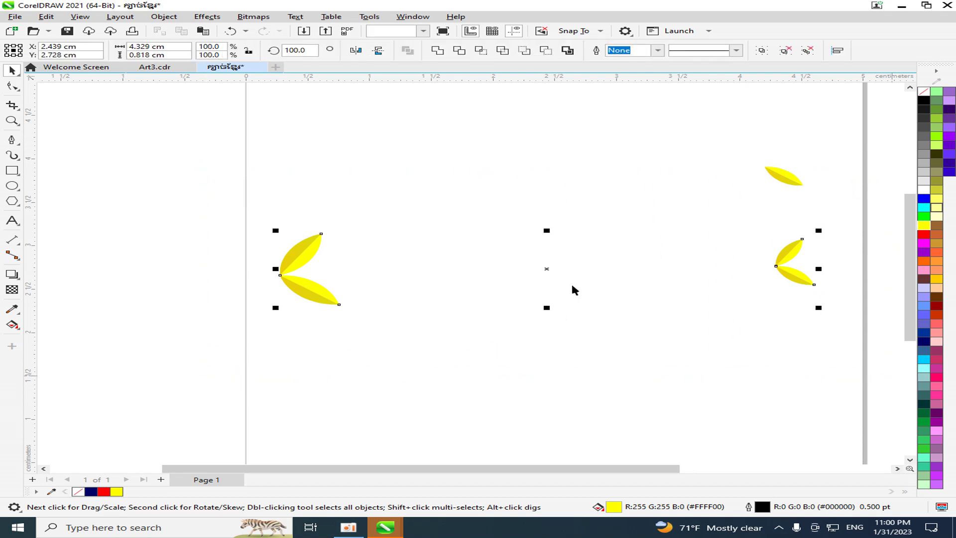
left_click(9, 281)
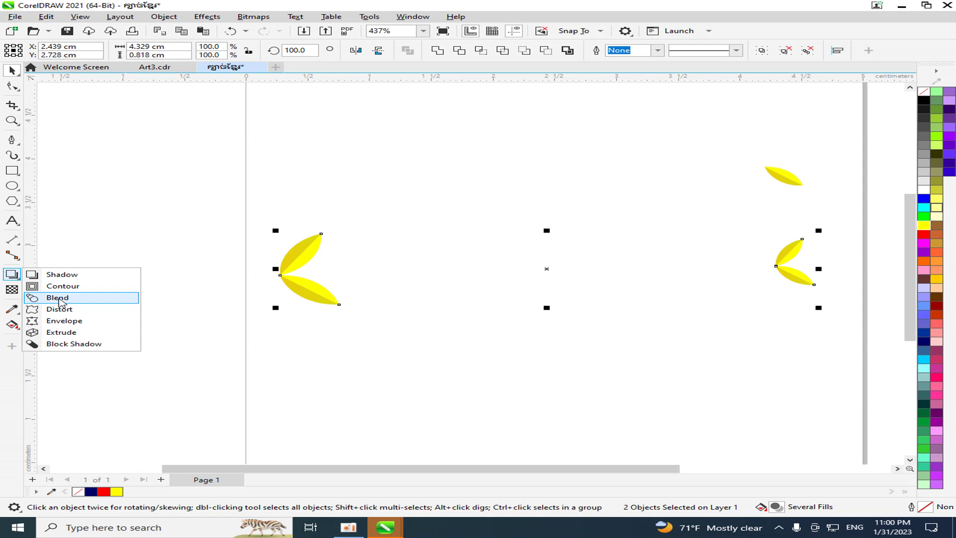
left_click(59, 298)
left_click_drag(295, 277, 782, 267)
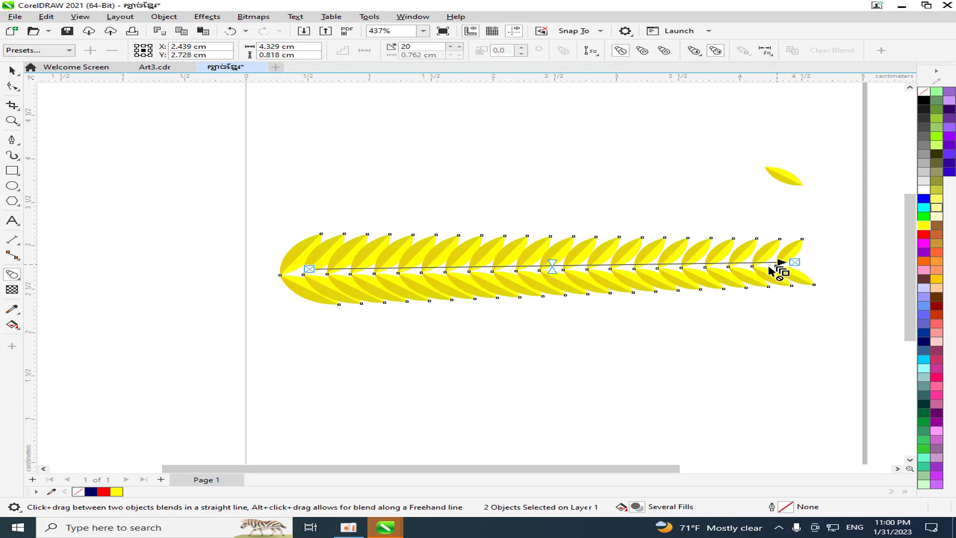
key("ctrl+z")
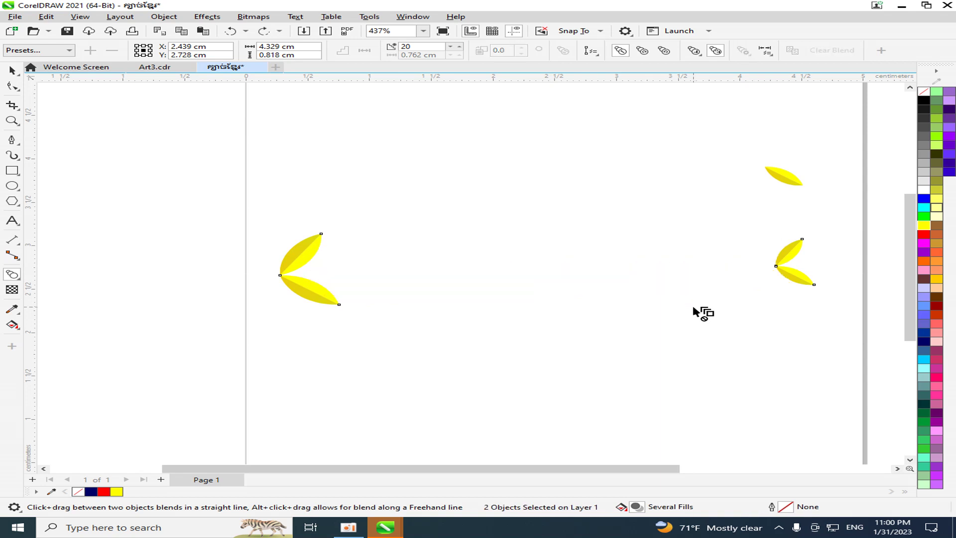
left_click(11, 70)
left_click(429, 181)
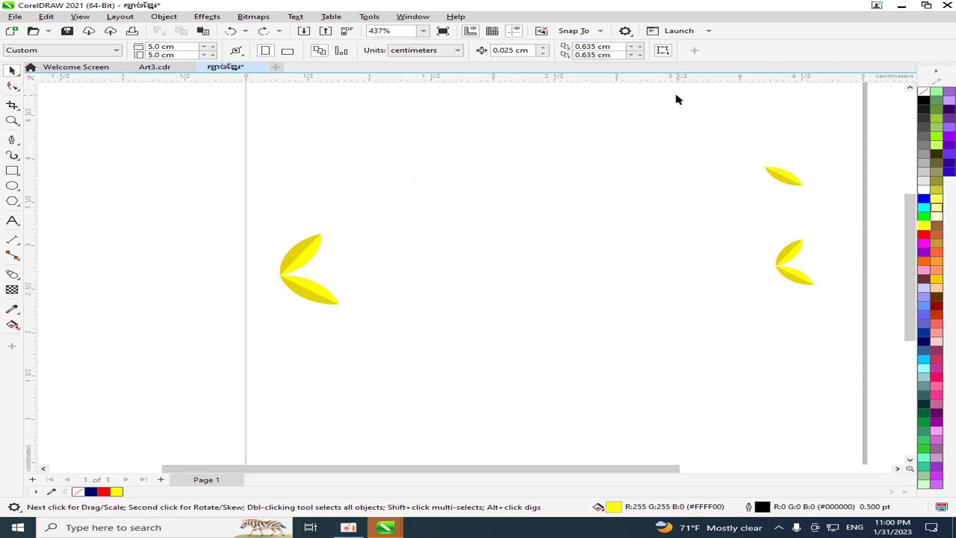
Place a horizontal guideline at the lower tip of the large leaf pair, at about Y 2.318 cm.
left_click_drag(690, 107, 733, 306)
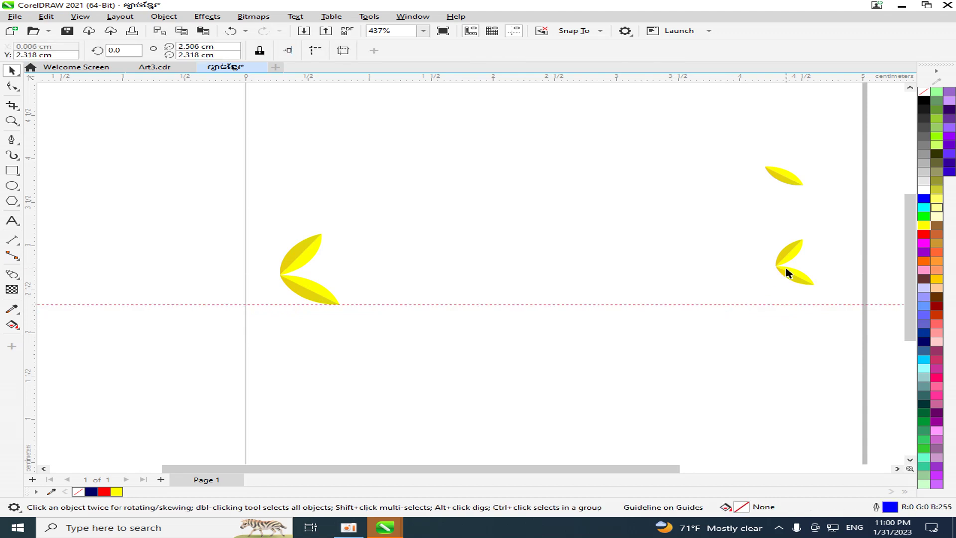
Move the small leaf pair onto the guideline and try a 20-step blend from the large leaf pair to it.
left_click_drag(785, 271, 826, 295)
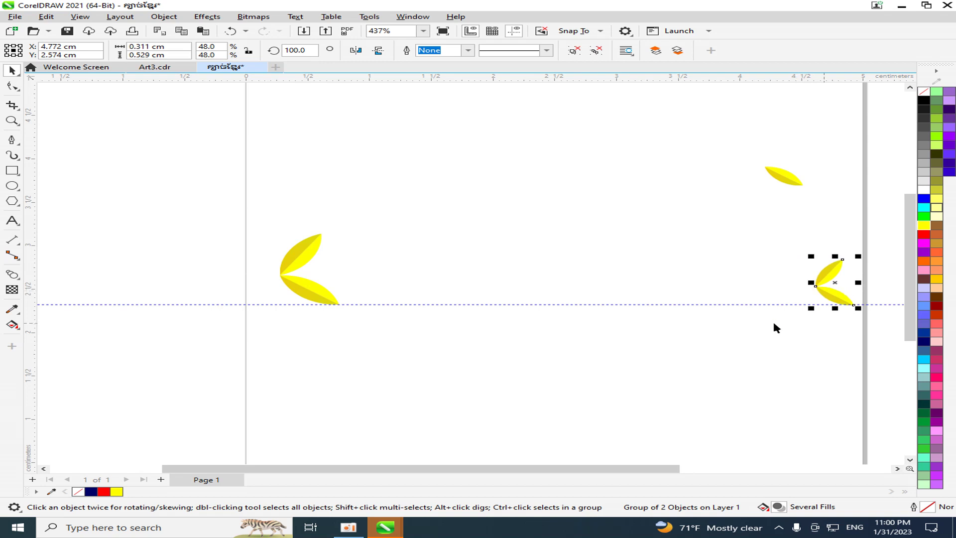
left_click(773, 321)
left_click_drag(869, 356, 867, 356)
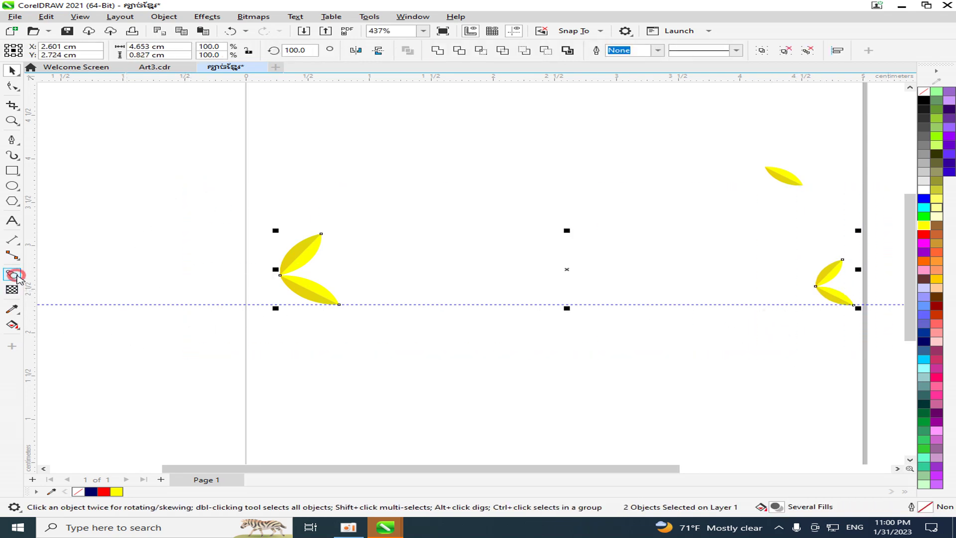
left_click(13, 275)
left_click(67, 298)
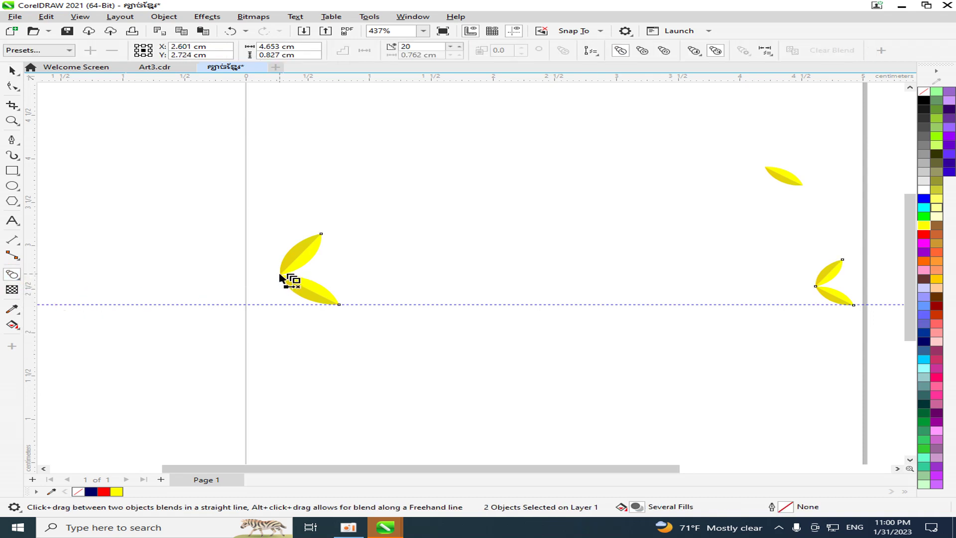
left_click_drag(279, 277, 861, 264)
left_click(273, 283)
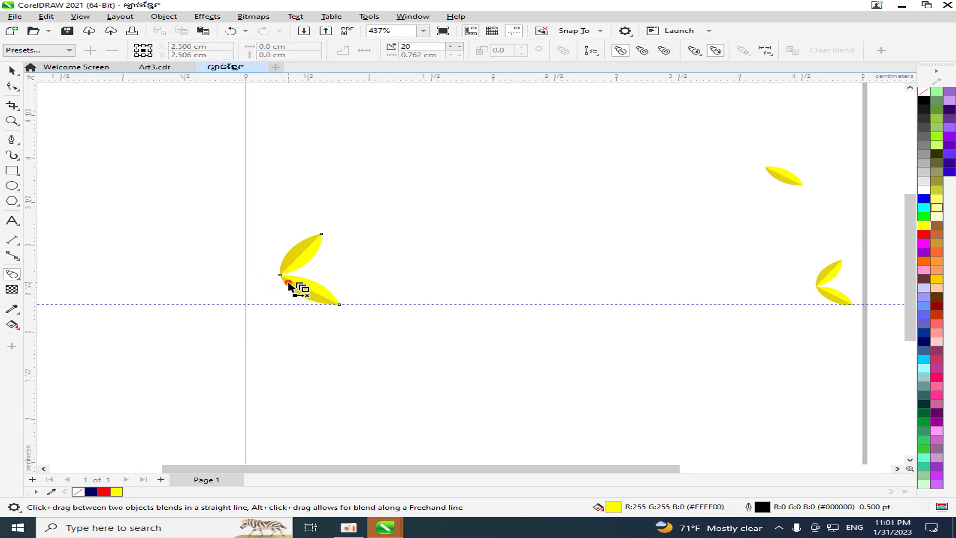
left_click_drag(300, 282, 819, 280)
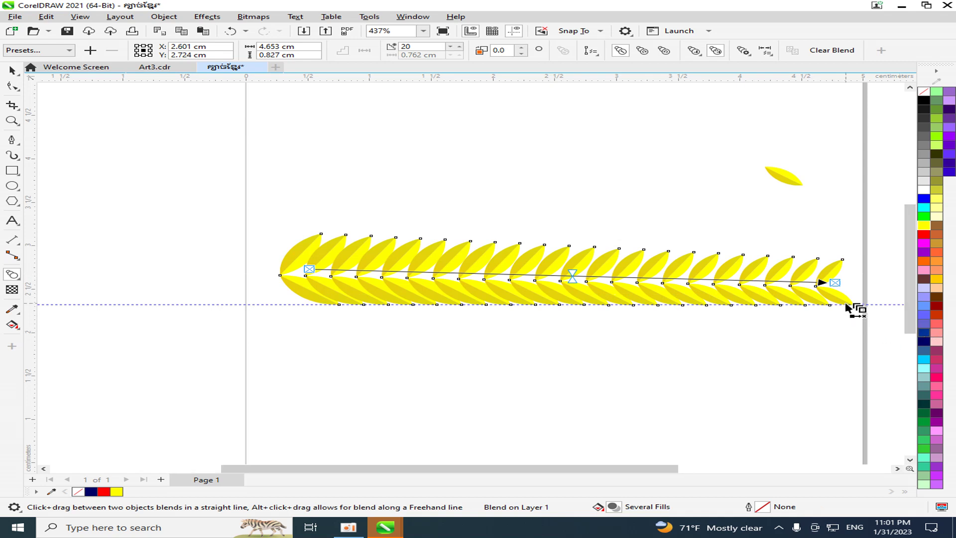
scroll(854, 310, "up", 1)
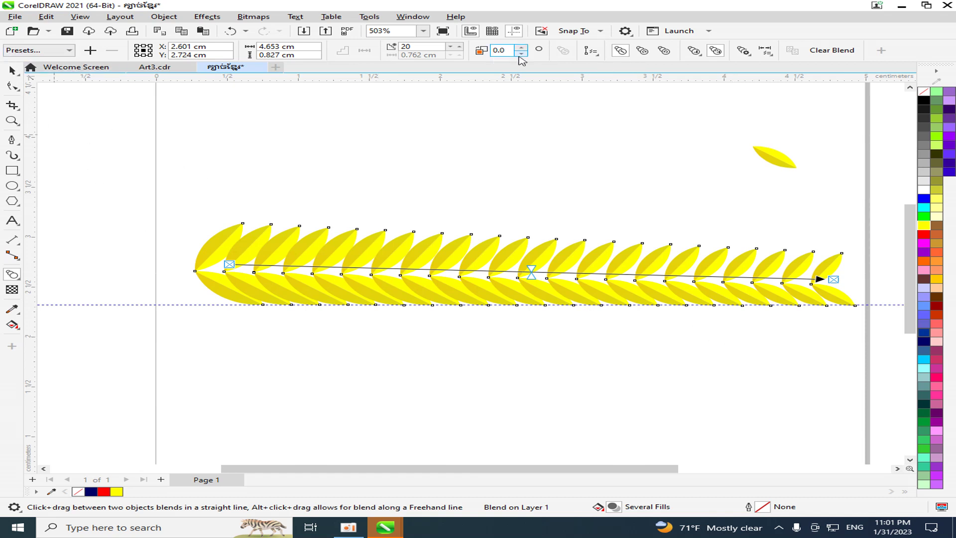
Try a blend direction of -50° on the leaf blend.
left_click(11, 70)
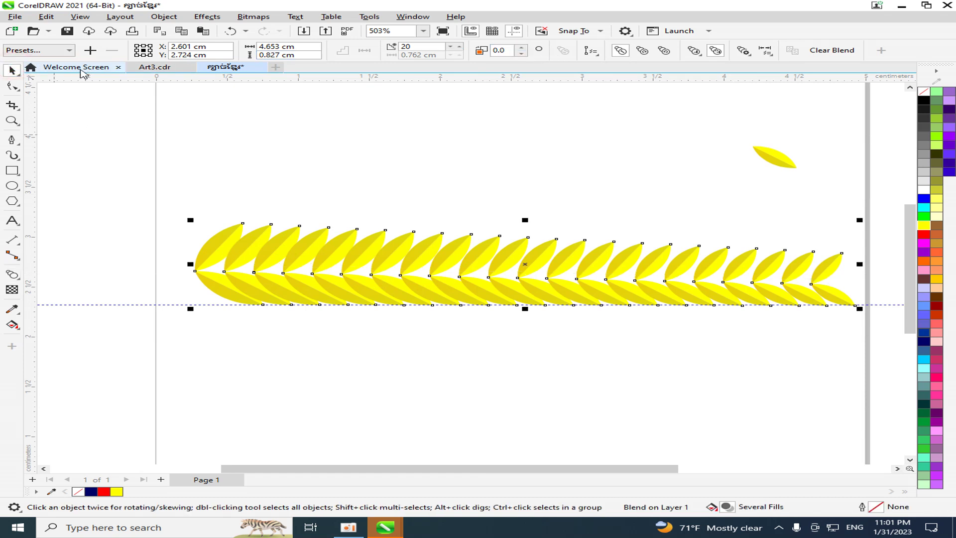
left_click(522, 53)
left_click(522, 53)
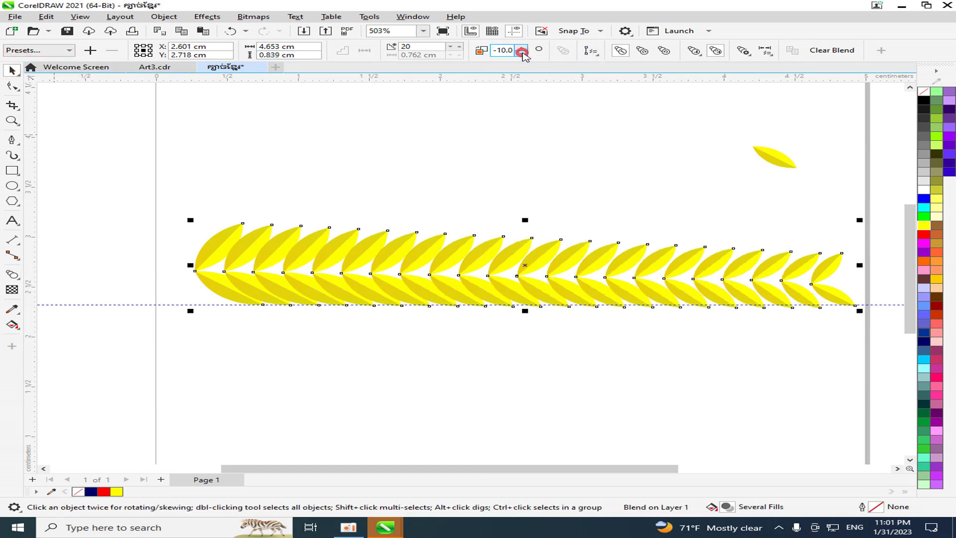
left_click(521, 53)
left_click(521, 53)
left_click(521, 53)
left_click(522, 53)
left_click(521, 53)
left_click(521, 53)
left_click(521, 53)
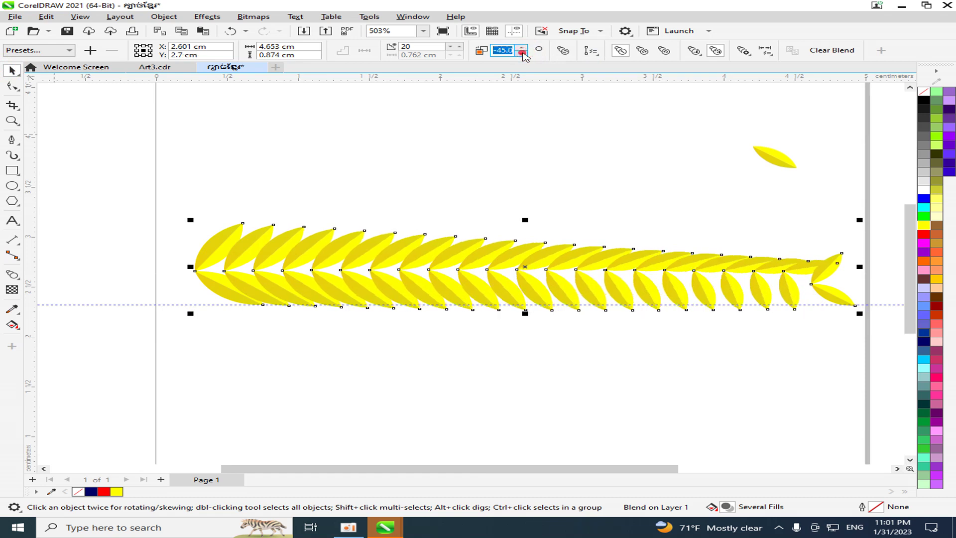
left_click(522, 53)
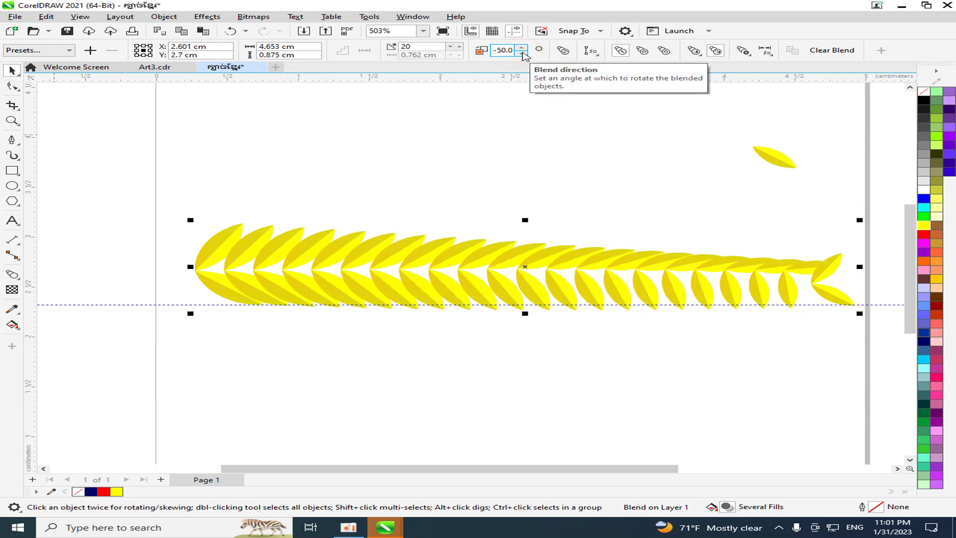
Reduce the leaf blend's rotation by setting the blend direction to -10°.
left_click(522, 48)
left_click(522, 48)
left_click(522, 48)
left_click(522, 48)
left_click(522, 48)
left_click(522, 49)
left_click(522, 49)
left_click(522, 49)
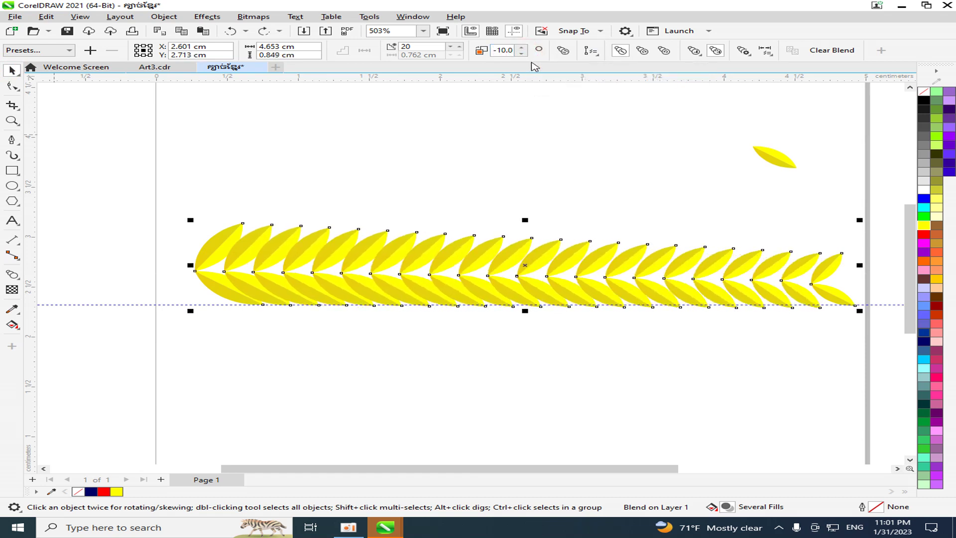
Undo the blend direction changes and the blend itself, leaving only the two leaf pairs.
key("ctrl+z")
key("ctrl+z")
key("ctrl+z")
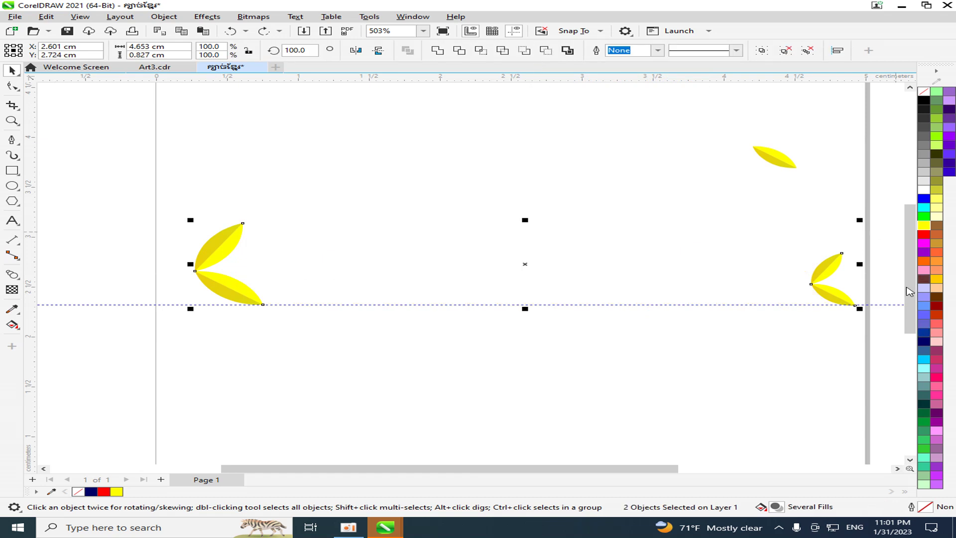
Move the small leaf pair up to about X 4.797, Y 2.766 cm and blend the large leaf pair into it with 20 steps.
left_click(835, 311)
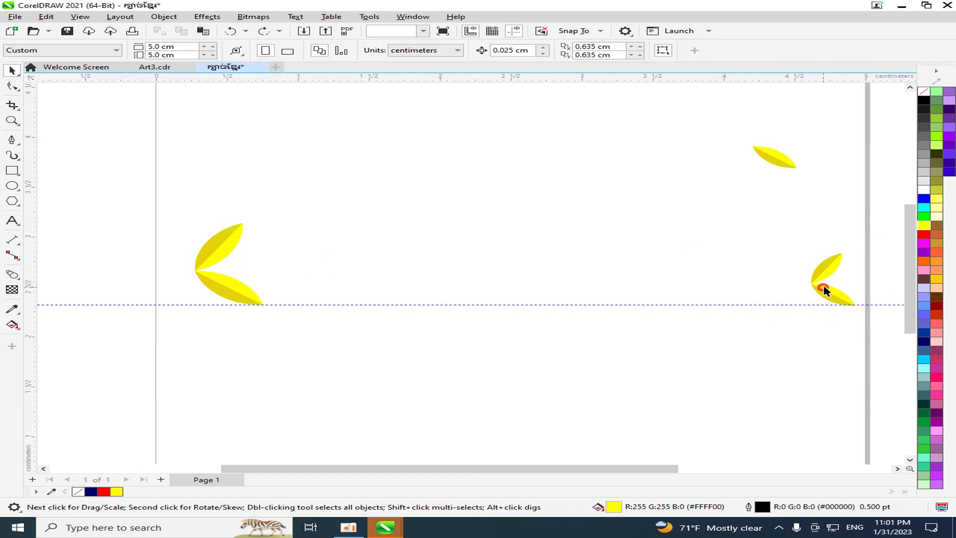
left_click_drag(824, 290, 831, 267)
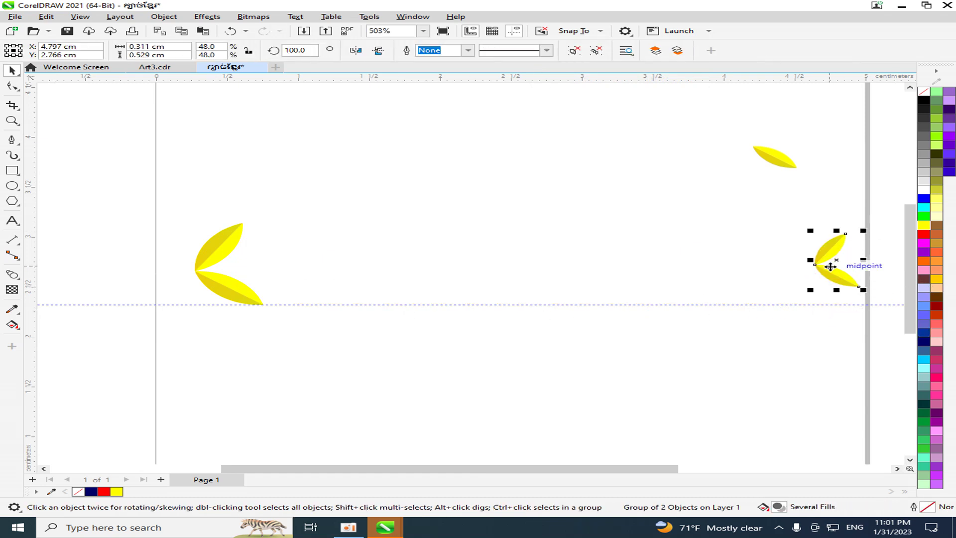
left_click(41, 171)
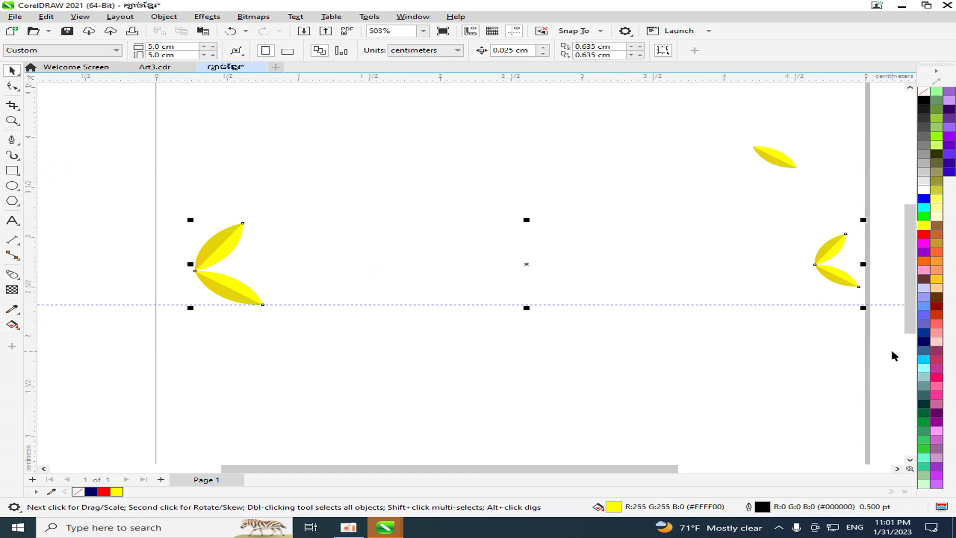
left_click(14, 275)
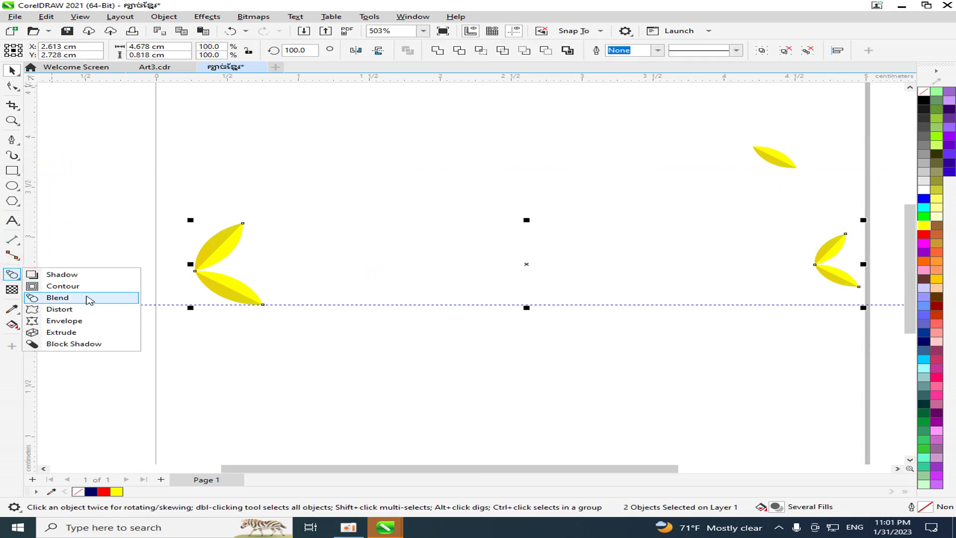
left_click(68, 299)
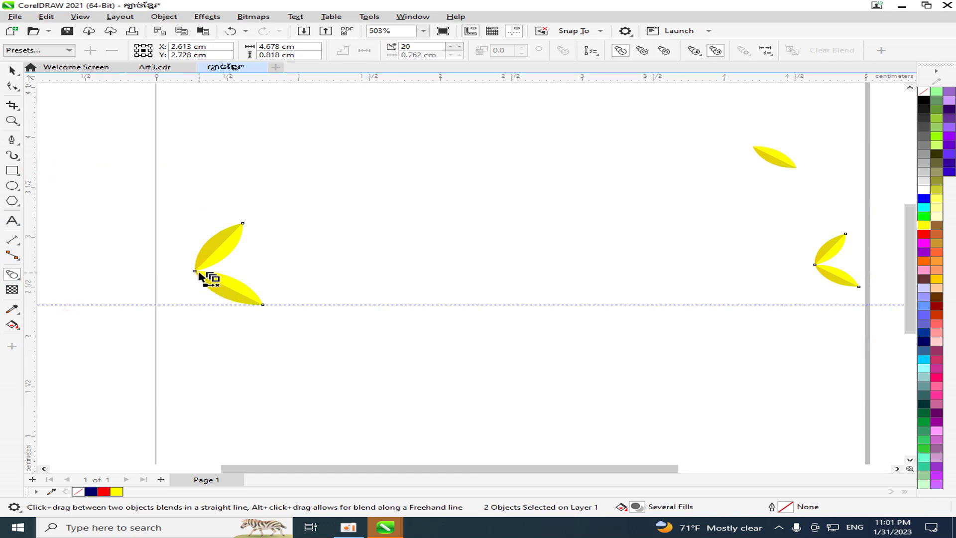
left_click_drag(199, 269, 842, 268)
left_click(169, 268)
left_click_drag(229, 264, 828, 259)
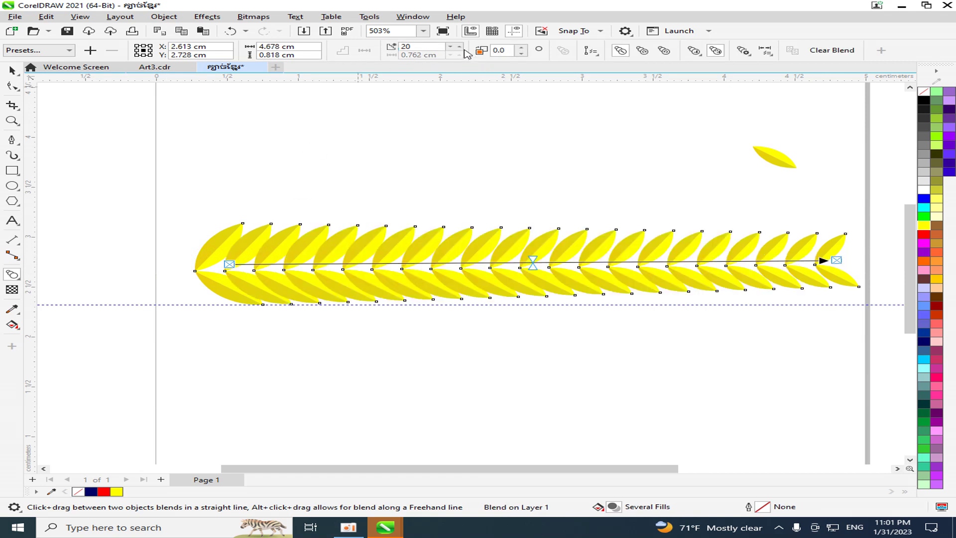
Set the number of steps in the leaf blend to 12.
left_click(11, 71)
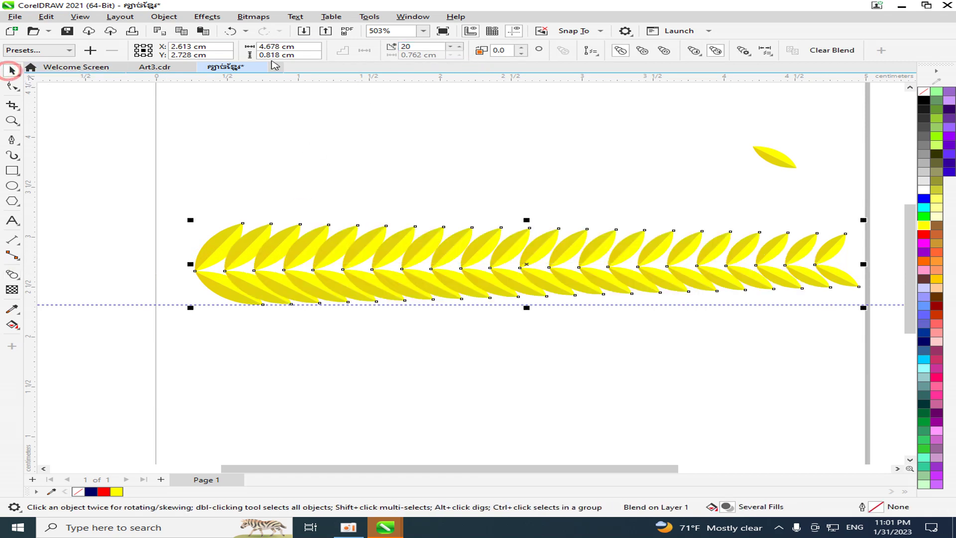
left_click(451, 47)
left_click(451, 48)
left_click(451, 48)
left_click(451, 48)
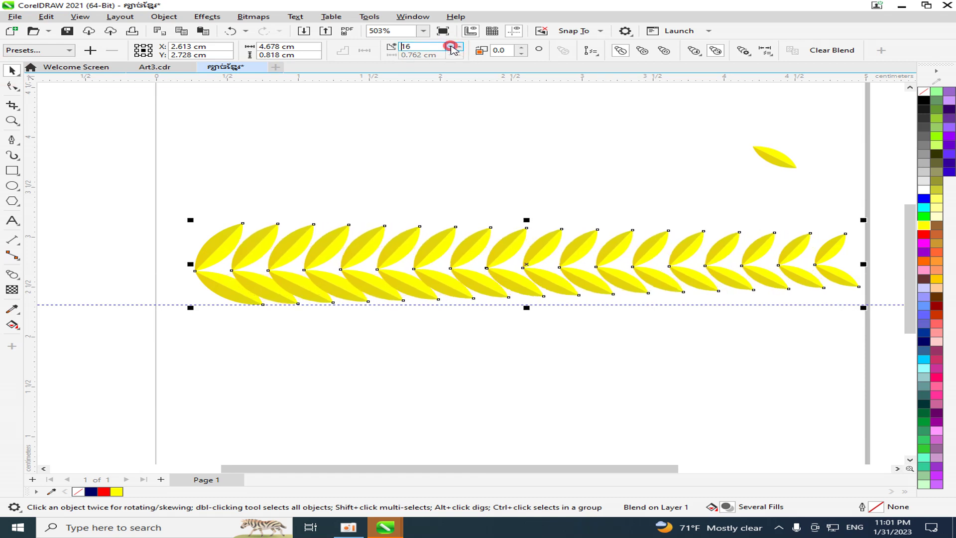
left_click(451, 48)
left_click(452, 47)
left_click(451, 47)
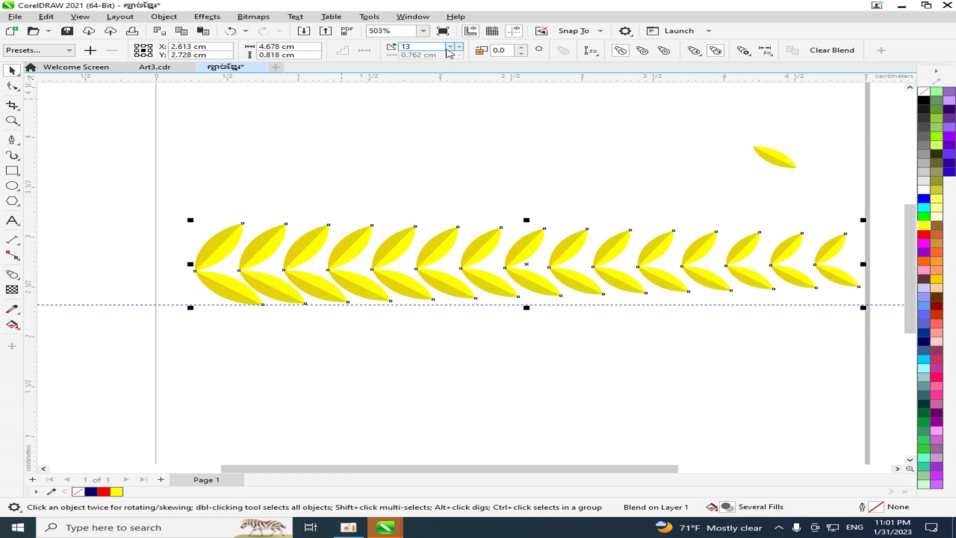
left_click(451, 47)
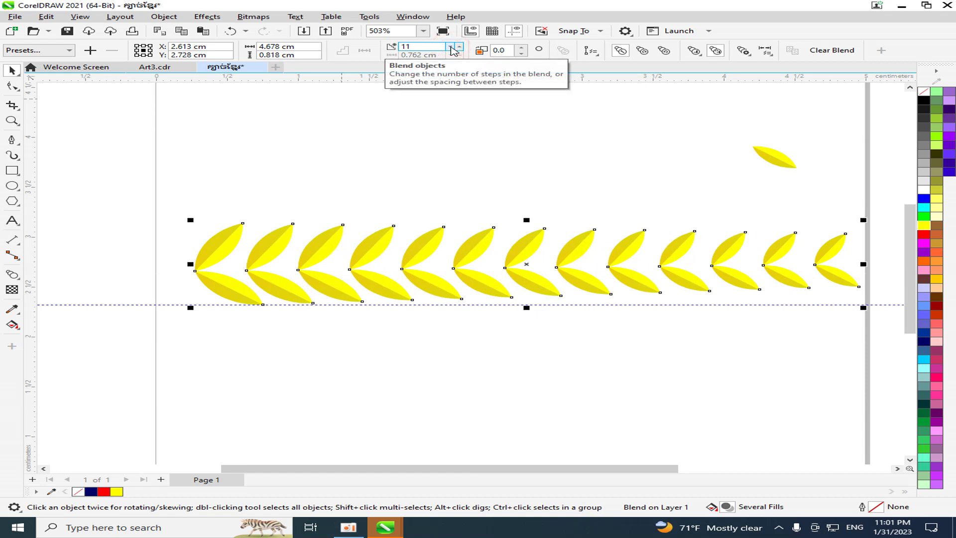
left_click(451, 47)
left_click(451, 48)
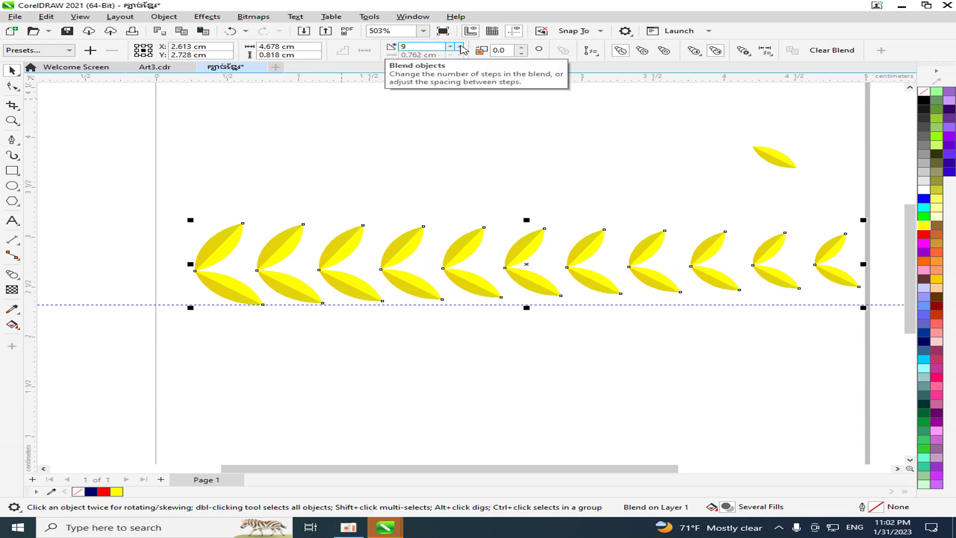
left_click(460, 46)
left_click(460, 46)
left_click(459, 46)
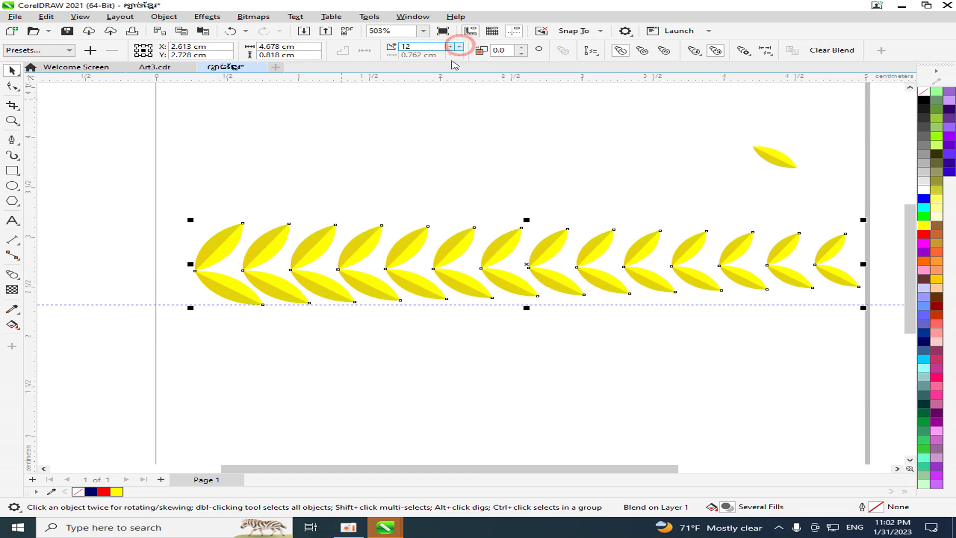
scroll(650, 267, "down", 2)
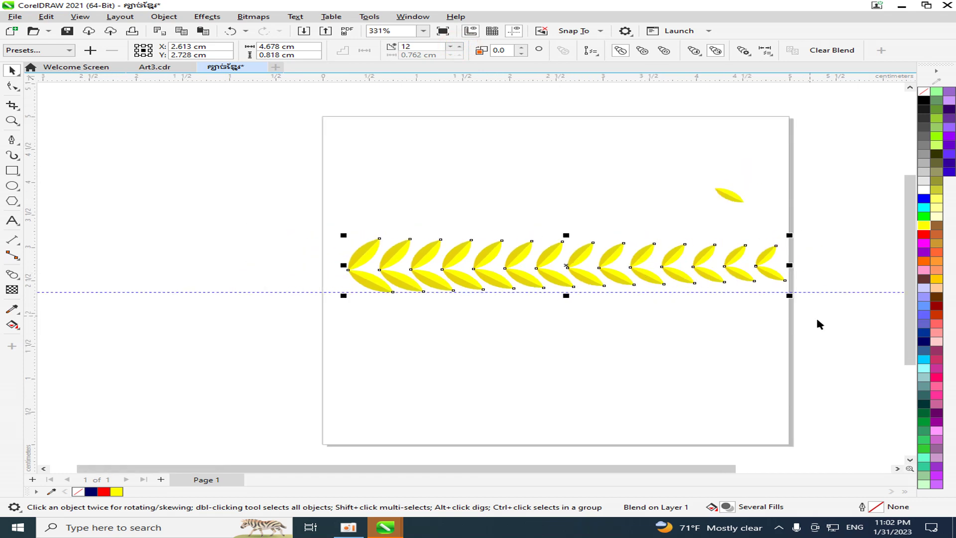
scroll(817, 324, "up", 1)
left_click(846, 285)
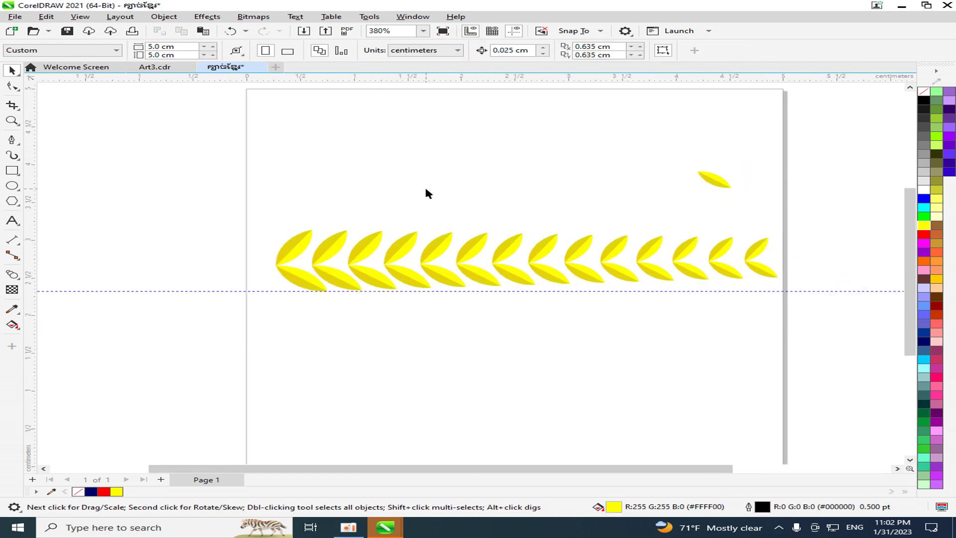
Draw a narrow triangle from the common flowchart shapes, about 0.115 cm wide and 3.359 cm tall, just outside the page's left edge.
scroll(747, 276, "up", 4)
scroll(748, 276, "down", 3)
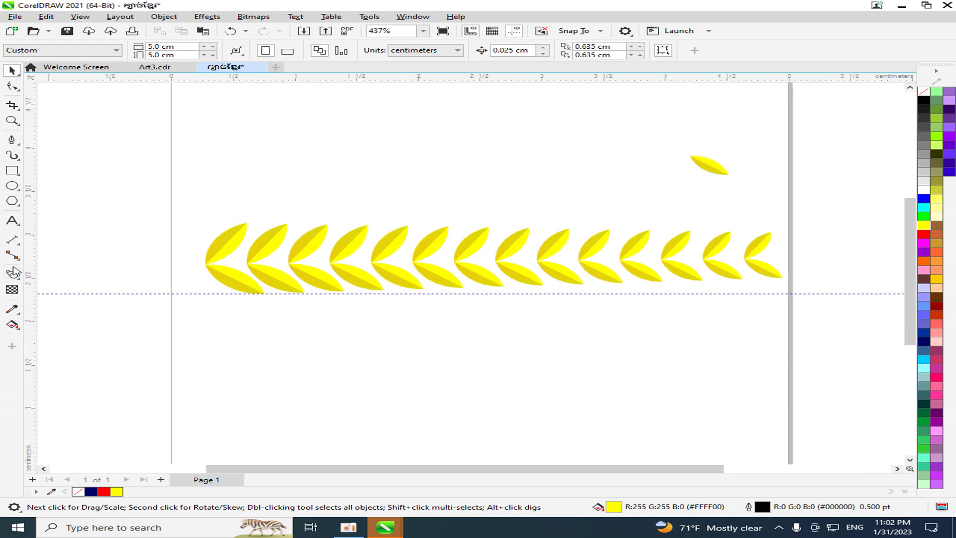
left_click(12, 201)
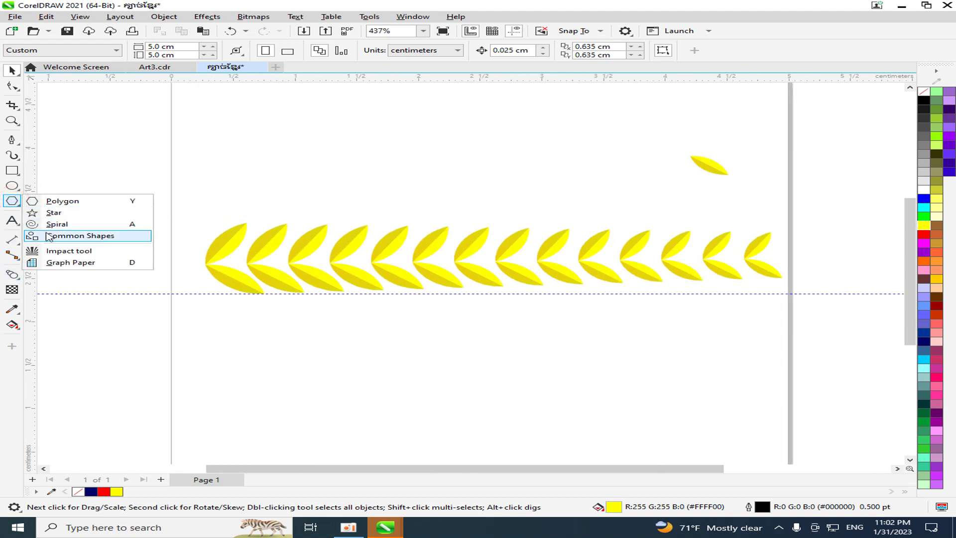
left_click(80, 236)
left_click(412, 53)
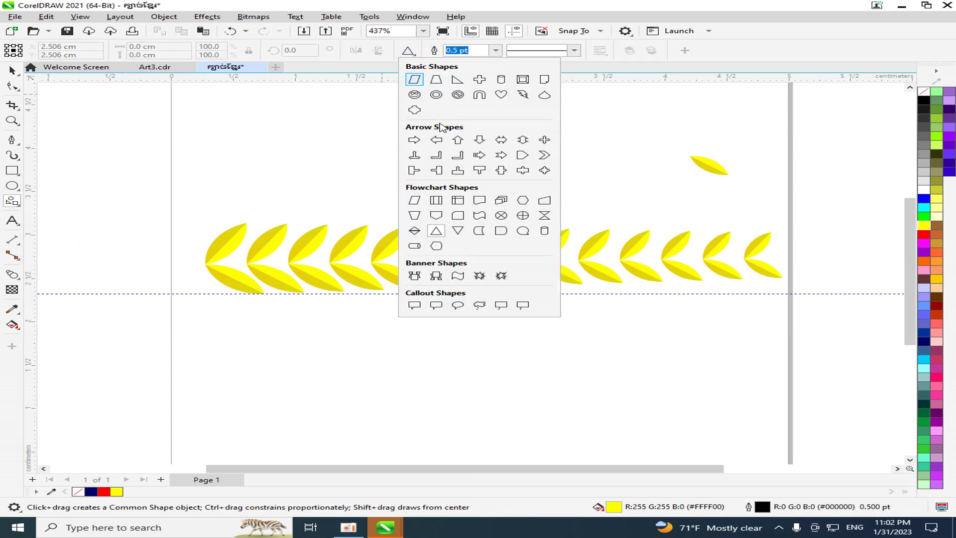
left_click(442, 233)
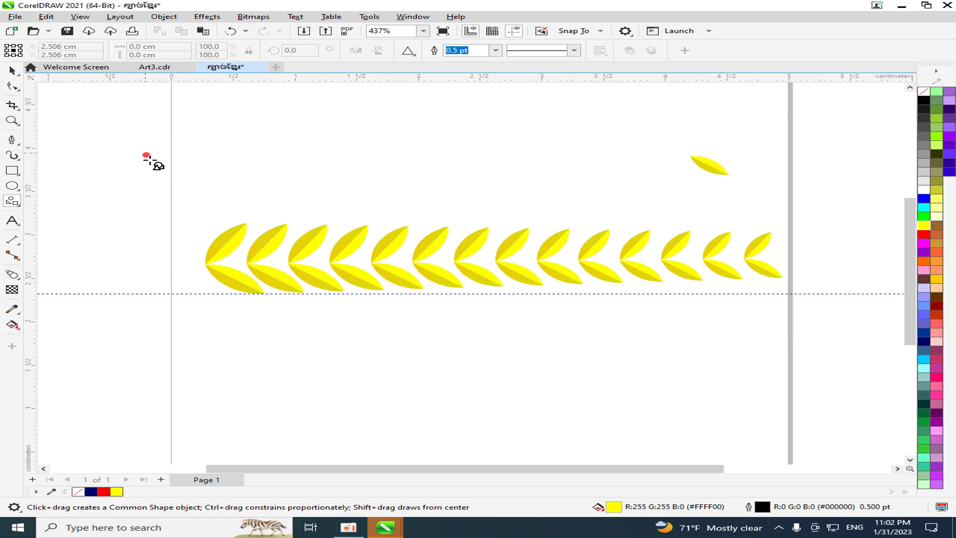
left_click_drag(146, 155, 160, 447)
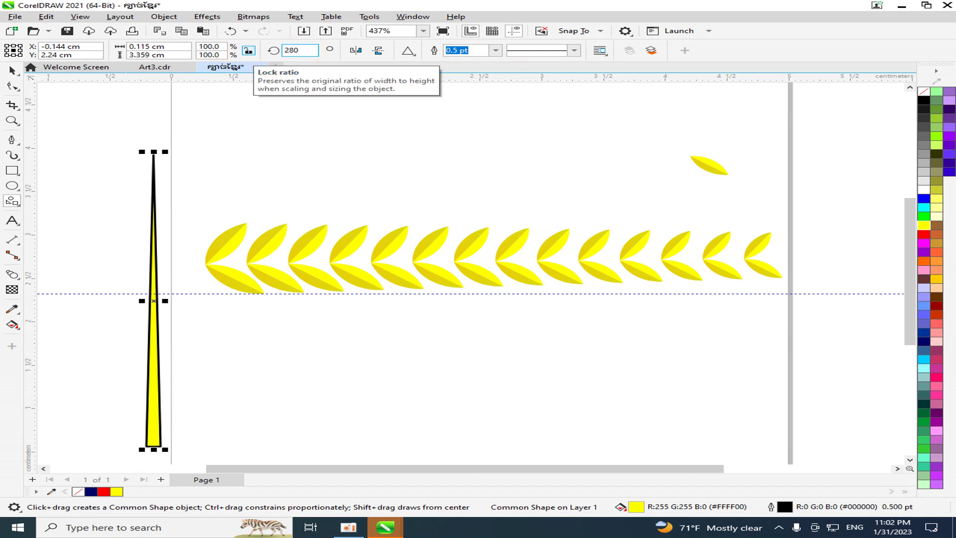
Rotate the narrow triangle to 280° and place it beneath the leaf row.
key("Return")
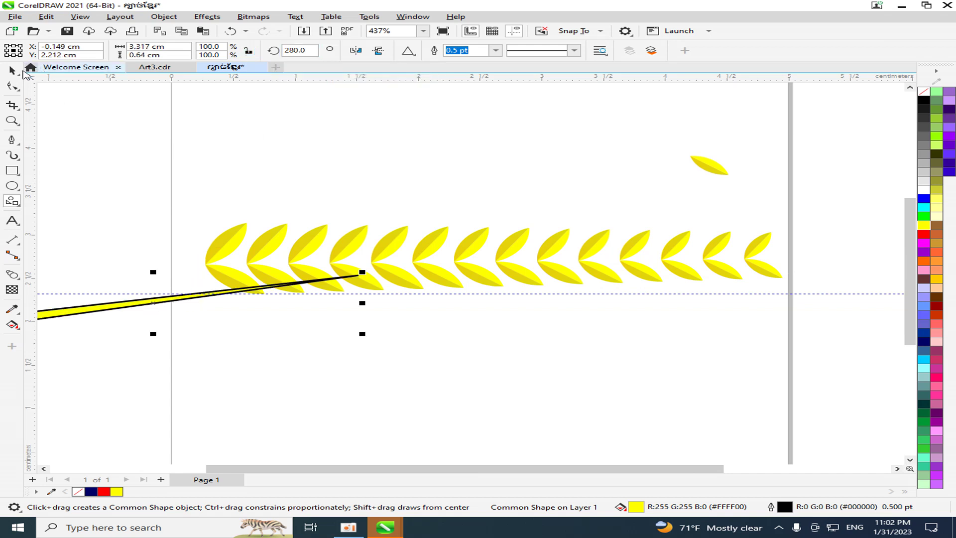
left_click(12, 71)
left_click_drag(146, 309, 571, 339)
Level the narrow triangle by rotating it to about 270° and move it to about X 2.355, Y 1.985 cm.
scroll(586, 353, "up", 1)
left_click(537, 339)
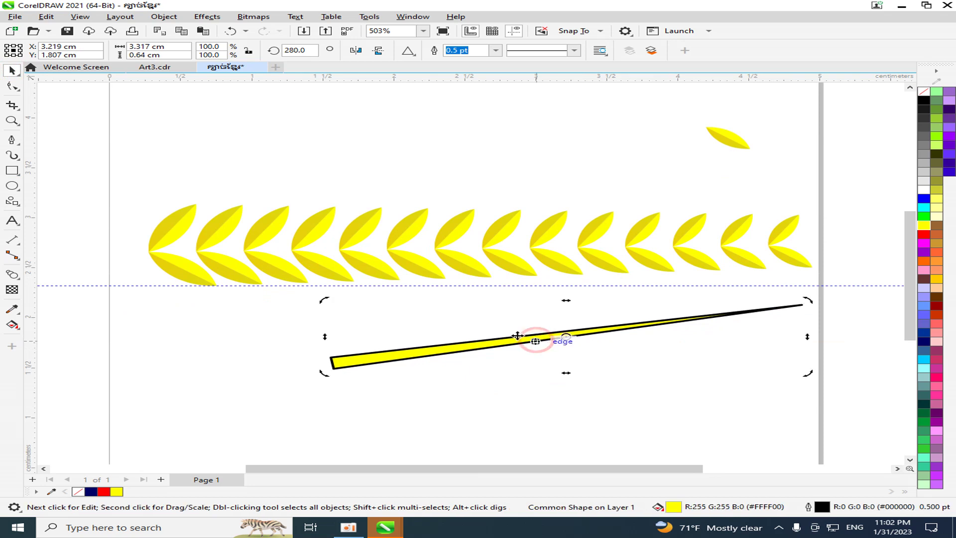
left_click_drag(815, 305, 834, 332)
left_click(651, 381)
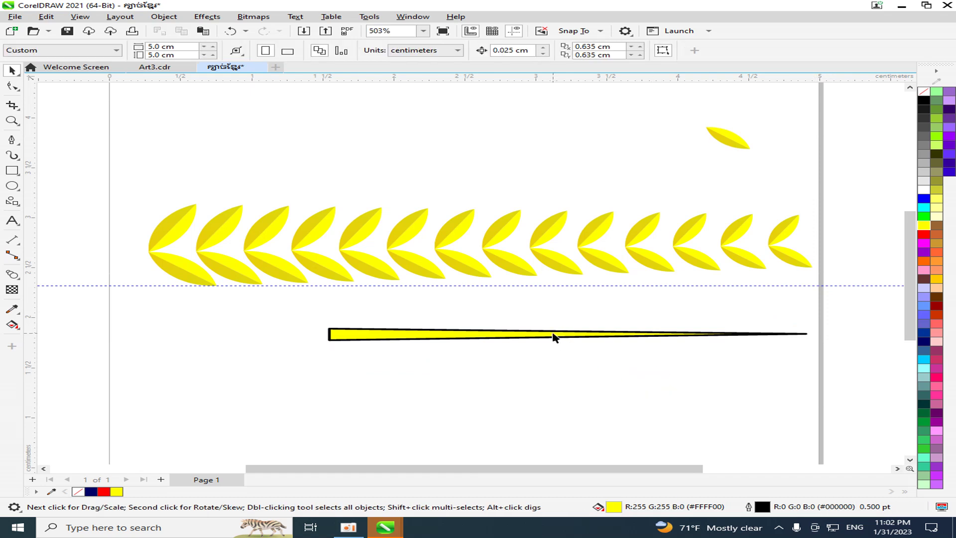
left_click_drag(555, 335, 427, 320)
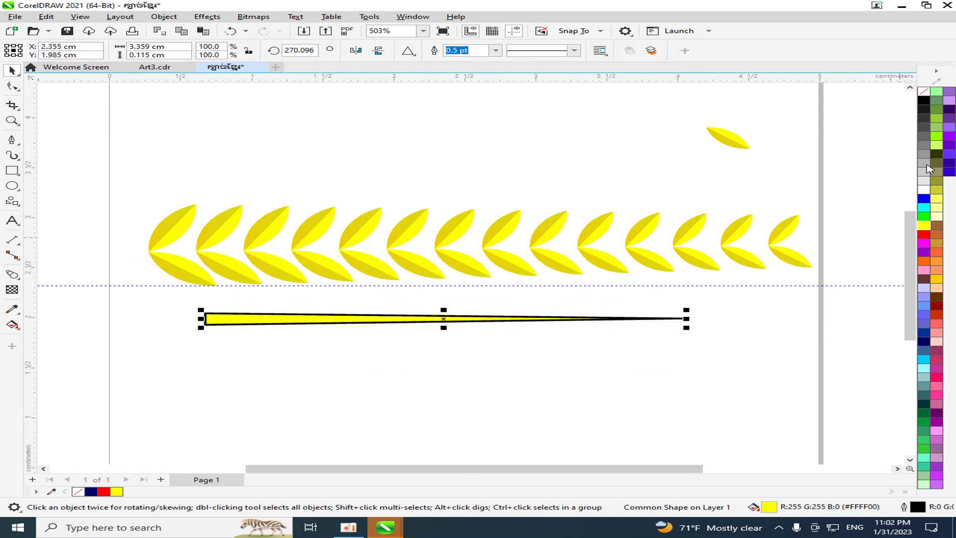
Fill the narrow triangle with yellow (#FFFF00) and remove its outline.
left_click(924, 91)
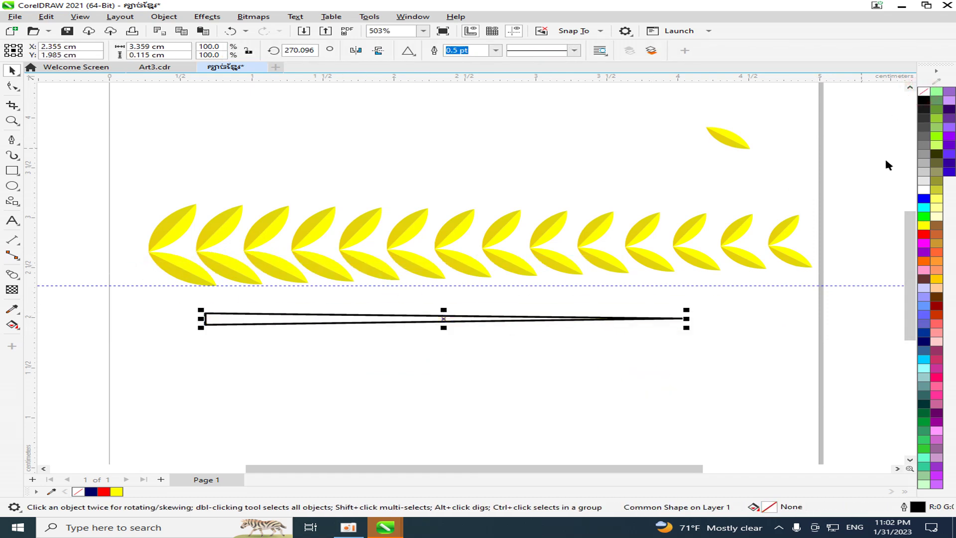
left_click(924, 226)
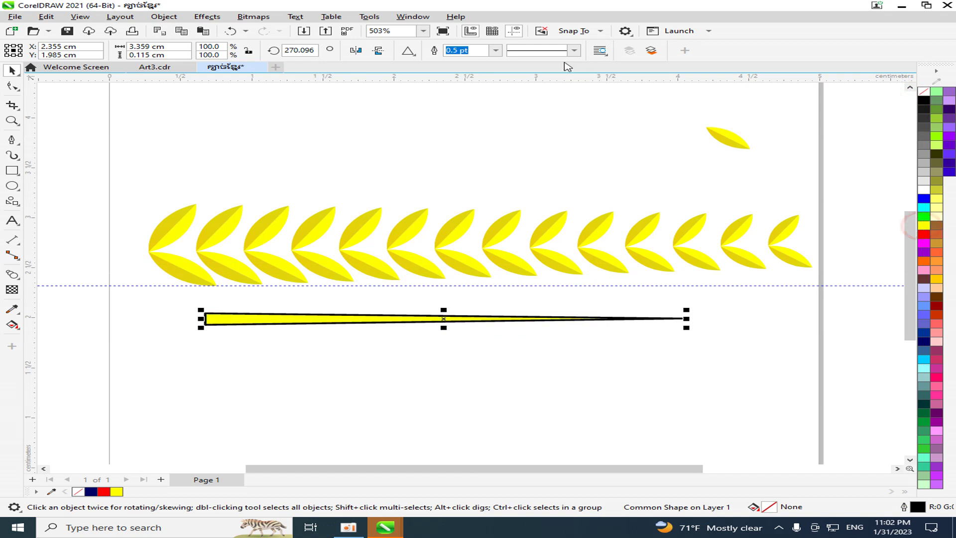
left_click(496, 51)
left_click(455, 62)
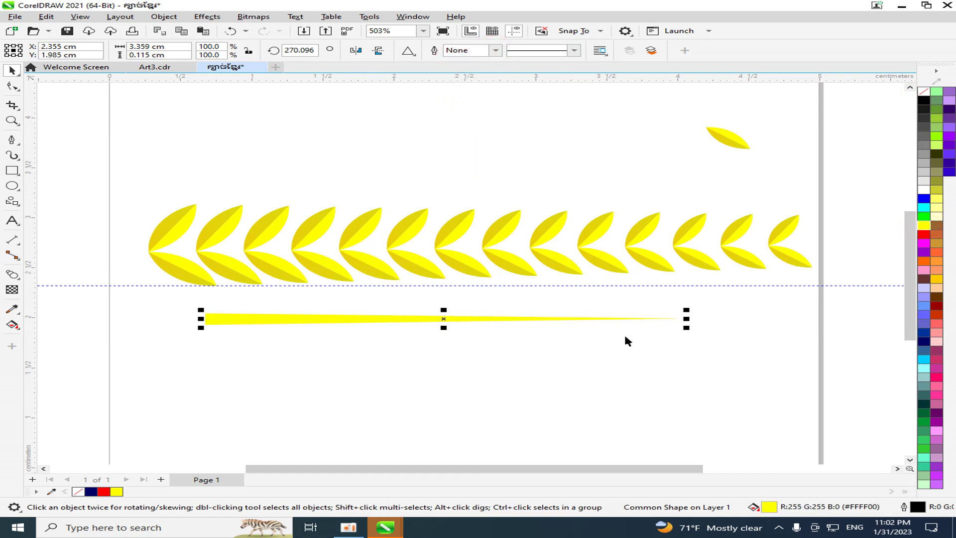
Stretch both ends of the yellow stem outward until it is about 5.162 cm long.
left_click_drag(684, 323, 790, 318)
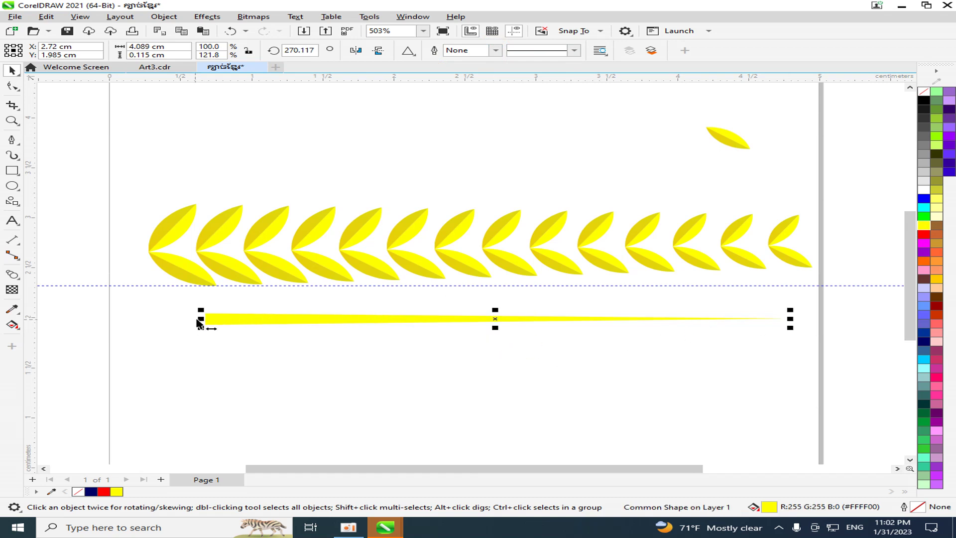
left_click_drag(201, 322, 48, 319)
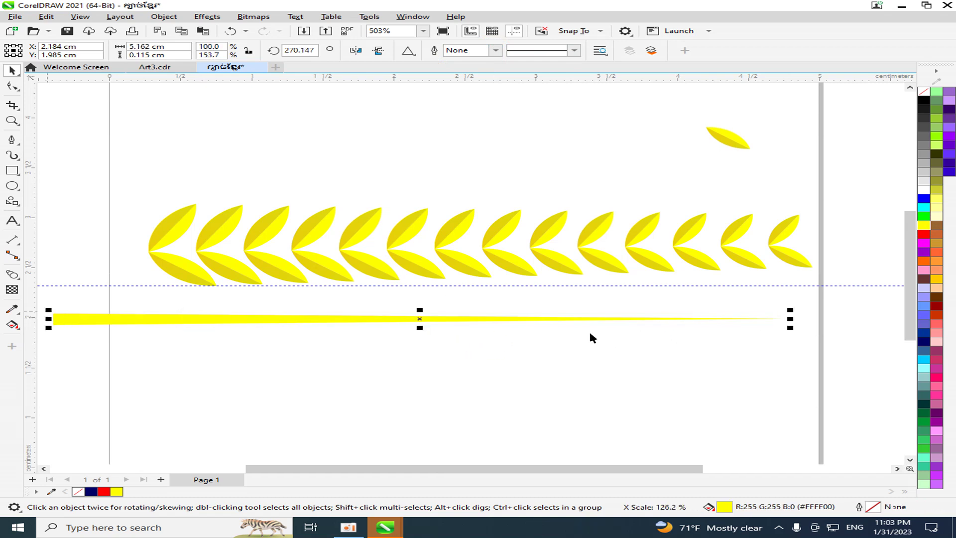
scroll(475, 324, "down", 2)
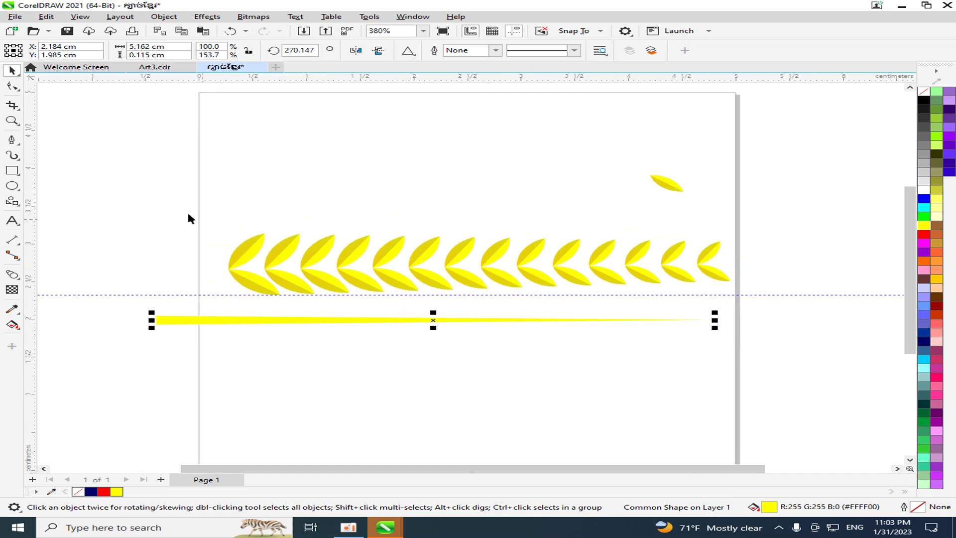
Select the whole blended leaf row and group it.
left_click(162, 208)
left_click_drag(145, 201, 550, 263)
left_click(317, 185)
left_click(254, 244)
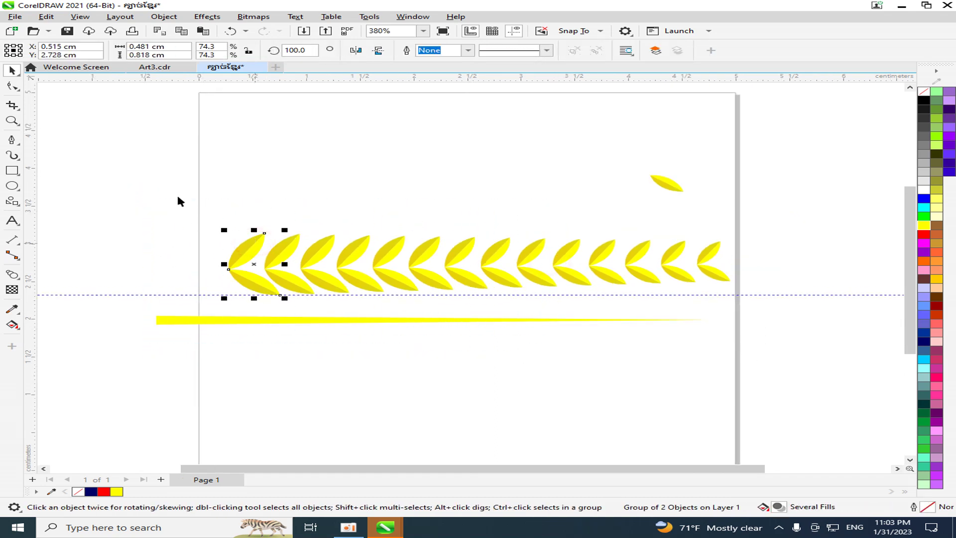
left_click_drag(170, 191, 769, 297)
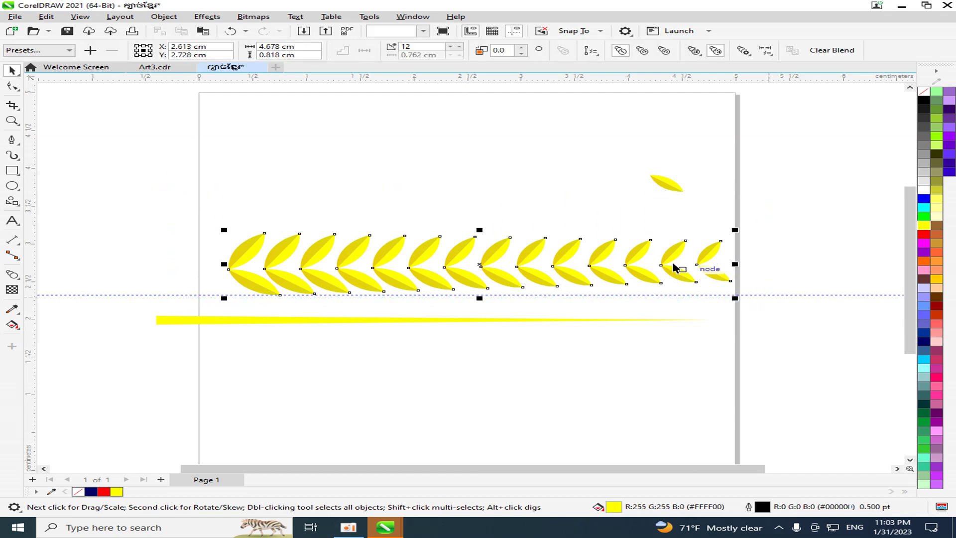
right_click(668, 260)
left_click(704, 280)
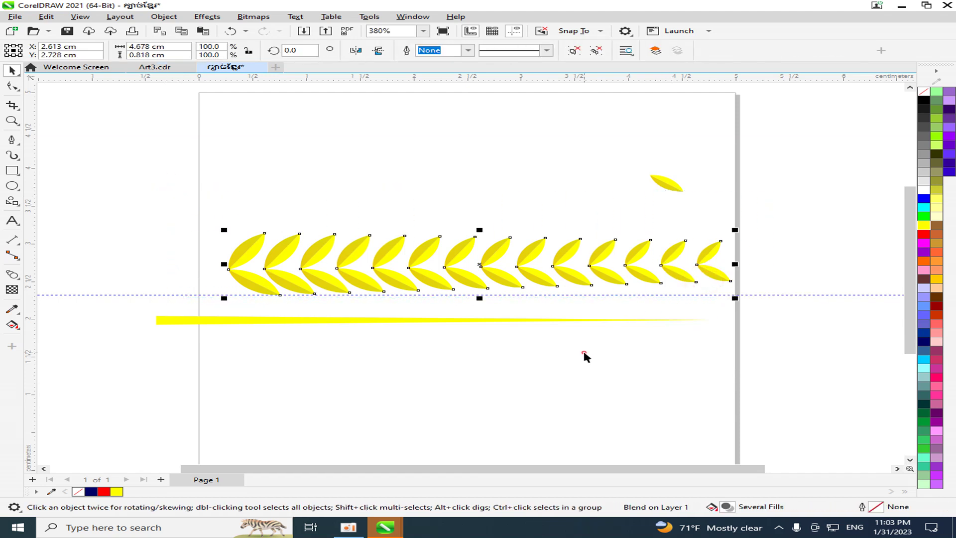
Align the stem and the leaf row on their common horizontal and vertical centers.
left_click(172, 219)
left_click_drag(236, 317, 833, 385)
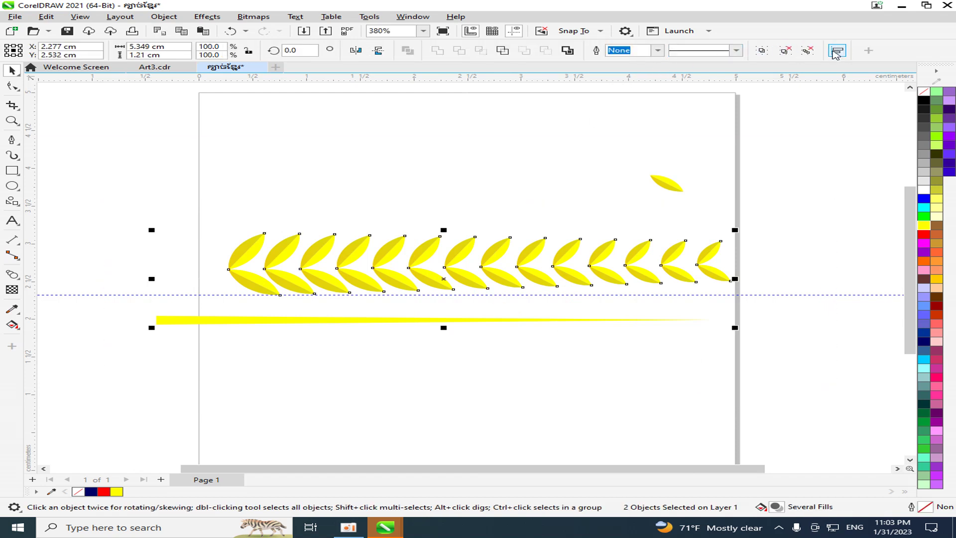
left_click(837, 50)
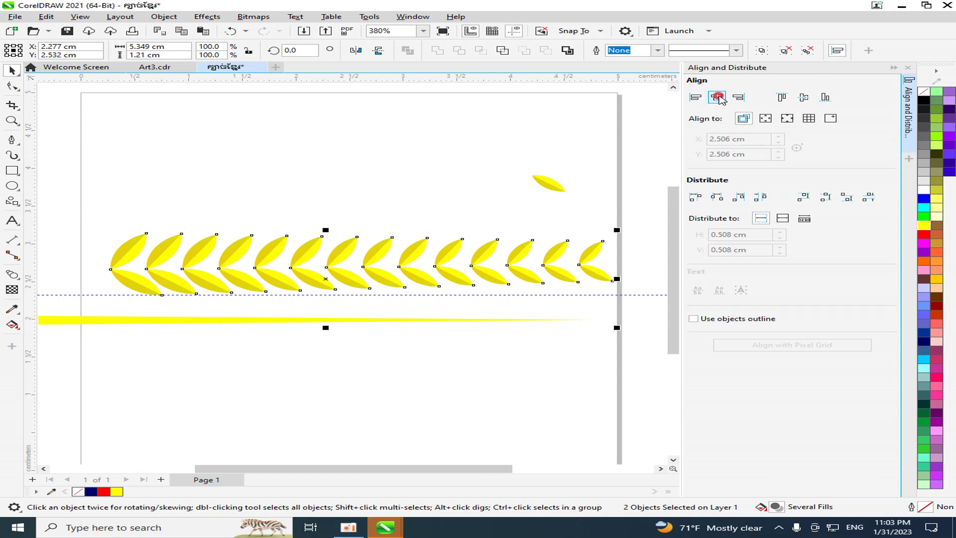
left_click(726, 99)
left_click(804, 98)
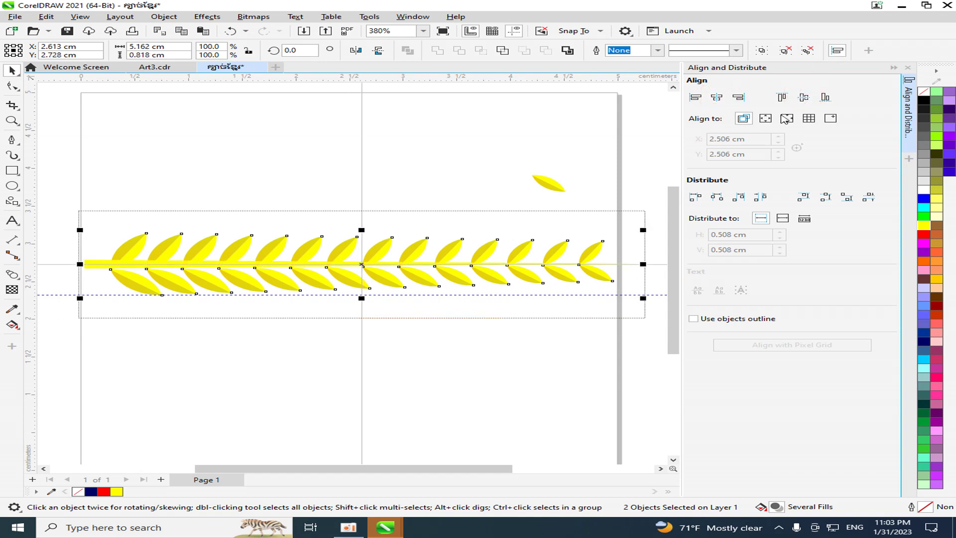
left_click(908, 68)
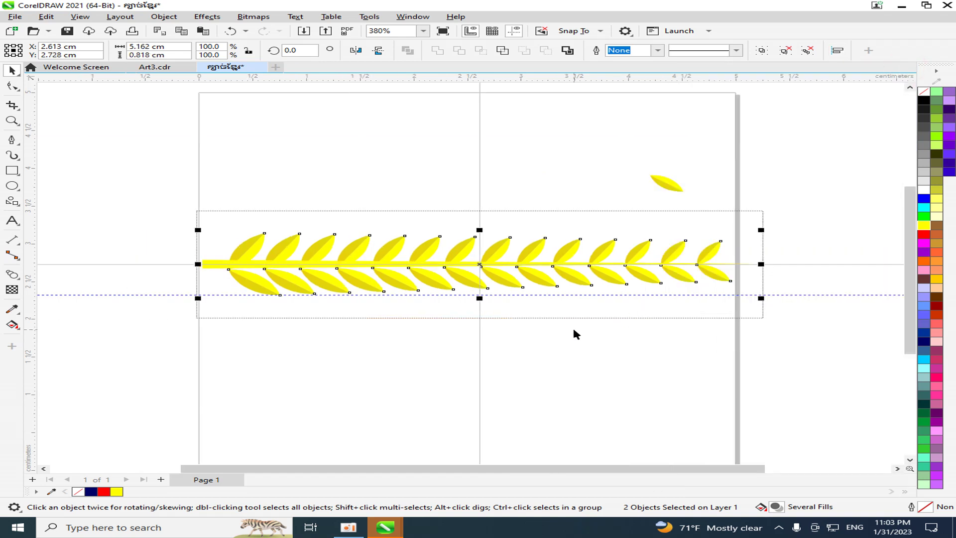
left_click(573, 330)
Thin the stem from its upper edge to about 0.089 cm thick.
scroll(278, 274, "up", 2)
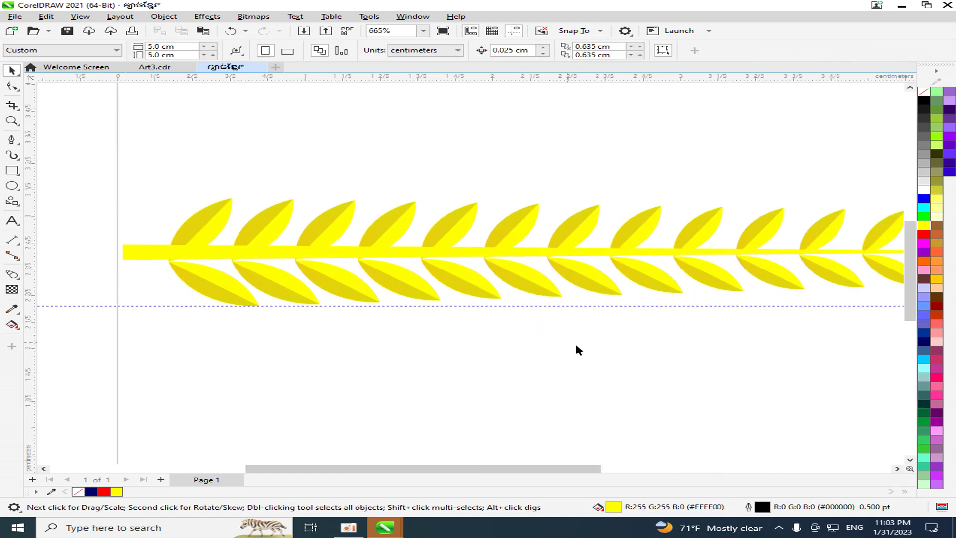
scroll(577, 348, "down", 2)
scroll(648, 467, "right", 3)
scroll(461, 419, "up", 4)
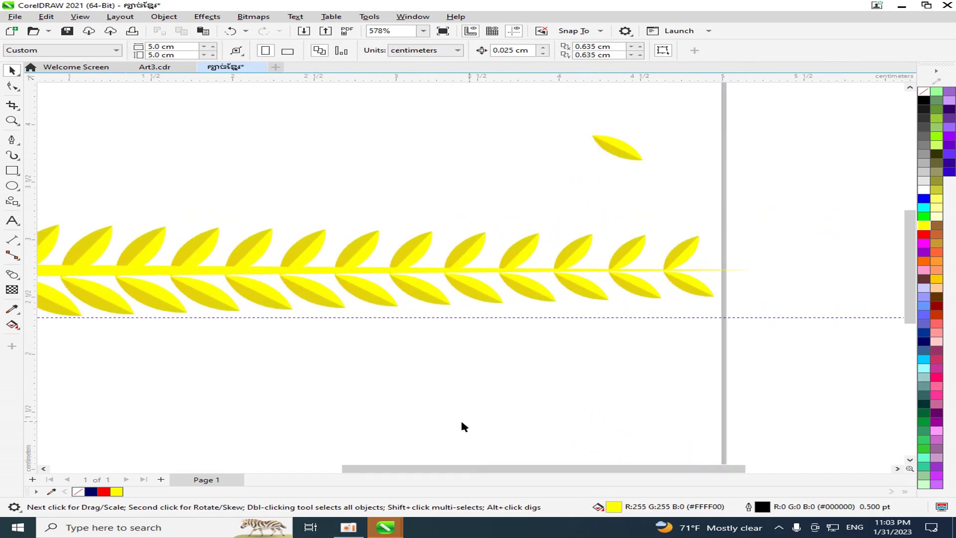
scroll(393, 235, "up", 1)
left_click(394, 235)
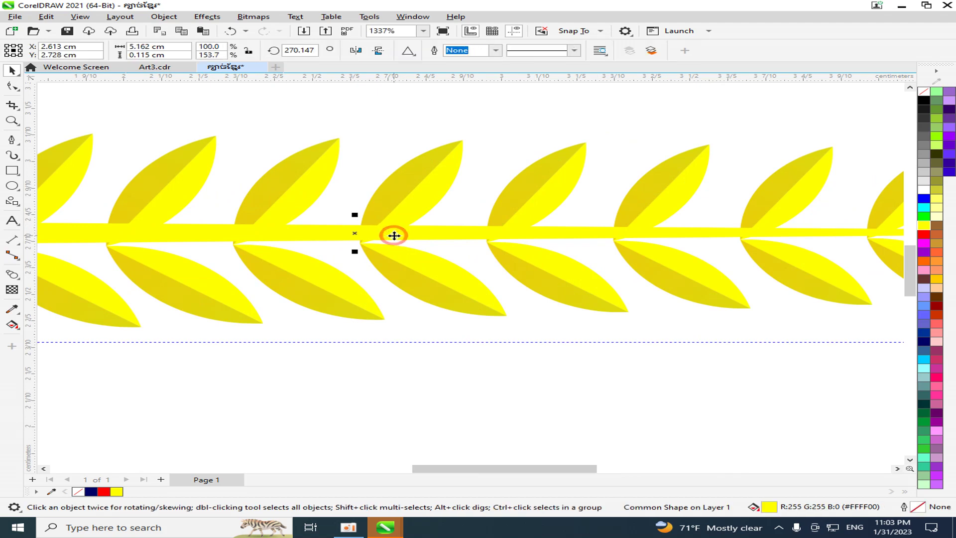
scroll(394, 236, "up", 3)
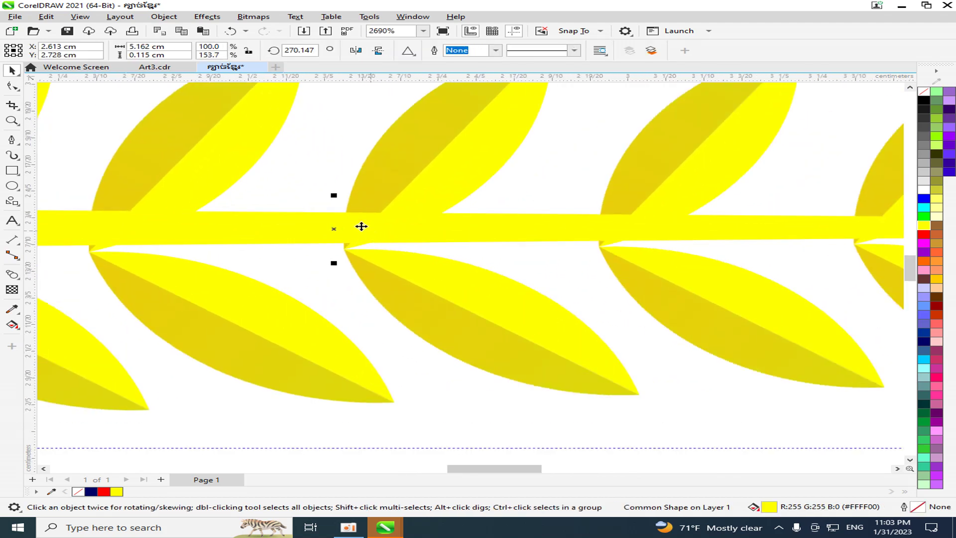
left_click_drag(334, 196, 336, 211)
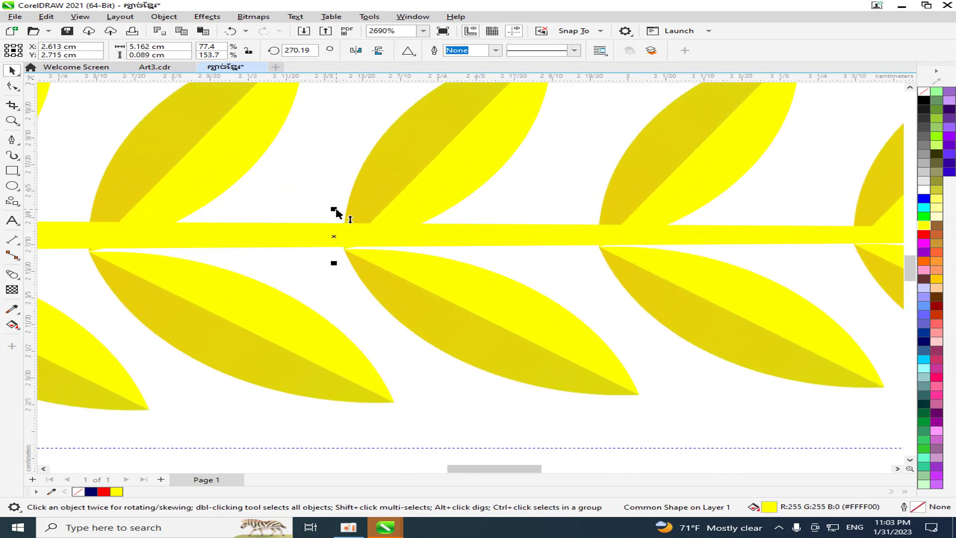
Move the stem slightly down to about X 2.612, Y 2.699 cm so it meets the lower leaves' bases.
scroll(344, 233, "down", 4)
scroll(220, 273, "down", 2)
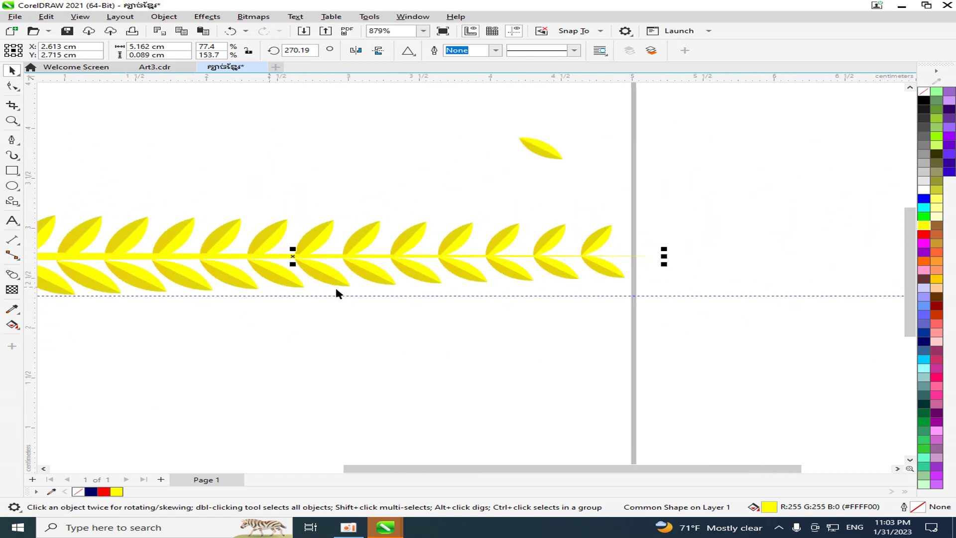
scroll(63, 281, "down", 2)
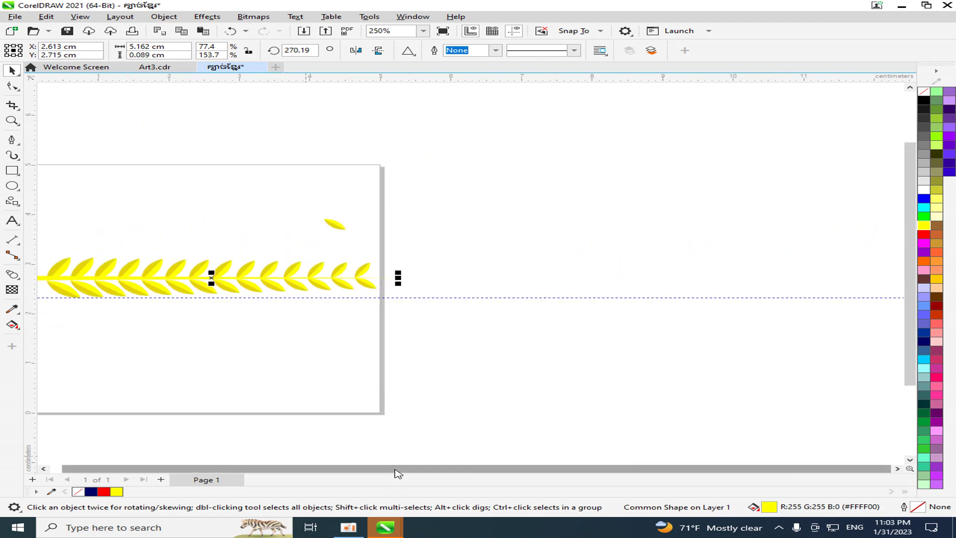
scroll(395, 472, "left", 3)
scroll(404, 294, "up", 3)
scroll(507, 228, "up", 3)
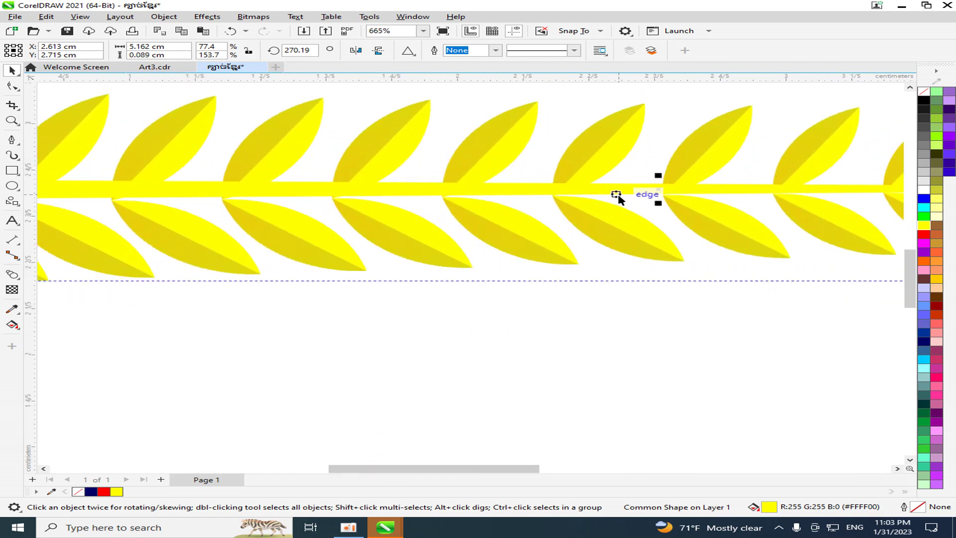
scroll(257, 244, "down", 2)
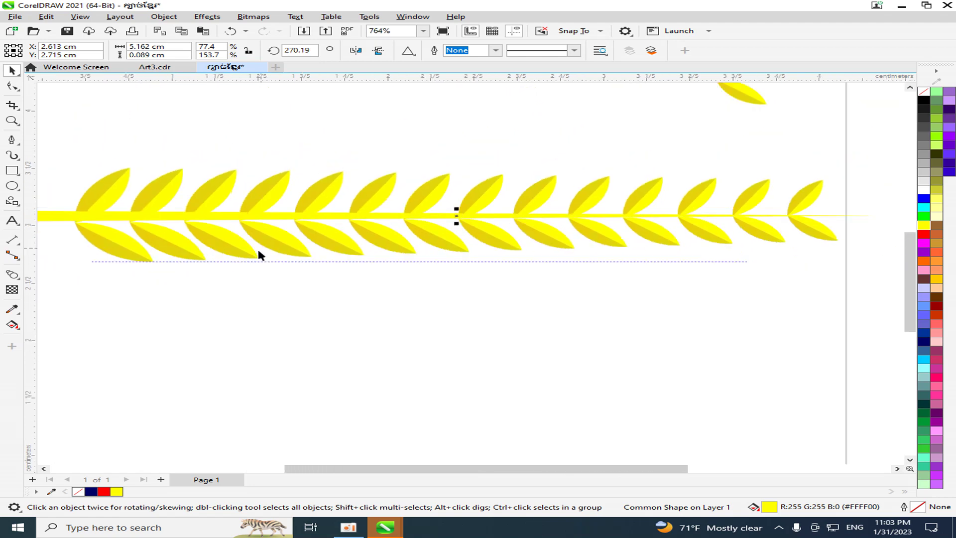
scroll(103, 217, "up", 4)
scroll(186, 224, "up", 3)
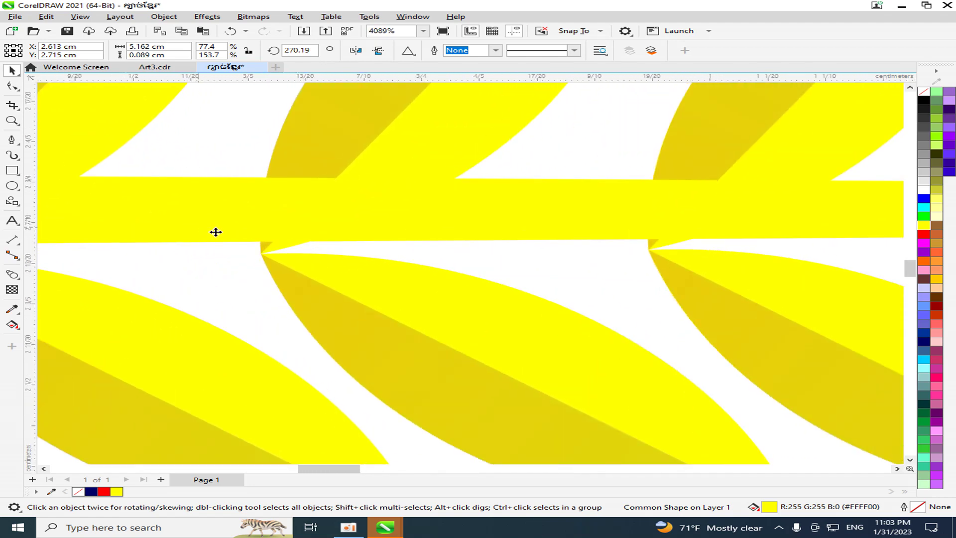
scroll(260, 228, "down", 2)
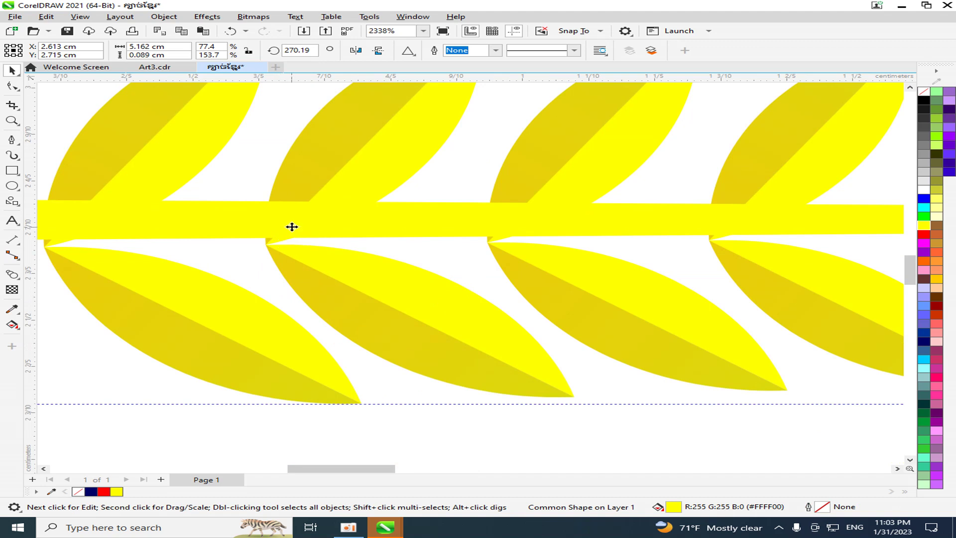
left_click_drag(289, 226, 285, 234)
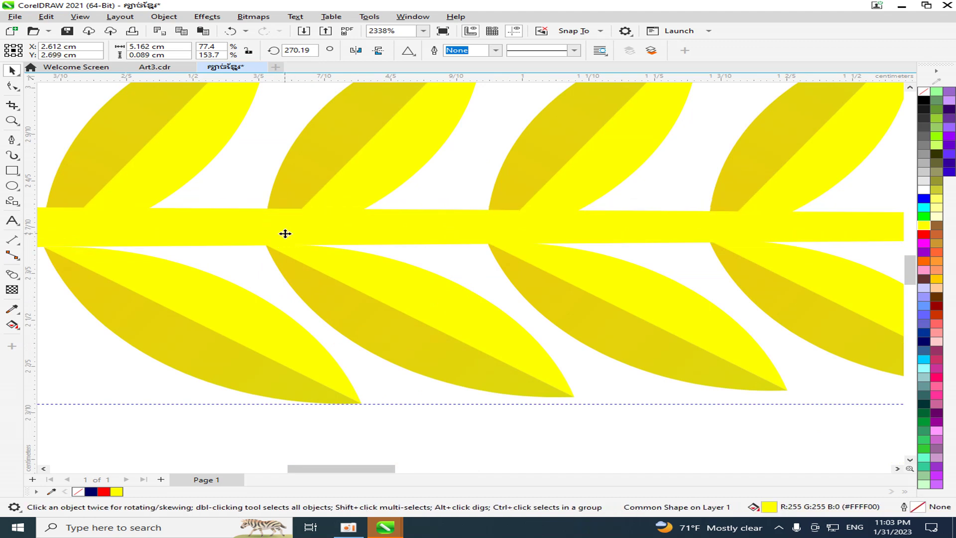
Extend the stem's thick end outward until the stem is about 5.686 cm long.
scroll(292, 244, "down", 3)
scroll(600, 324, "down", 2)
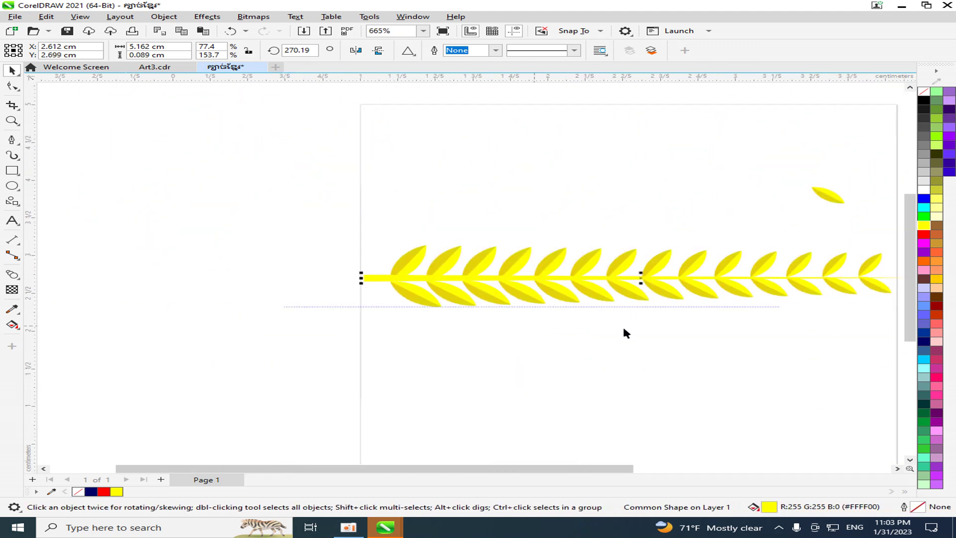
left_click_drag(361, 279, 316, 280)
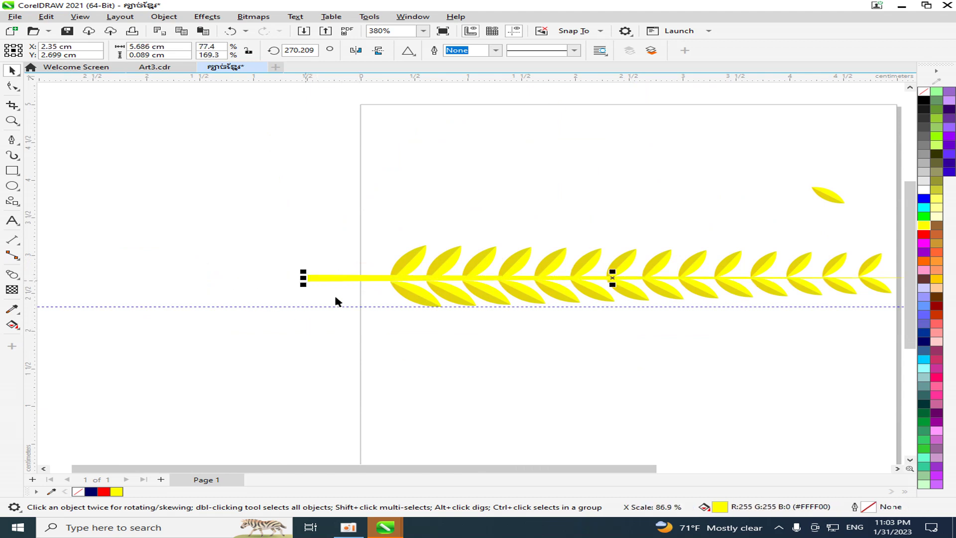
Ungroup the leaf row so its end leaf pair can be adjusted separately from the stem.
scroll(549, 368, "down", 2)
scroll(790, 327, "up", 5)
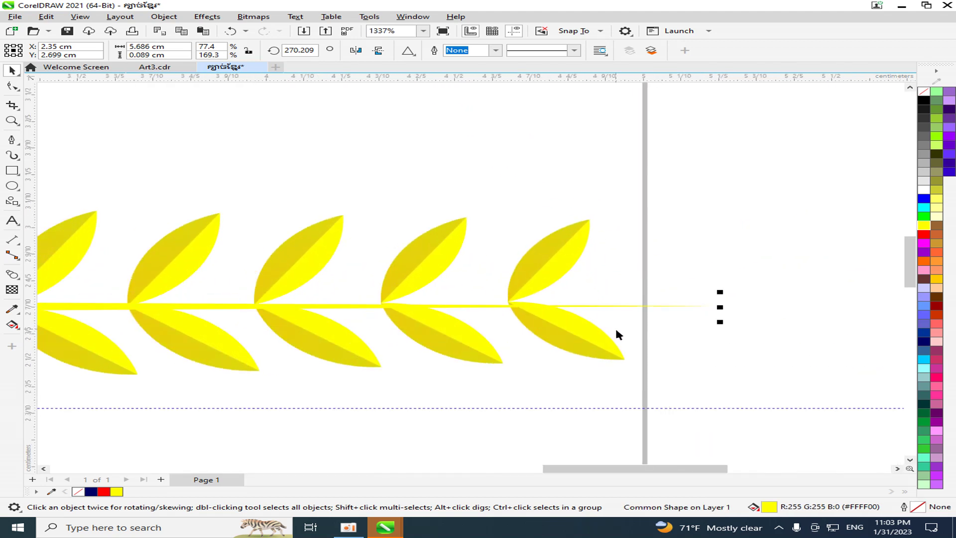
scroll(749, 313, "up", 3)
left_click(747, 309)
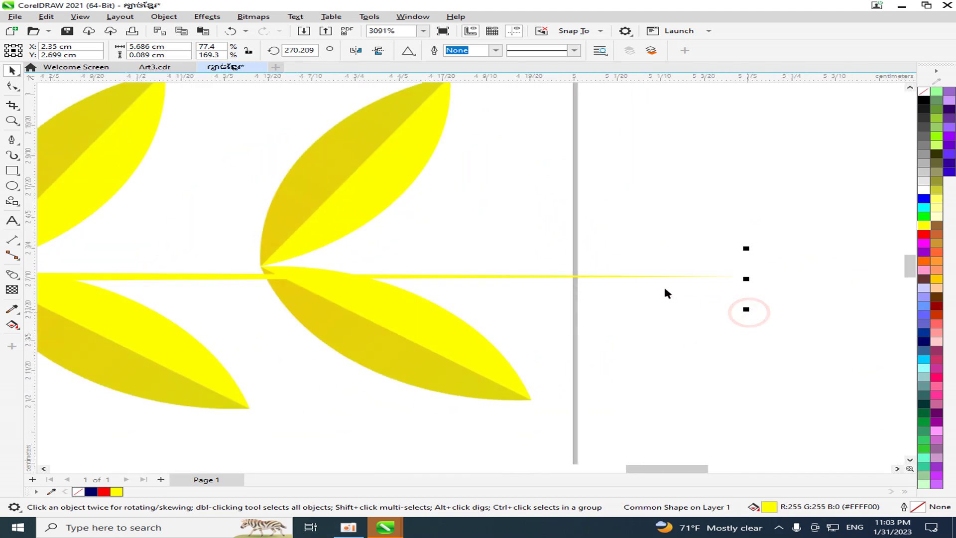
left_click(654, 282)
scroll(617, 295, "down", 1)
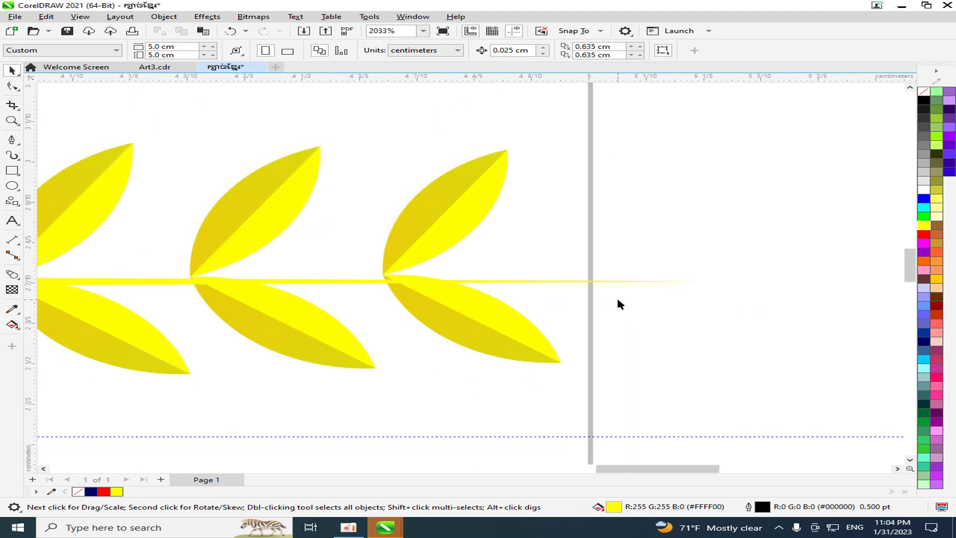
scroll(398, 299, "up", 3)
left_click(469, 298)
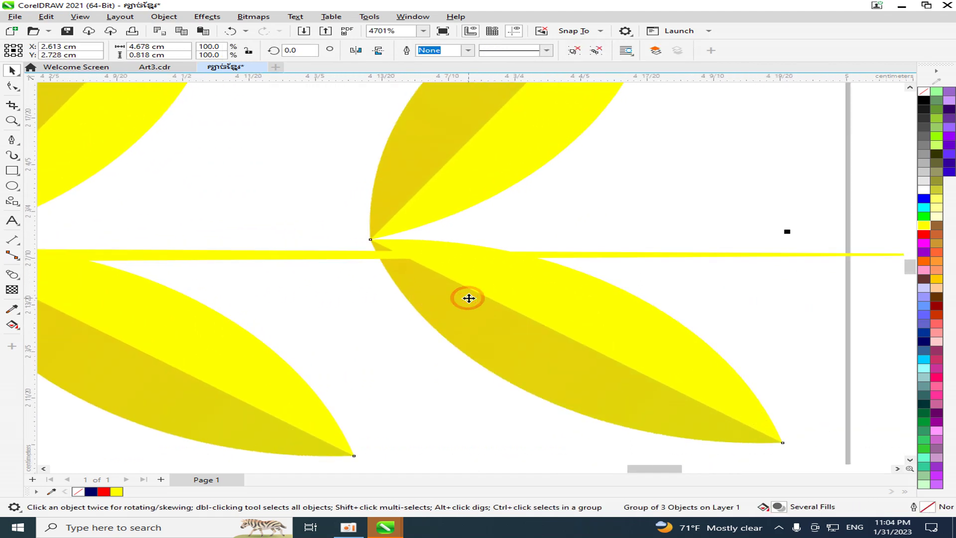
scroll(472, 316, "down", 3)
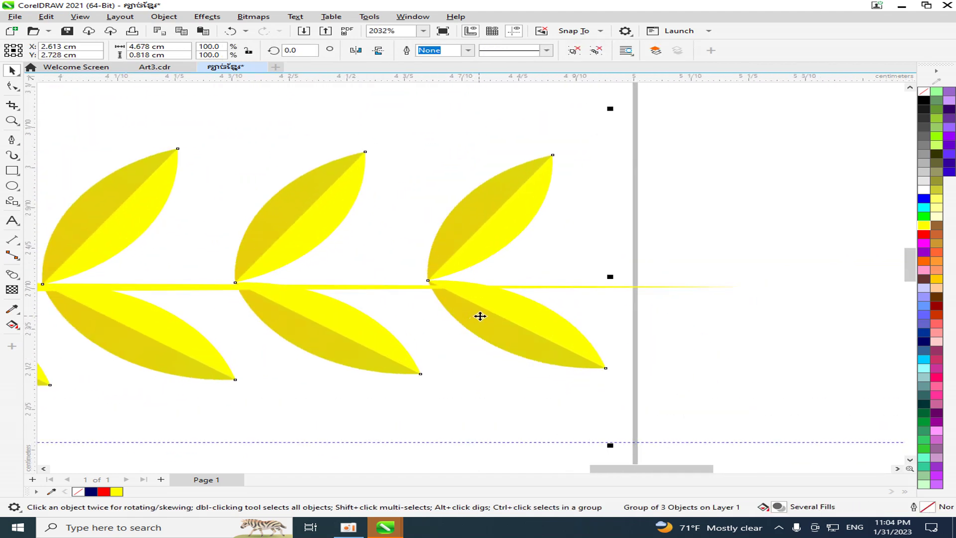
right_click(481, 315)
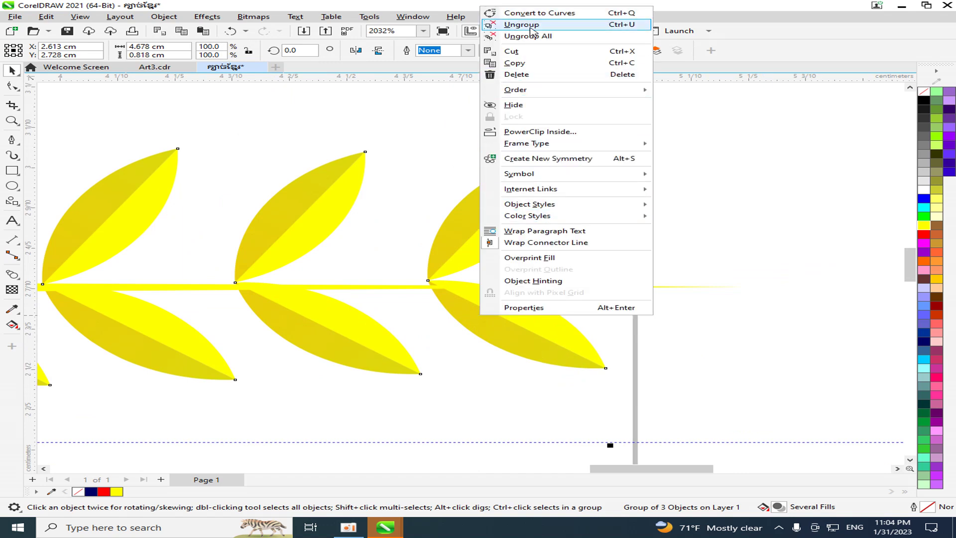
left_click(536, 29)
Nudge the leaf pair nearest the stem's tip down to Y 2.741 cm so it centers on the stem.
left_click(609, 335)
left_click(533, 324)
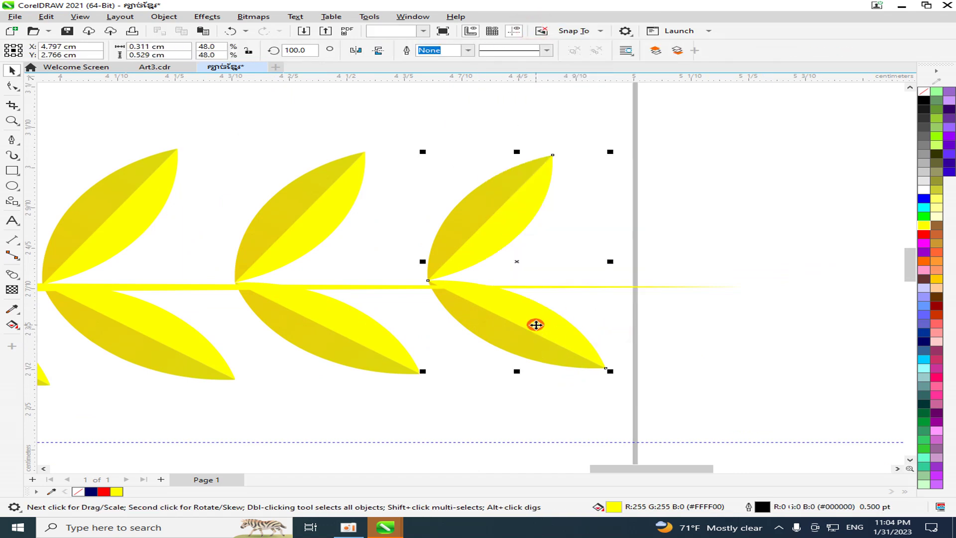
key("Down")
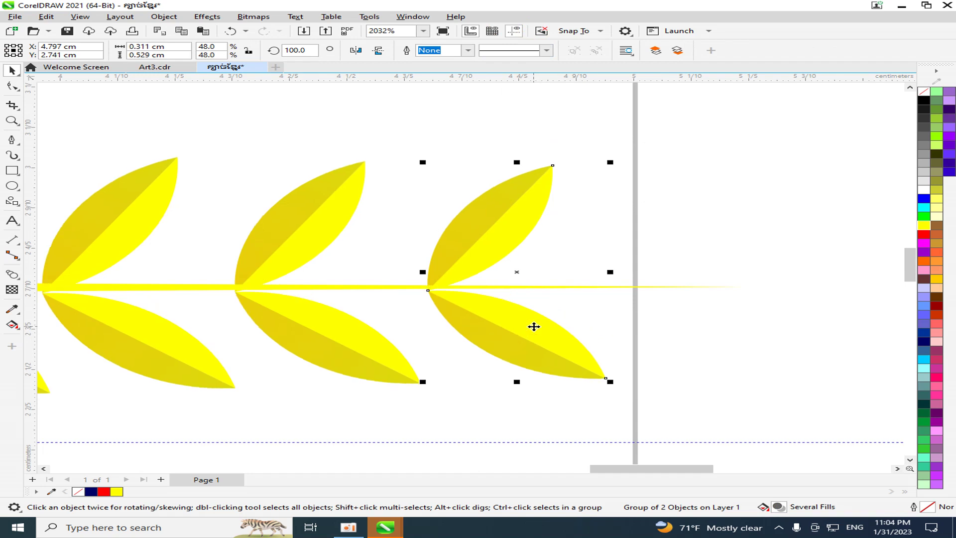
Examine how the leaf pairs meet the stem along the whole branch.
scroll(398, 342, "down", 4)
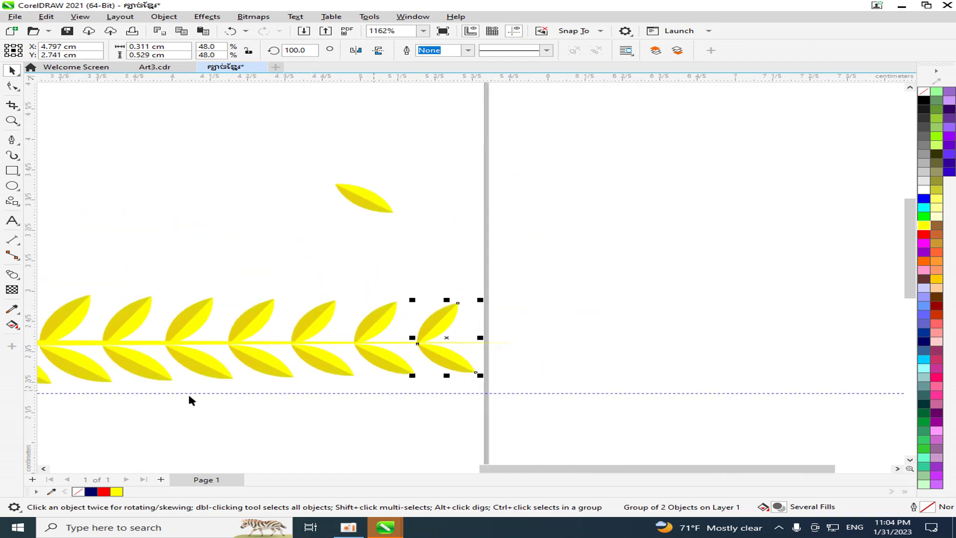
scroll(192, 396, "up", 2)
left_click(547, 380)
left_click(704, 309)
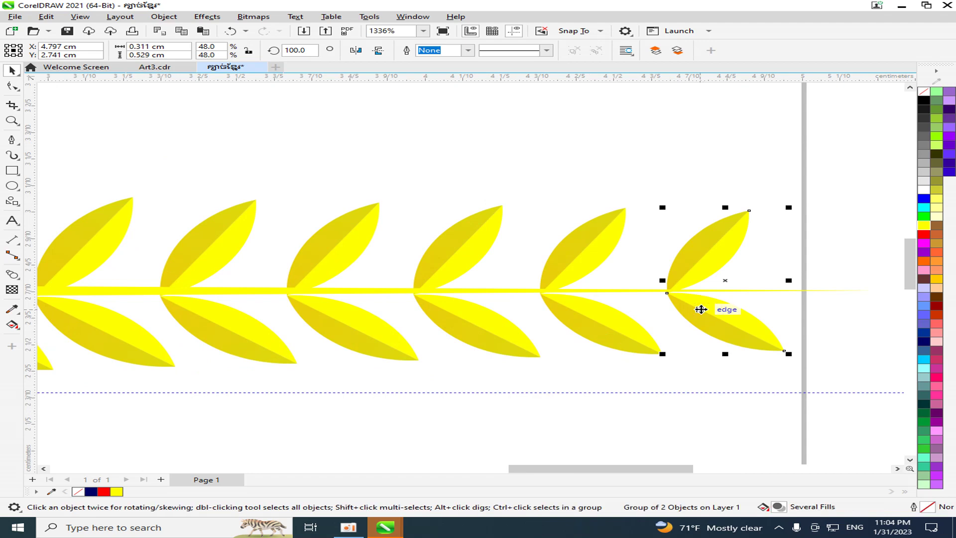
scroll(607, 361, "down", 2)
scroll(568, 382, "down", 2)
left_click(509, 418)
scroll(413, 348, "up", 4)
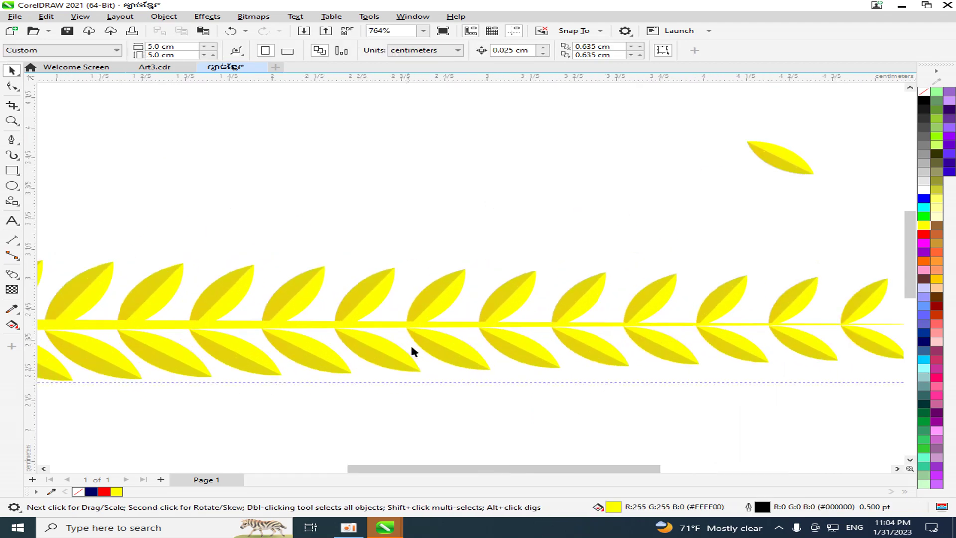
scroll(446, 356, "down", 4)
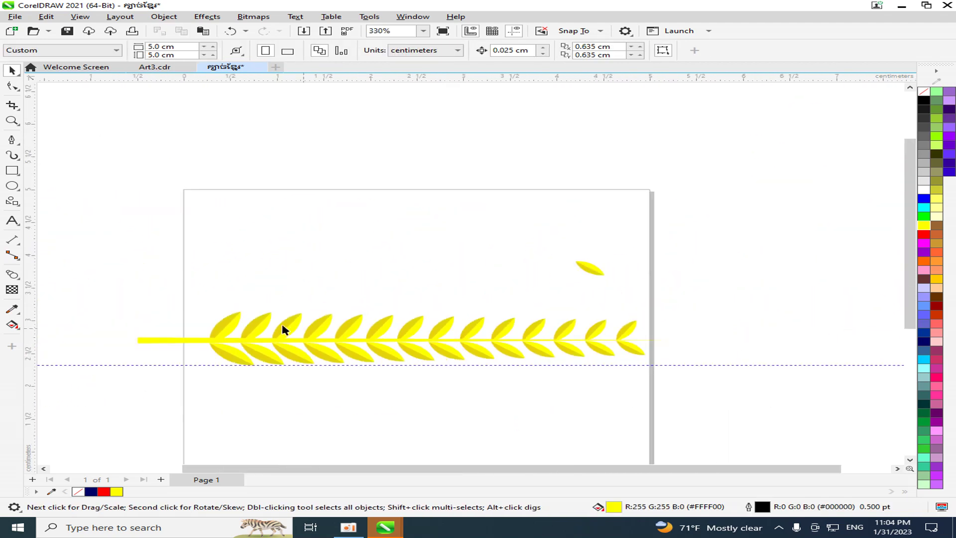
Break the leaf blend apart so the end leaf pairs separate from the intermediate pairs.
left_click_drag(730, 391, 730, 393)
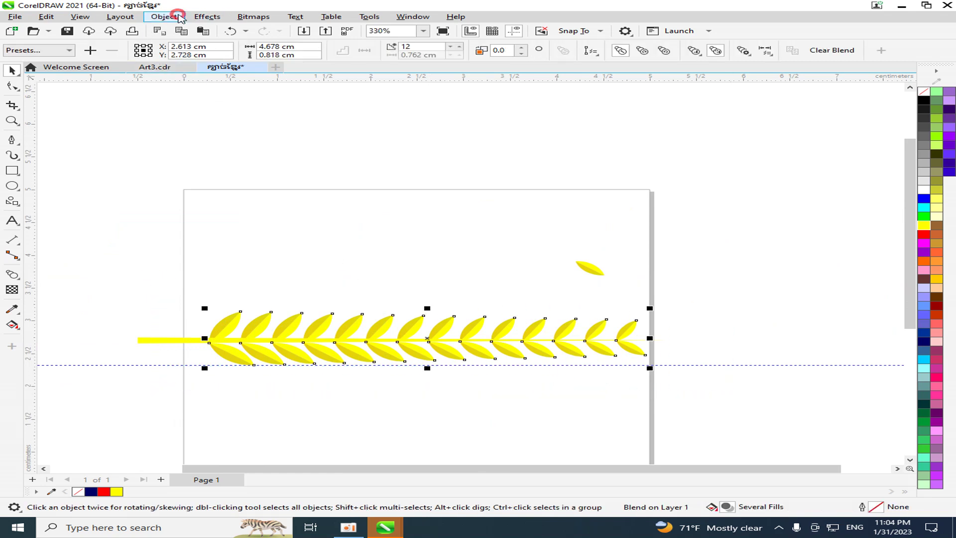
left_click(180, 18)
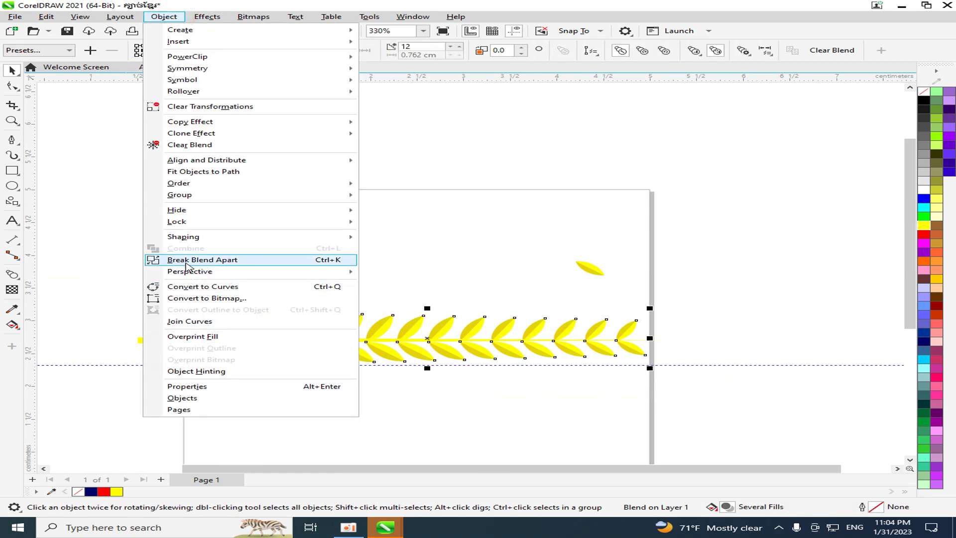
left_click(271, 261)
scroll(386, 405, "up", 5)
left_click(372, 384)
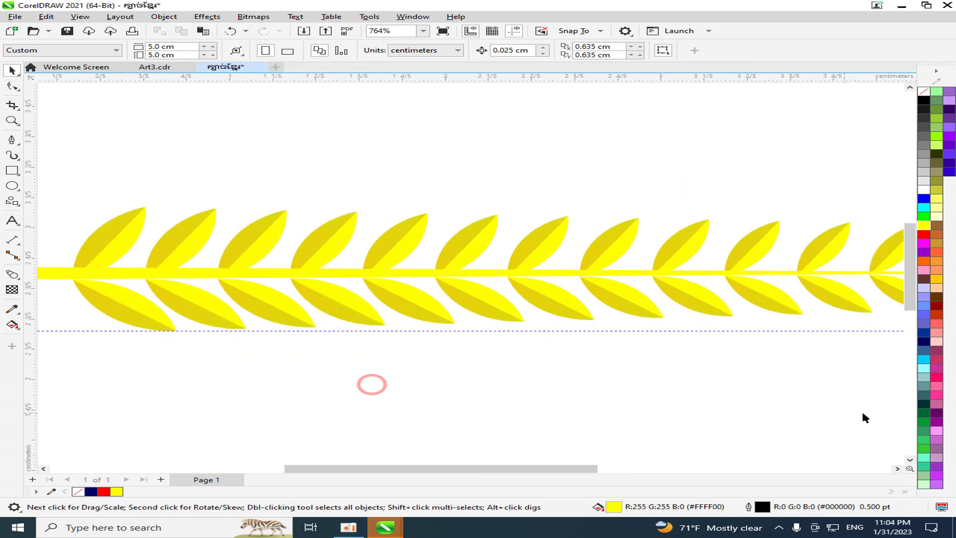
Move the leaf pair nearest the stem's tip outward to about X 4.917, Y 2.748 cm, keeping its base on the stem.
scroll(864, 416, "up", 1)
left_click_drag(585, 469, 593, 474)
scroll(689, 328, "up", 4)
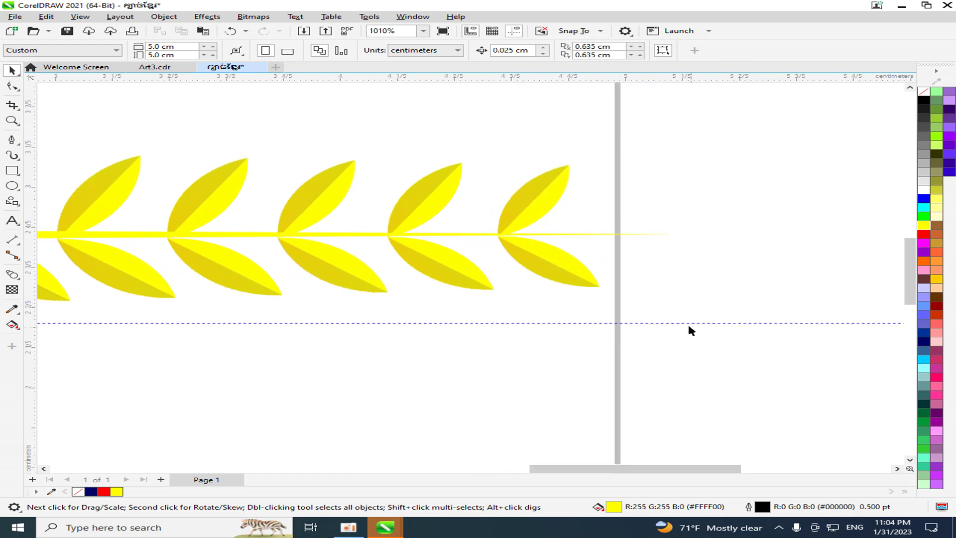
left_click(508, 232)
scroll(503, 225, "up", 2)
left_click_drag(503, 225, 555, 234)
scroll(549, 241, "up", 2)
scroll(555, 260, "down", 2)
scroll(547, 284, "down", 4)
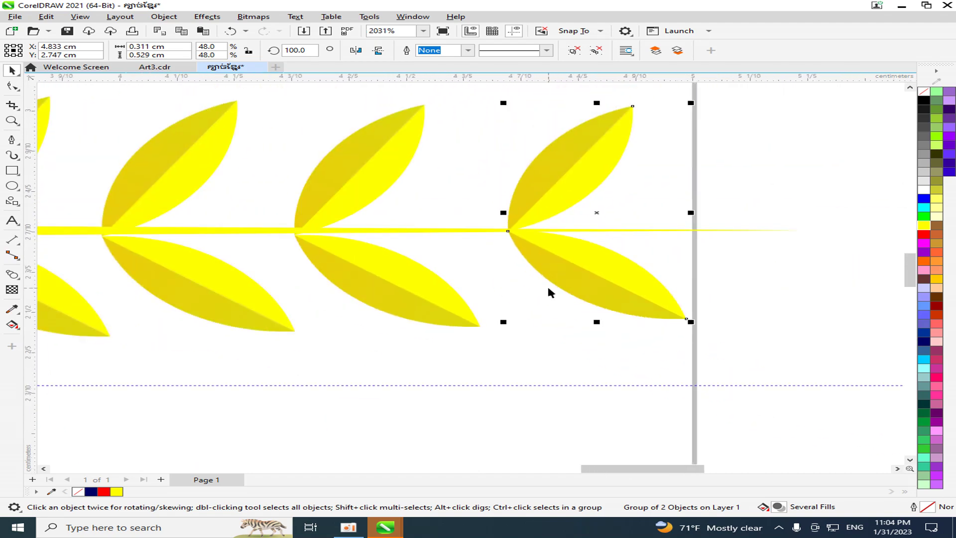
scroll(665, 283, "up", 4)
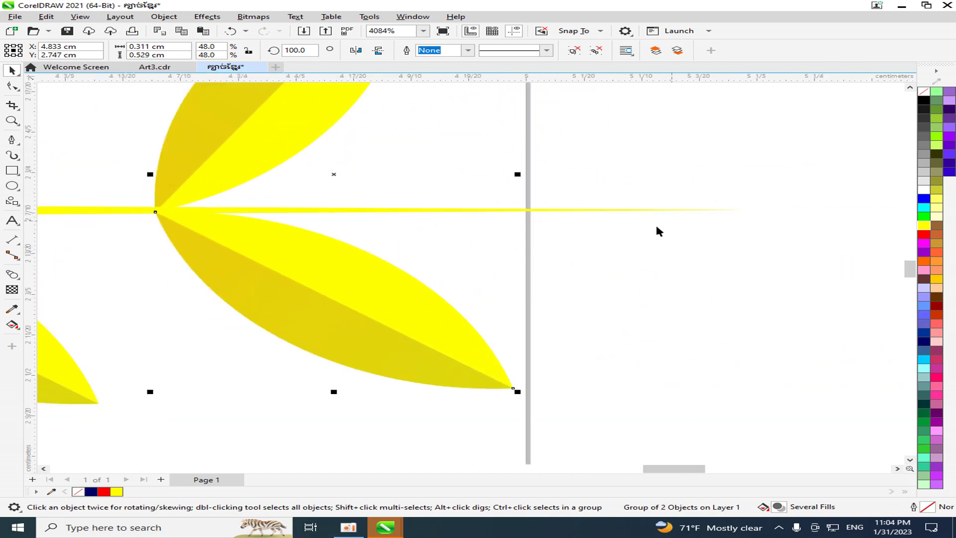
scroll(603, 269, "down", 2)
left_click_drag(418, 281, 470, 282)
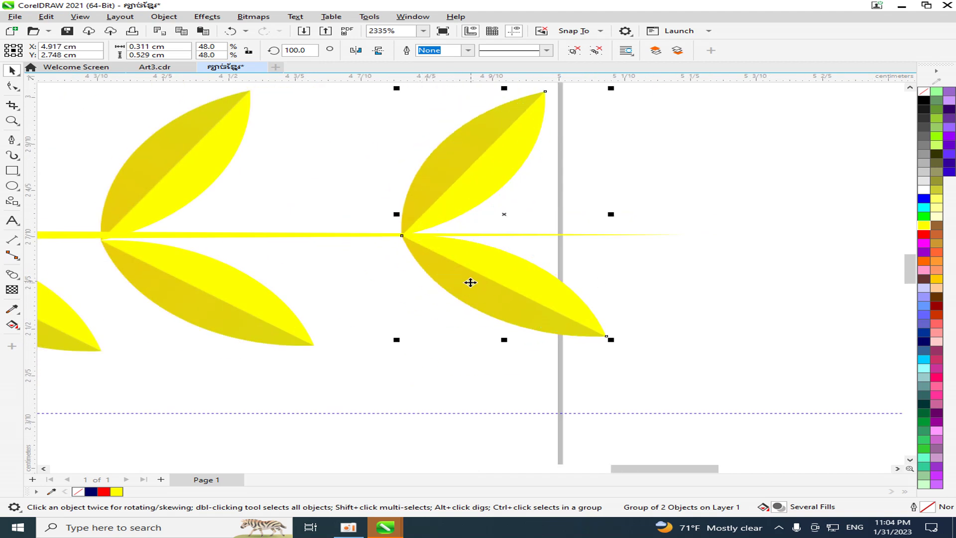
Shift the group of 12 intermediate leaf pairs toward the stem's tip to about X 2.732, Y 2.738 cm.
scroll(469, 282, "down", 3)
scroll(311, 311, "up", 2)
left_click_drag(372, 284, 427, 281)
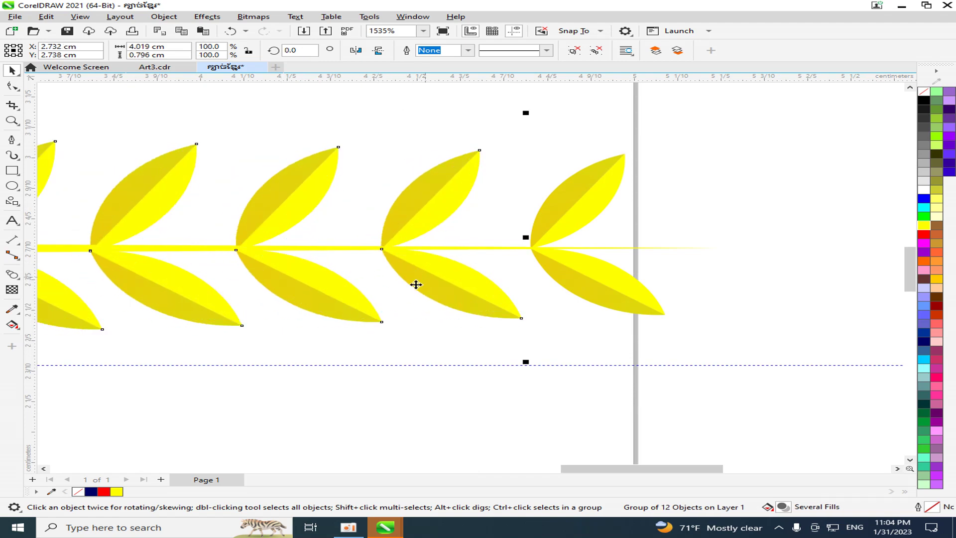
scroll(416, 284, "down", 4)
left_click_drag(442, 470, 305, 435)
scroll(299, 259, "up", 3)
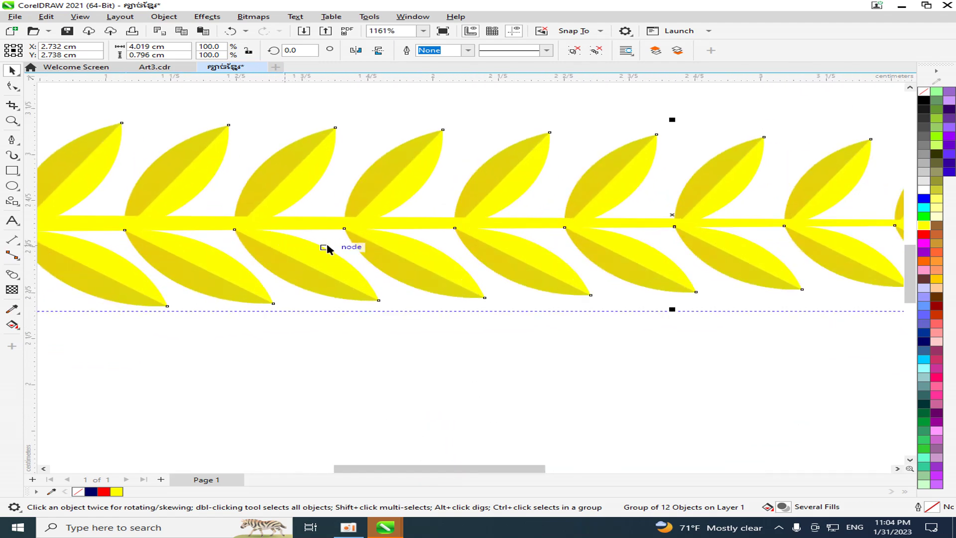
scroll(359, 274, "down", 2)
scroll(710, 374, "down", 1)
scroll(683, 304, "up", 4)
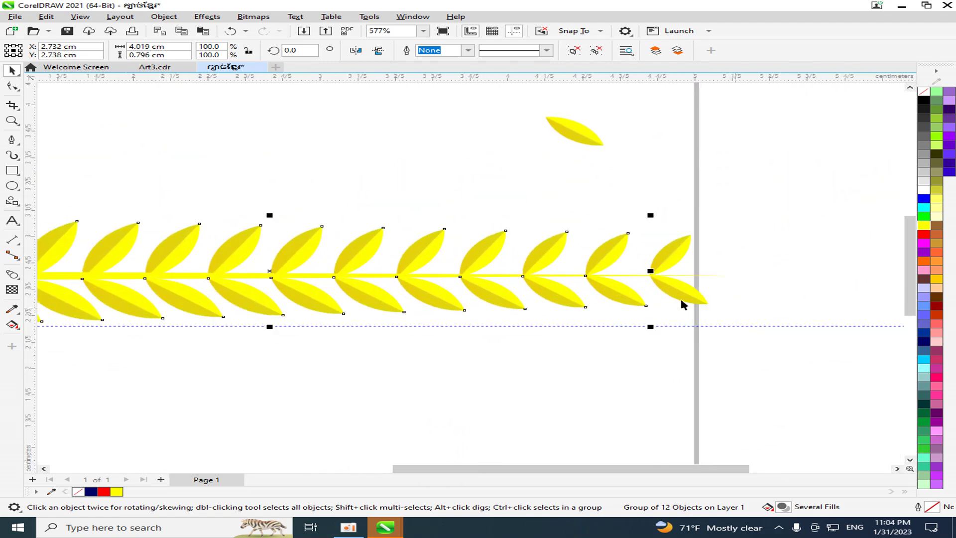
scroll(676, 352, "down", 1)
scroll(712, 373, "down", 3)
left_click(758, 405)
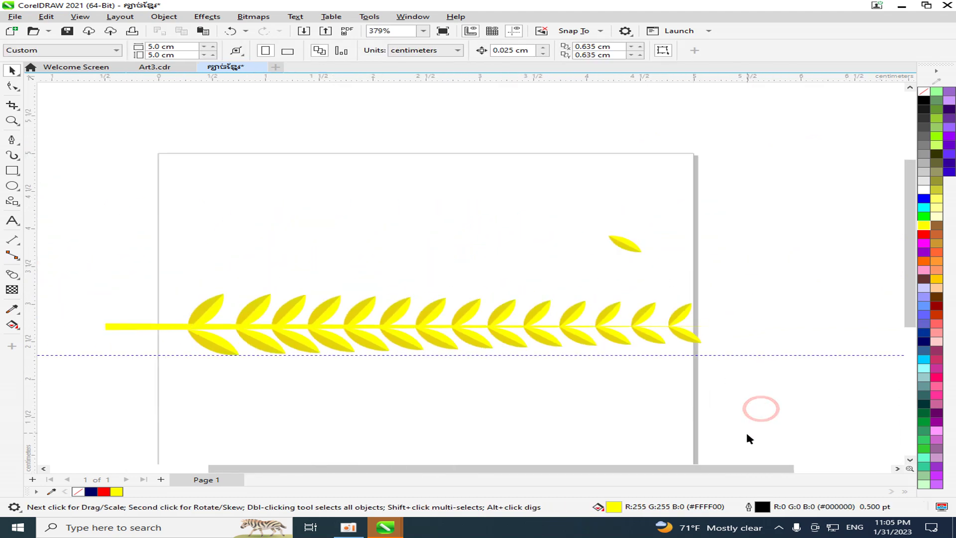
Move the spare single leaf from above the branch to the stem's tip, centered at about X 5.303, Y 2.686 cm.
left_click_drag(758, 471, 802, 472)
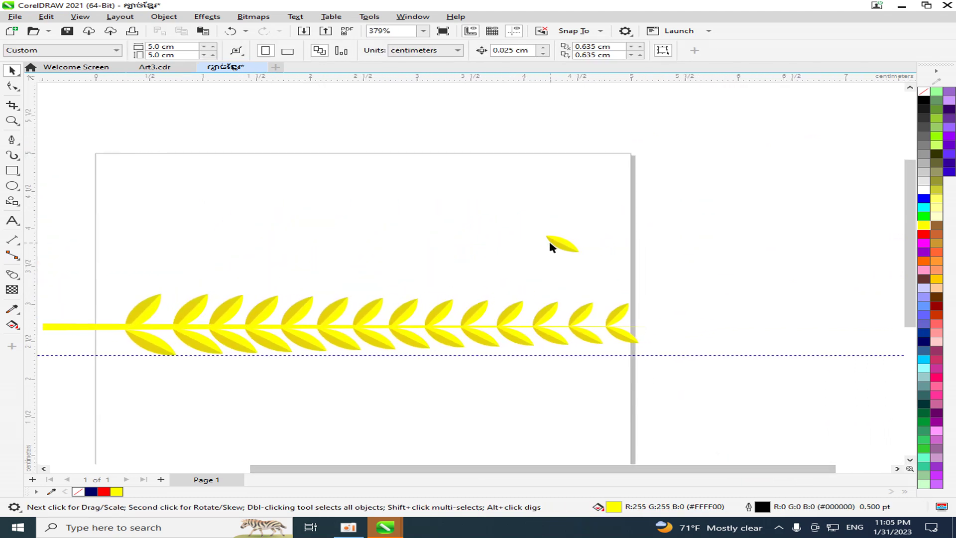
left_click_drag(559, 243, 654, 337)
scroll(640, 318, "up", 4)
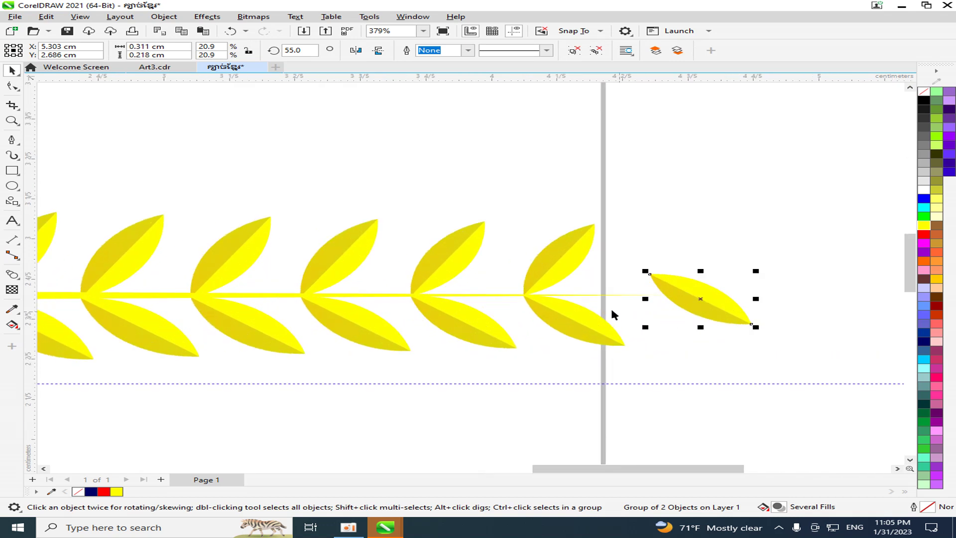
left_click_drag(694, 465, 726, 468)
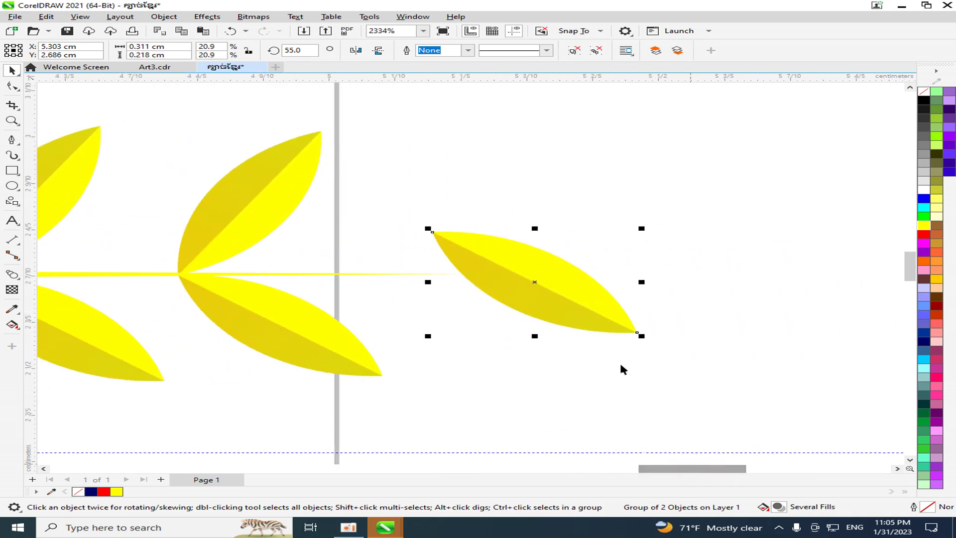
Rotate the single leaf about its outer point to about 270.191° and place it on the stem's tip at X 5.154, Y 2.705 cm.
left_click(576, 295)
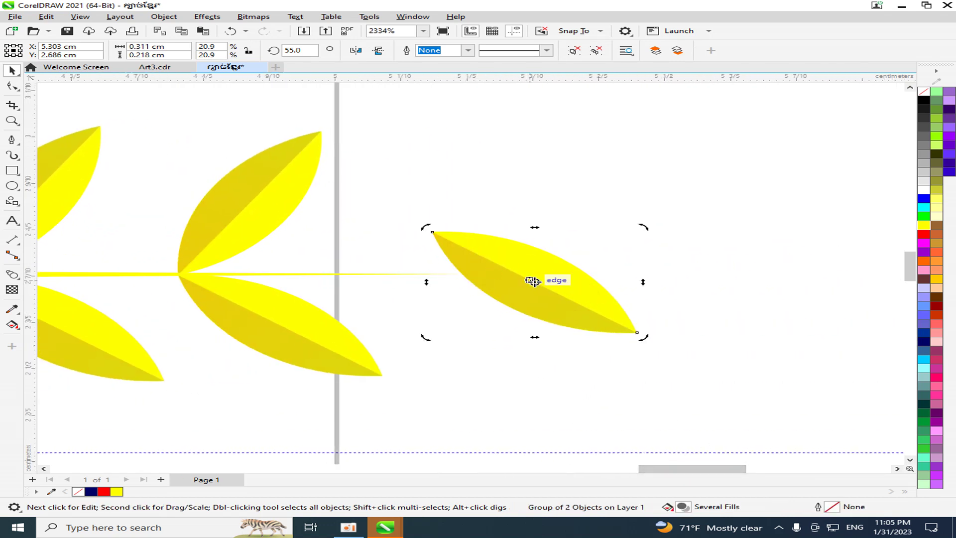
left_click_drag(534, 282, 636, 333)
left_click_drag(420, 233, 542, 284)
left_click(540, 278)
left_click(476, 265)
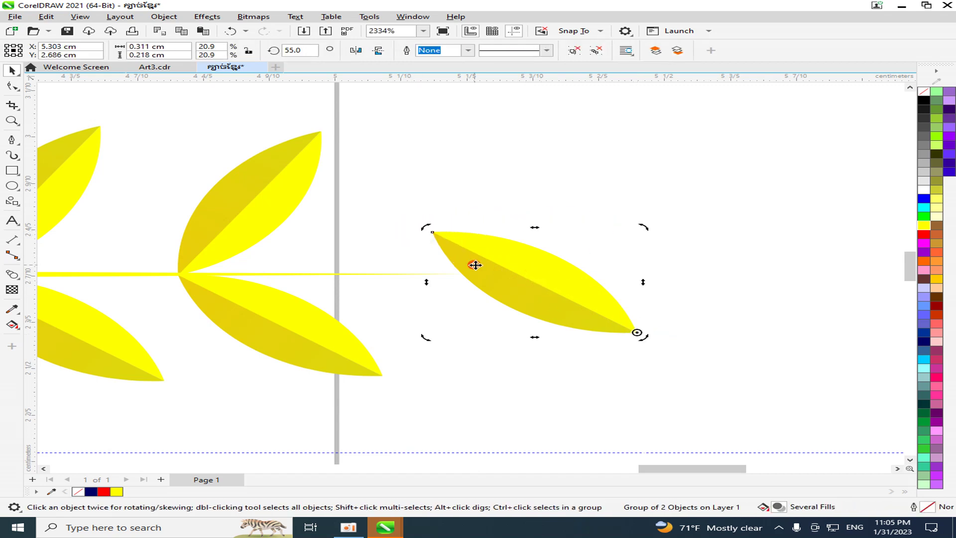
left_click_drag(426, 230, 411, 274)
scroll(407, 286, "up", 2)
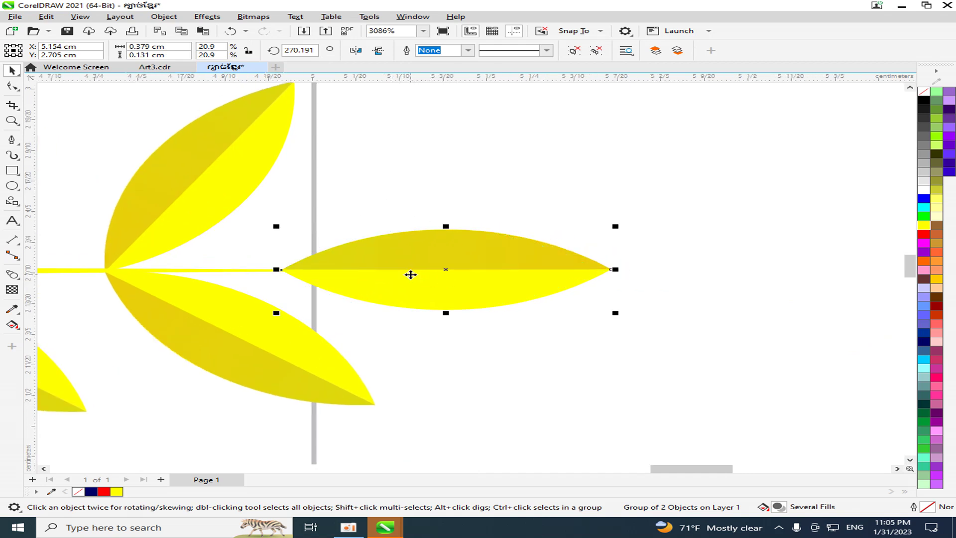
Nudge the tip leaf down to Y 2.704 cm so its base lines up with the stem's end.
left_click(465, 343)
scroll(348, 294, "up", 8)
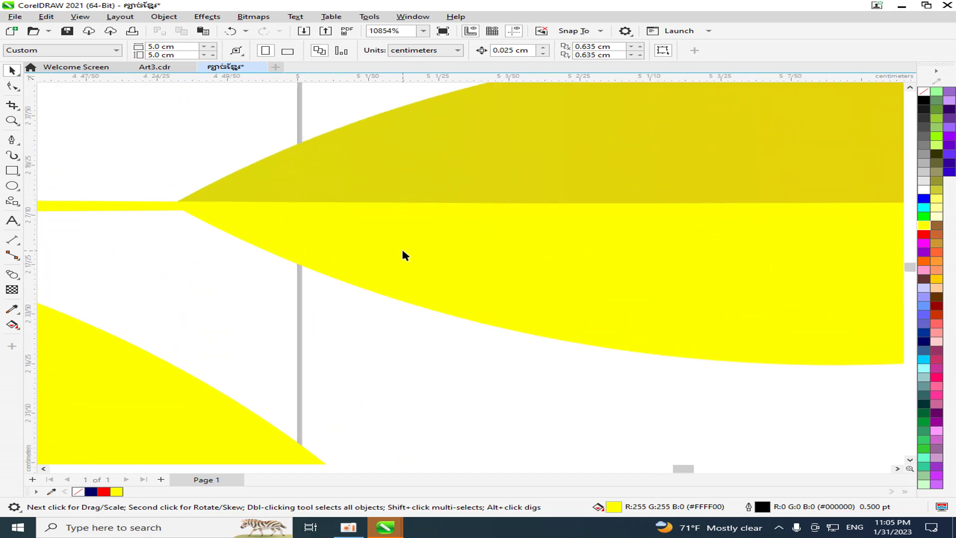
left_click(404, 255)
scroll(406, 269, "down", 4)
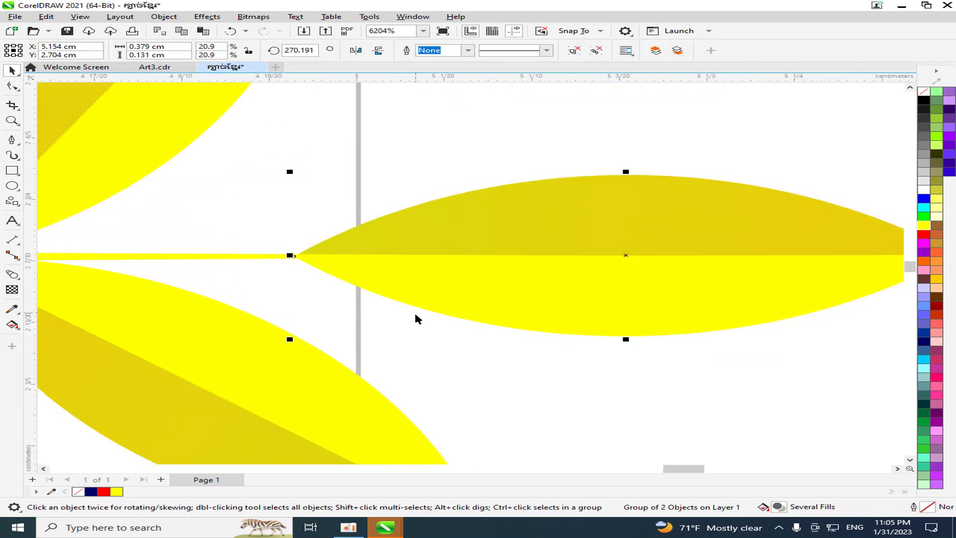
scroll(417, 319, "down", 12)
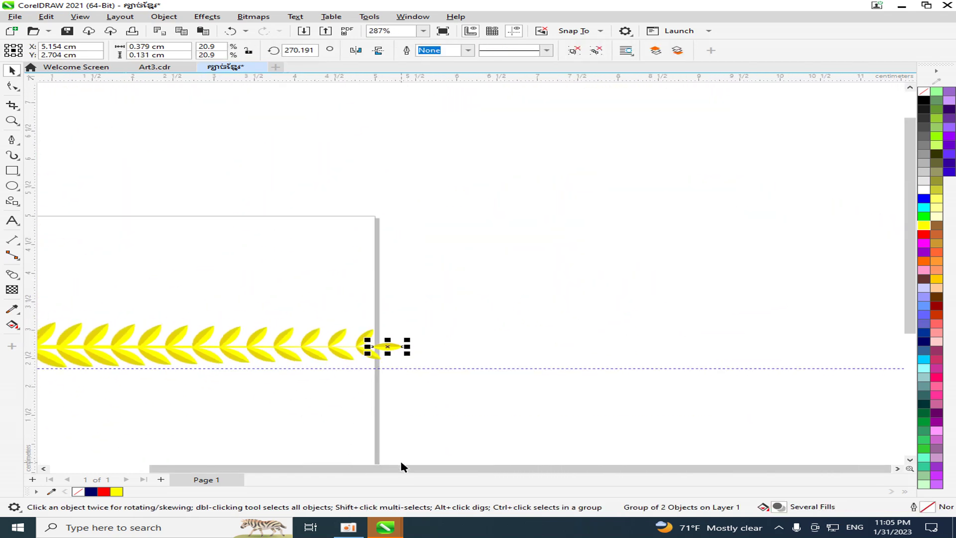
scroll(341, 324, "up", 12)
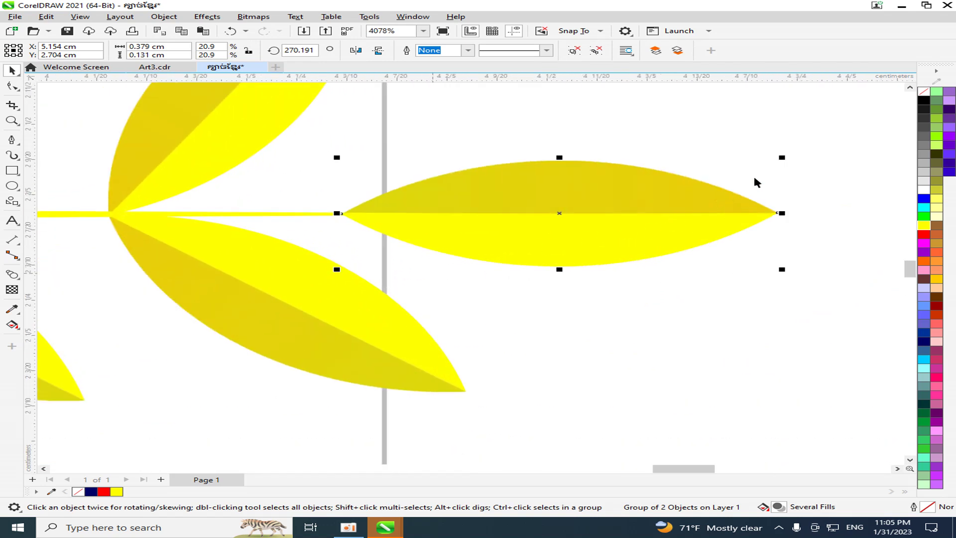
Scale the tip leaf down to about 0.344 cm long and position it at about X 5.134, Y 2.703 cm on the stem's end.
left_click_drag(782, 158, 760, 175)
left_click_drag(622, 212, 597, 214)
scroll(530, 342, "down", 4)
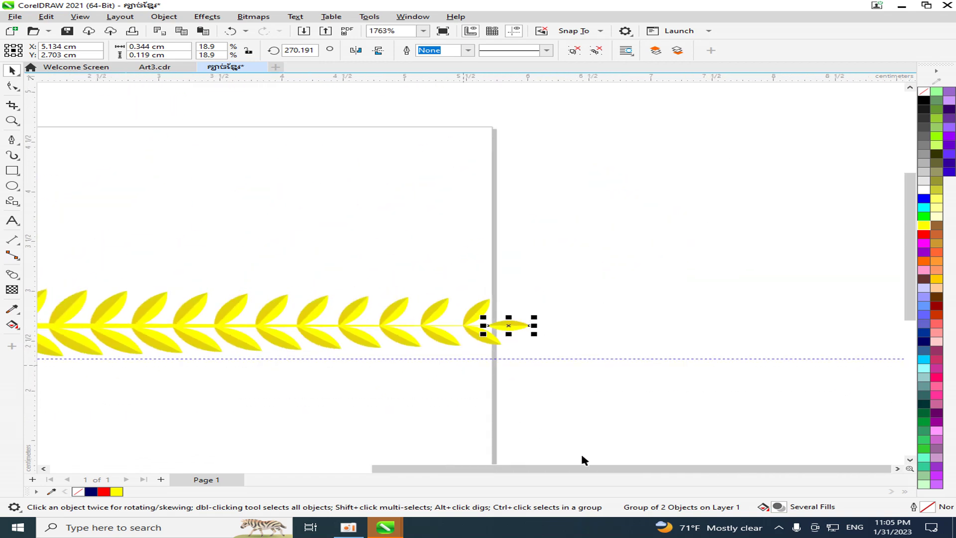
left_click_drag(591, 469, 528, 469)
left_click(588, 421)
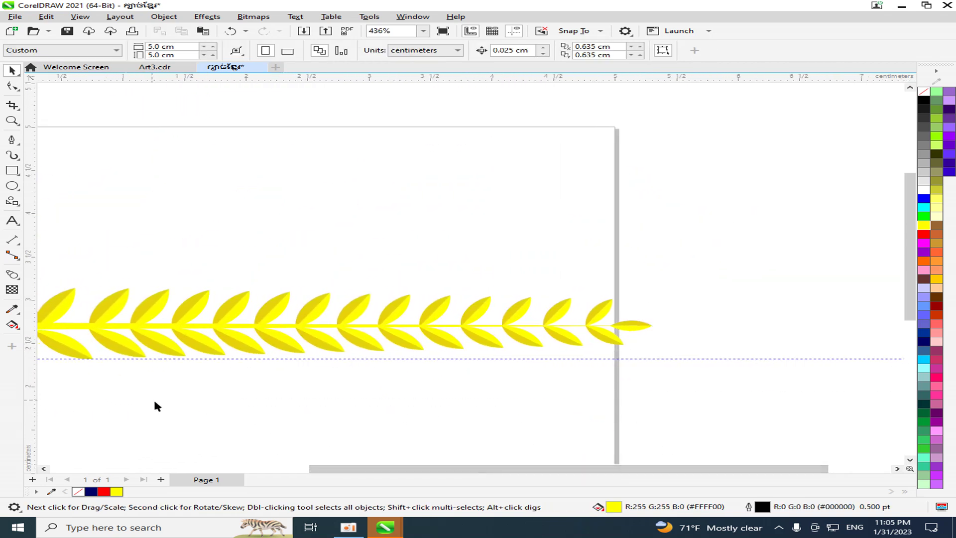
left_click_drag(389, 468, 290, 420)
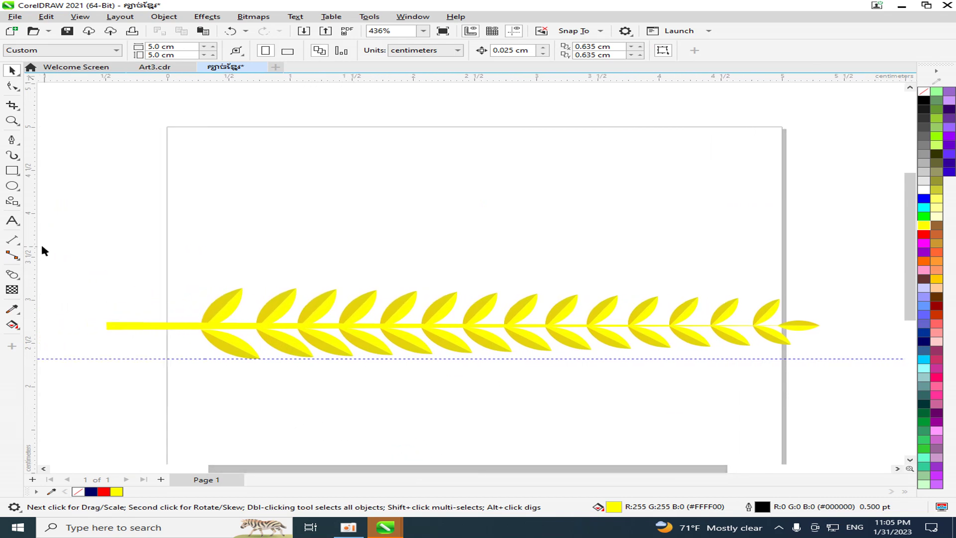
left_click_drag(168, 376, 892, 415)
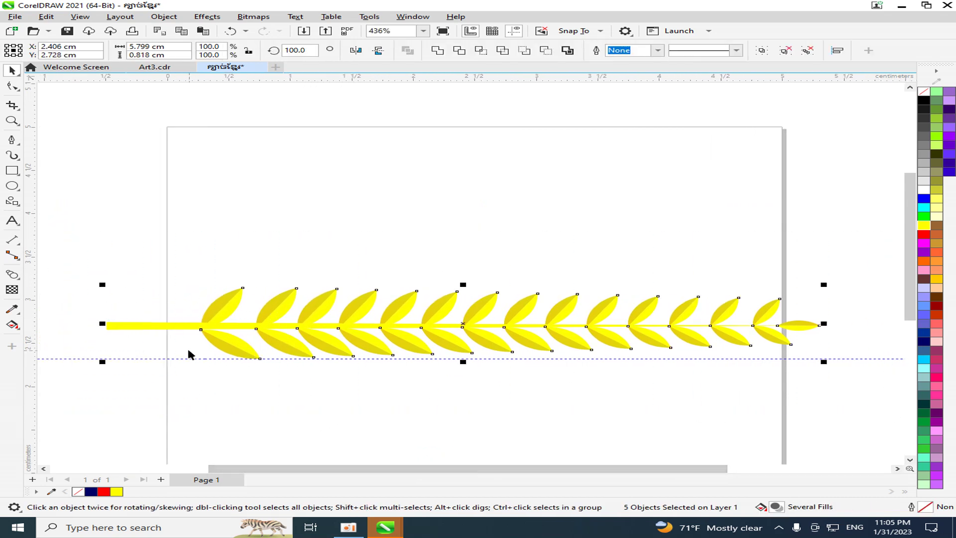
scroll(199, 324, "up", 5)
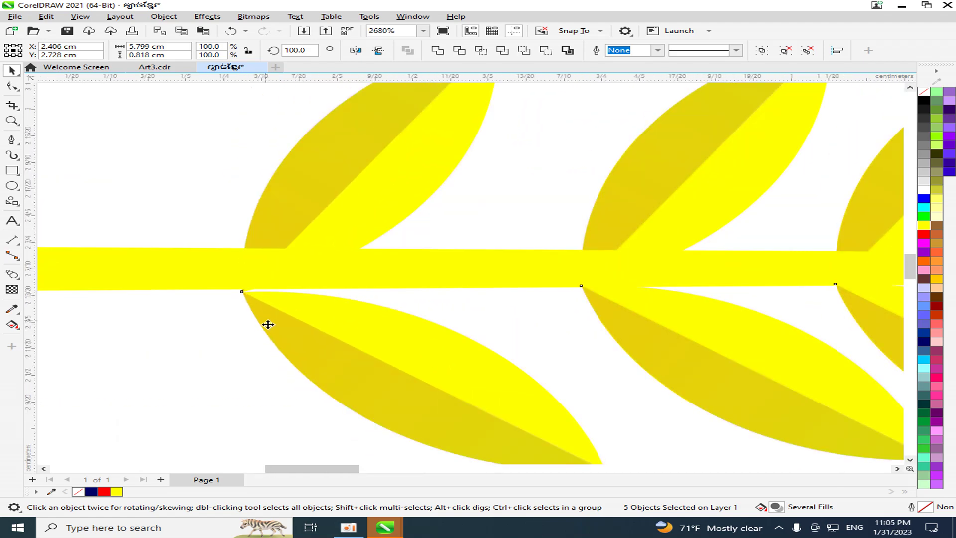
scroll(318, 346, "down", 2)
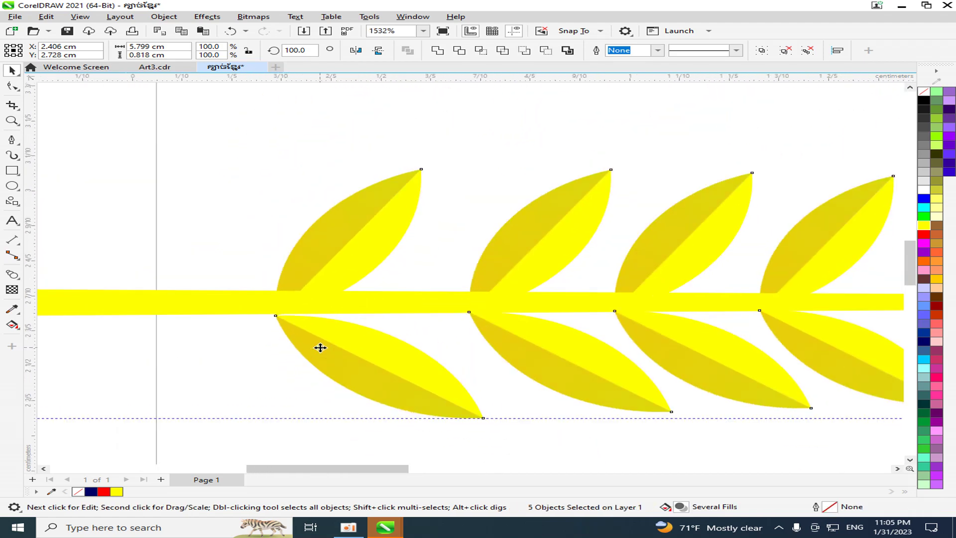
left_click(263, 377)
Move the leaf pair at the stem's thick end up to about X 0.511, Y 2.737 cm so its lower leaf meets the stem.
left_click(345, 363)
scroll(286, 337, "up", 2)
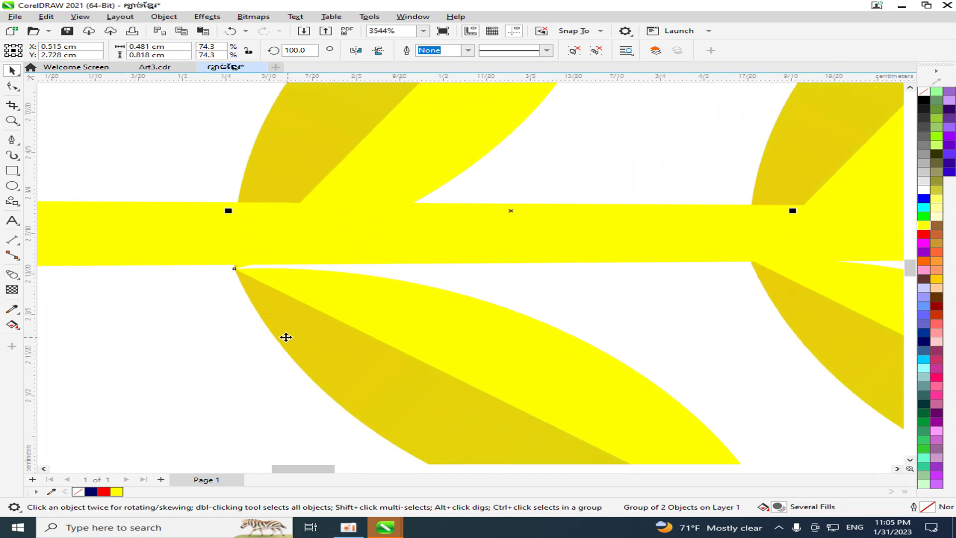
scroll(286, 338, "up", 1)
left_click_drag(314, 328, 310, 323)
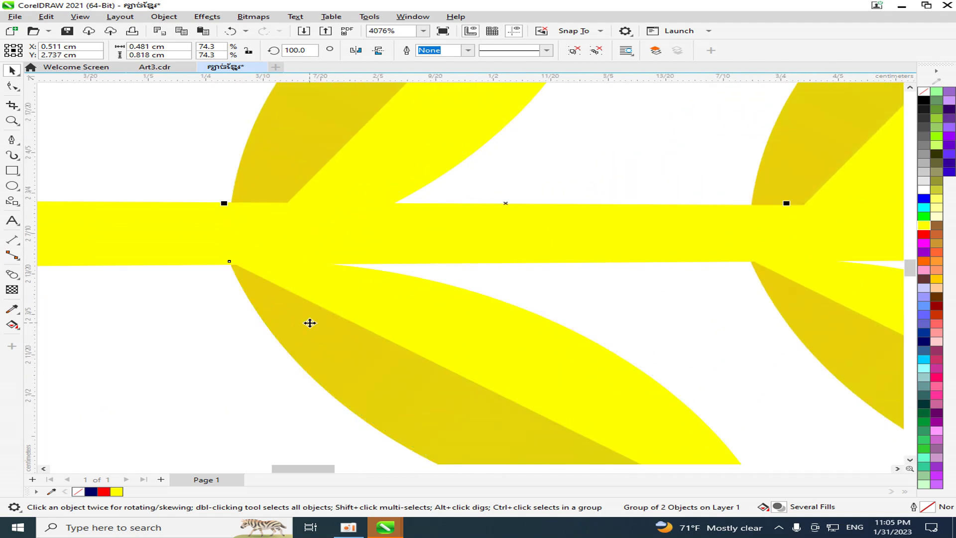
scroll(310, 322, "down", 3)
scroll(363, 388, "down", 1)
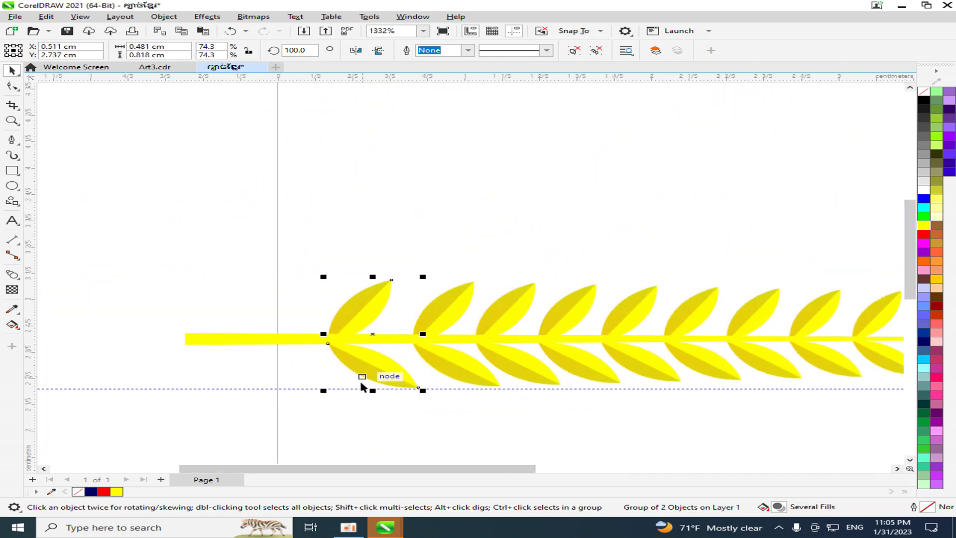
scroll(510, 389, "up", 2)
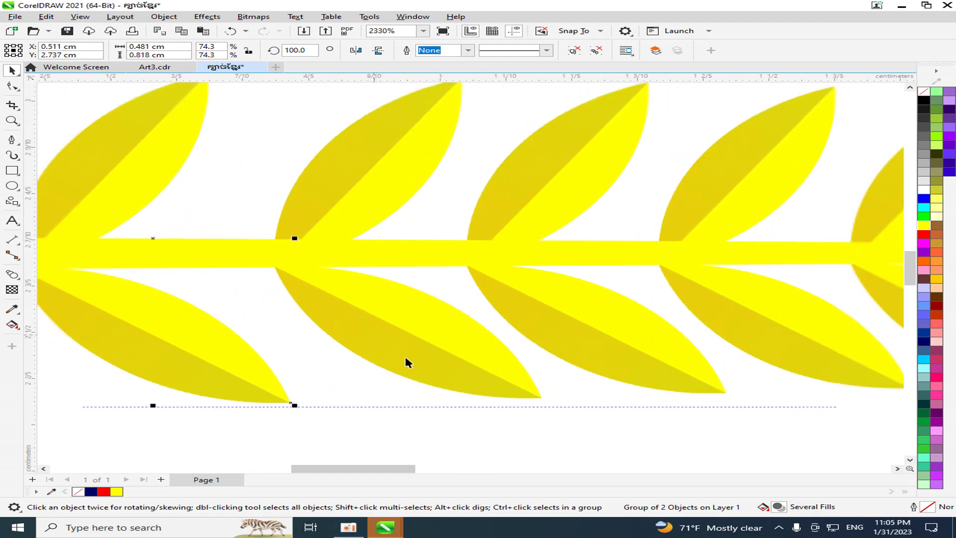
Group all the leaf pairs, the tip leaf and the stem into a single branch.
scroll(406, 362, "down", 2)
left_click_drag(453, 468, 663, 468)
scroll(642, 439, "down", 3)
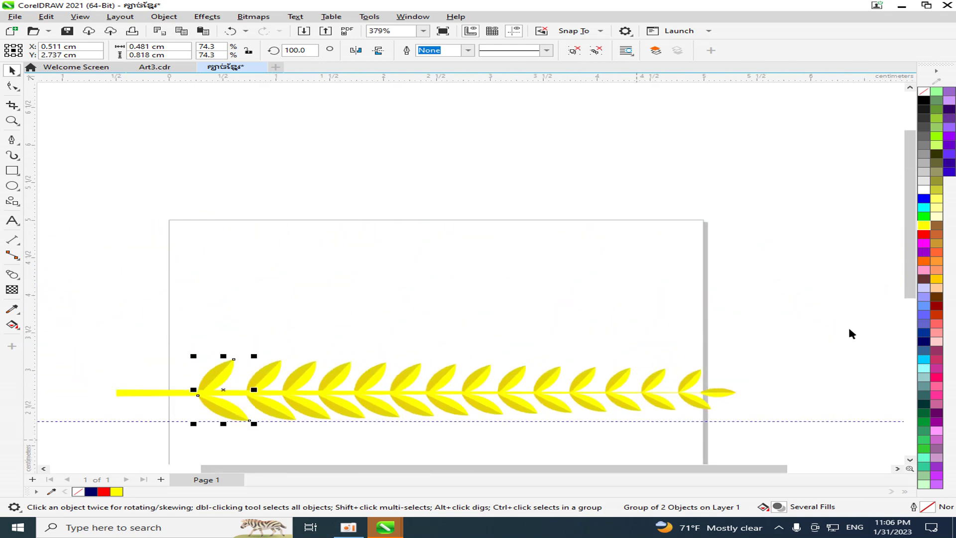
left_click_drag(903, 287, 902, 350)
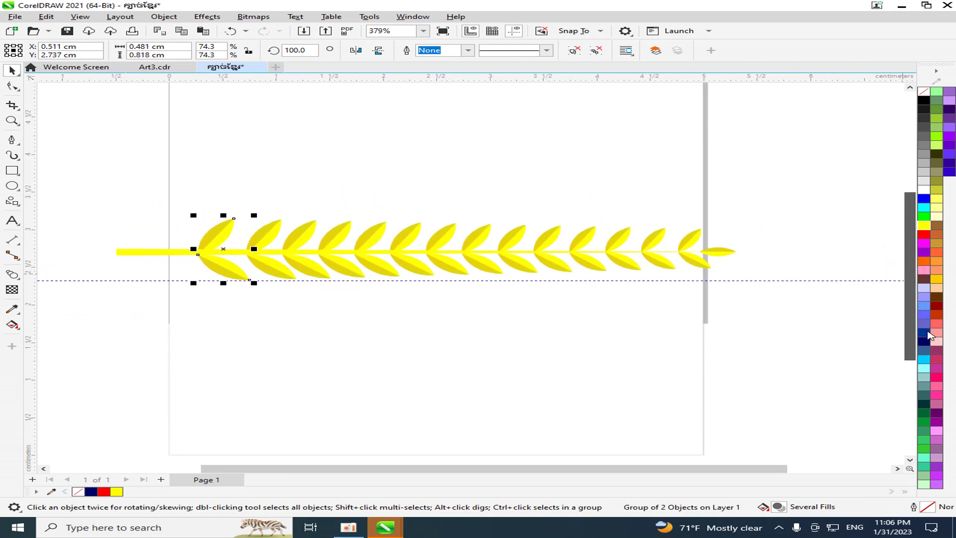
left_click(660, 380)
left_click_drag(60, 168, 796, 312)
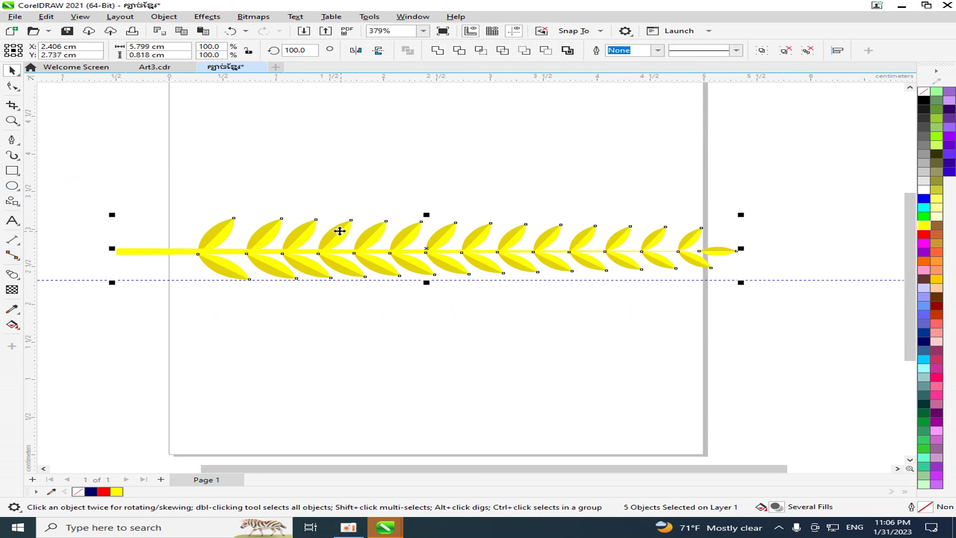
right_click(341, 224)
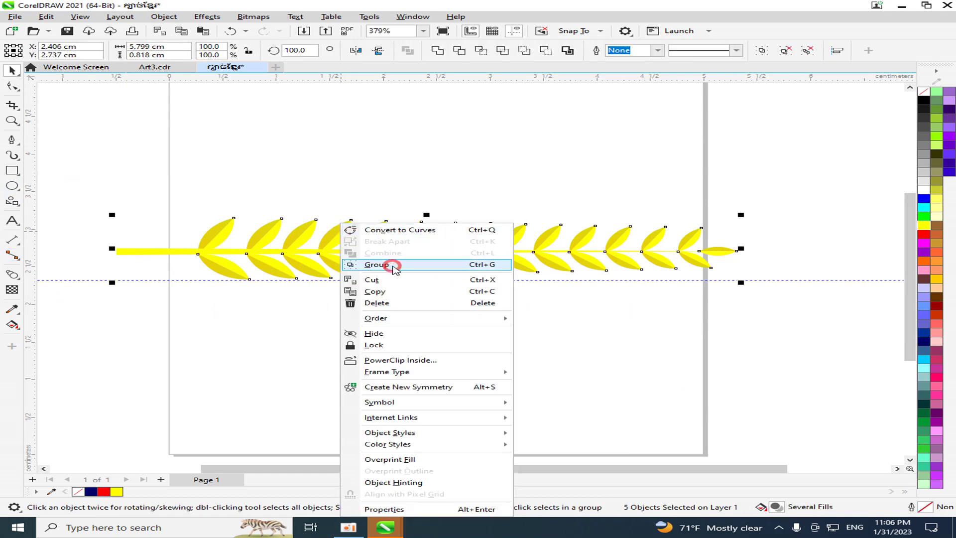
left_click(395, 268)
Move the branch above the page to X 2.337, Y 5.494 cm and place a copy on the page at X 2.704, Y 2.573 cm.
scroll(504, 293, "down", 2)
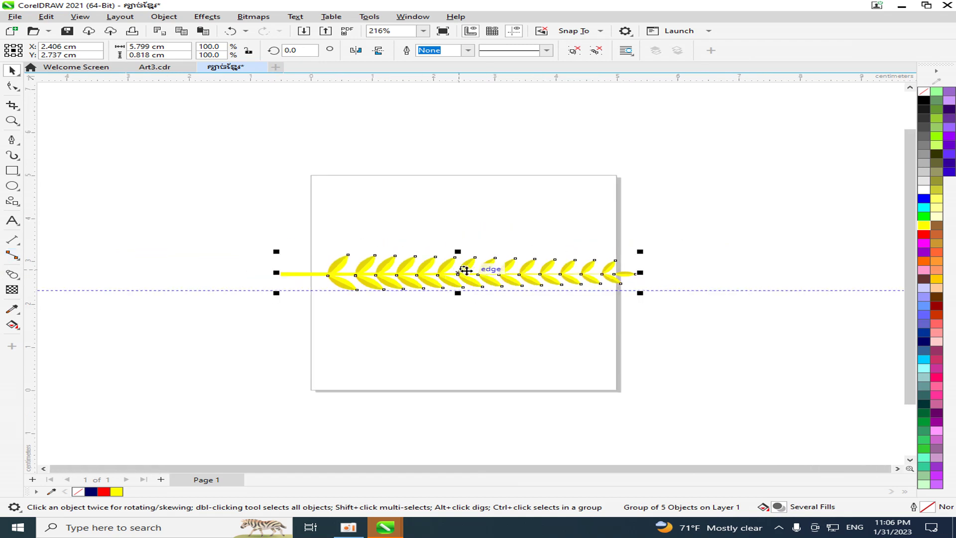
left_click_drag(464, 272, 459, 153)
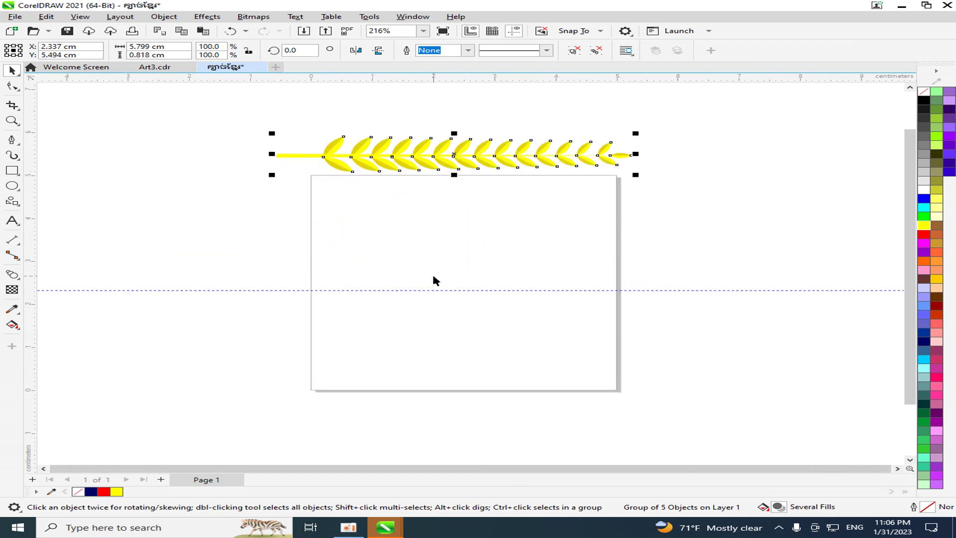
left_click_drag(448, 153, 471, 280)
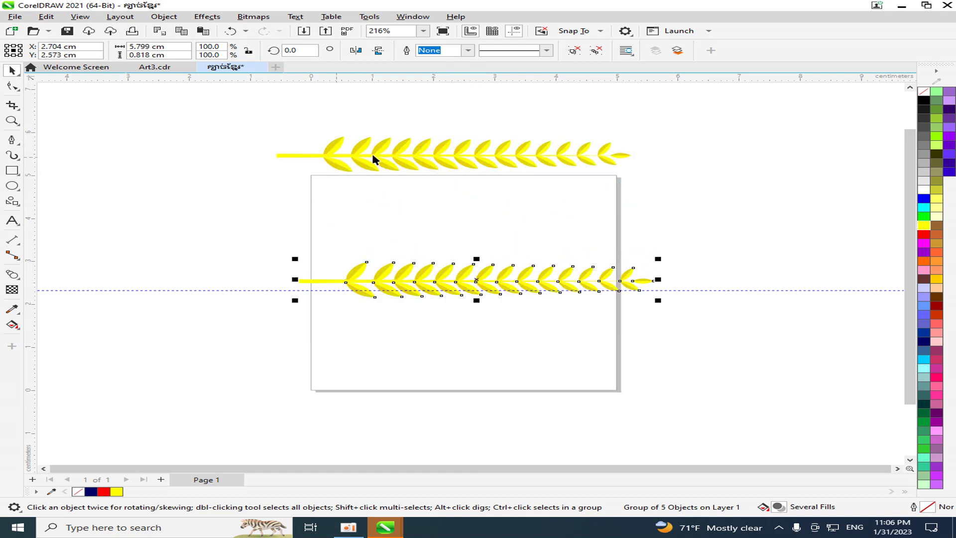
left_click(482, 342)
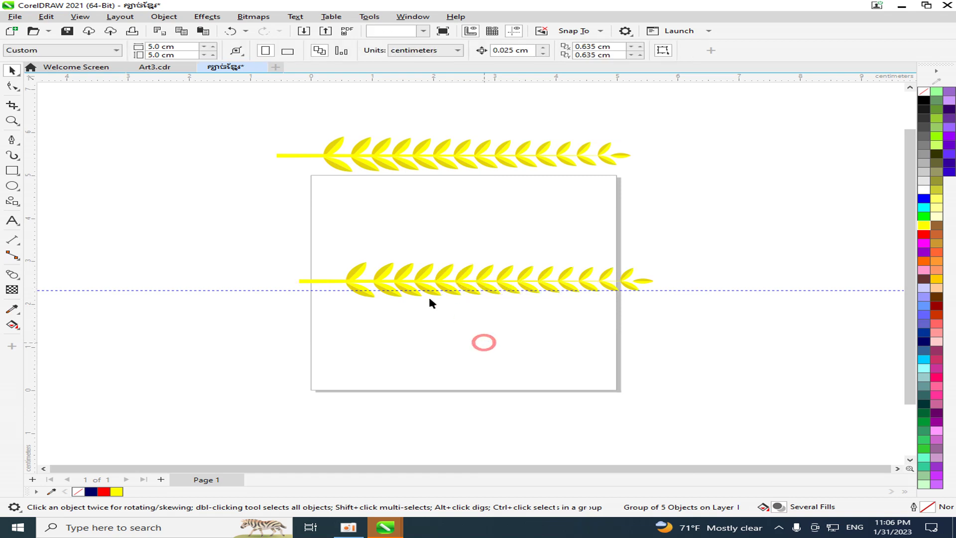
Select the branch copy on the page and open the Artistic Media settings.
scroll(420, 299, "up", 2)
left_click(409, 280)
left_click(443, 347)
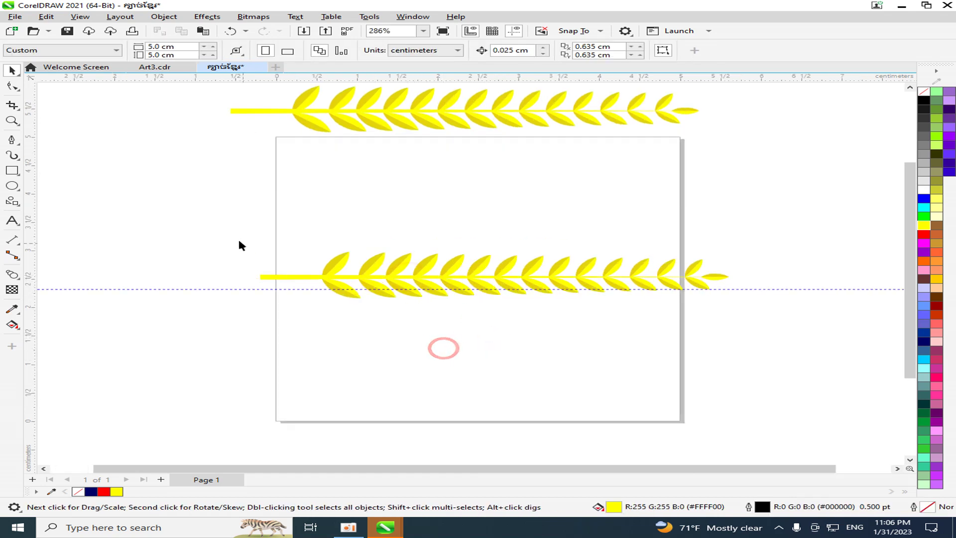
left_click_drag(208, 209, 889, 362)
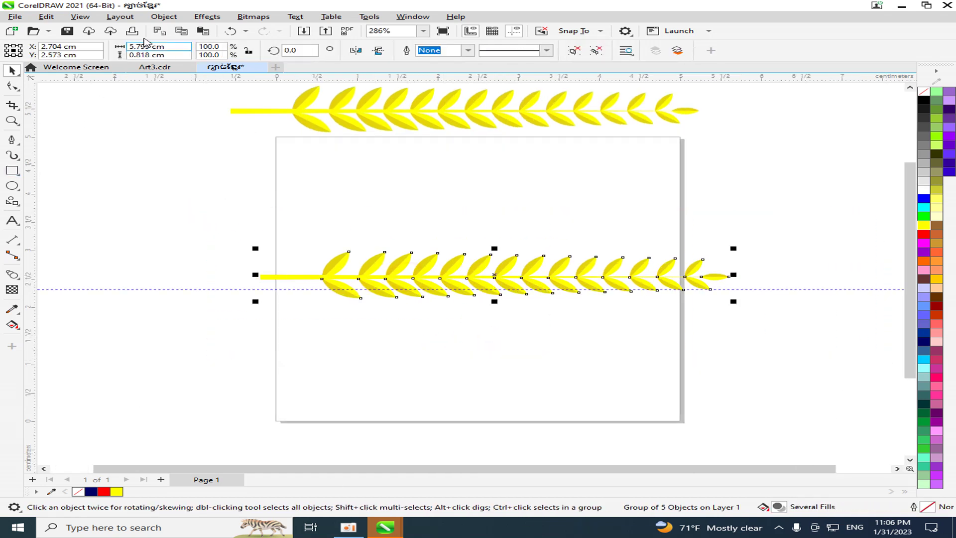
left_click(158, 17)
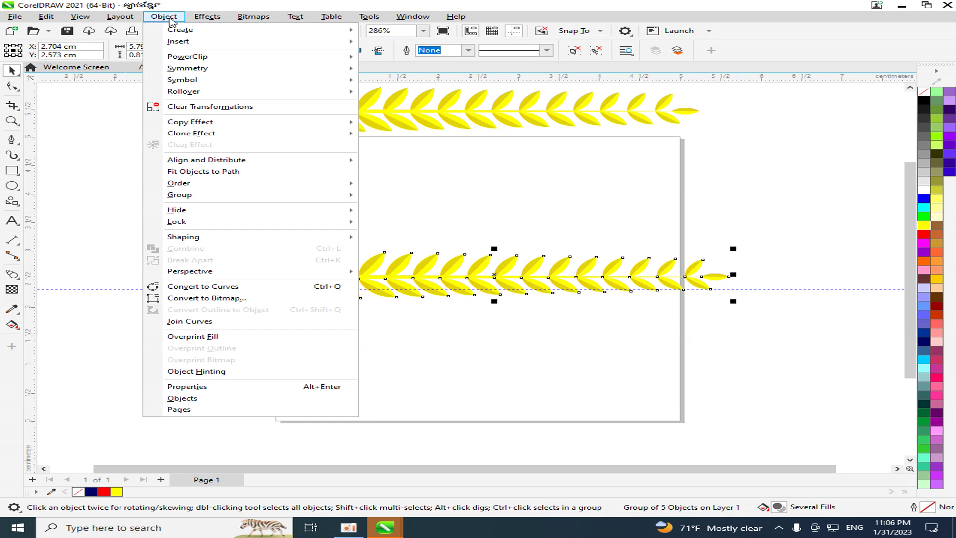
mouse_move(200, 19)
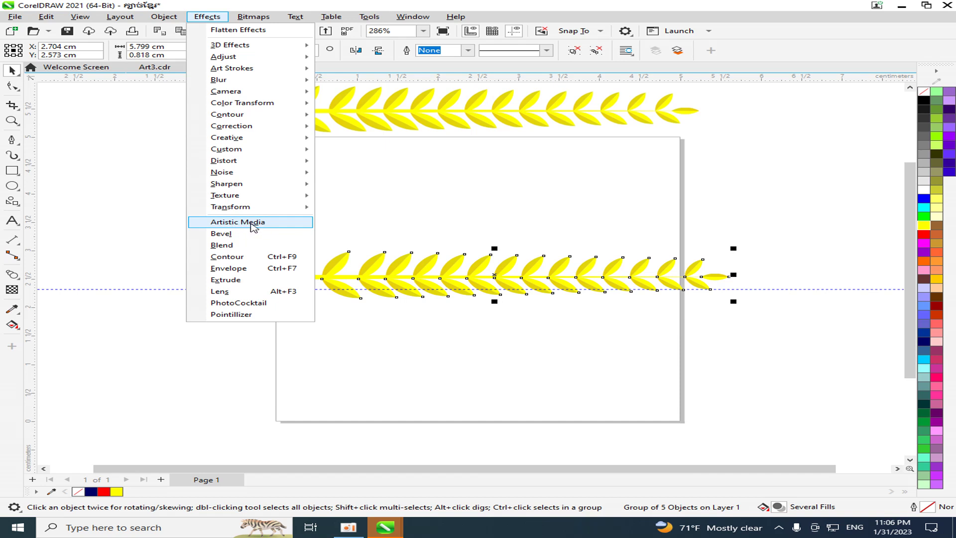
left_click(251, 223)
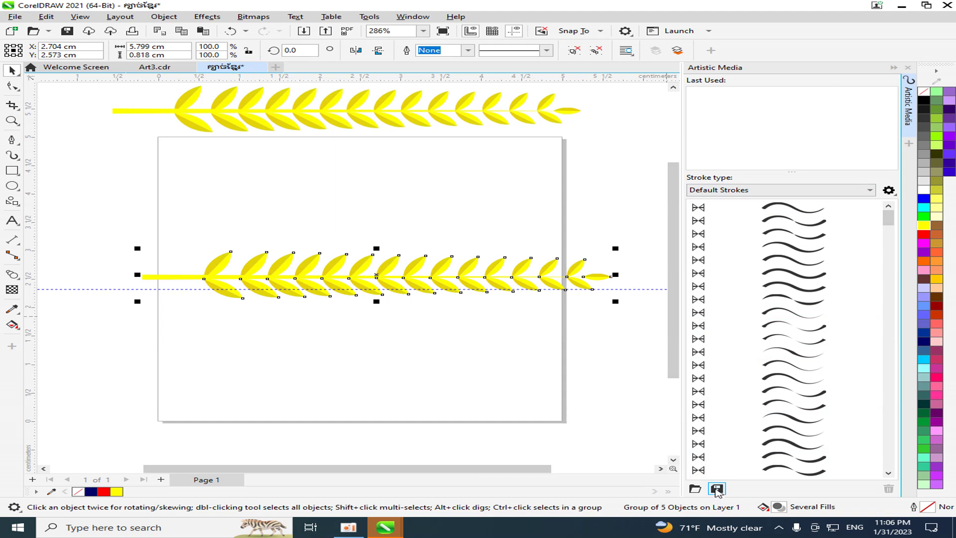
Save the selected branch as a new Artistic Media brush stroke named "Art Good" in the Artistic Media folder.
left_click(717, 489)
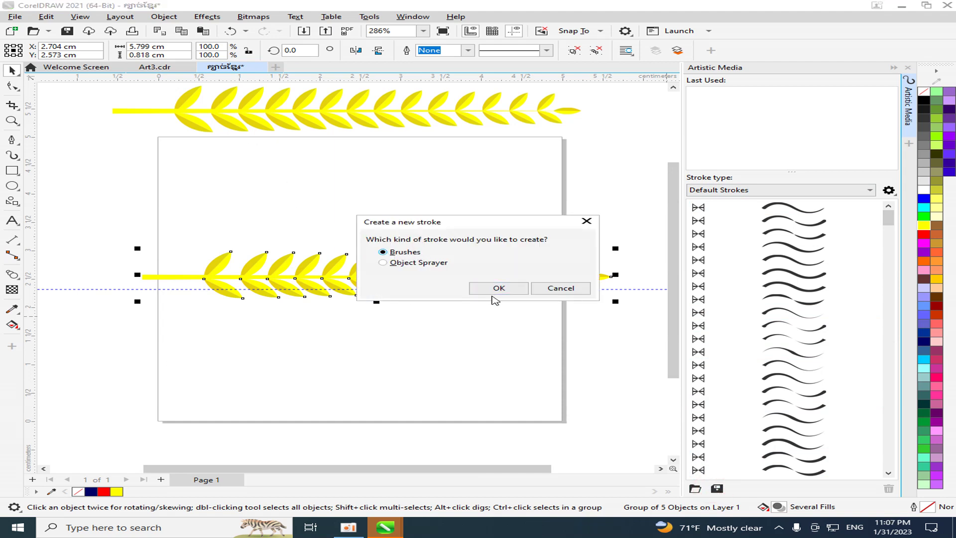
left_click(496, 289)
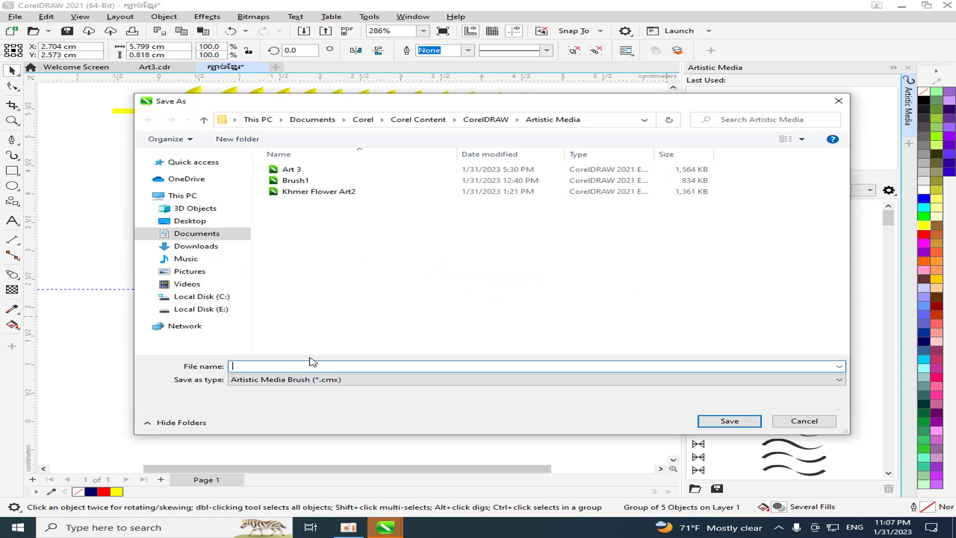
type("Art")
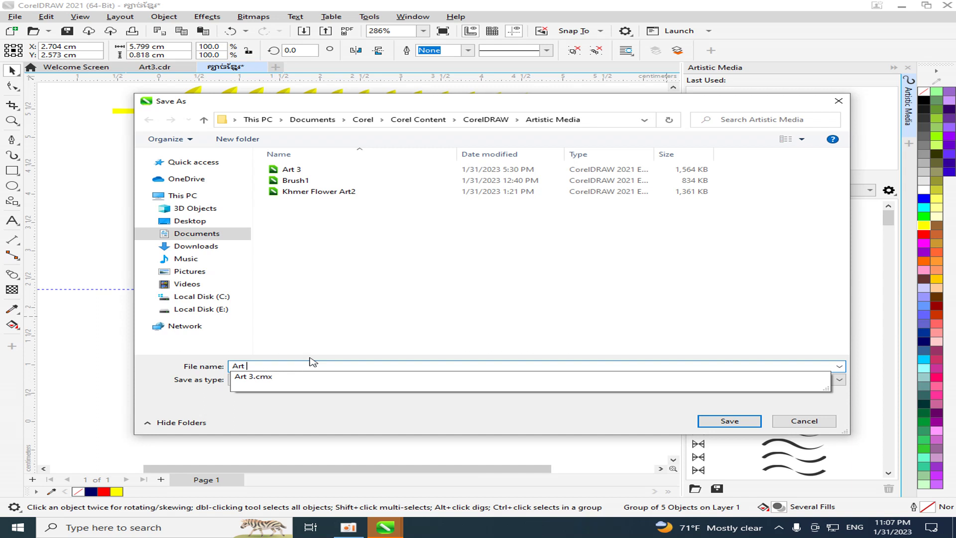
type("Good")
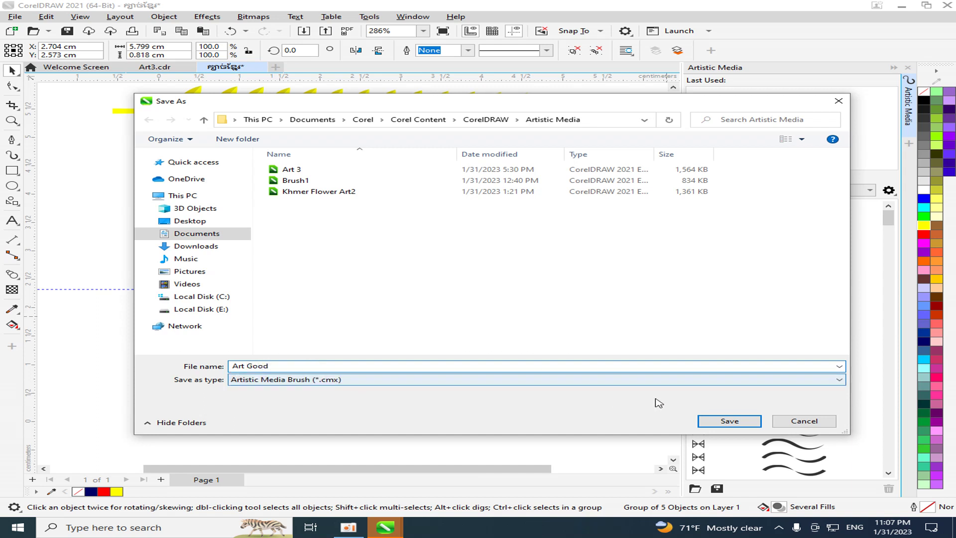
left_click(730, 421)
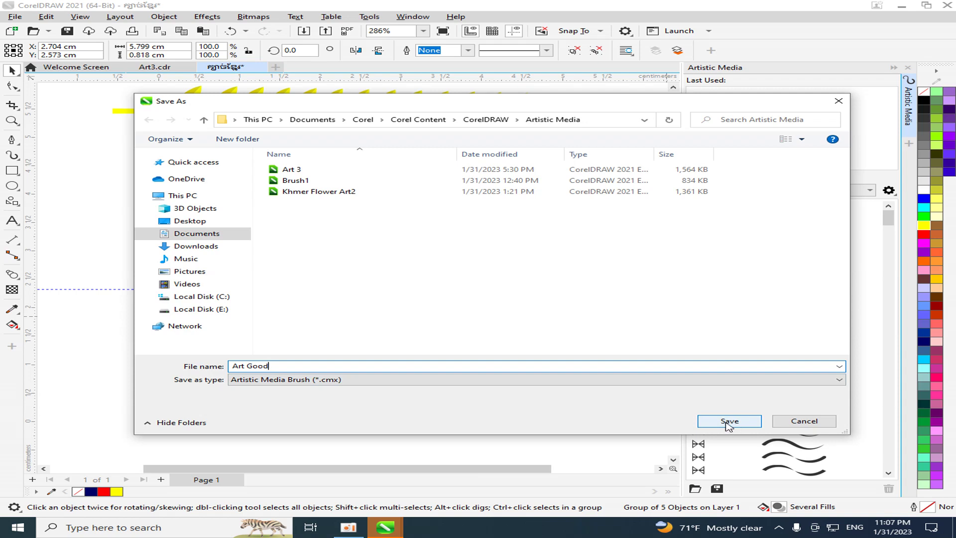
left_click(730, 421)
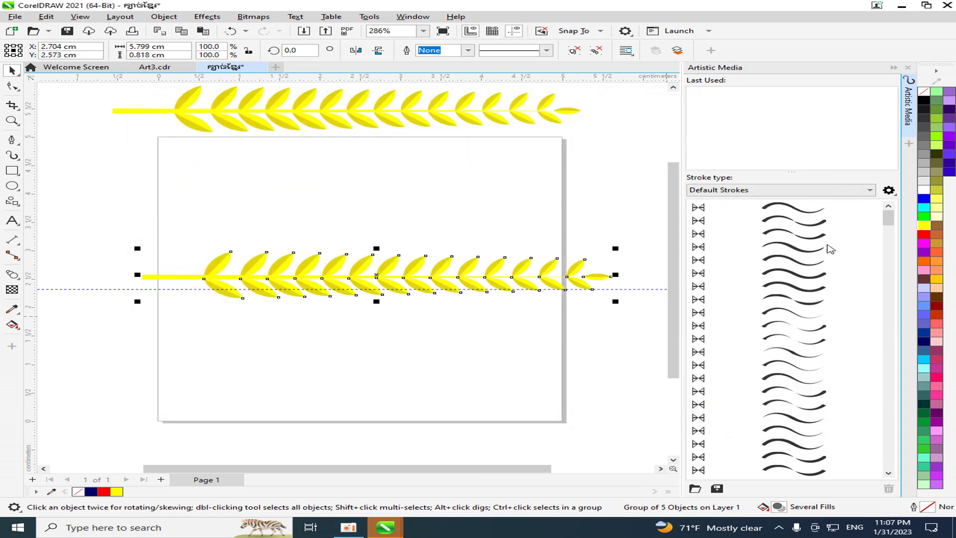
Find the new yellow leaf-branch brush among the default strokes and clear the object selection.
left_click(829, 247)
scroll(822, 463, "down", 10)
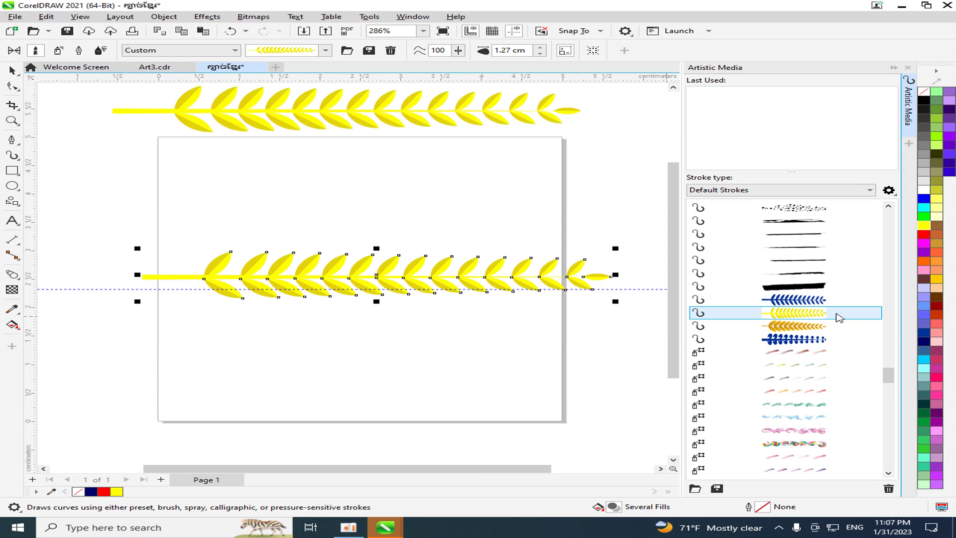
key("Escape")
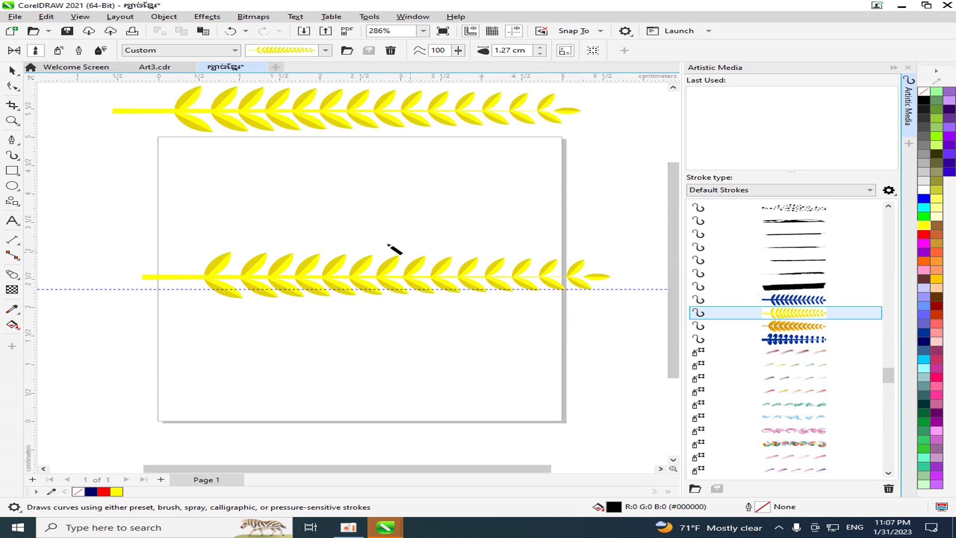
Delete the branch copy from the page, keeping the original branch above it.
left_click(10, 69)
left_click(362, 268)
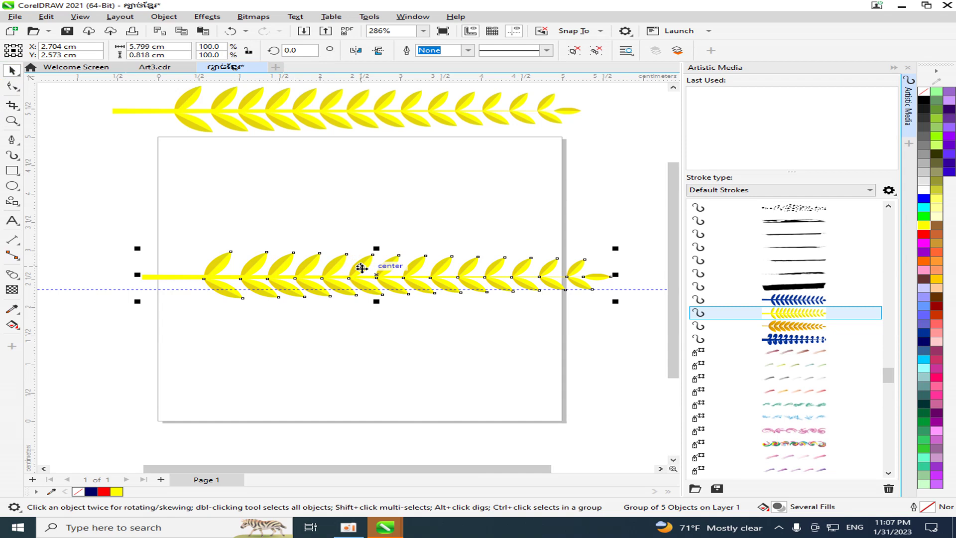
key("Delete")
left_click(186, 95)
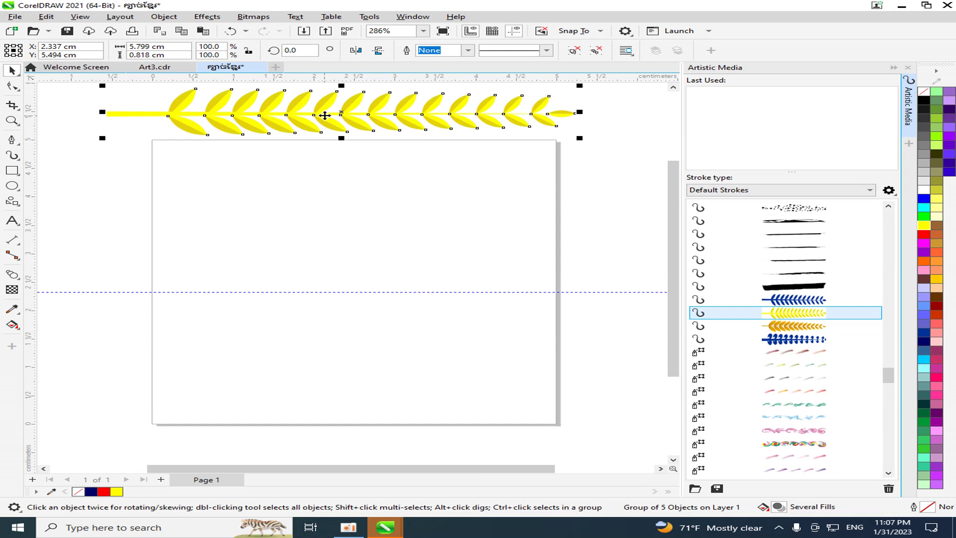
scroll(349, 100, "down", 1)
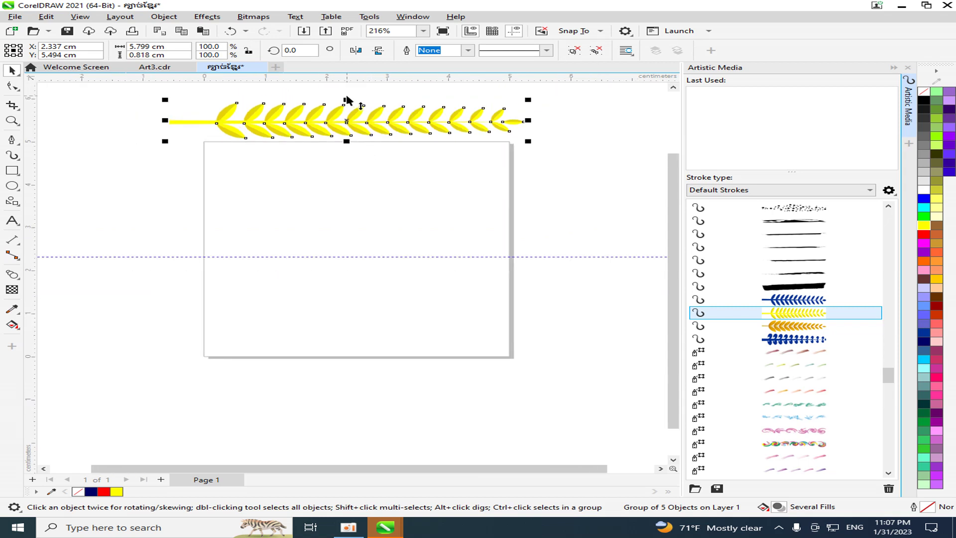
scroll(337, 110, "up", 1)
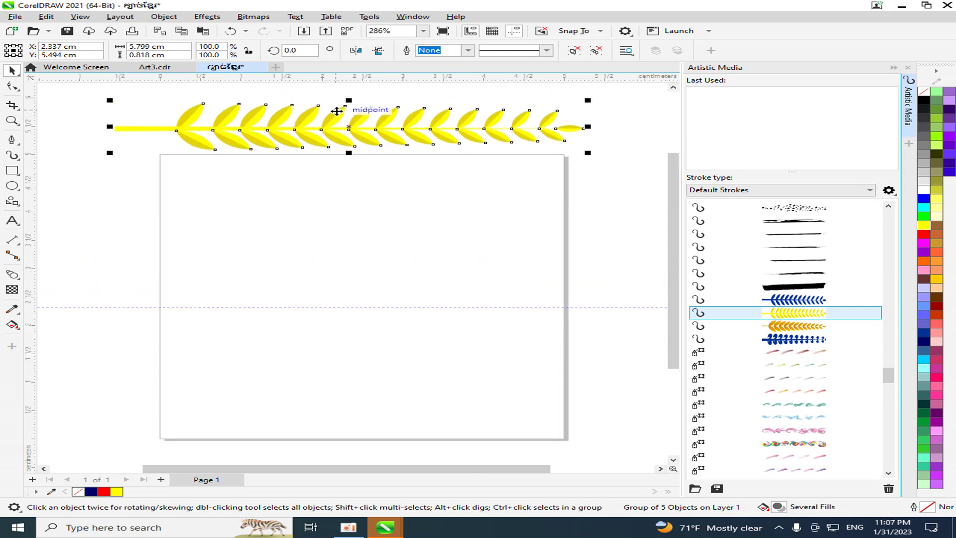
Start an ellipse on the empty page with nothing selected.
left_click(363, 213)
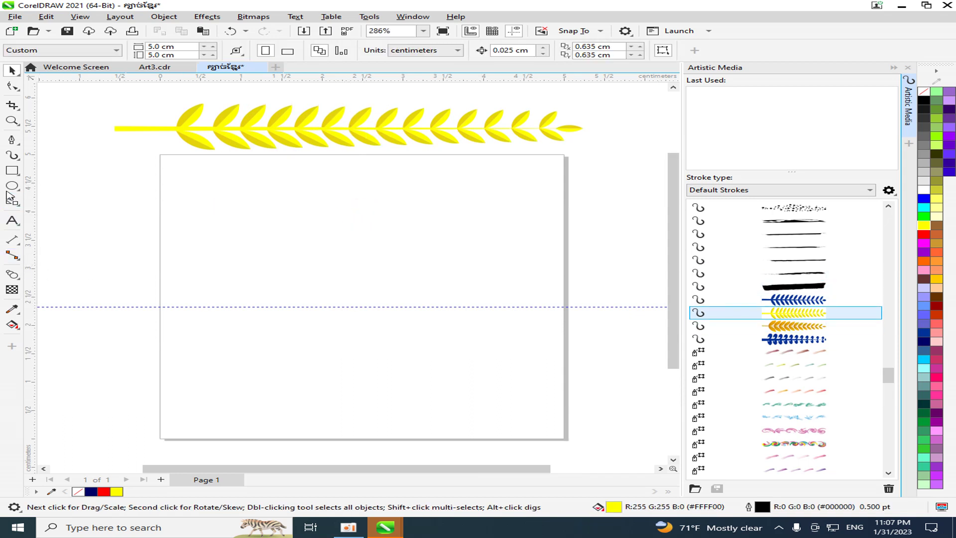
left_click(8, 187)
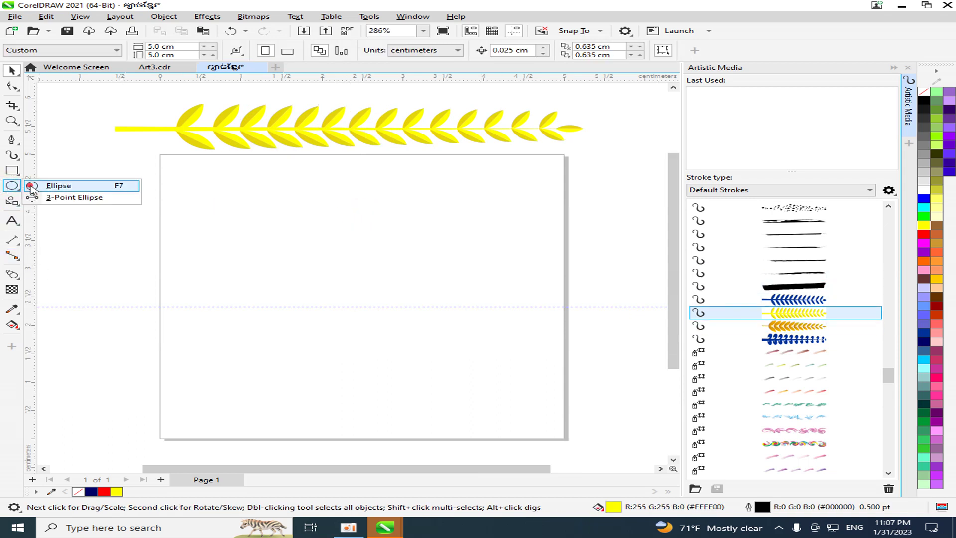
left_click(31, 188)
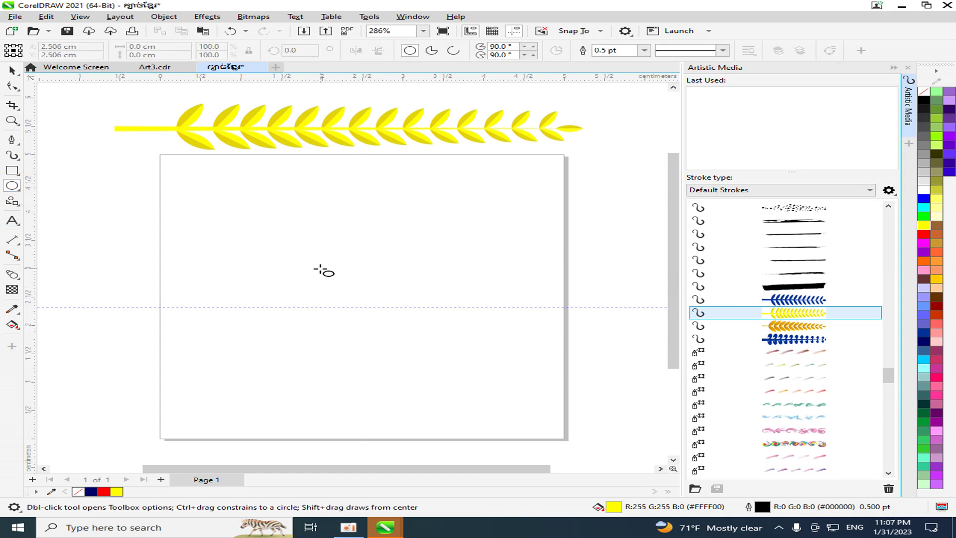
Draw a circle about 3.58 cm in diameter, move it to the middle of the page and remove its fill.
left_click_drag(246, 227, 497, 433)
left_click(12, 70)
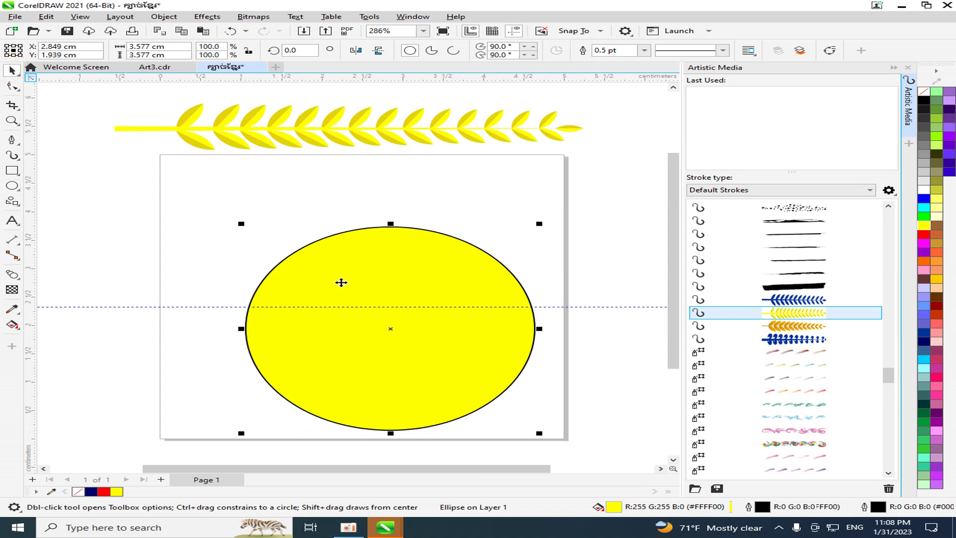
left_click_drag(342, 283, 311, 257)
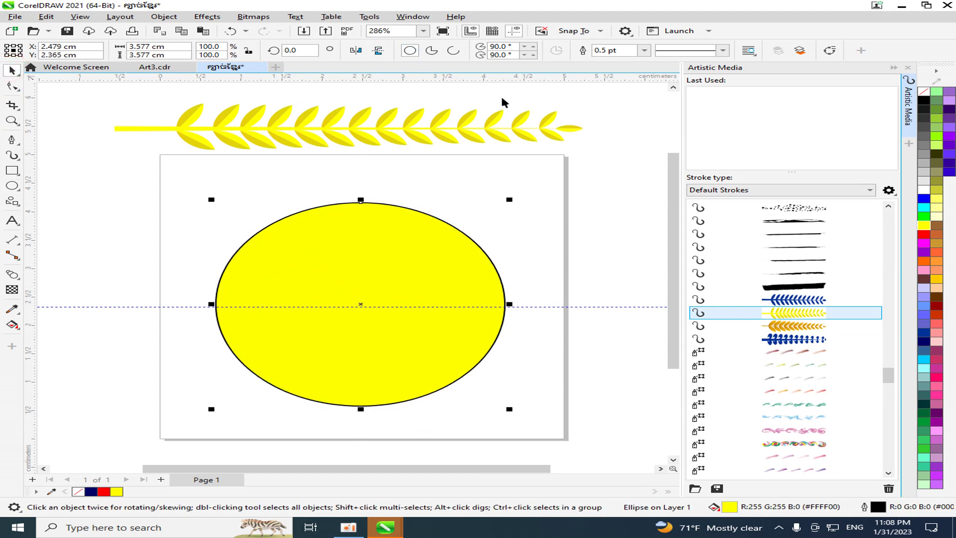
left_click(924, 92)
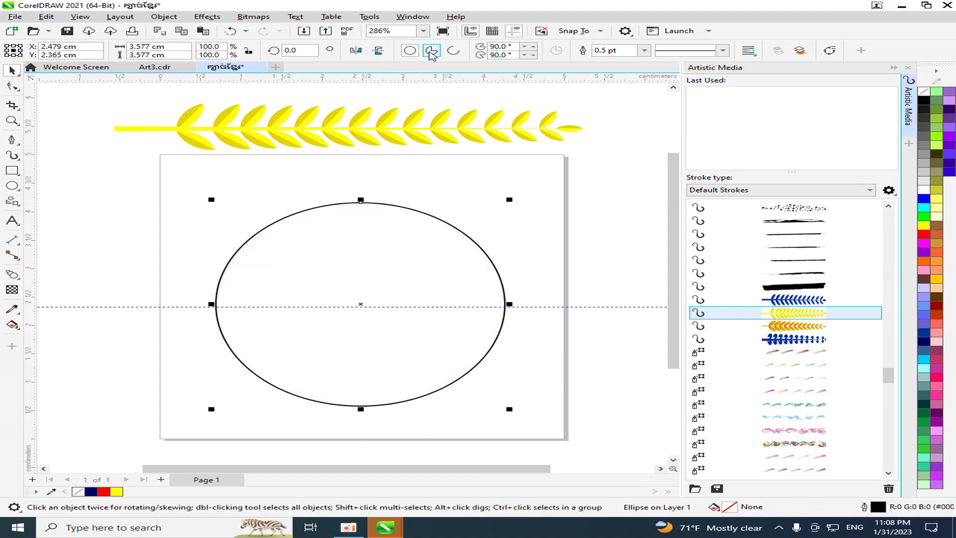
Convert the circle into an open arc running from 0° to 270°.
left_click(453, 51)
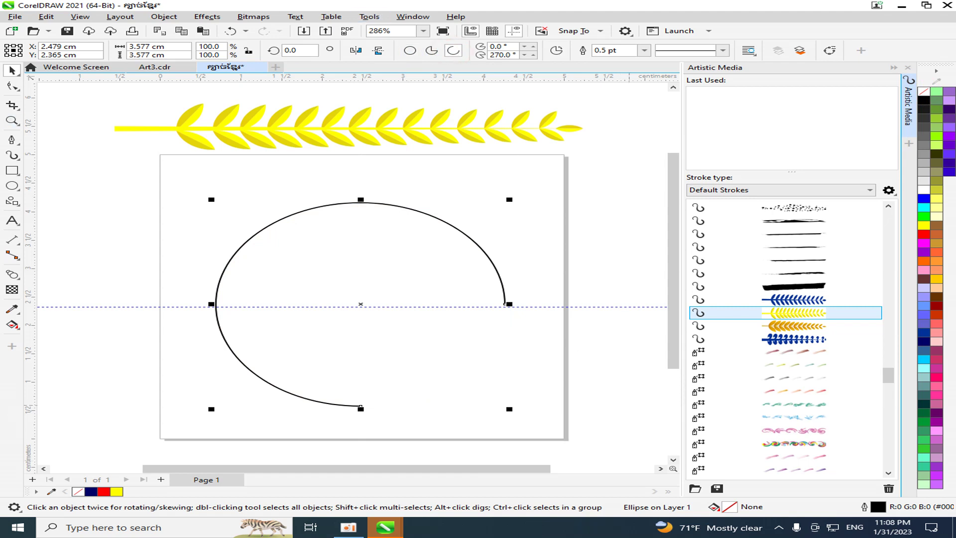
left_click(558, 51)
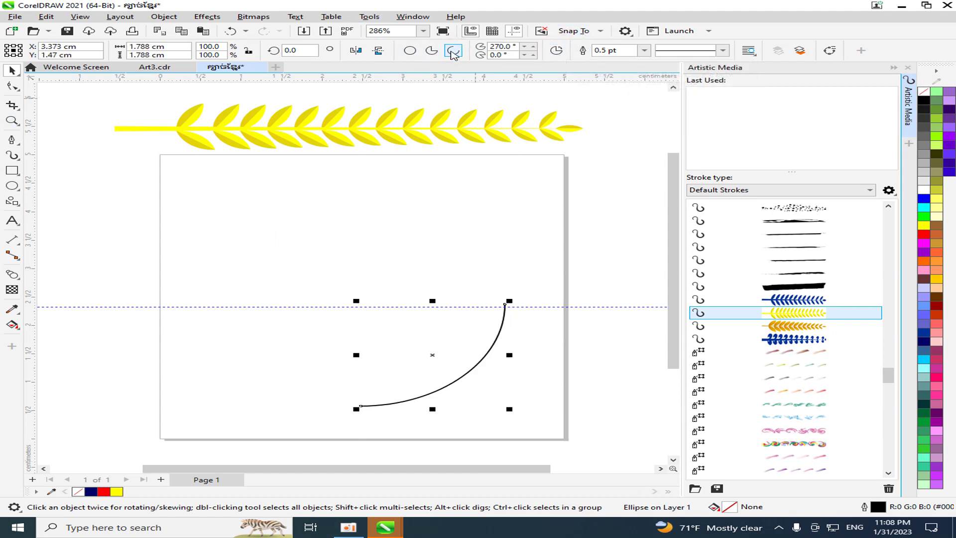
left_click(453, 50)
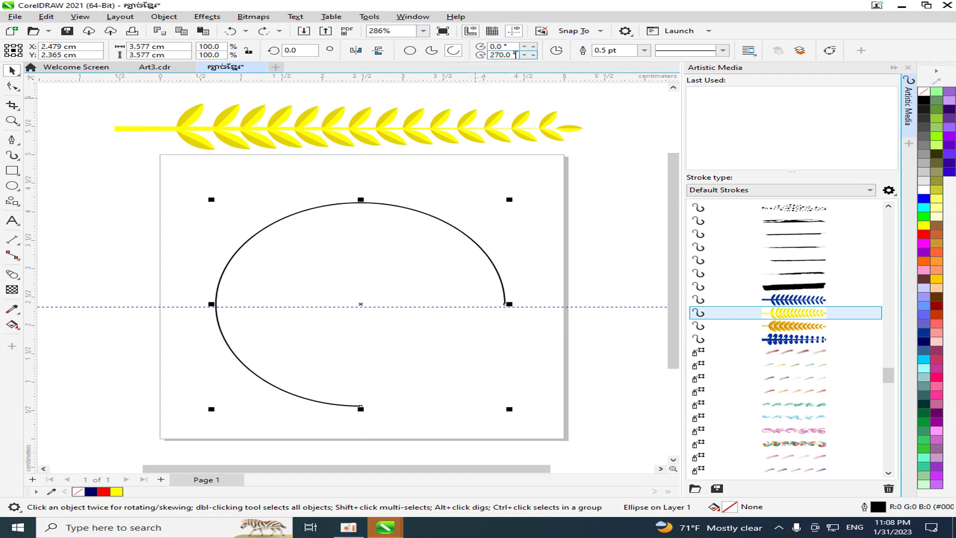
Set the arc's starting angle to 104°, keeping the ending angle at 270°.
left_click(525, 46)
left_click(534, 47)
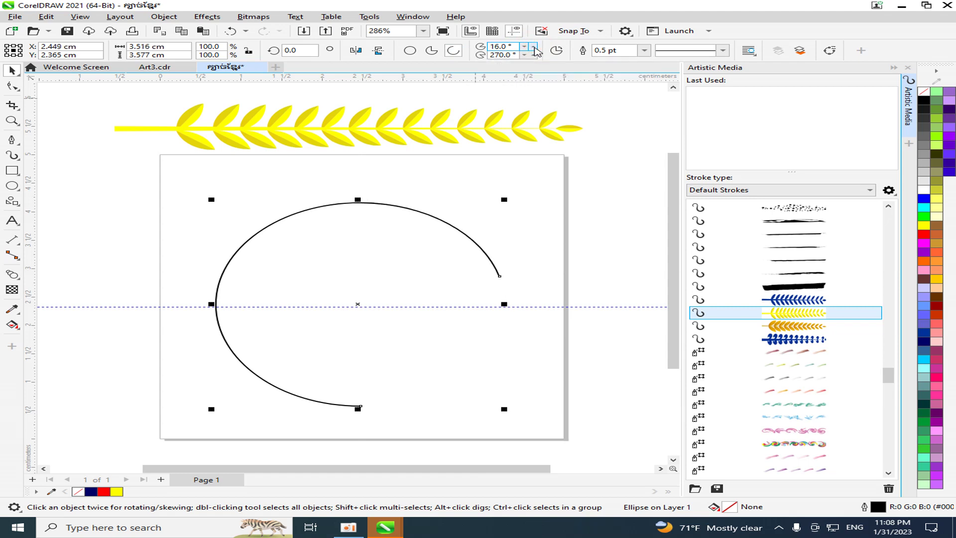
left_click(534, 46)
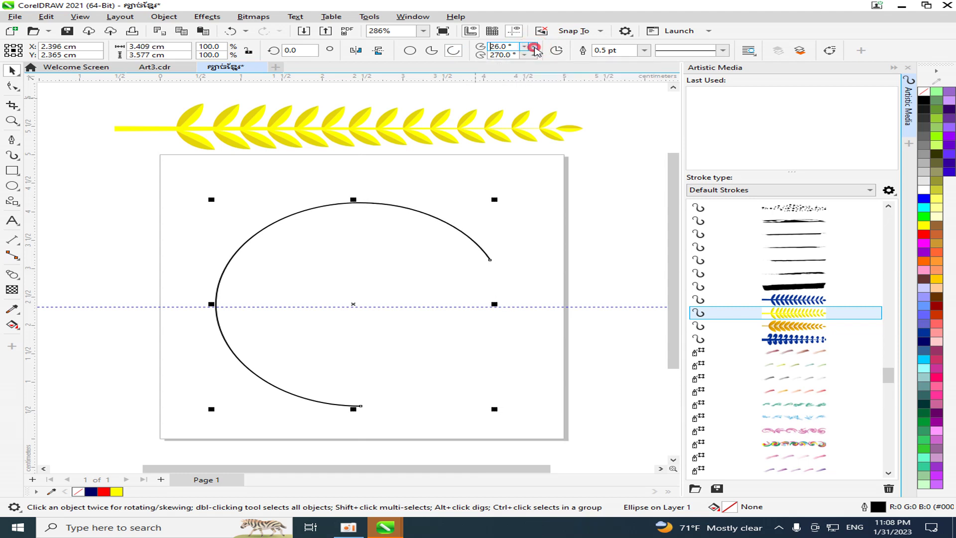
left_click(534, 47)
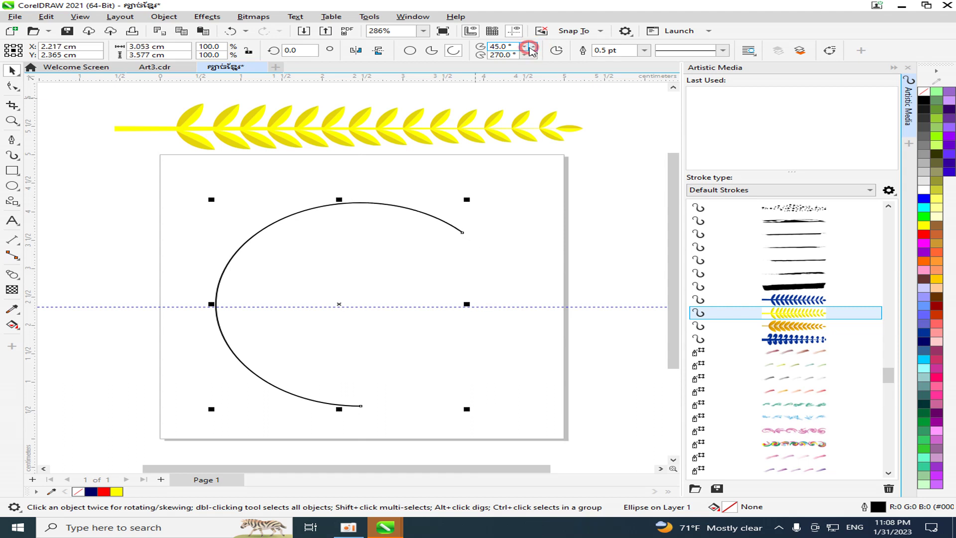
left_click(531, 47)
left_click(531, 47)
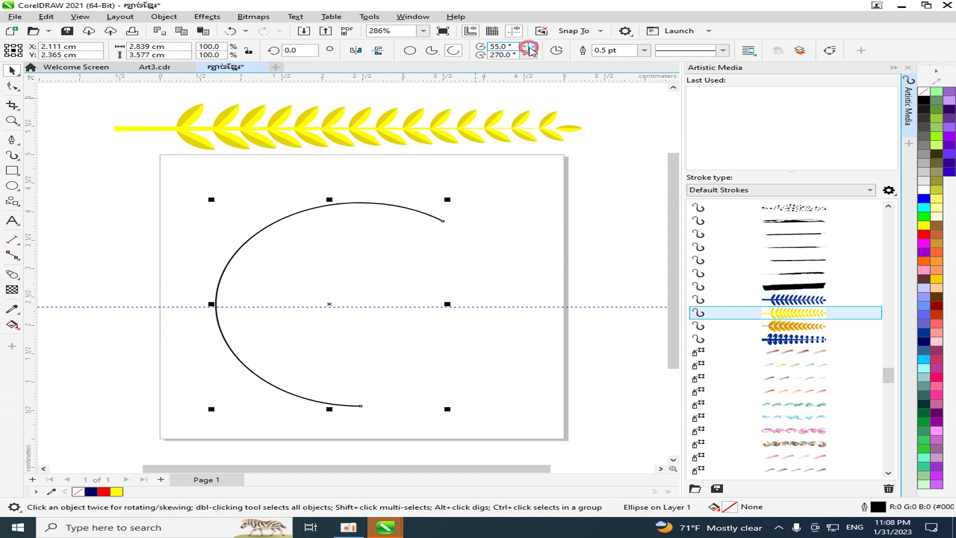
left_click(531, 53)
left_click(531, 53)
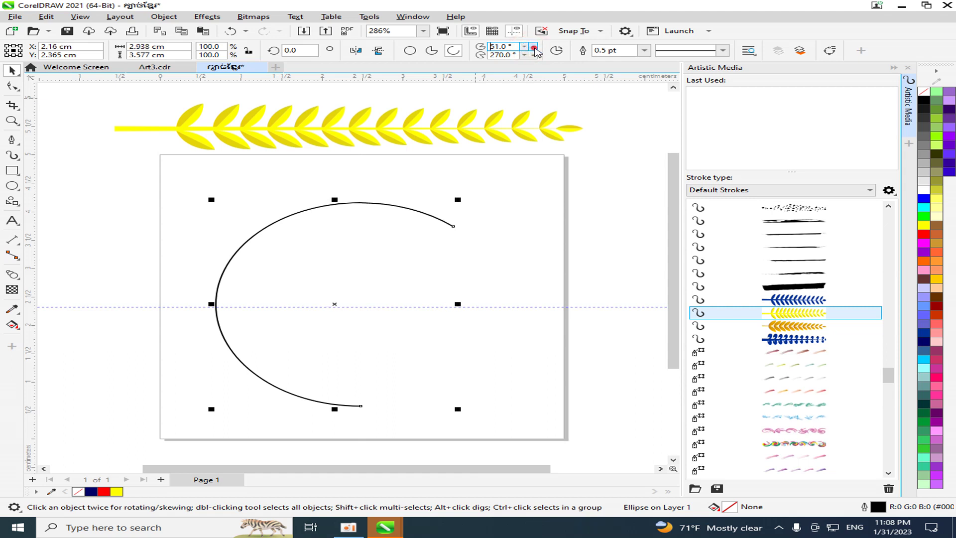
left_click(532, 47)
left_click(532, 47)
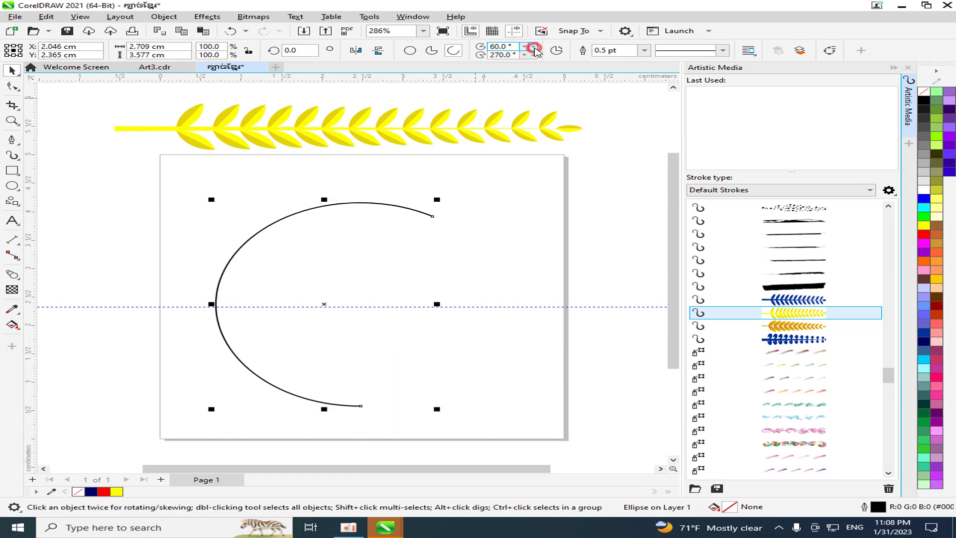
left_click(534, 47)
left_click(534, 47)
left_click(534, 47)
left_click(534, 47)
left_click(534, 48)
left_click(534, 48)
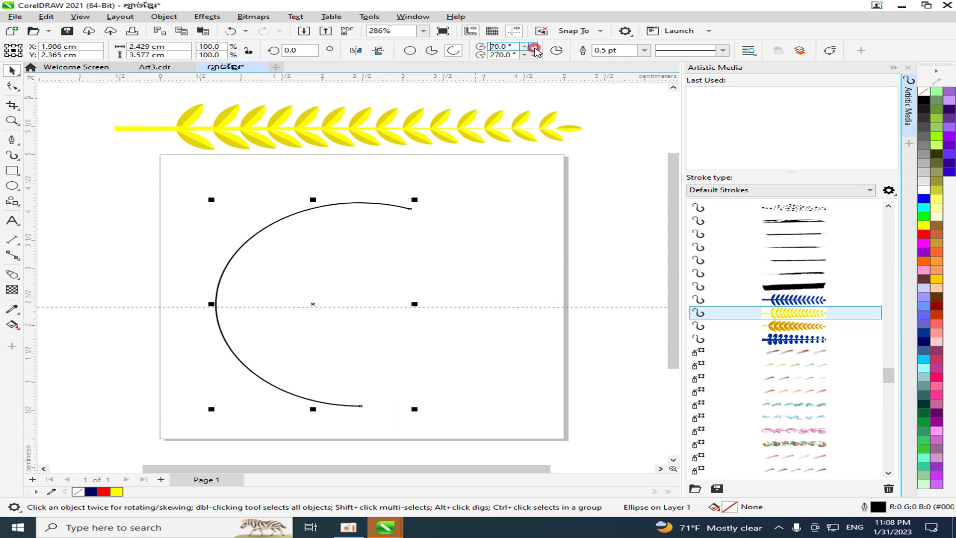
left_click(534, 46)
left_click(534, 47)
left_click(534, 47)
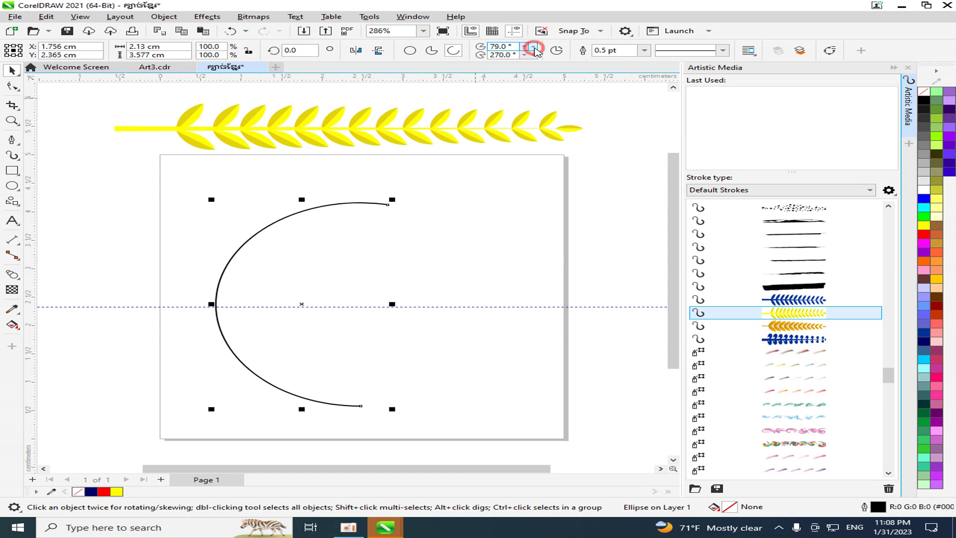
left_click(534, 47)
left_click(534, 47)
left_click(534, 47)
left_click(534, 46)
left_click(534, 47)
left_click(534, 46)
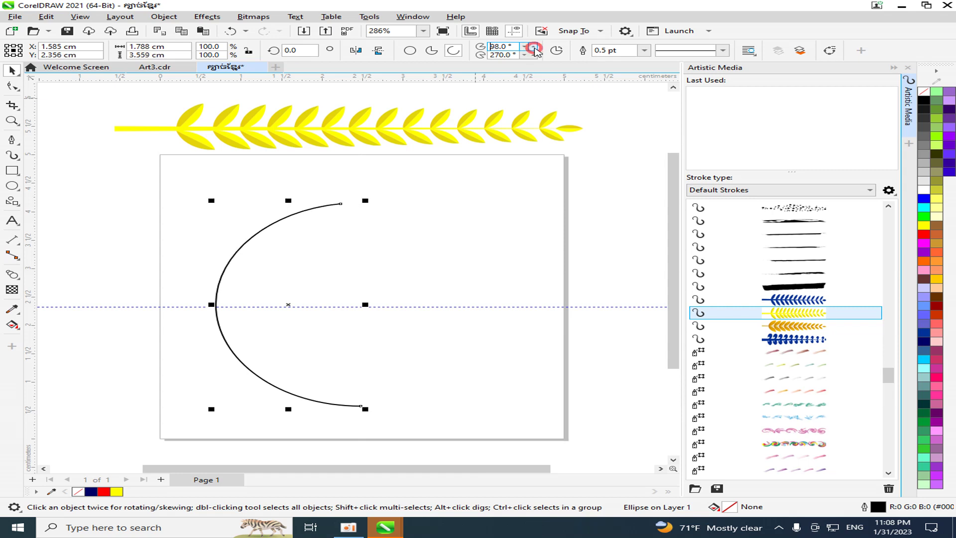
left_click(534, 46)
left_click(534, 47)
left_click(534, 47)
left_click(534, 47)
left_click(534, 47)
left_click(534, 47)
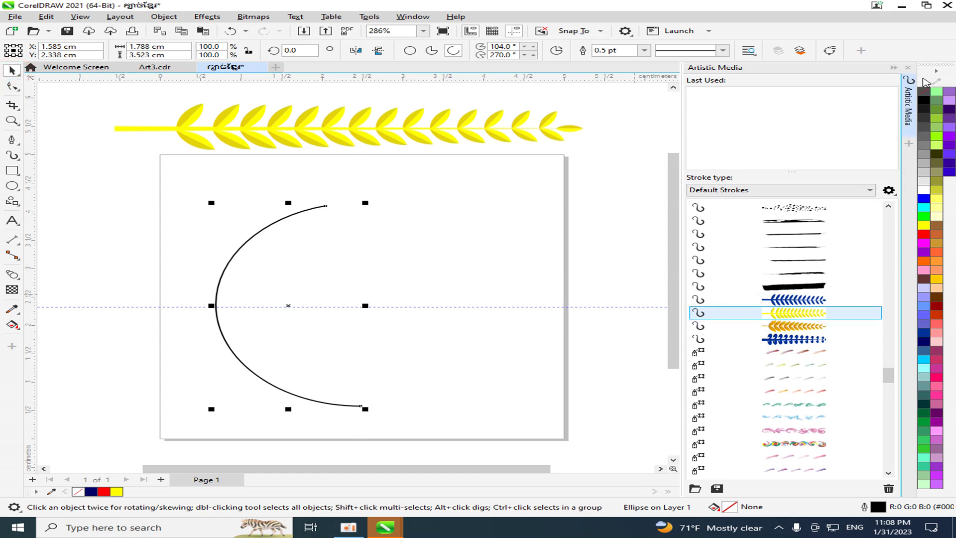
Apply the yellow leaf-branch Artistic Media stroke from Default Strokes to the arc.
left_click(909, 68)
left_click(573, 254)
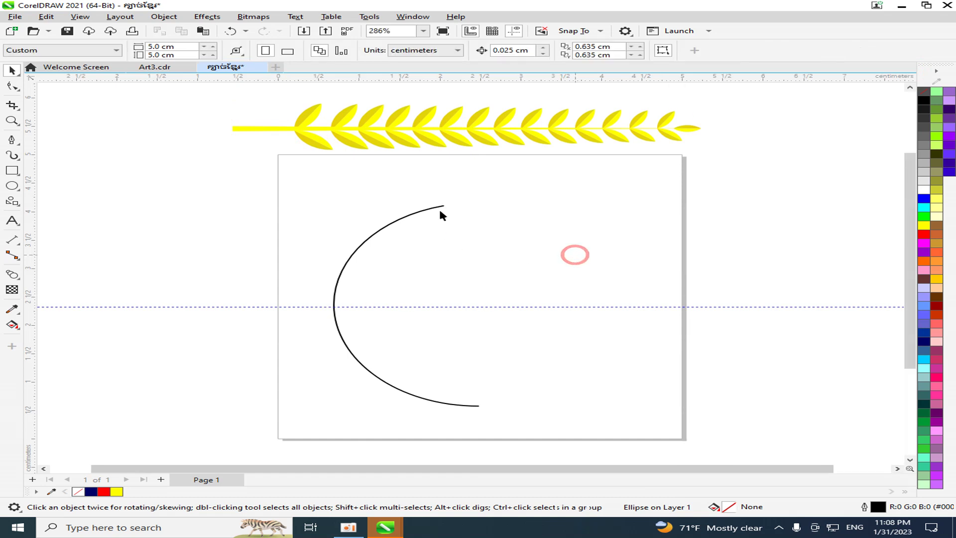
left_click(384, 222)
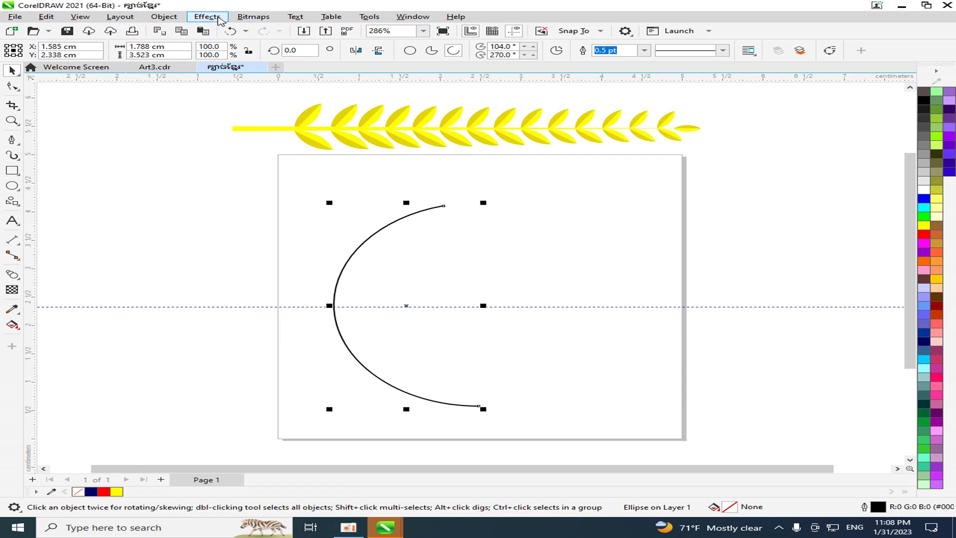
left_click(215, 19)
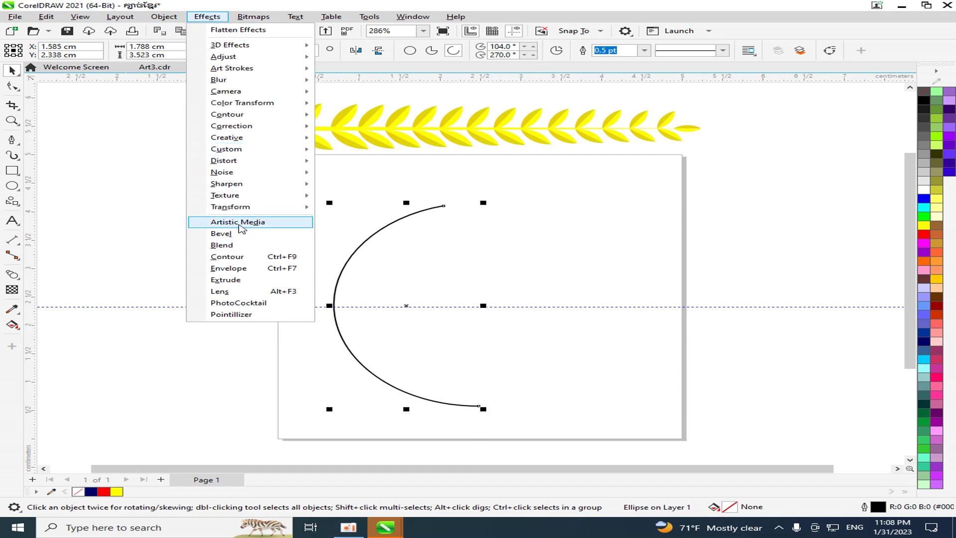
left_click(251, 222)
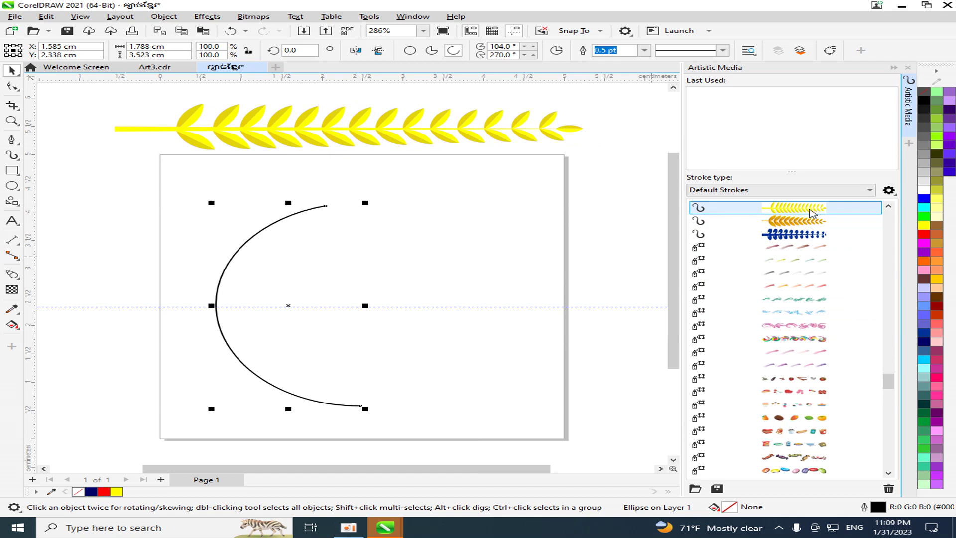
scroll(810, 213, "up", 3)
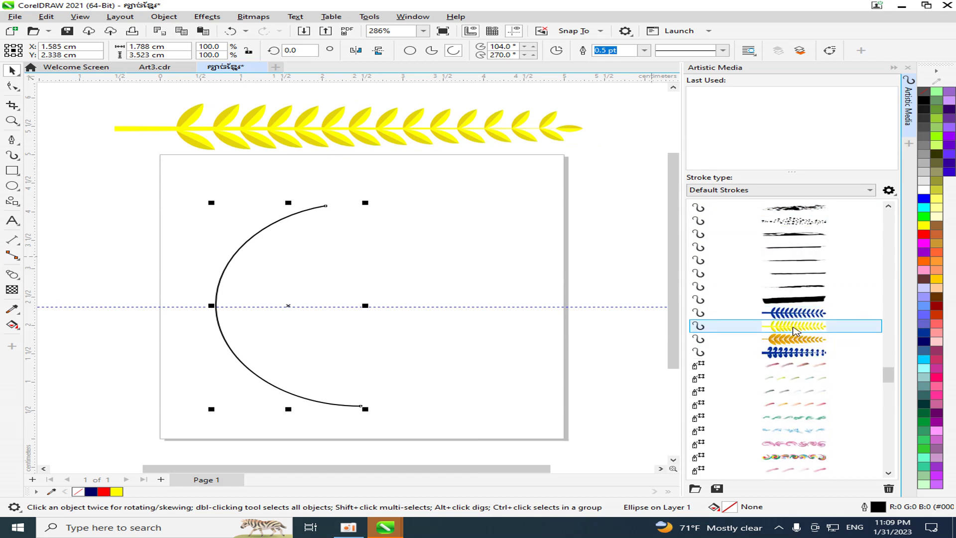
left_click(810, 327)
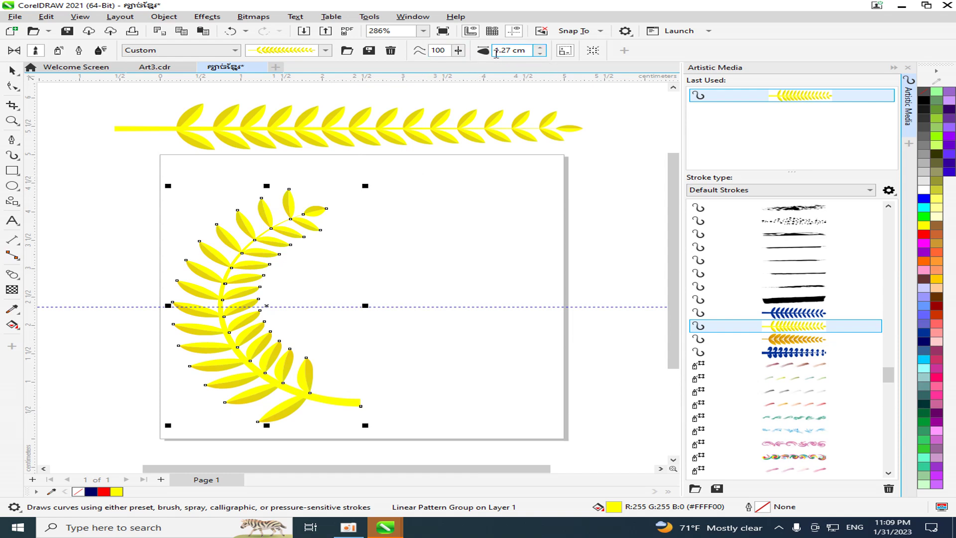
Set the leaf-branch stroke width on the arc to 1.17 cm.
left_click(540, 53)
left_click(540, 54)
left_click(540, 54)
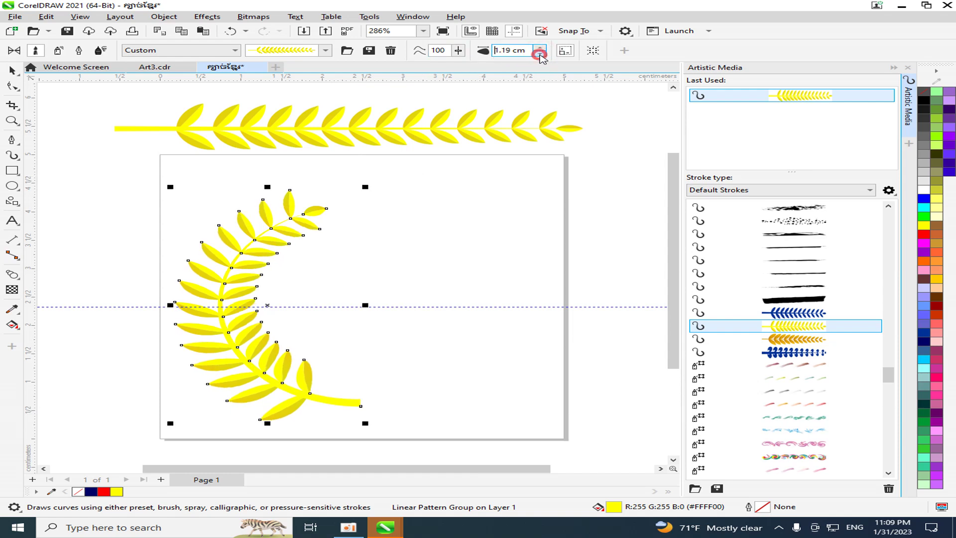
left_click(540, 54)
left_click(541, 54)
left_click(540, 54)
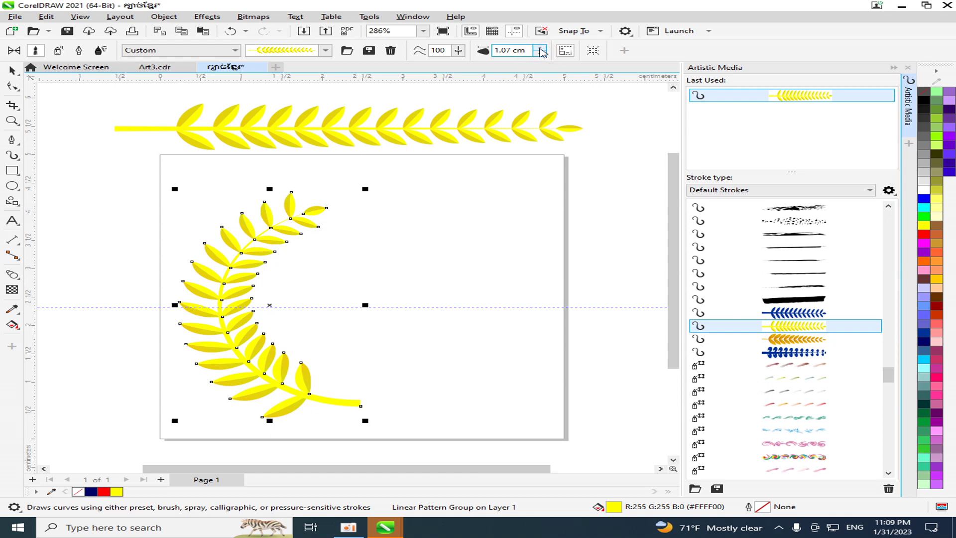
left_click(542, 47)
left_click(542, 47)
left_click(542, 47)
left_click(542, 46)
left_click(542, 46)
left_click(542, 47)
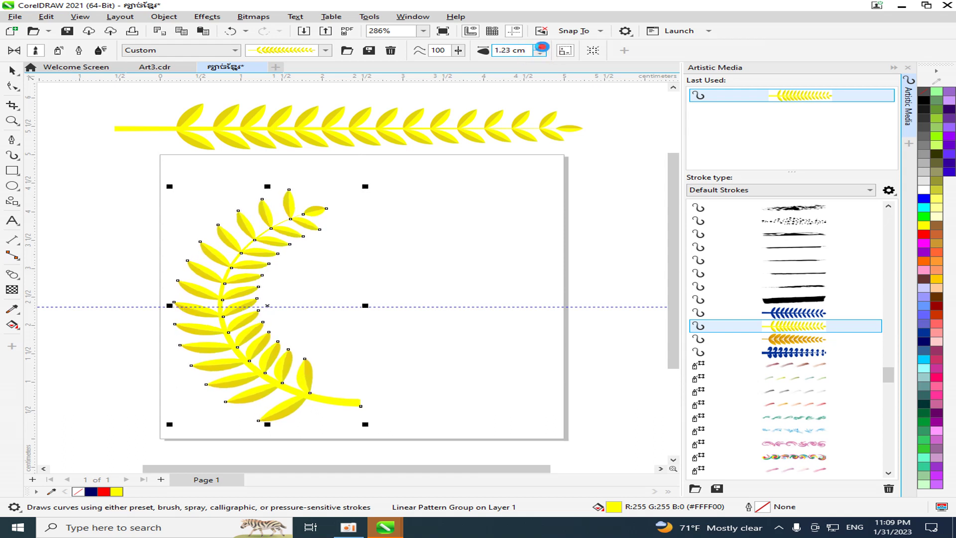
left_click(541, 47)
left_click(542, 47)
left_click(542, 47)
left_click(542, 47)
left_click(540, 54)
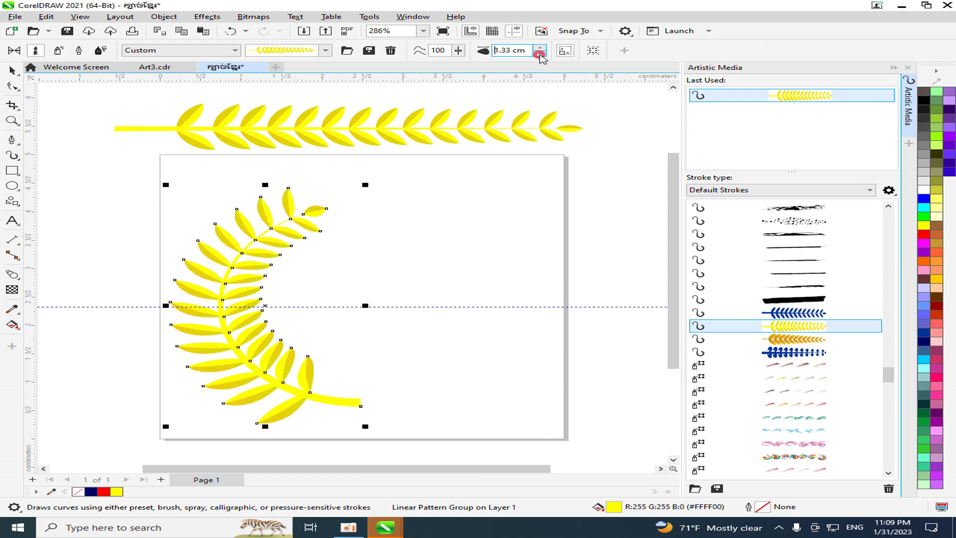
left_click(540, 54)
left_click(541, 54)
left_click(541, 55)
left_click(541, 54)
left_click(541, 54)
left_click(540, 55)
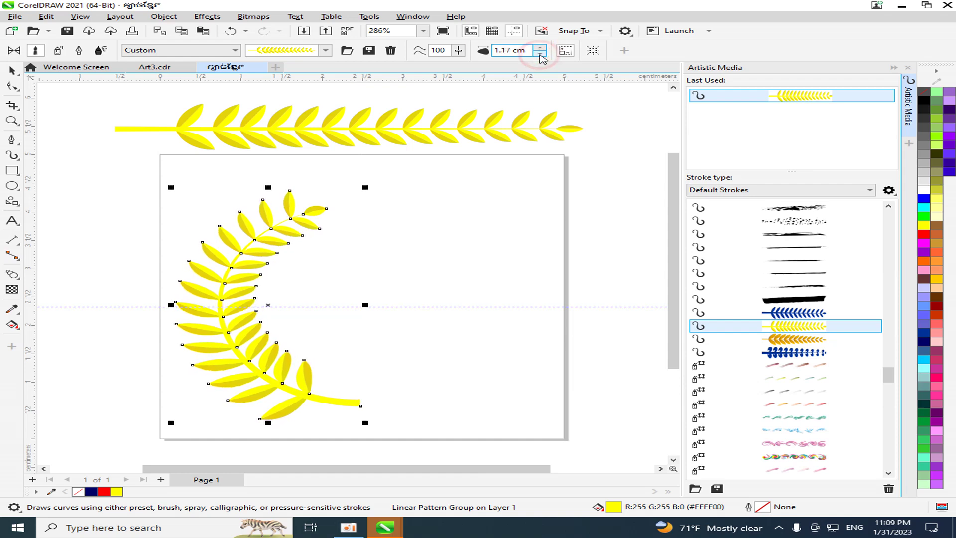
Set the leaf-branch stroke's freehand smoothing to 44.
left_click(458, 50)
left_click(458, 51)
left_click(458, 50)
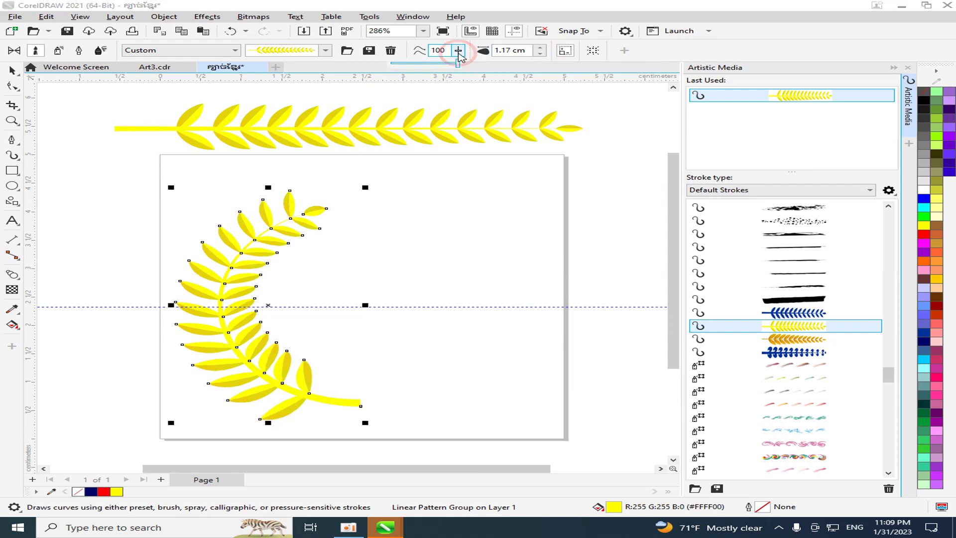
left_click_drag(458, 63, 442, 64)
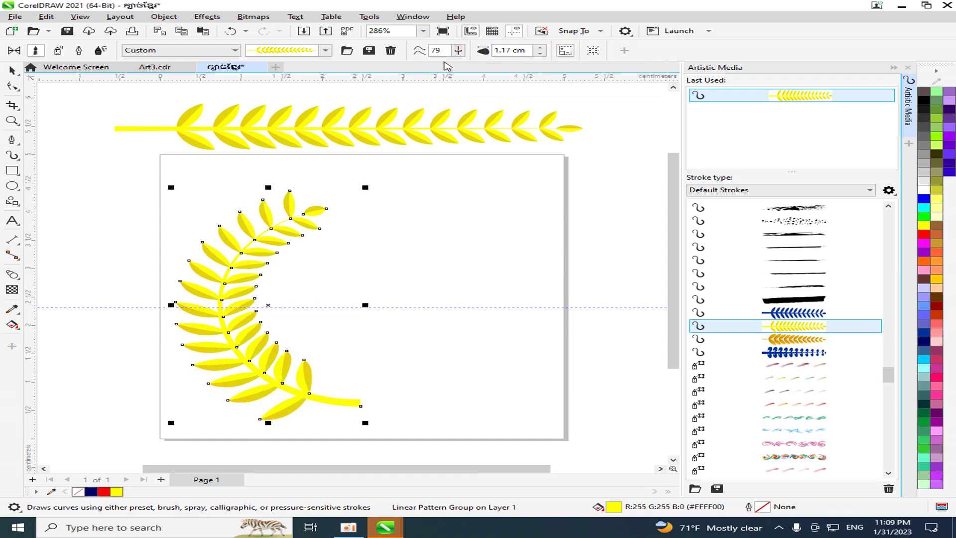
left_click(458, 51)
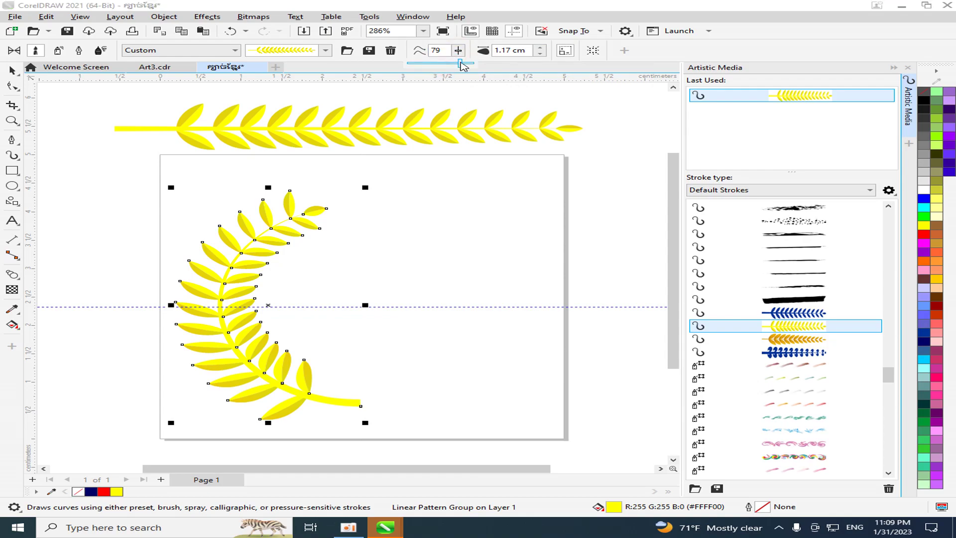
left_click_drag(459, 63, 438, 63)
double_click(438, 66)
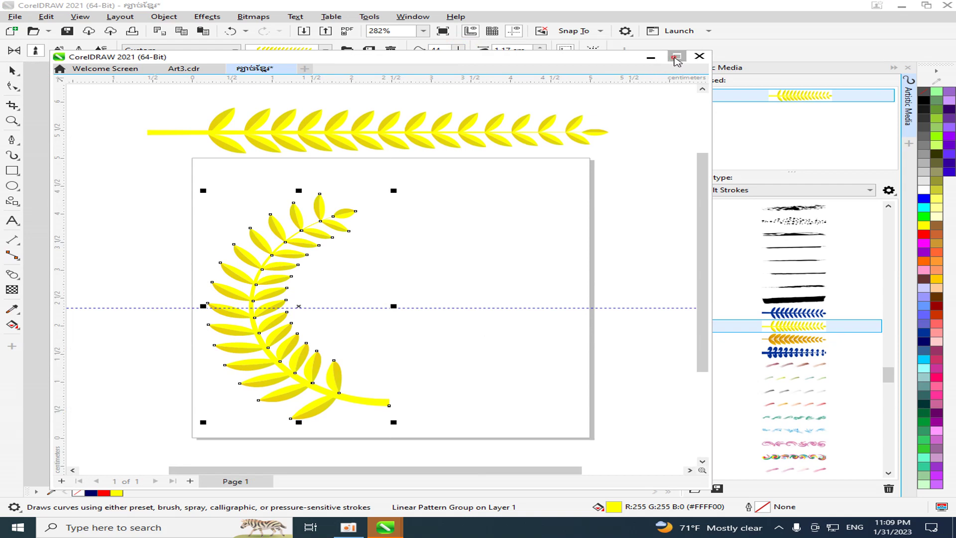
Close the Artistic Media docker, return the floating document window to full size and activate the Pick tool.
left_click(677, 56)
left_click(927, 6)
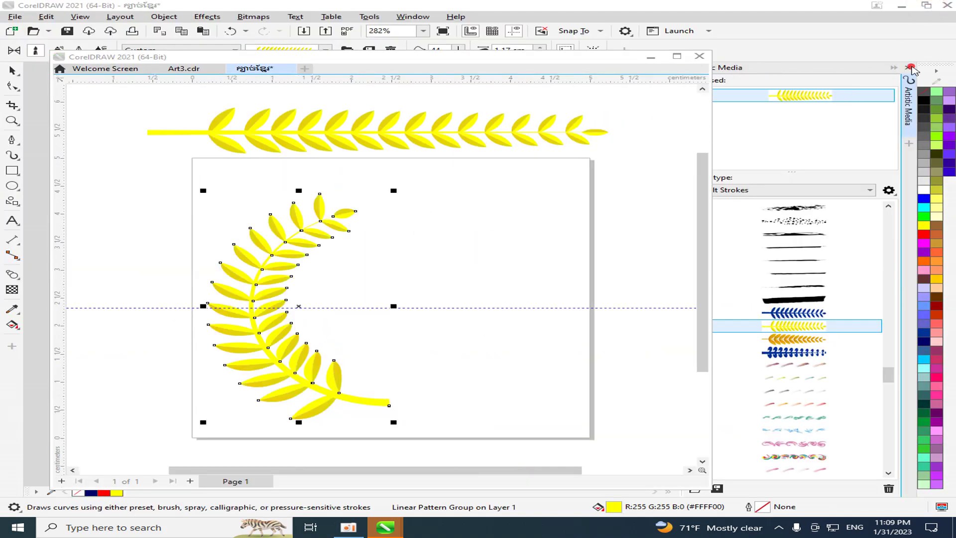
left_click(907, 68)
left_click_drag(535, 61, 557, 95)
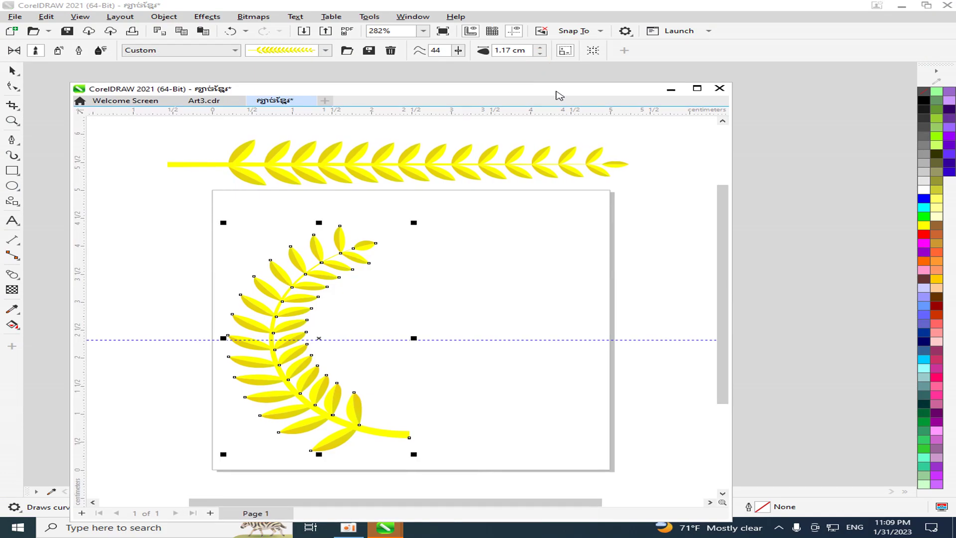
double_click(557, 94)
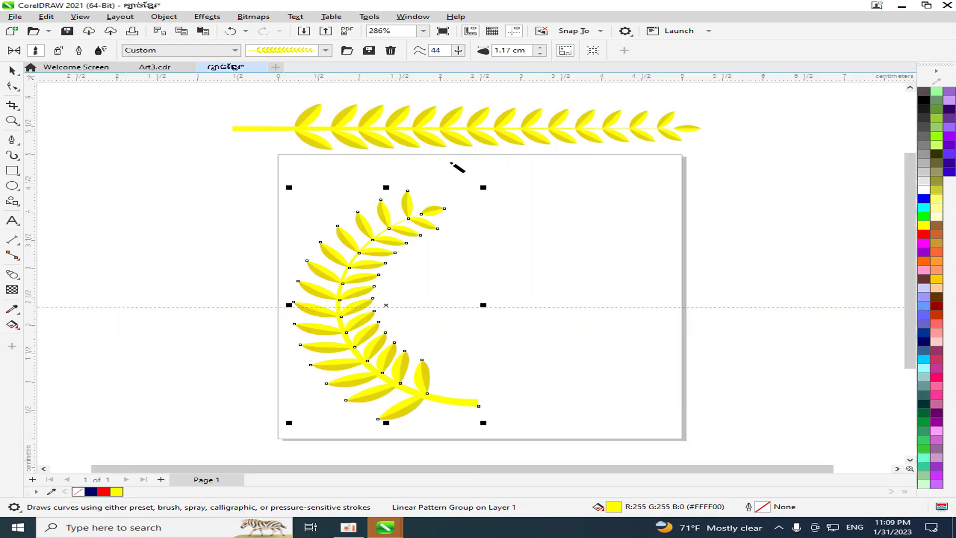
left_click(12, 70)
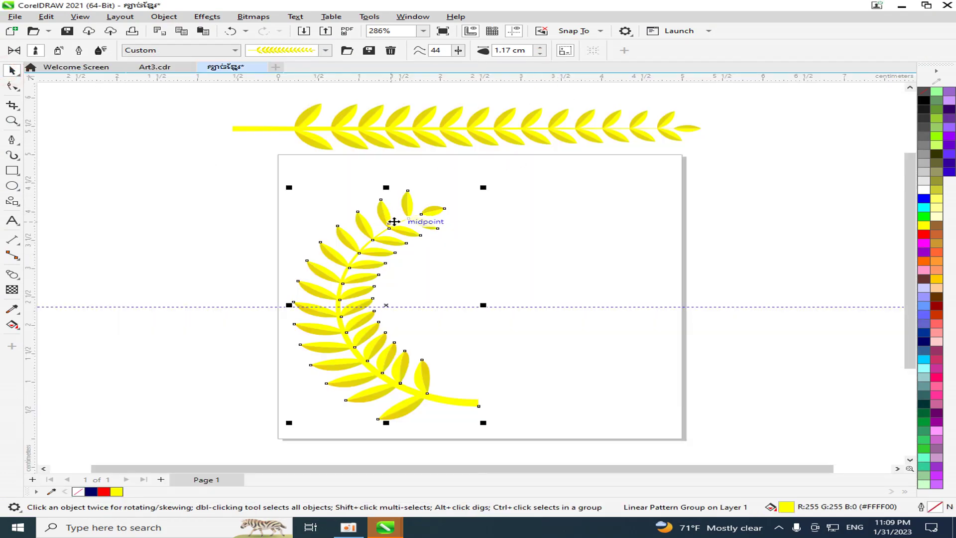
Reduce the leaf-branch stroke width on the arc to 1.01 cm and deselect it.
left_click(540, 54)
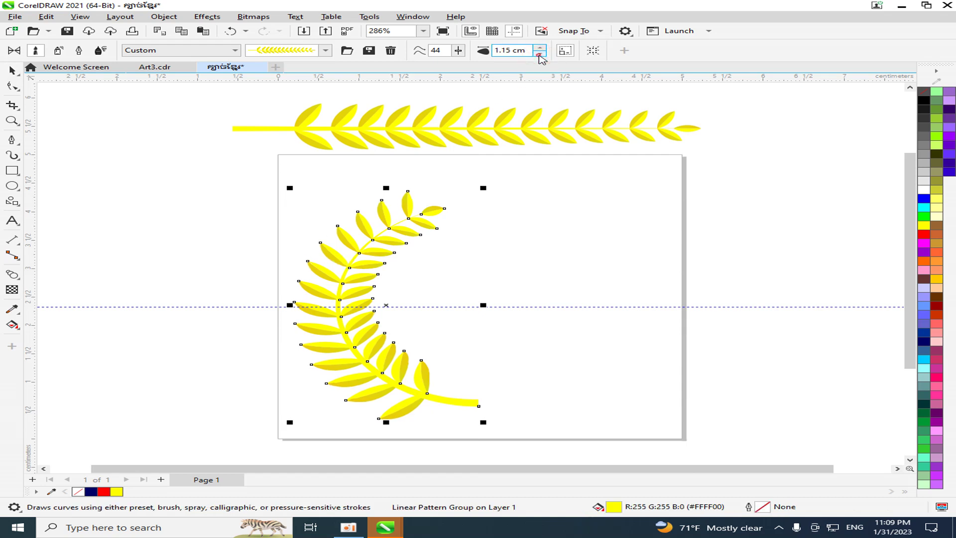
left_click(540, 54)
left_click(540, 54)
left_click(540, 54)
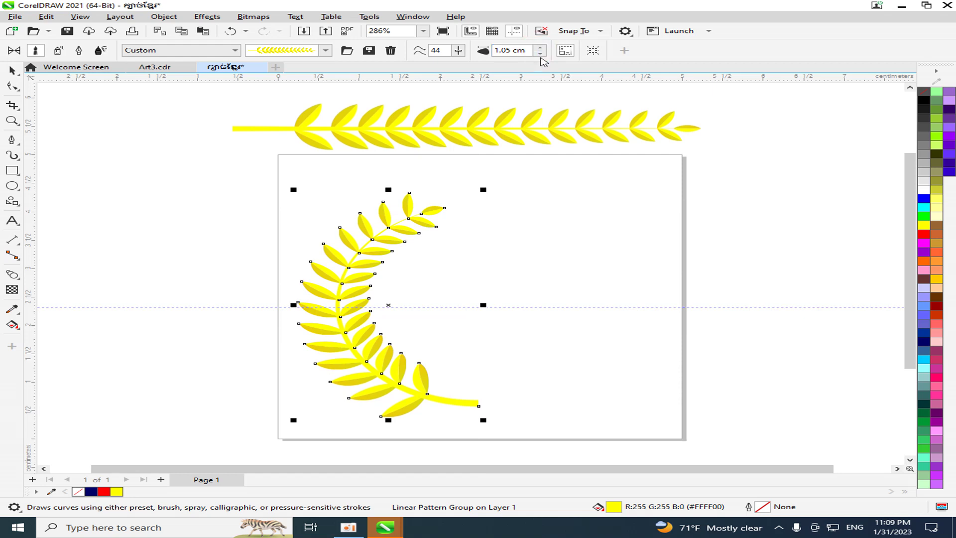
left_click(540, 53)
left_click(540, 46)
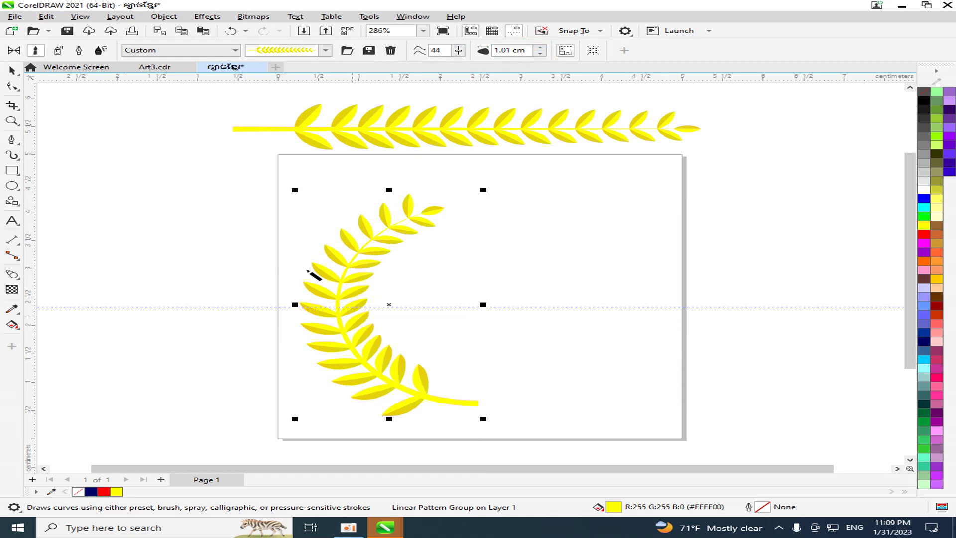
left_click(10, 72)
left_click(194, 213)
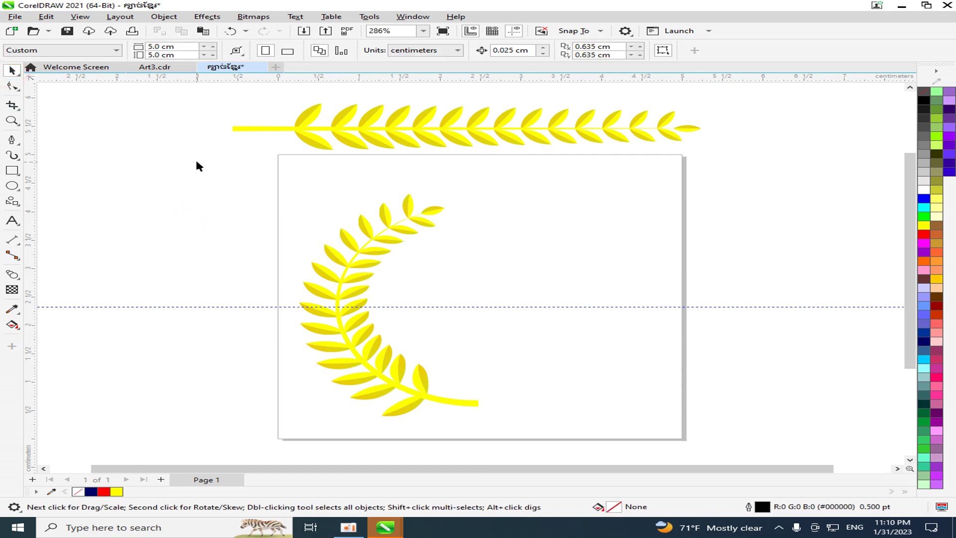
Break the curved leaf branch's linear pattern group apart and delete the black arc separated from it.
left_click_drag(207, 162, 581, 436)
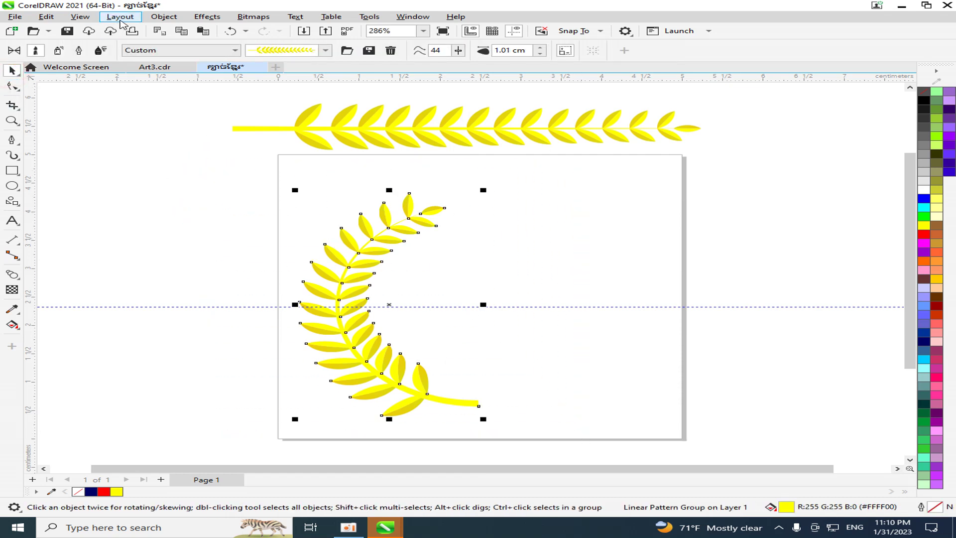
left_click(162, 16)
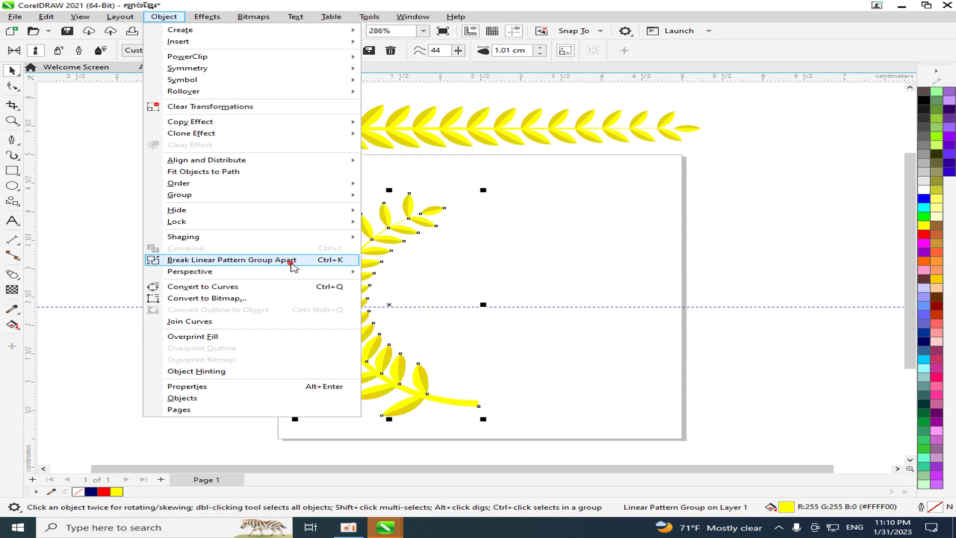
left_click(292, 261)
scroll(448, 392, "up", 1)
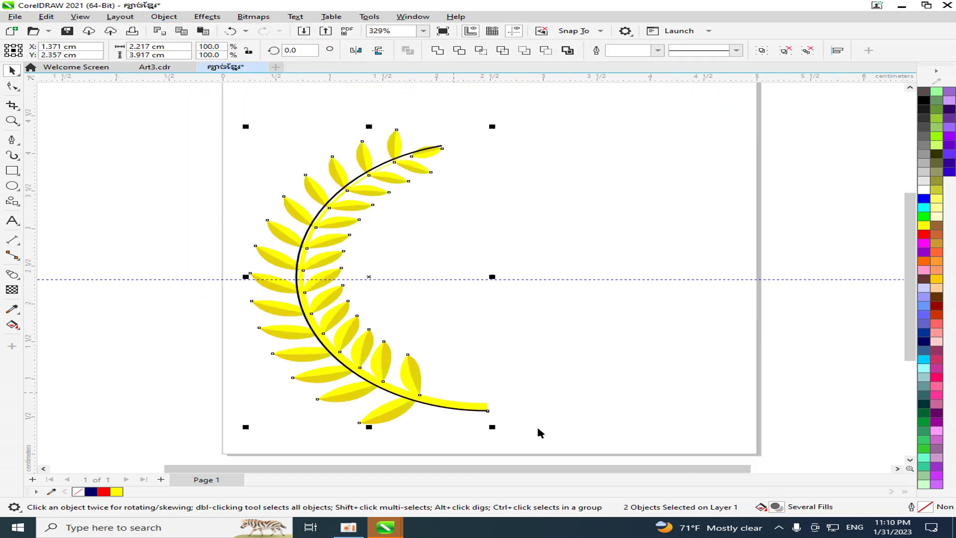
left_click(538, 429)
left_click(483, 410)
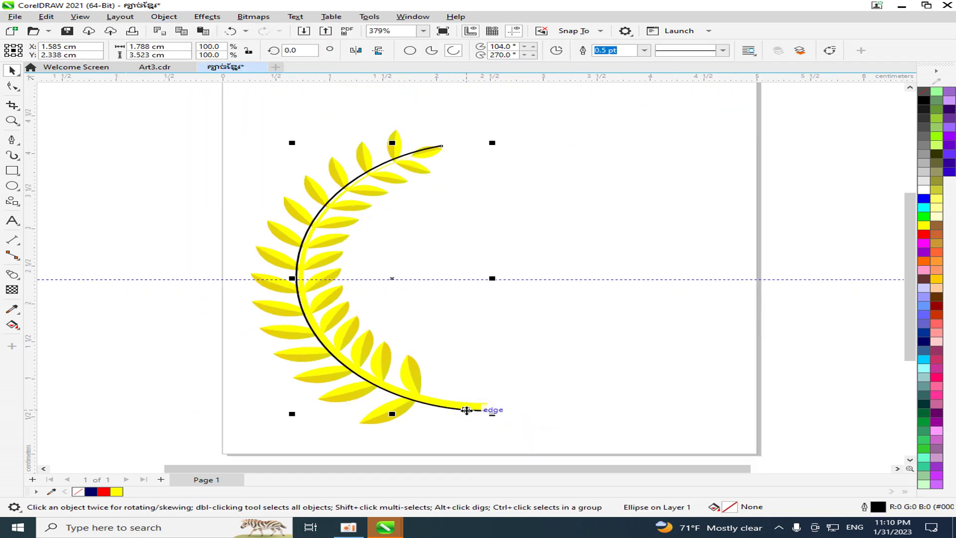
key("Delete")
scroll(431, 406, "down", 3)
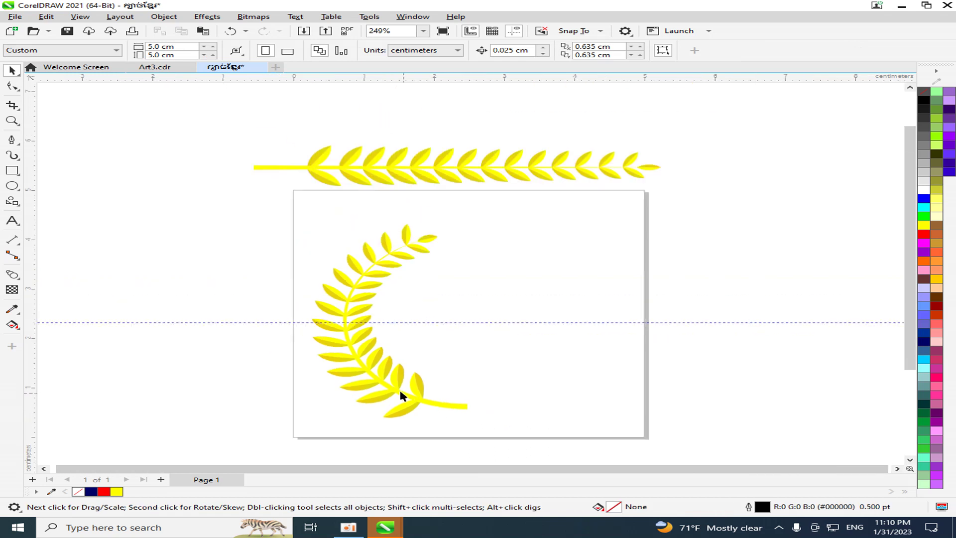
Make a horizontally mirrored copy of the curved leaf branch and shift it right to X 3.53 cm so the stems meet at the base.
left_click_drag(257, 189, 580, 449)
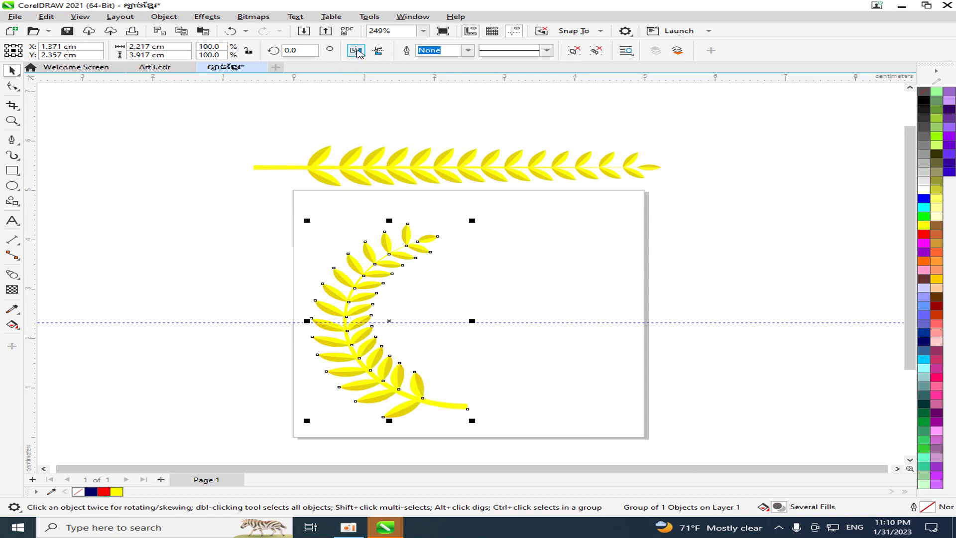
left_click(357, 51)
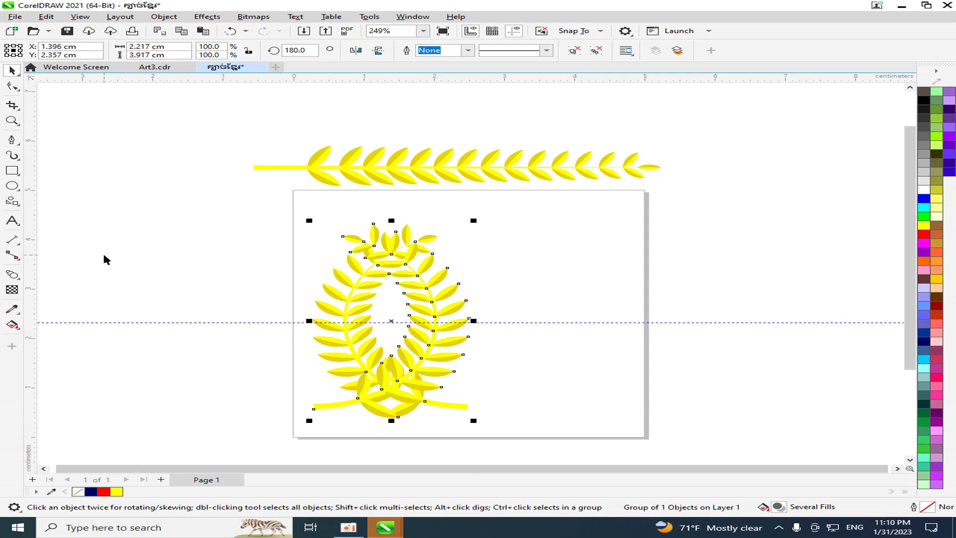
key("Right")
key("Right")
key("Right")
key("Right")
key("Right")
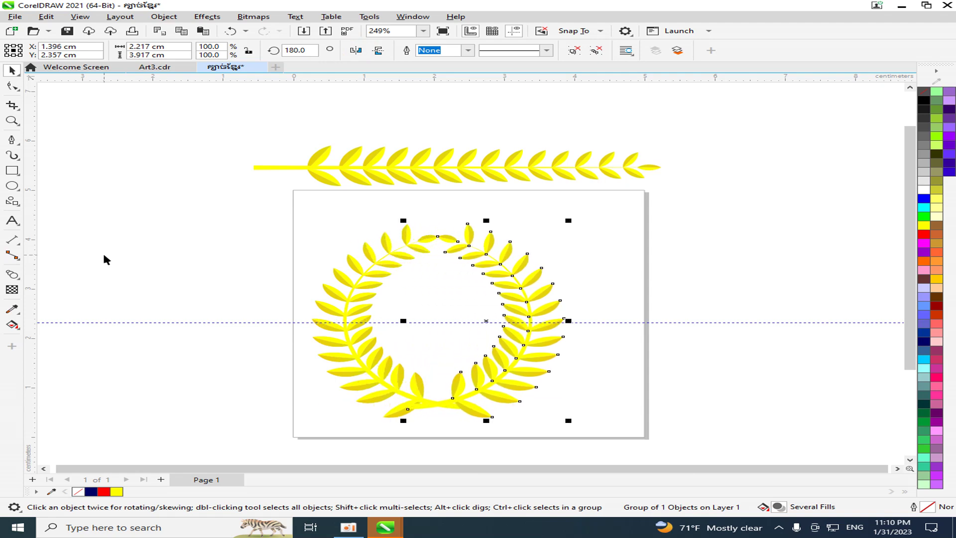
key("Right")
key("Right")
key("Right")
key("Right")
key("Right")
key("Right")
key("Right")
key("Right")
Inspect the wreath formed by the two mirrored branches, including its lower part.
scroll(102, 260, "up", 1)
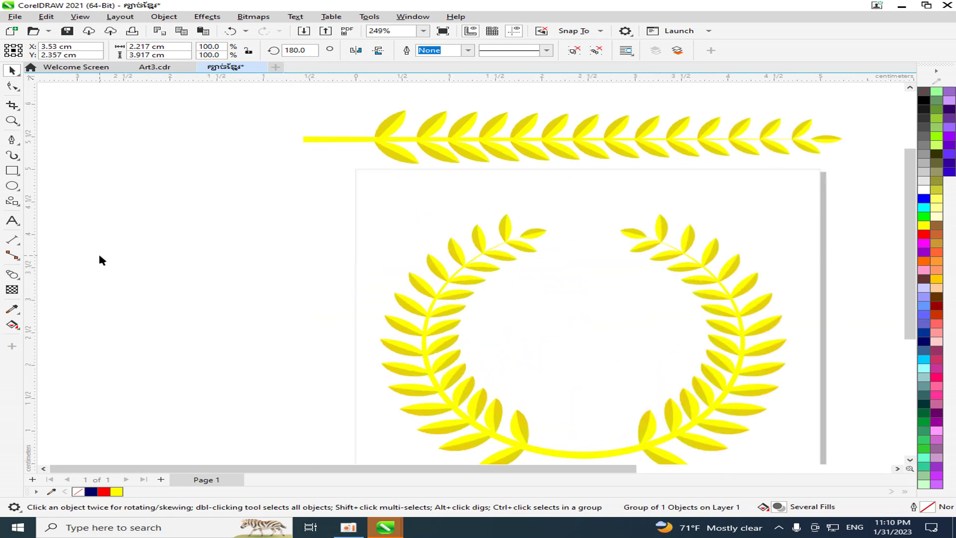
scroll(103, 260, "up", 1)
left_click_drag(613, 472, 730, 471)
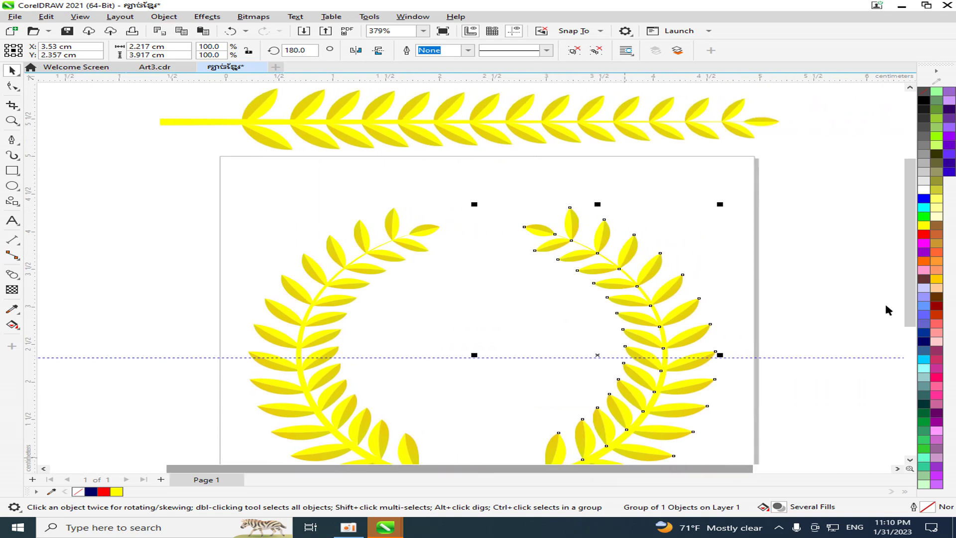
left_click_drag(910, 244, 910, 309)
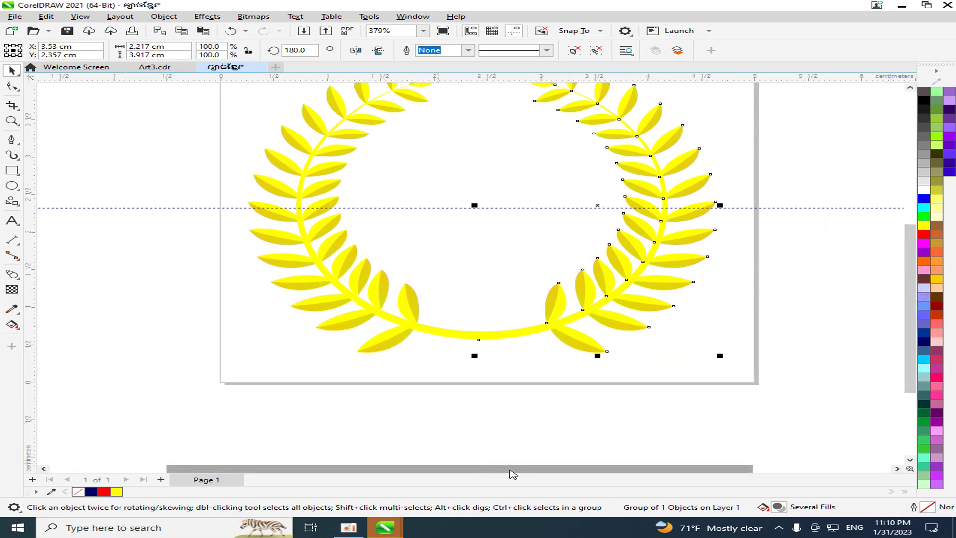
left_click_drag(513, 469, 538, 469)
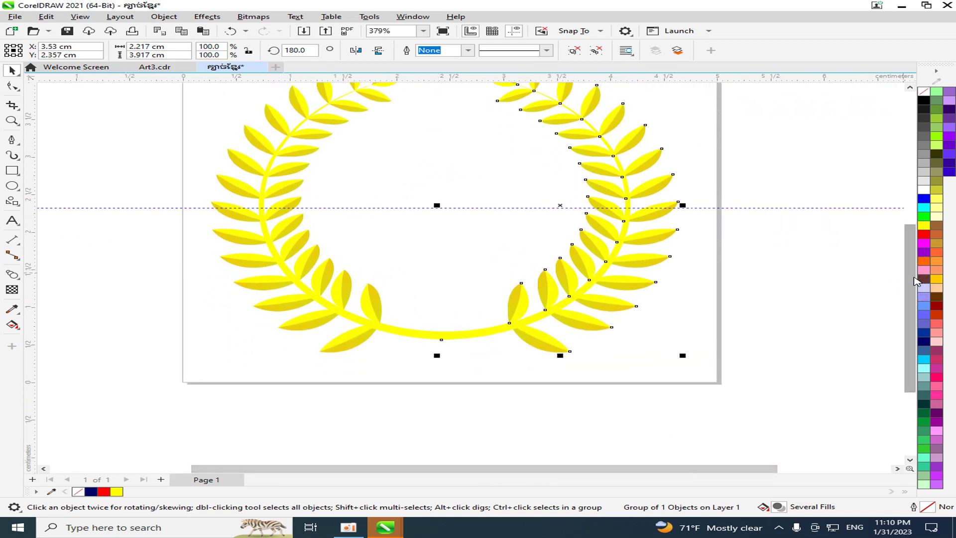
scroll(916, 281, "down", 1)
scroll(778, 308, "down", 1)
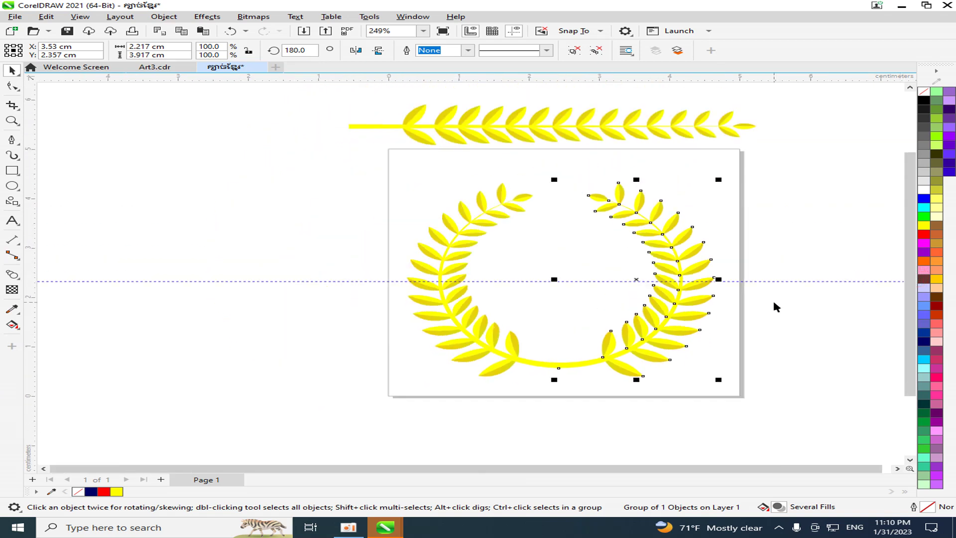
Move the straight leaf branch farther above the page, to about Y 5.94 cm, and deselect it.
left_click(796, 280)
left_click(566, 124)
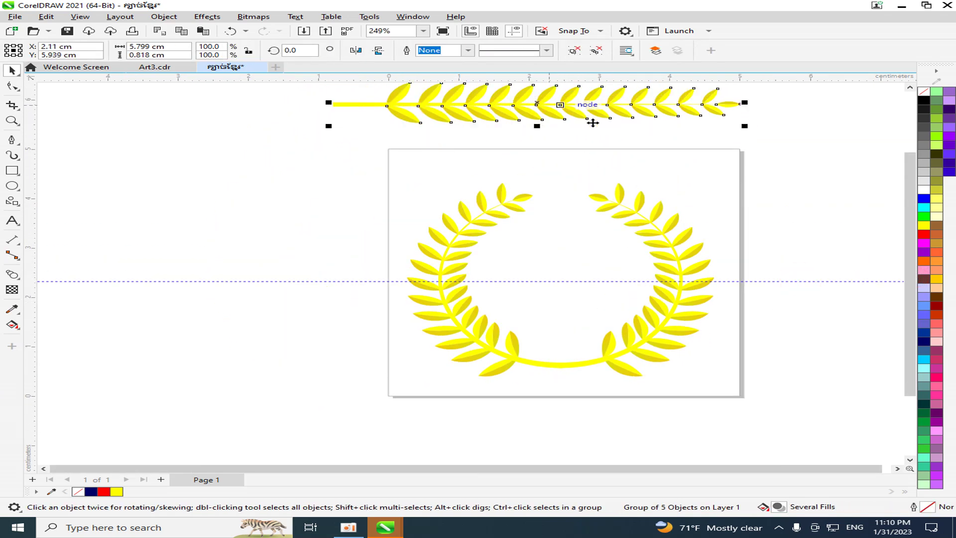
left_click(768, 175)
scroll(595, 378, "up", 1)
scroll(626, 369, "down", 1)
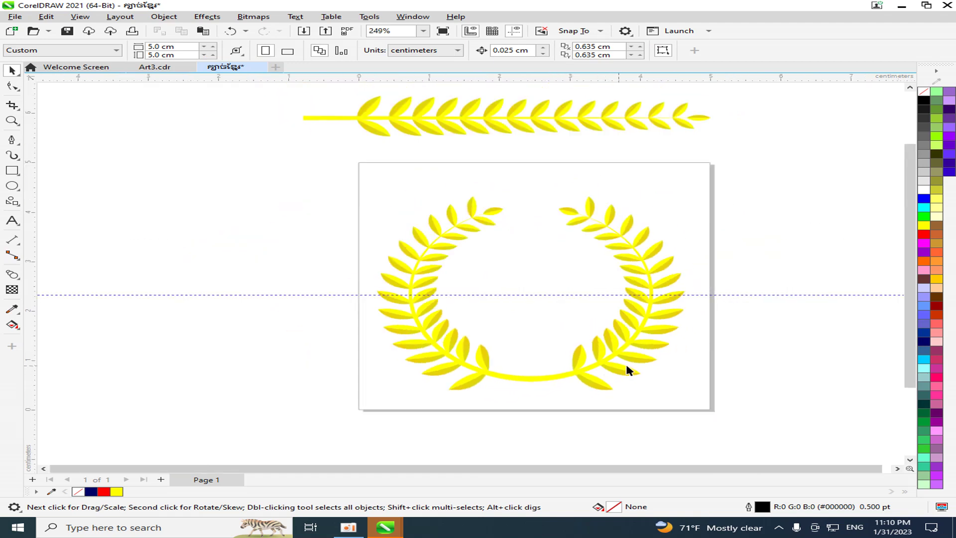
Examine up close how the stems of the two branches join at the base of the wreath.
scroll(747, 393, "up", 1)
scroll(697, 393, "up", 1)
left_click(476, 371)
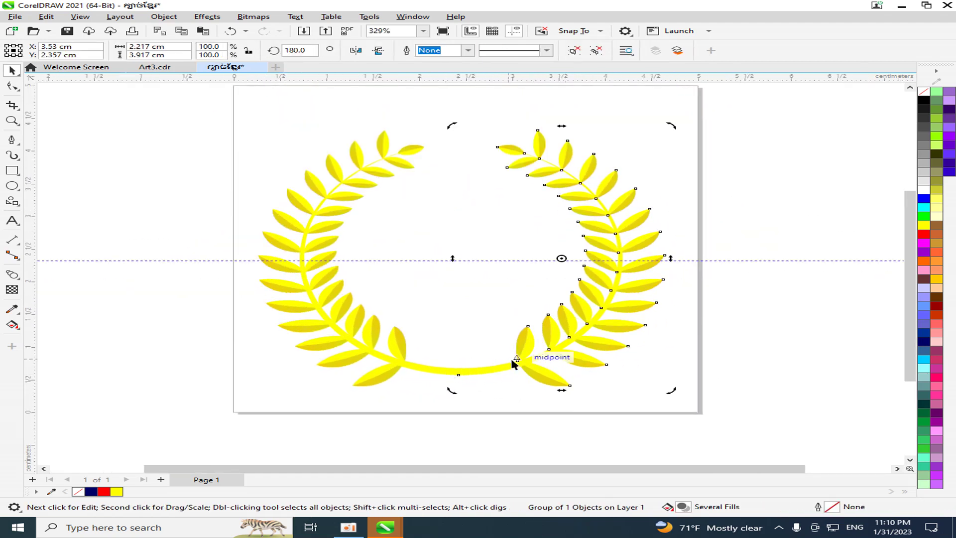
scroll(514, 374, "down", 1)
scroll(495, 383, "up", 3)
scroll(640, 273, "up", 1)
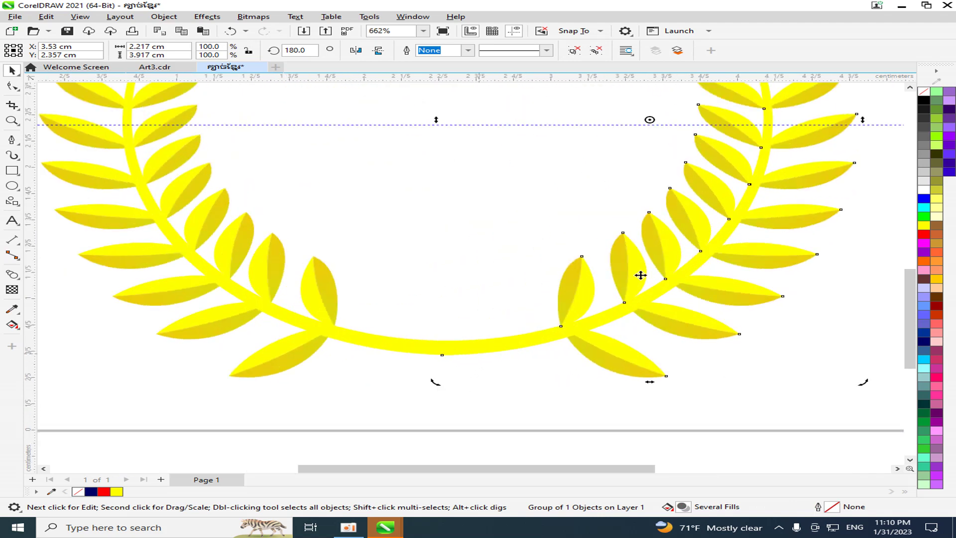
scroll(559, 363, "down", 2)
left_click(674, 409)
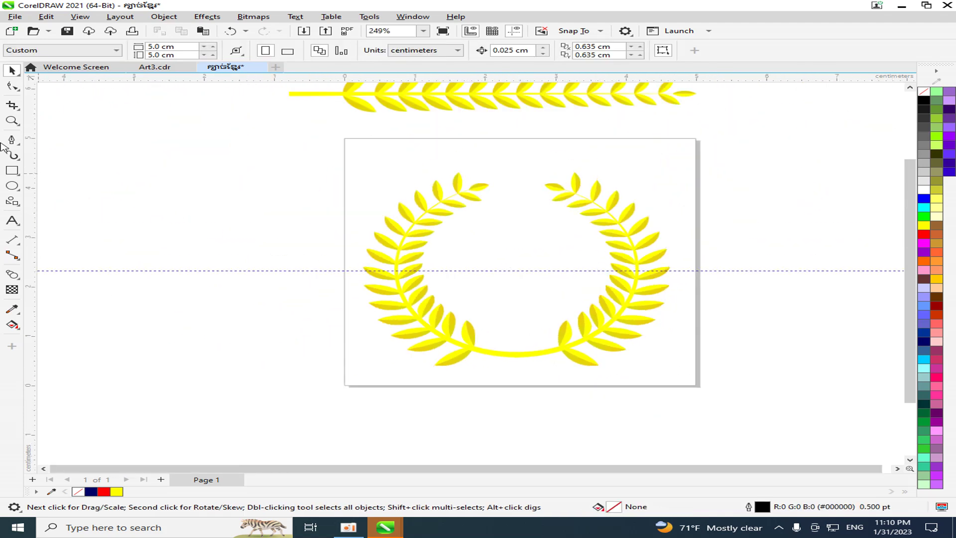
Draw a 5 by 5 cm rectangle covering the whole page and fill it with black.
left_click(10, 172)
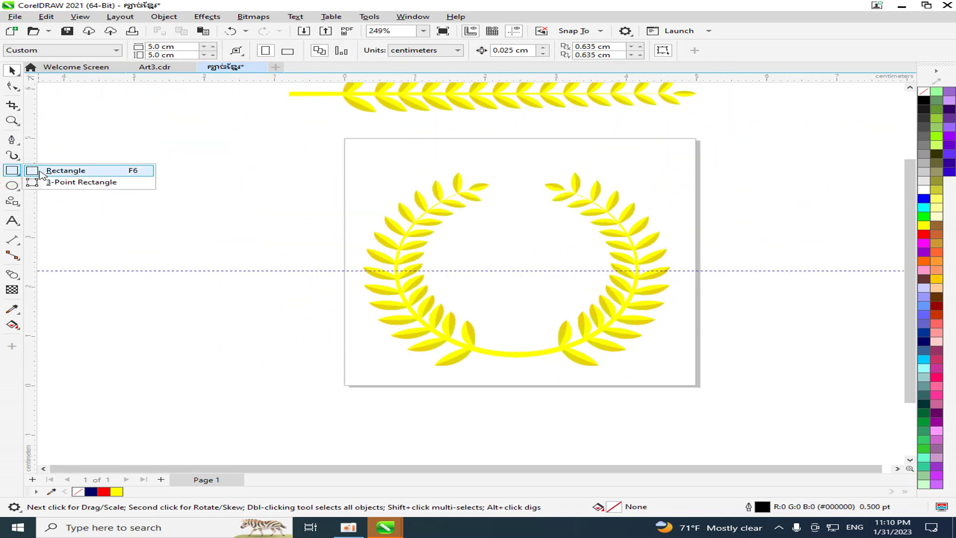
left_click(37, 170)
left_click_drag(346, 139, 696, 386)
left_click(12, 70)
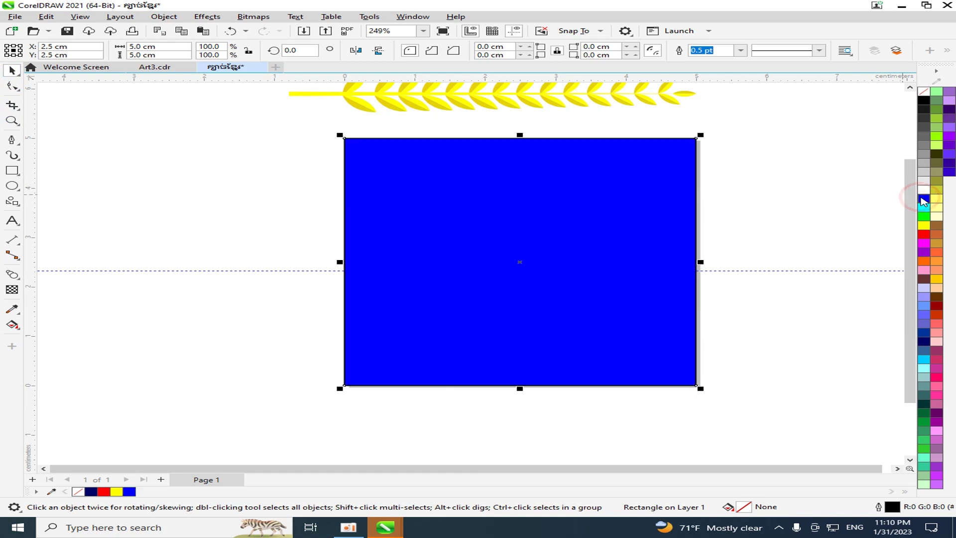
left_click(924, 199)
left_click(924, 100)
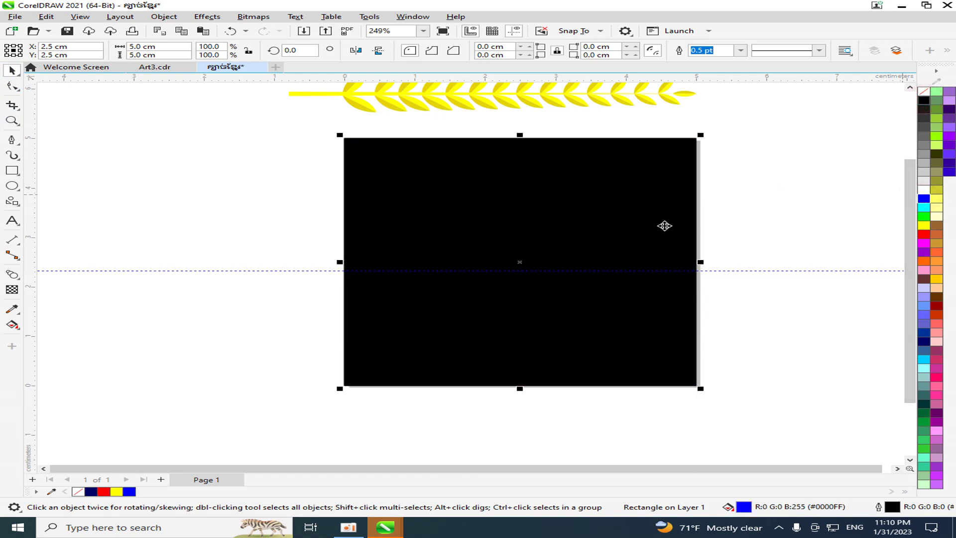
Send the black rectangle to the back of the page, behind the wreath.
left_click_drag(534, 181, 534, 180)
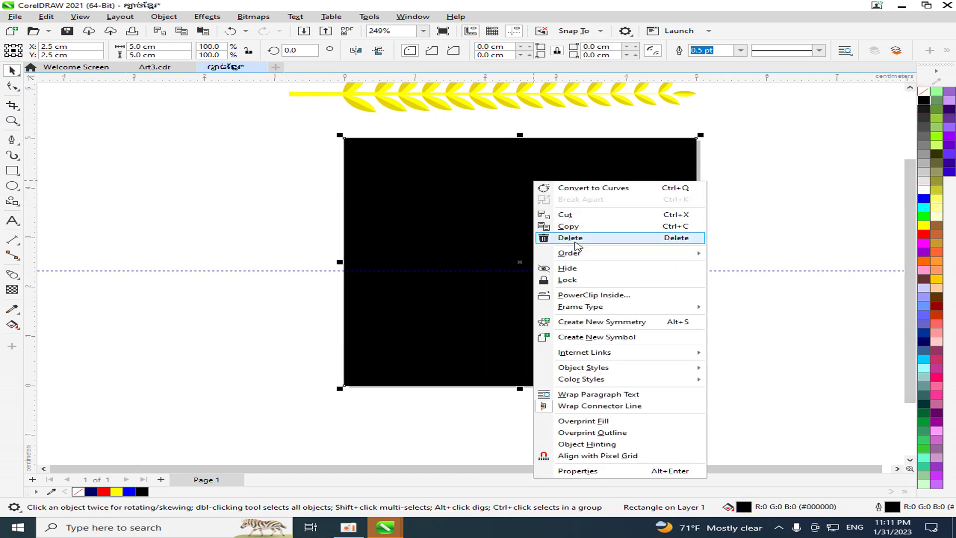
mouse_move(578, 254)
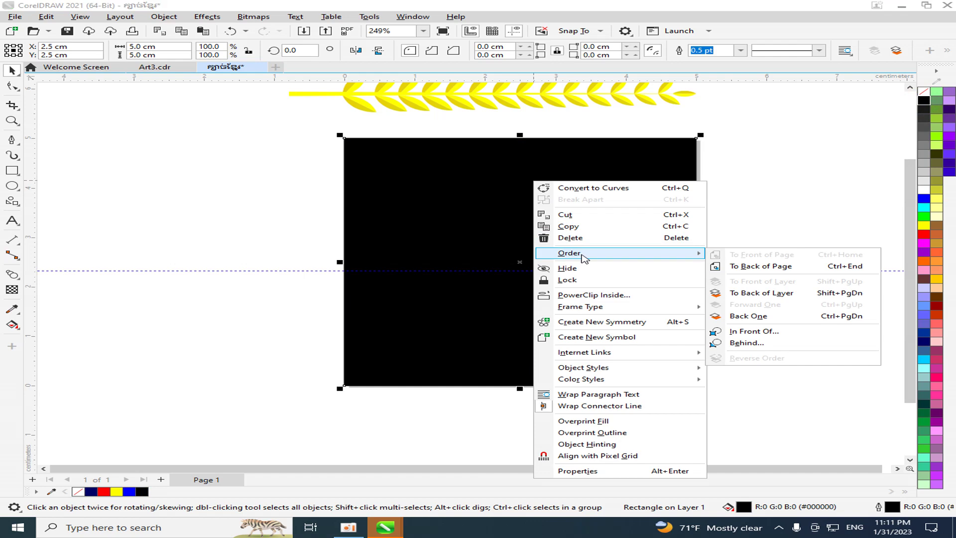
left_click(763, 267)
left_click(756, 267)
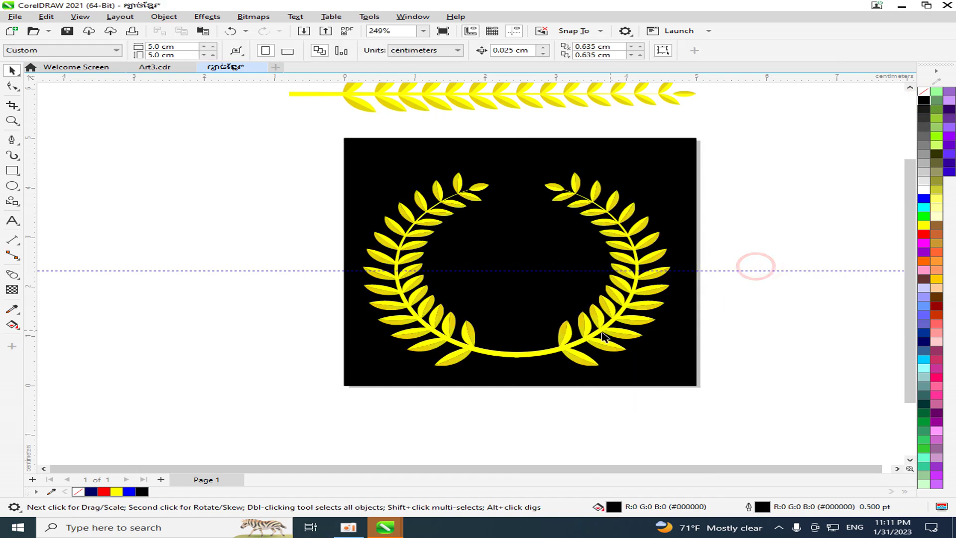
Examine the yellow wreath against the black background and select both of its branches.
scroll(580, 336, "up", 6)
scroll(580, 336, "down", 7)
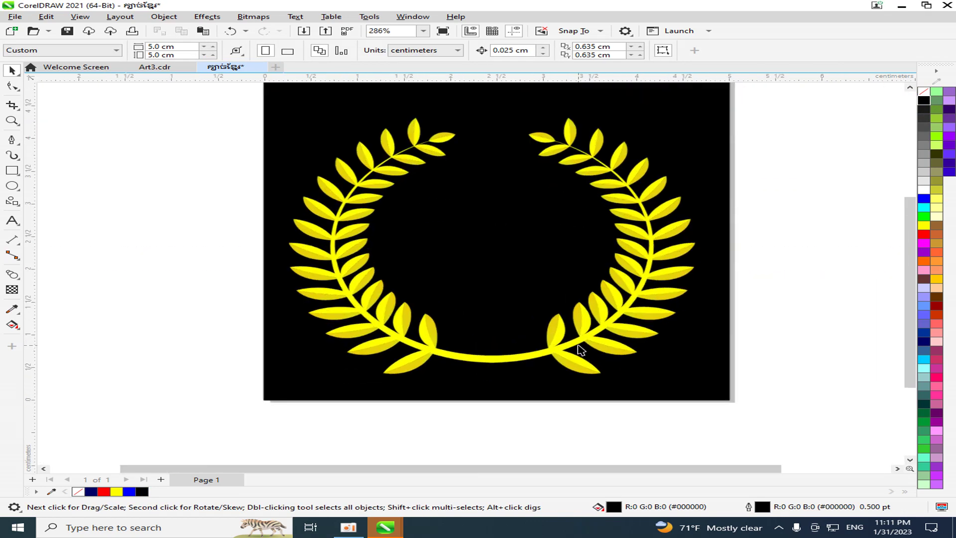
scroll(580, 351, "up", 2)
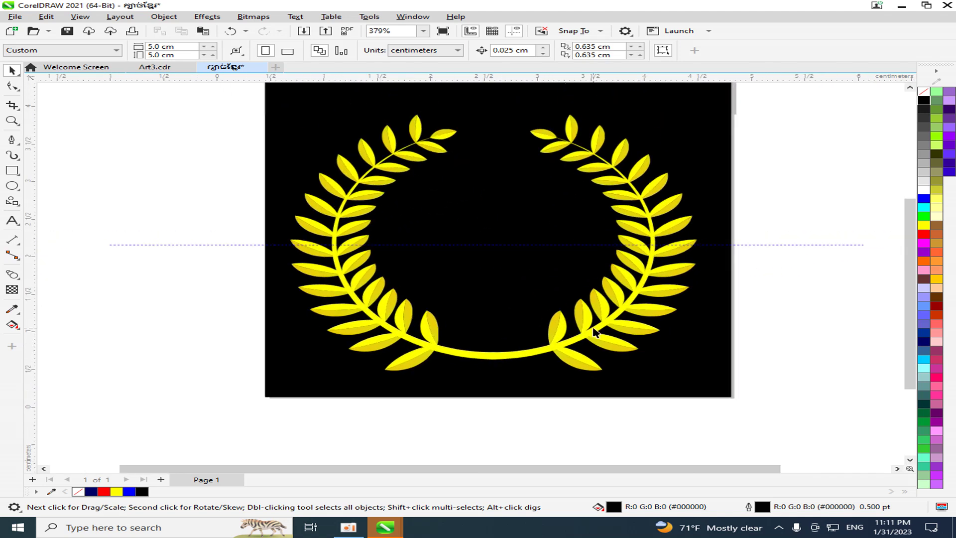
left_click(603, 320)
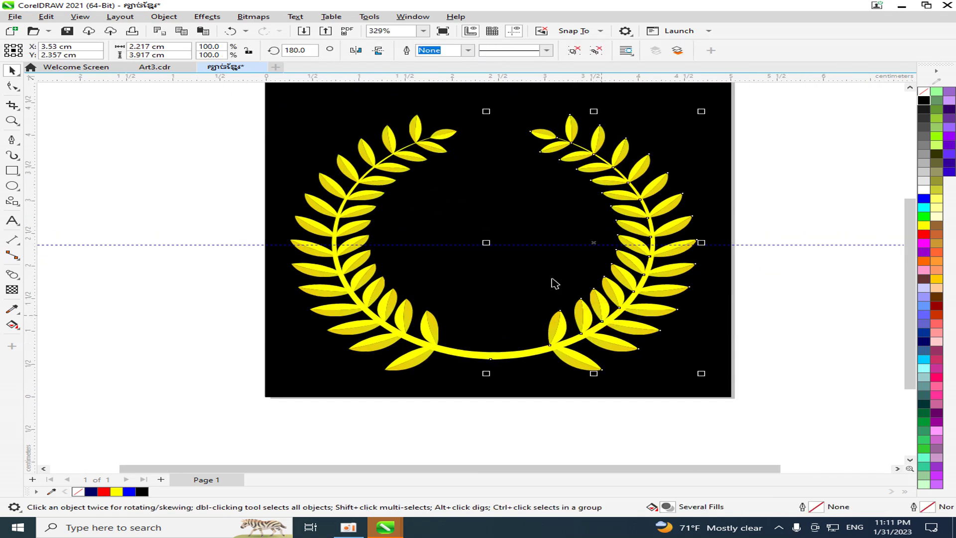
scroll(795, 313, "down", 1)
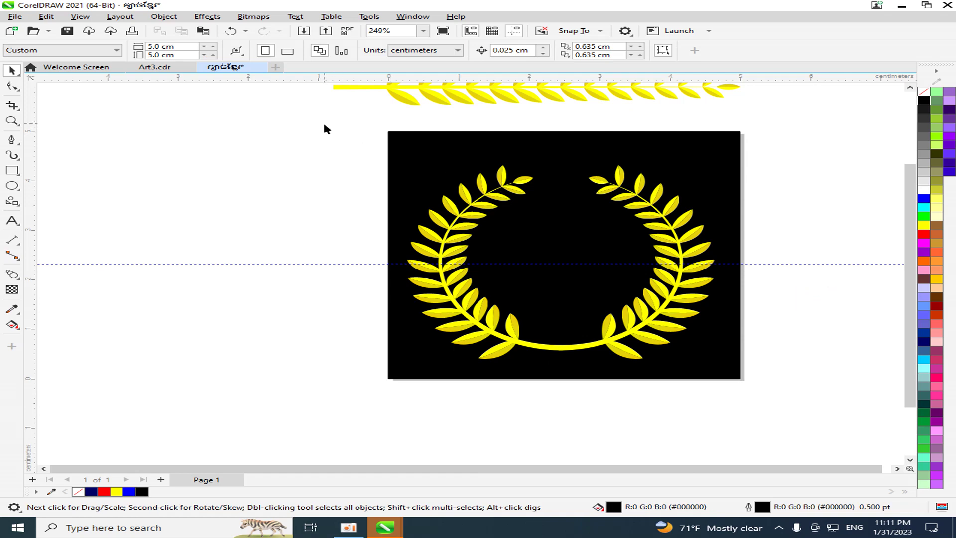
left_click_drag(324, 128, 750, 363)
scroll(741, 356, "up", 3)
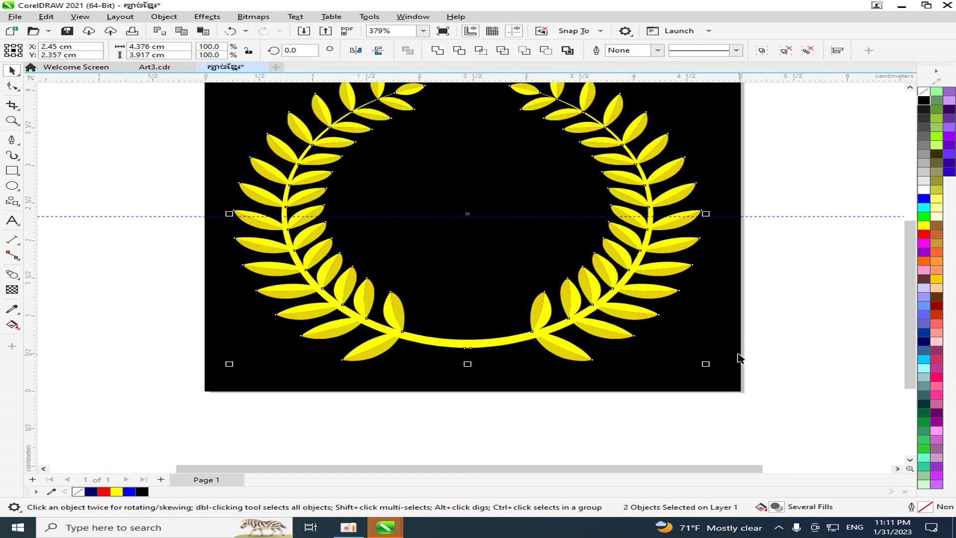
scroll(747, 341, "down", 3)
scroll(789, 328, "up", 1)
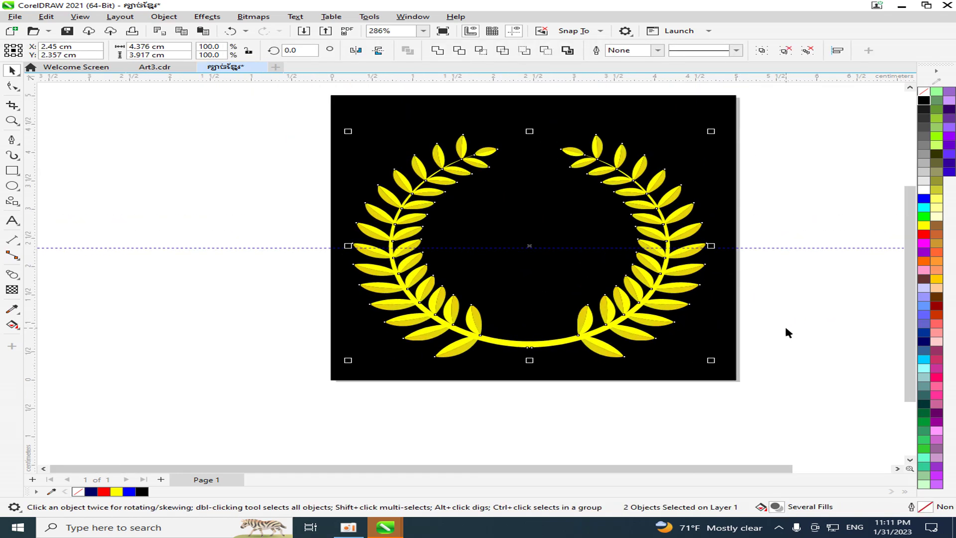
scroll(760, 327, "up", 2)
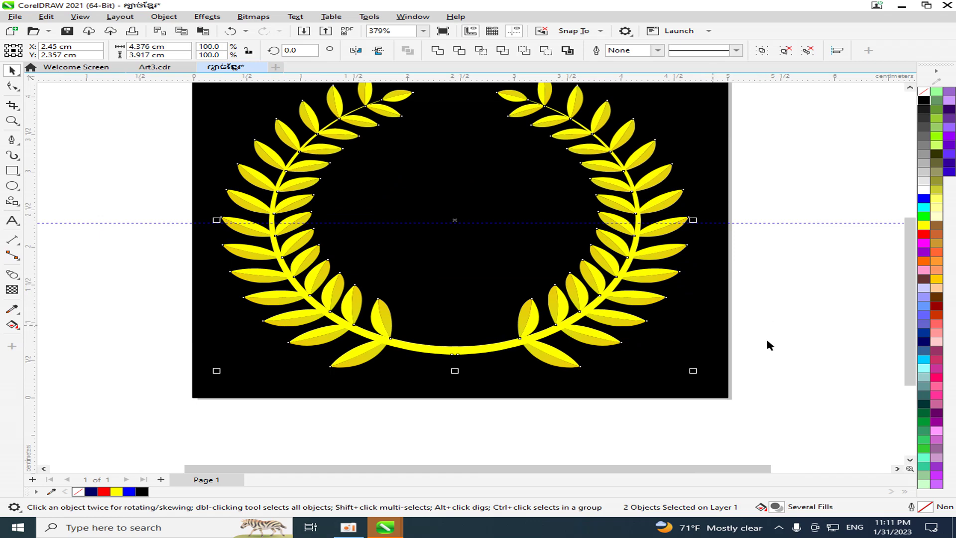
Move the right branch of the wreath about 0.38 cm to the right, away from the other stem.
left_click(769, 342)
scroll(583, 337, "down", 2)
scroll(542, 357, "up", 4)
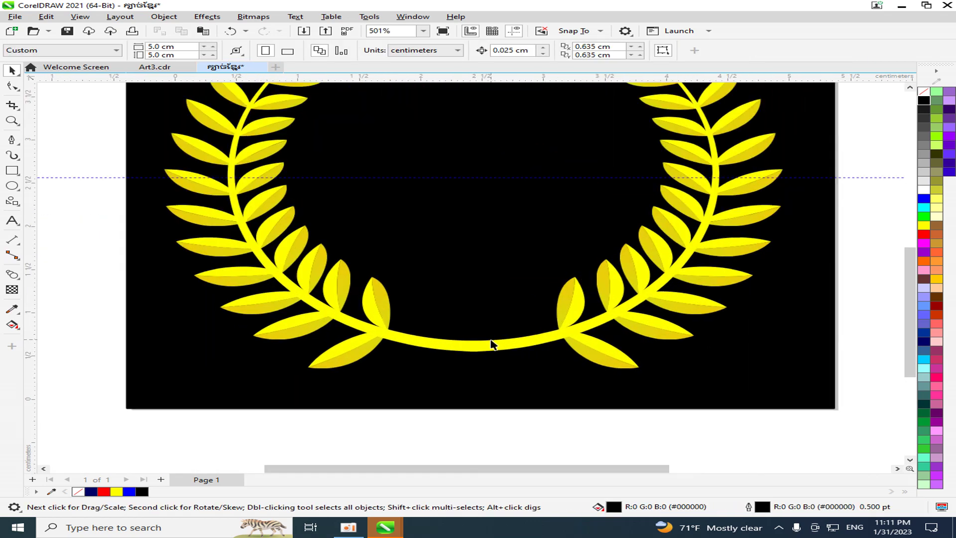
scroll(491, 344, "down", 3)
left_click(517, 350)
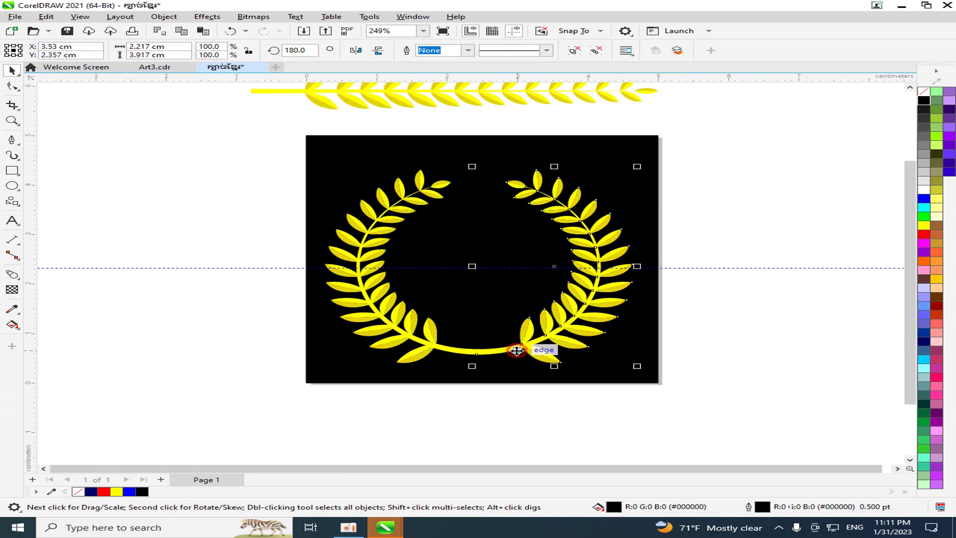
scroll(517, 350, "up", 2)
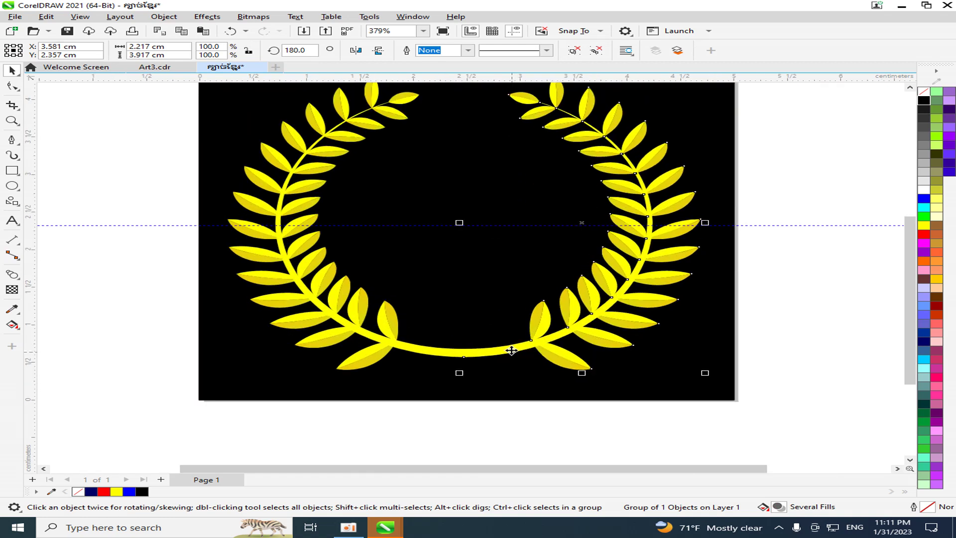
key("Right")
key("Right")
key("Right")
key("Right")
key("Right")
key("Right")
key("Right")
key("Right")
key("Right")
key("Right")
key("Right")
key("Right")
key("Right")
key("Right")
key("Right")
key("Right")
key("Right")
key("Right")
key("Right")
key("Right")
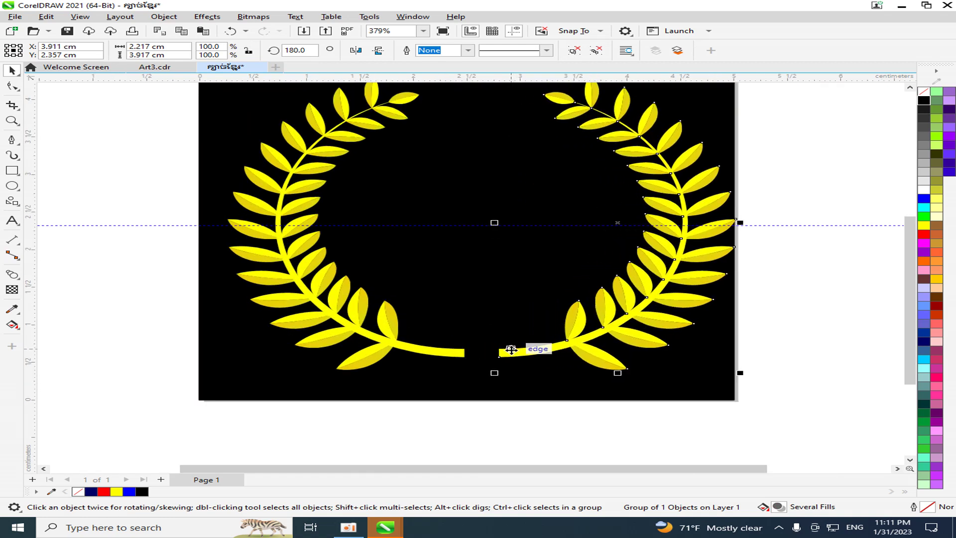
scroll(491, 348, "down", 2)
Move the left branch of the wreath about 0.15 cm to the left to widen the gap between the stems.
left_click(407, 388)
left_click(393, 330)
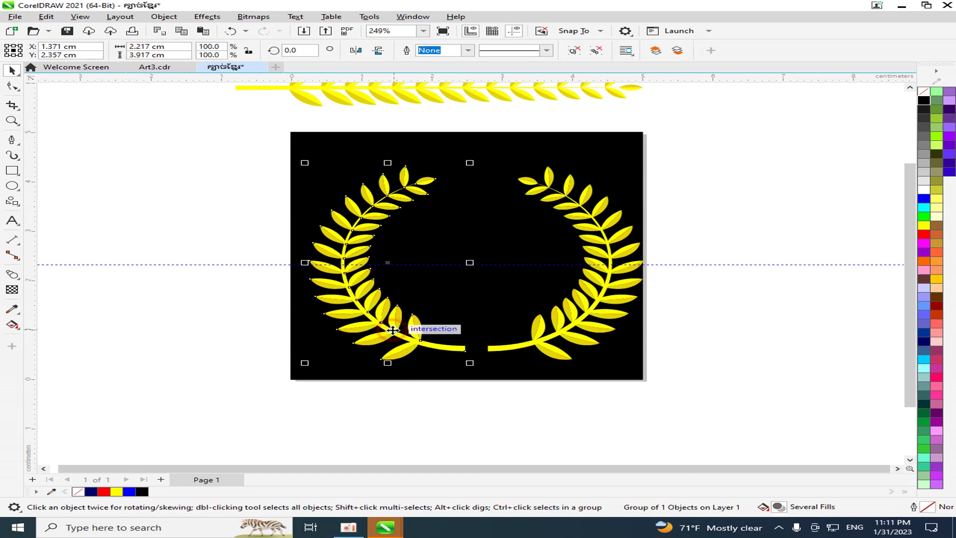
key("Left")
key("Left")
key("Left")
key("Left")
key("Left")
key("Left")
key("Left")
key("Left")
key("Left")
key("Left")
key("Left")
key("Left")
key("Left")
key("Left")
key("Left")
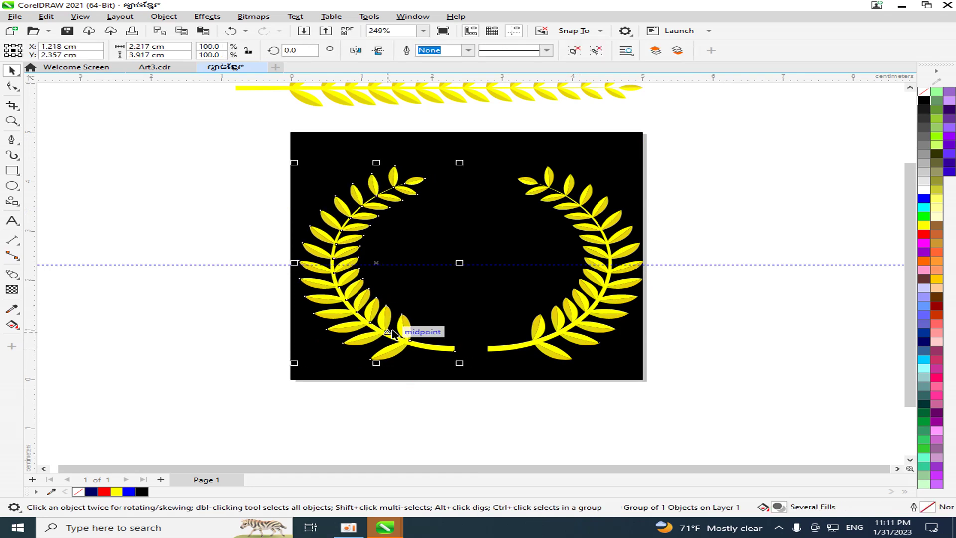
scroll(398, 332, "up", 2)
scroll(623, 387, "down", 1)
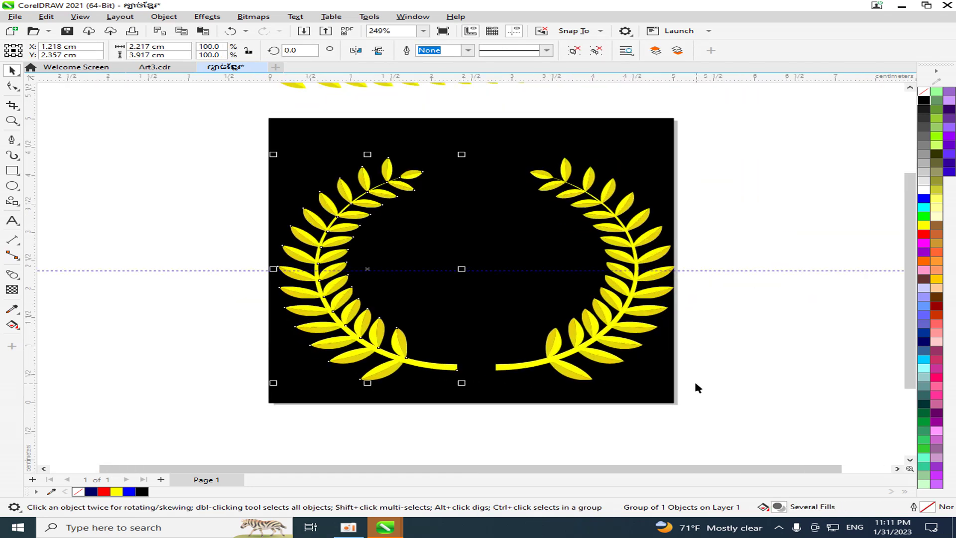
Try blue, red, green, cyan, white, grey, dark green and navy fills on the background rectangle, and return it to black.
left_click(670, 377)
left_click(923, 335)
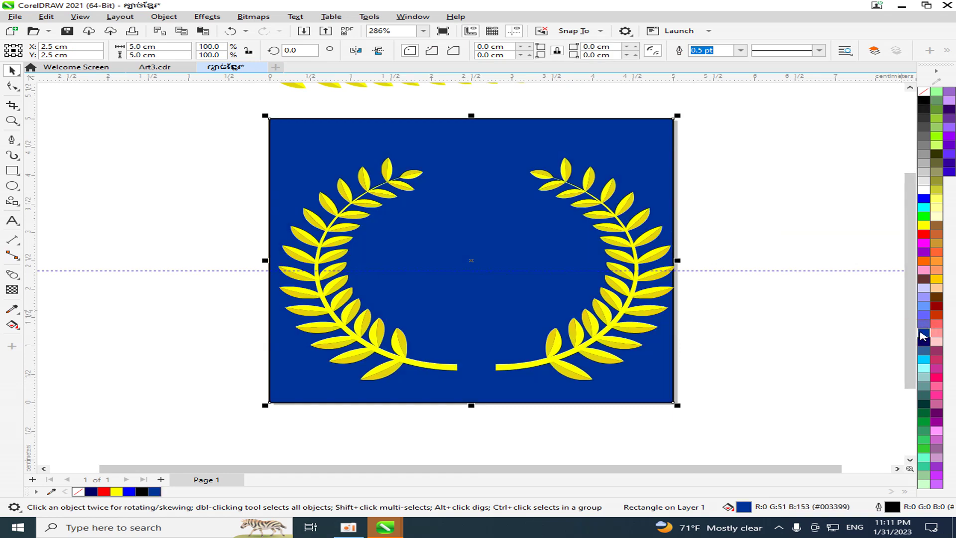
left_click(924, 235)
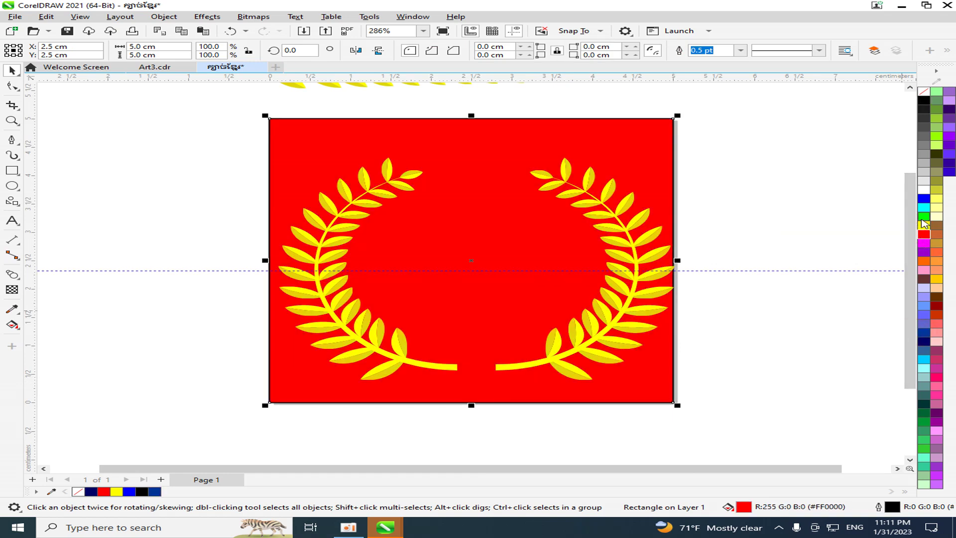
left_click(925, 216)
left_click(924, 207)
left_click(925, 190)
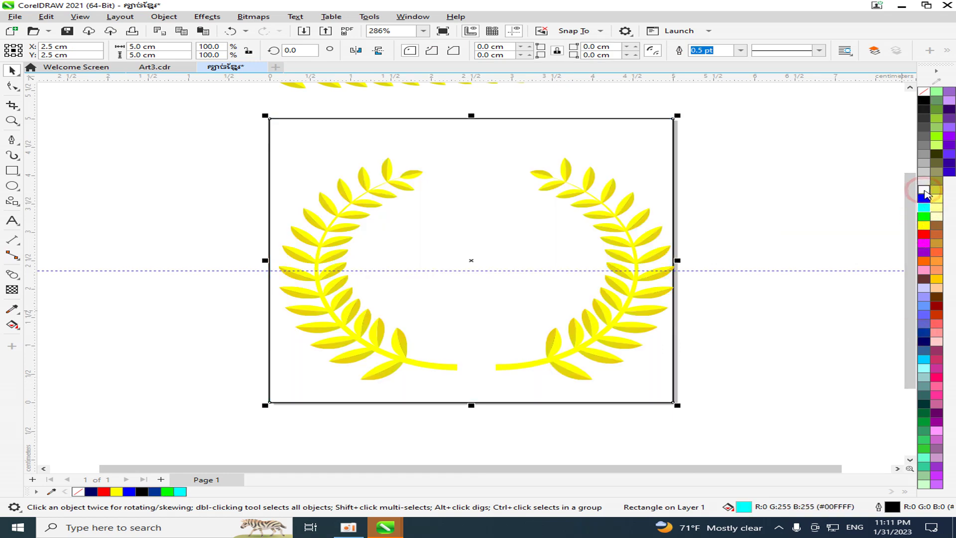
left_click(925, 155)
left_click(924, 146)
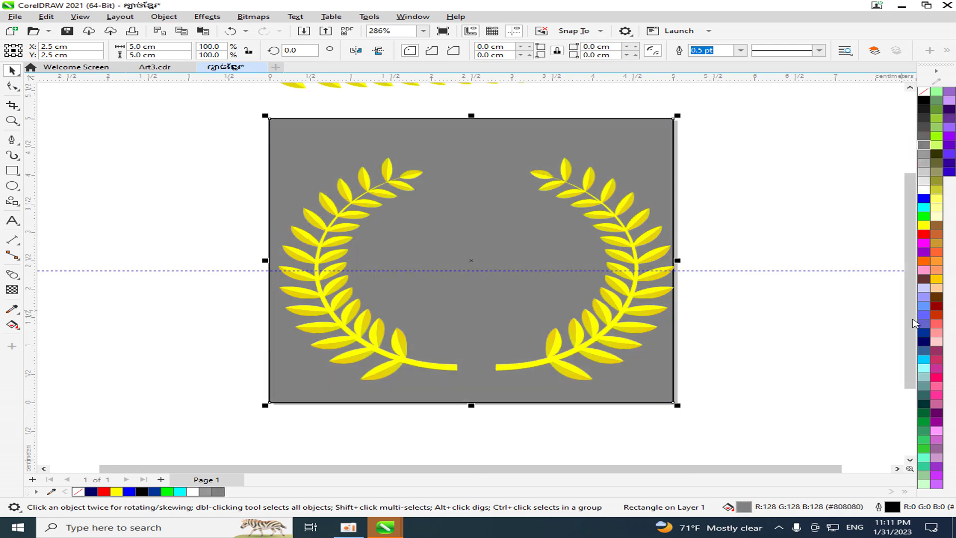
left_click(924, 415)
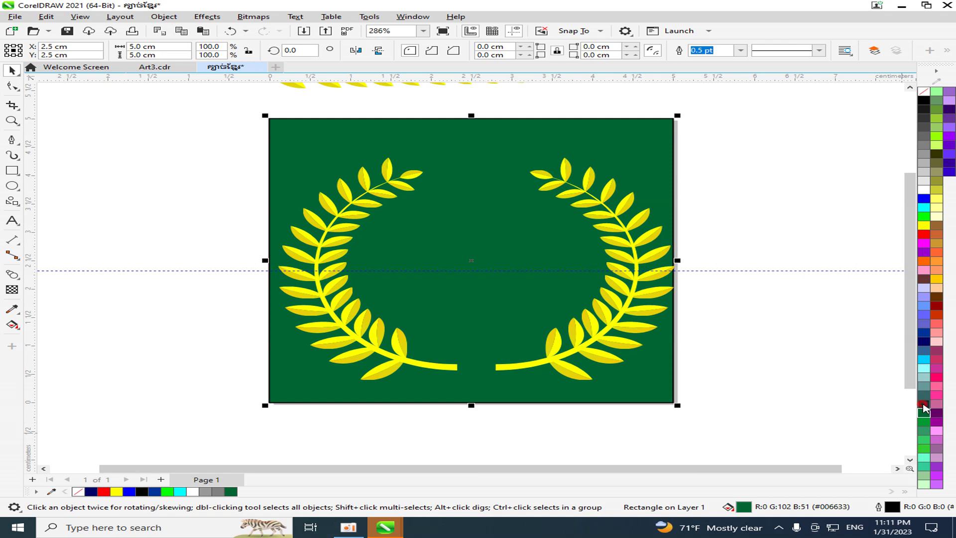
left_click(924, 405)
left_click(924, 341)
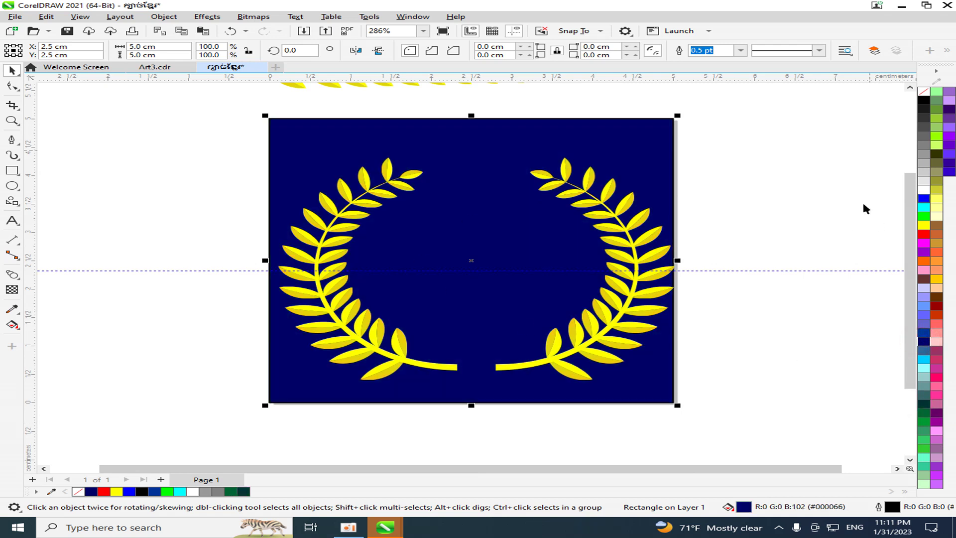
left_click(924, 101)
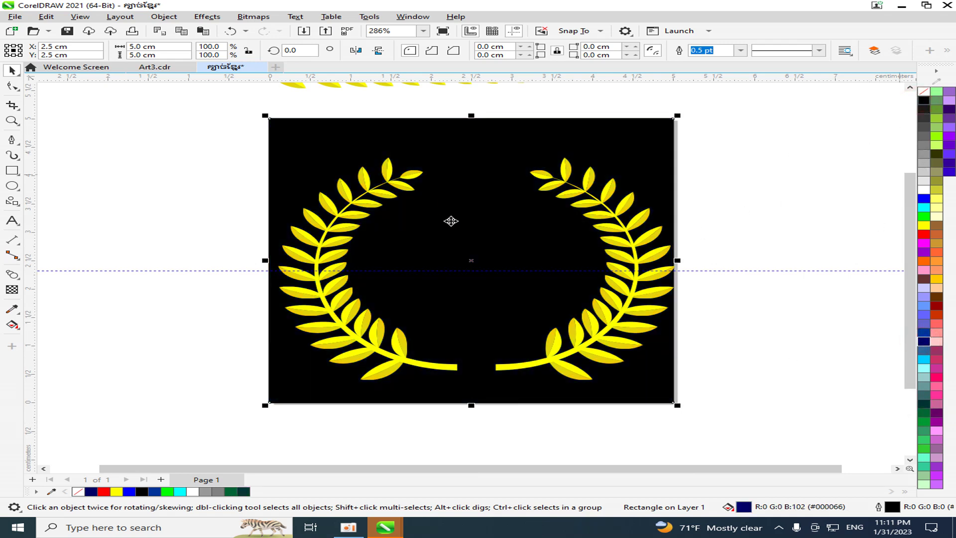
left_click(114, 116)
Select both branches and shift them about 0.08 cm left and 0.1 cm up to centre them on the page.
scroll(217, 327, "down", 1)
scroll(550, 340, "up", 2)
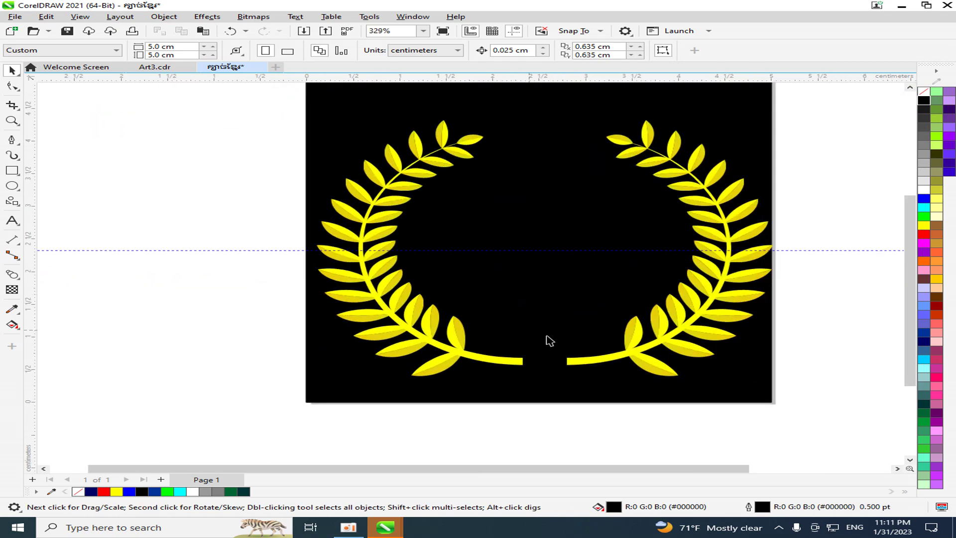
scroll(617, 339, "down", 1)
left_click_drag(284, 111, 790, 390)
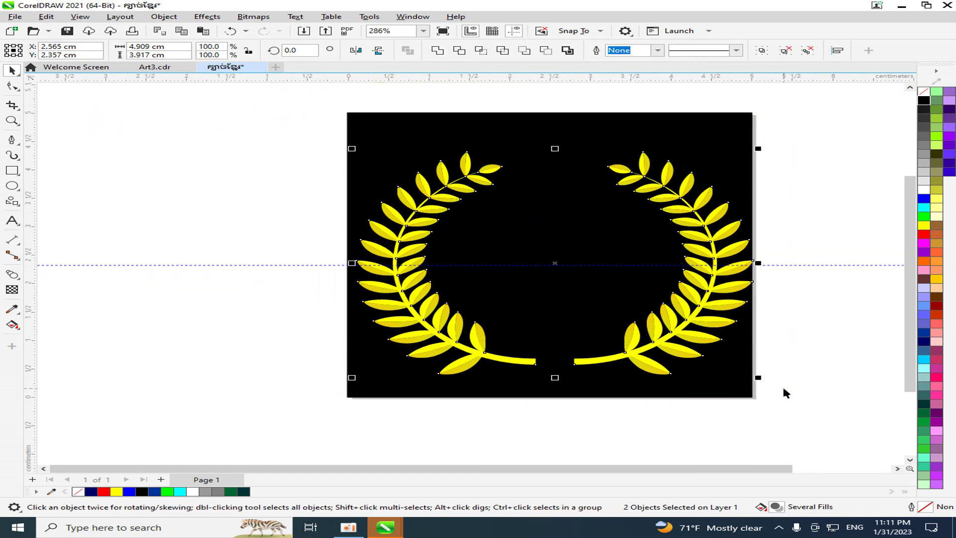
key("Left")
key("Up")
key("Left")
key("Left")
key("Up")
key("Up")
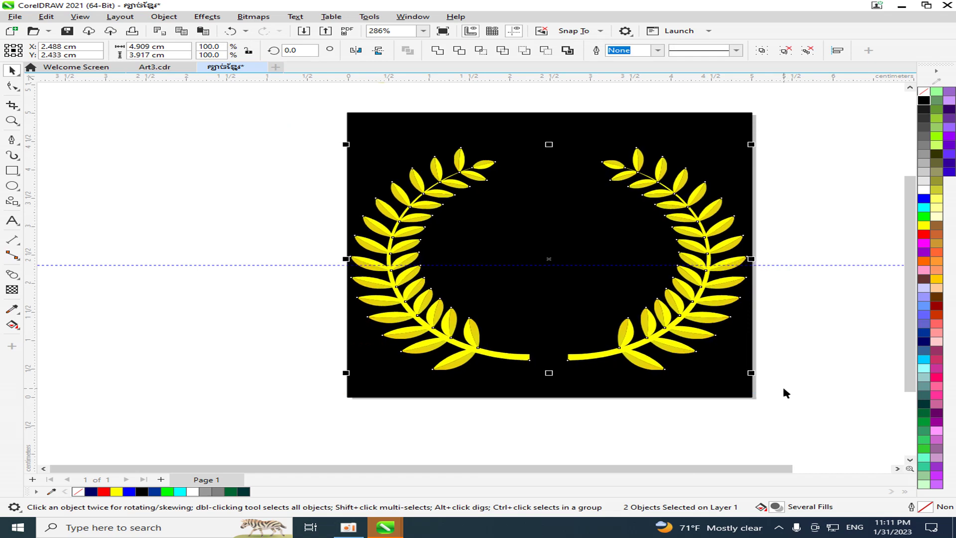
key("Up")
left_click(765, 396)
Draw an ellipse about 0.7 by 0.3 cm across the gap between the two stems and fill it with white.
scroll(623, 415, "up", 1)
scroll(621, 413, "up", 2)
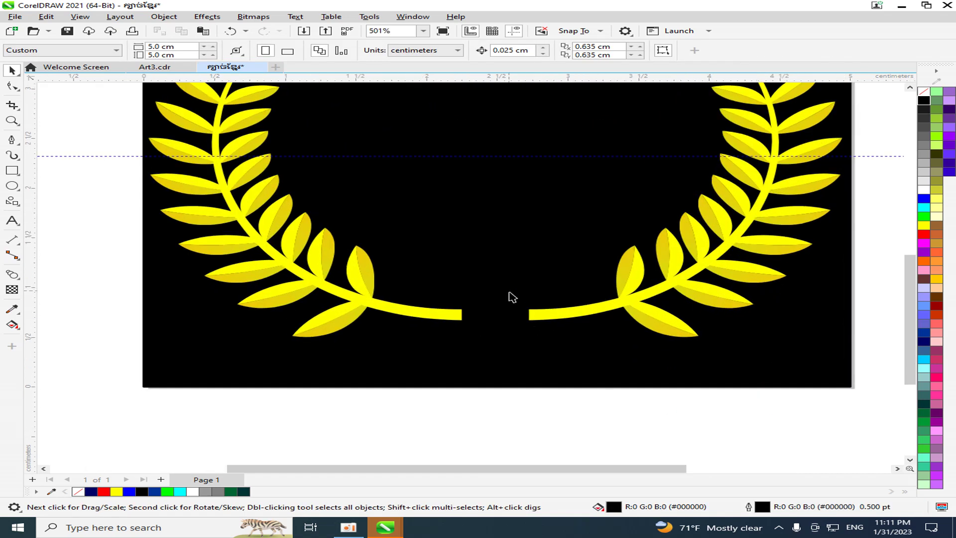
scroll(489, 315, "up", 1)
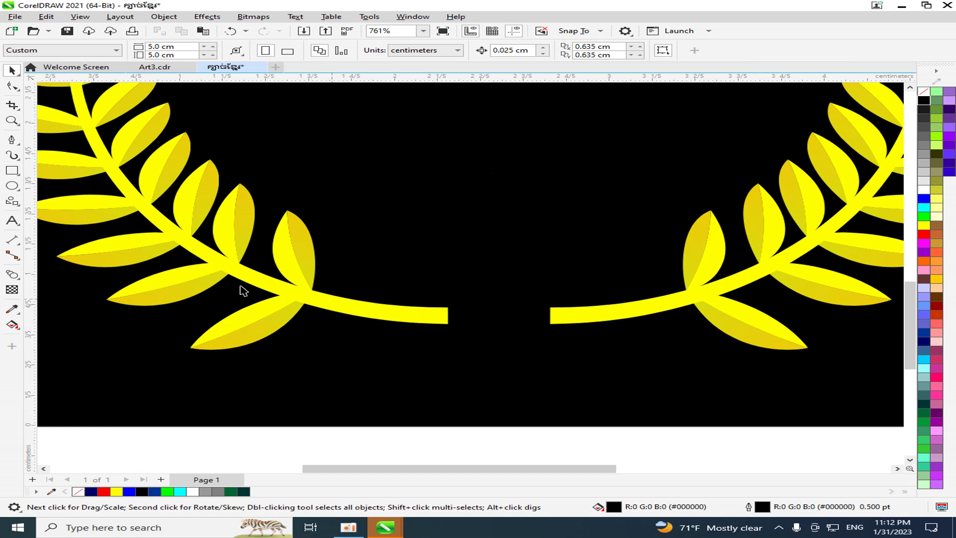
left_click(17, 186)
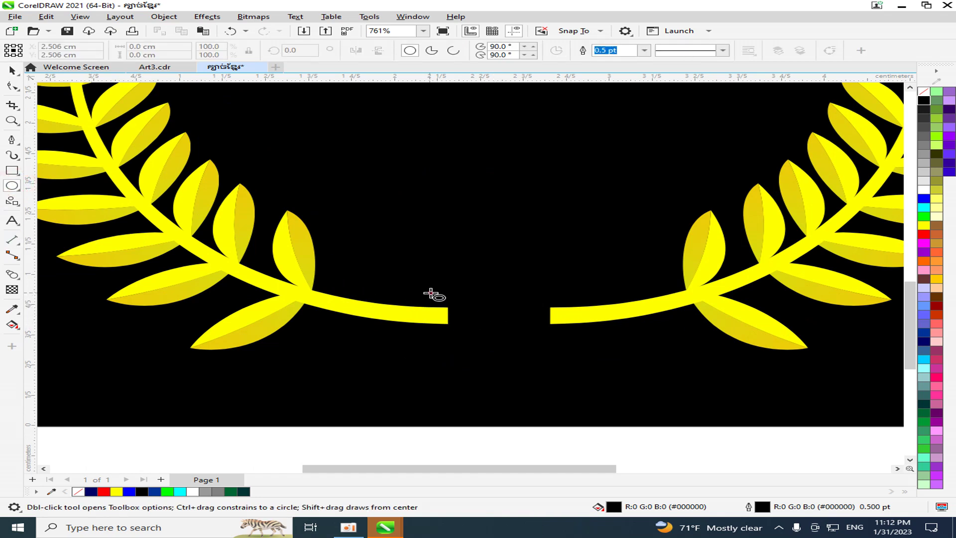
left_click_drag(431, 292, 581, 338)
left_click(923, 227)
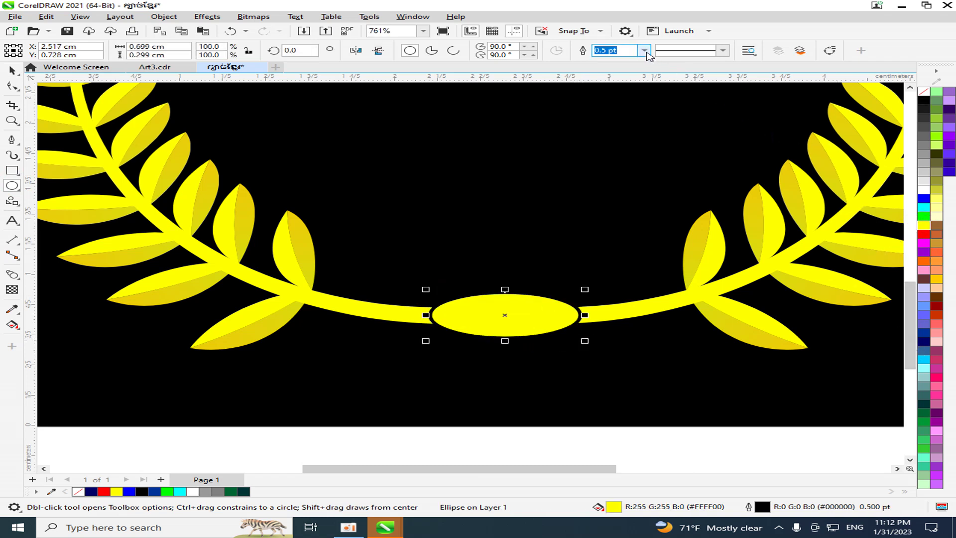
left_click(924, 192)
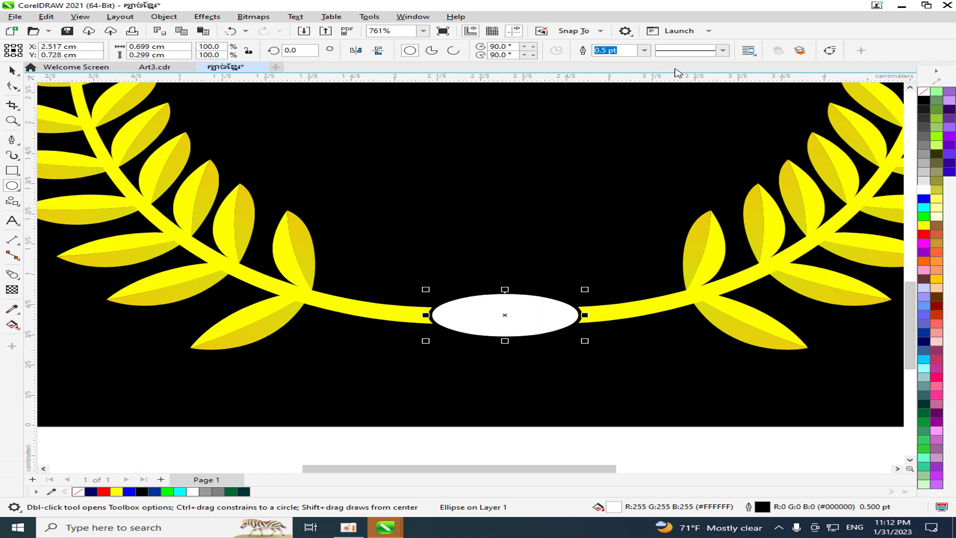
Set the outline width of the ellipse between the stems to Hairline.
left_click(645, 50)
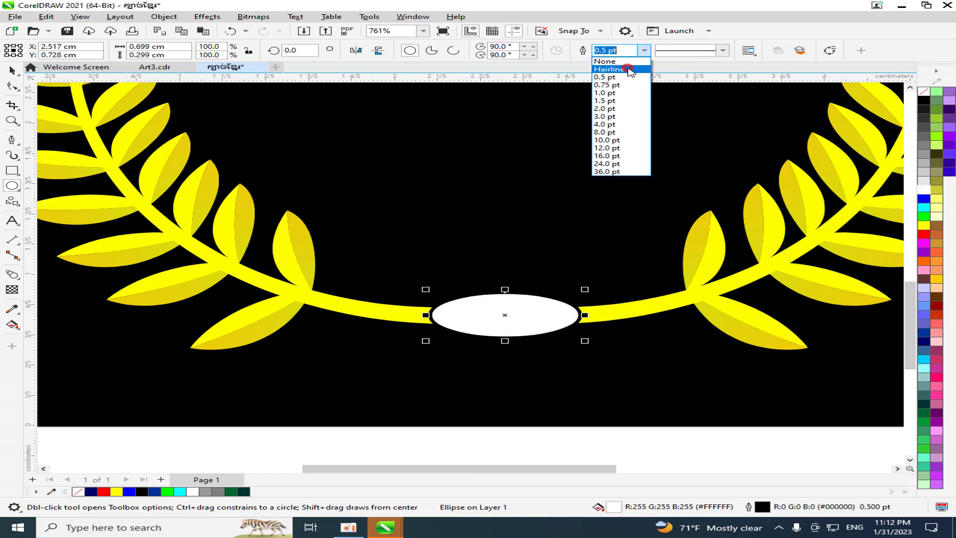
left_click(629, 70)
scroll(595, 366, "down", 2)
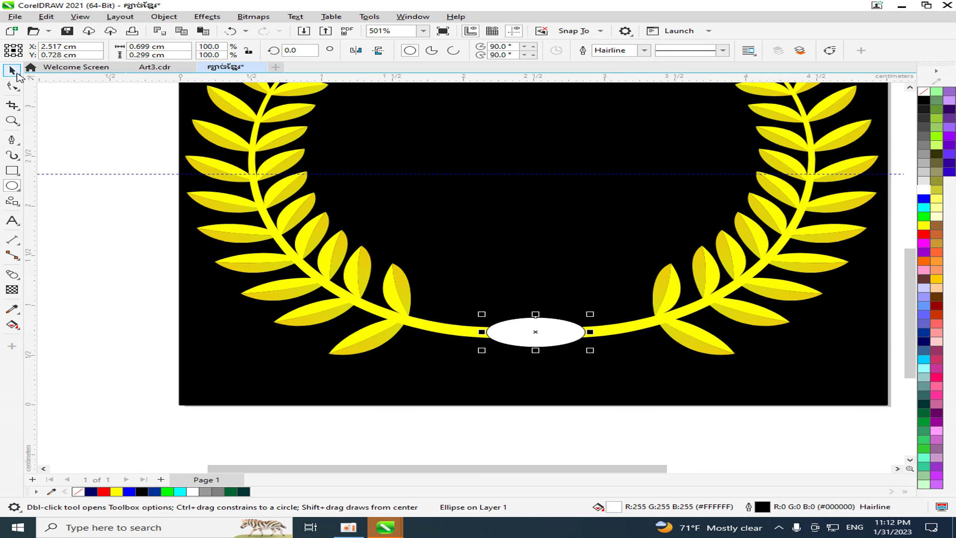
left_click(57, 145)
Set the ellipse's outline width to None and fill it with red after trying blue.
scroll(570, 331, "up", 6)
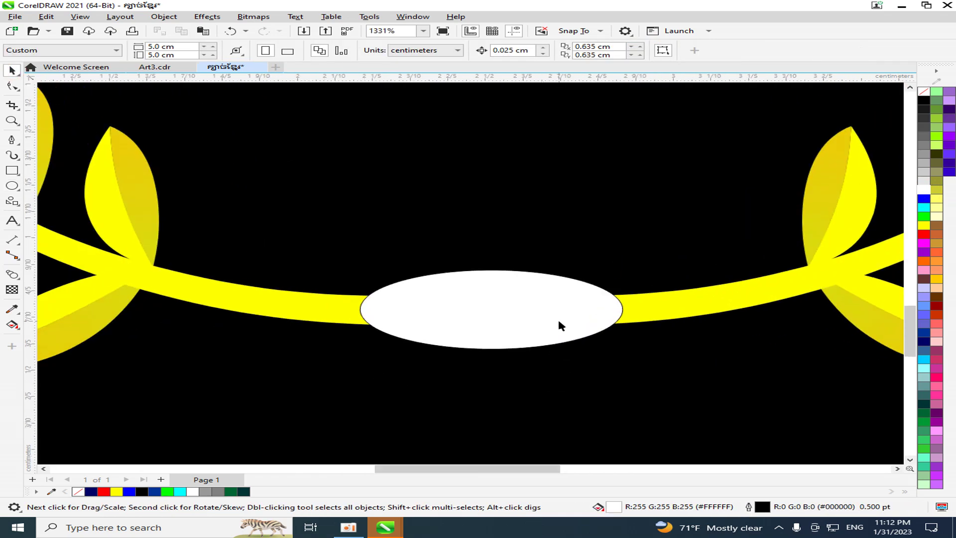
left_click(559, 321)
left_click(637, 53)
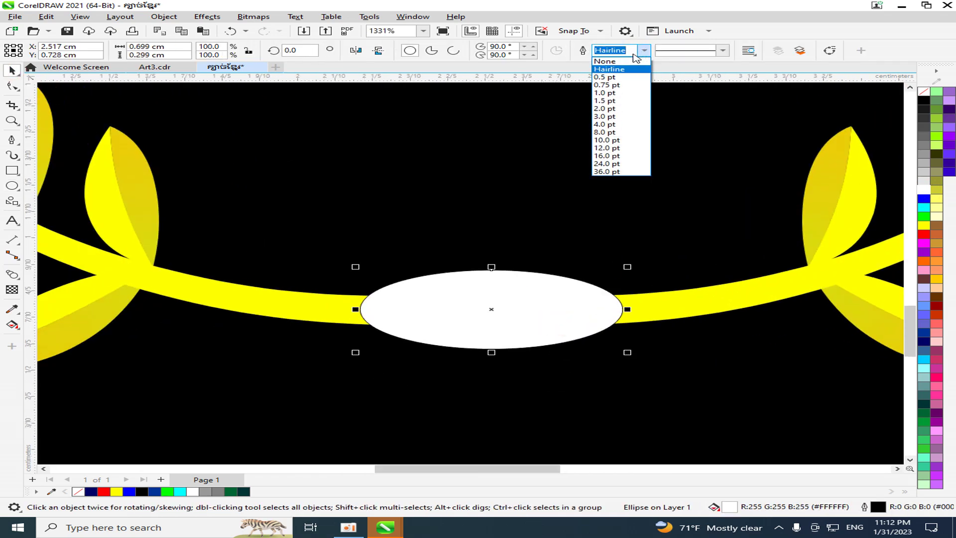
left_click(605, 60)
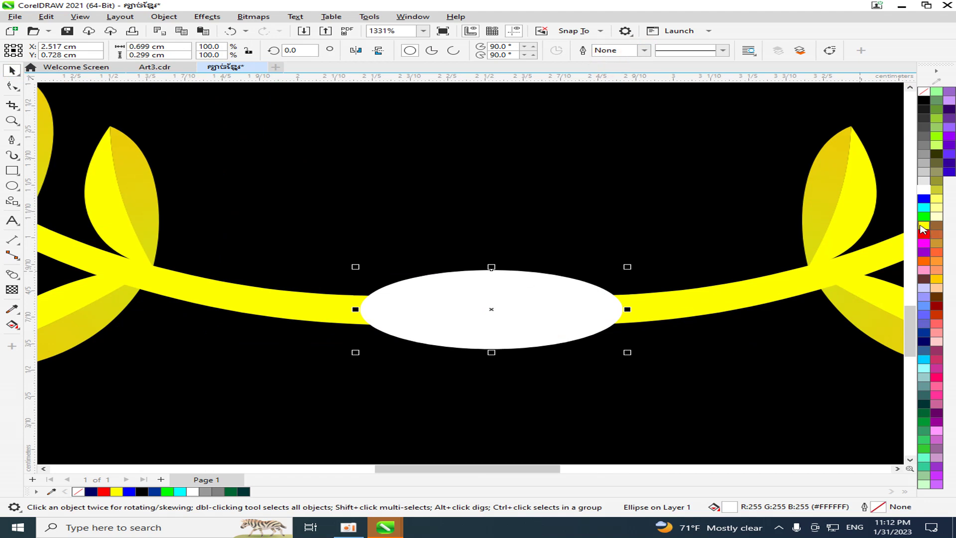
left_click(921, 234)
left_click(924, 200)
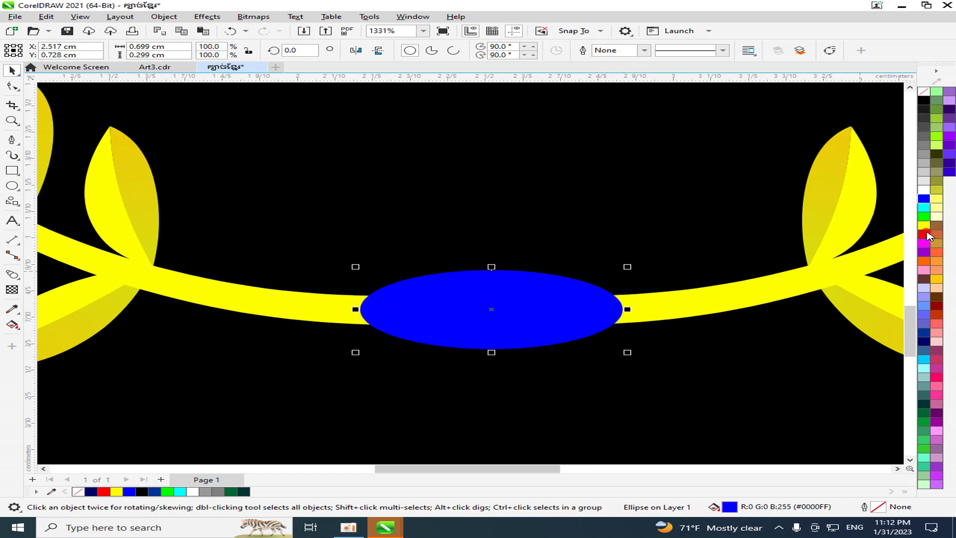
left_click(924, 234)
scroll(890, 279, "down", 5)
scroll(803, 394, "up", 2)
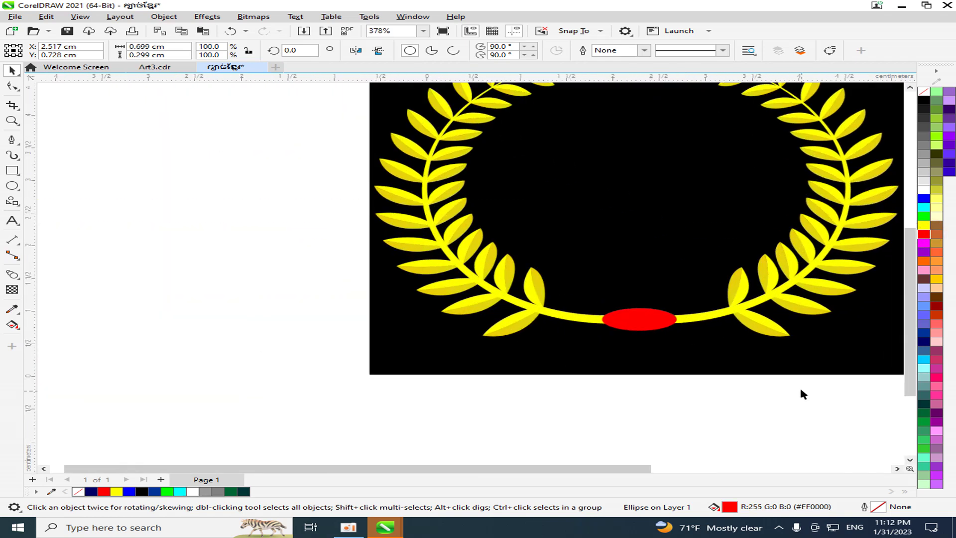
left_click(722, 391)
Stretch the red ellipse on both sides to a width of about 0.82 cm so it overlaps the stem ends.
scroll(679, 352, "up", 4)
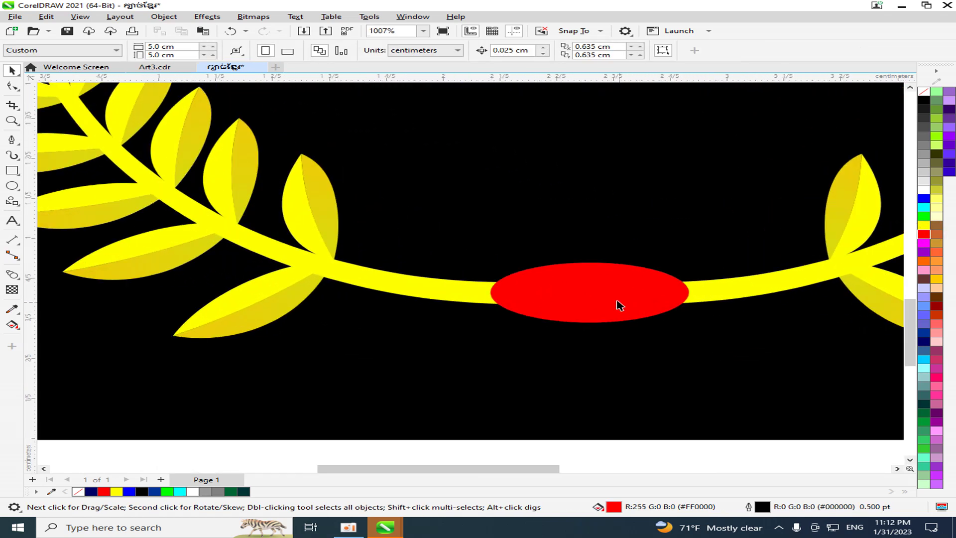
scroll(654, 312, "up", 2)
left_click(538, 304)
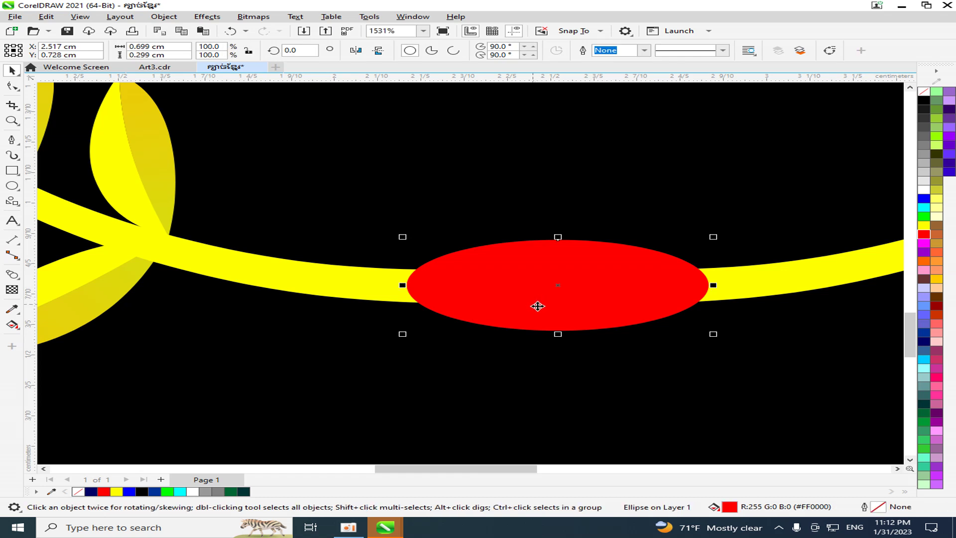
left_click_drag(713, 285, 739, 285)
left_click_drag(403, 285, 374, 285)
scroll(554, 337, "down", 6)
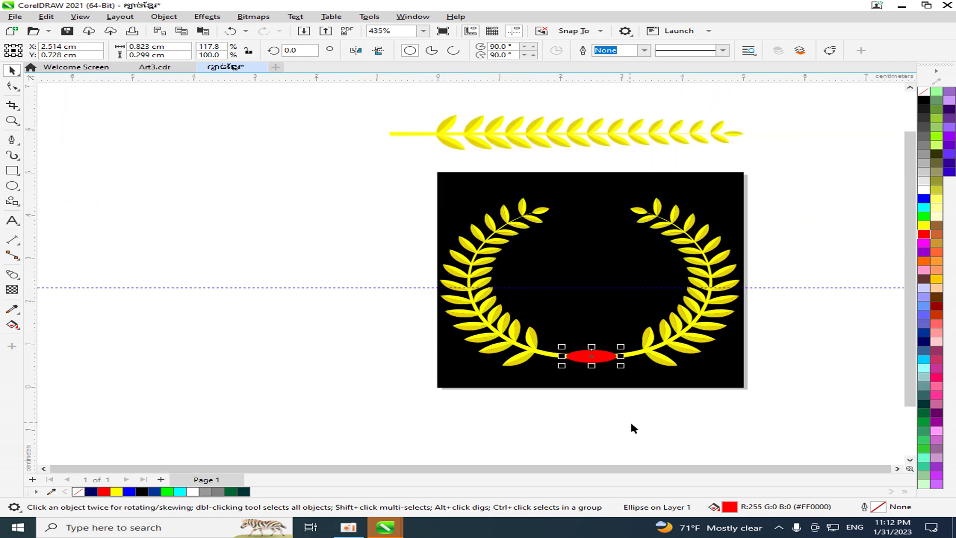
left_click(629, 419)
Delete the red ellipse from the gap between the two stems.
scroll(604, 381, "up", 2)
scroll(653, 390, "down", 3)
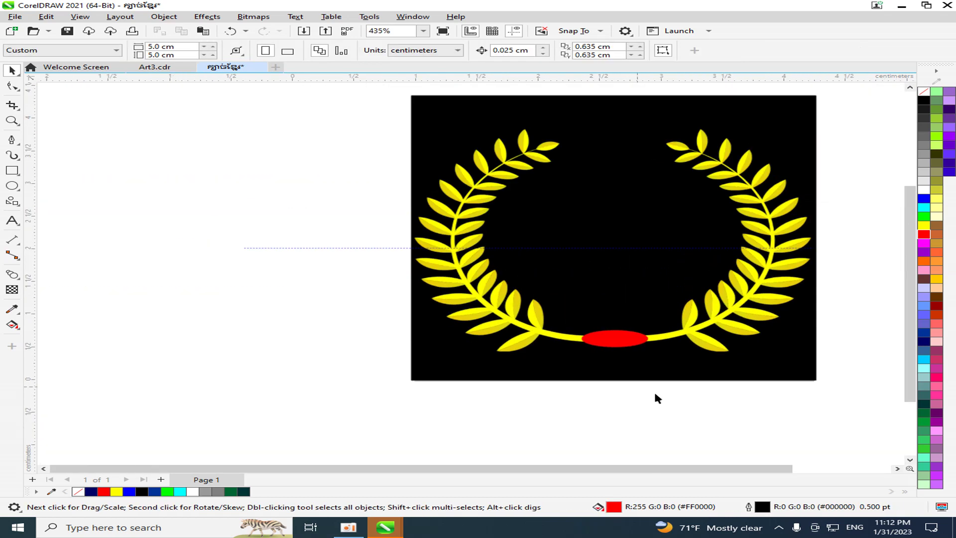
scroll(772, 337, "up", 2)
scroll(567, 327, "down", 1)
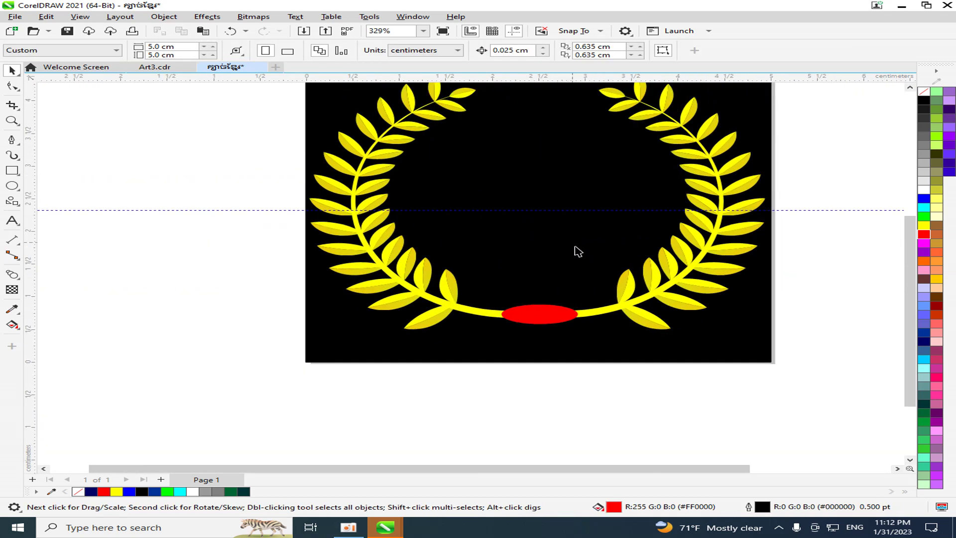
scroll(534, 271, "up", 4)
left_click(545, 327)
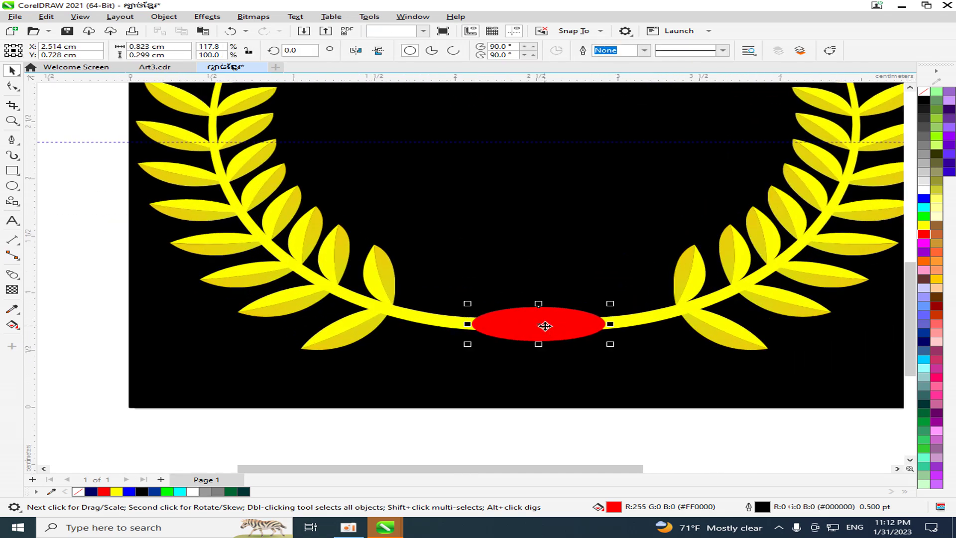
key("Delete")
scroll(498, 308, "up", 3)
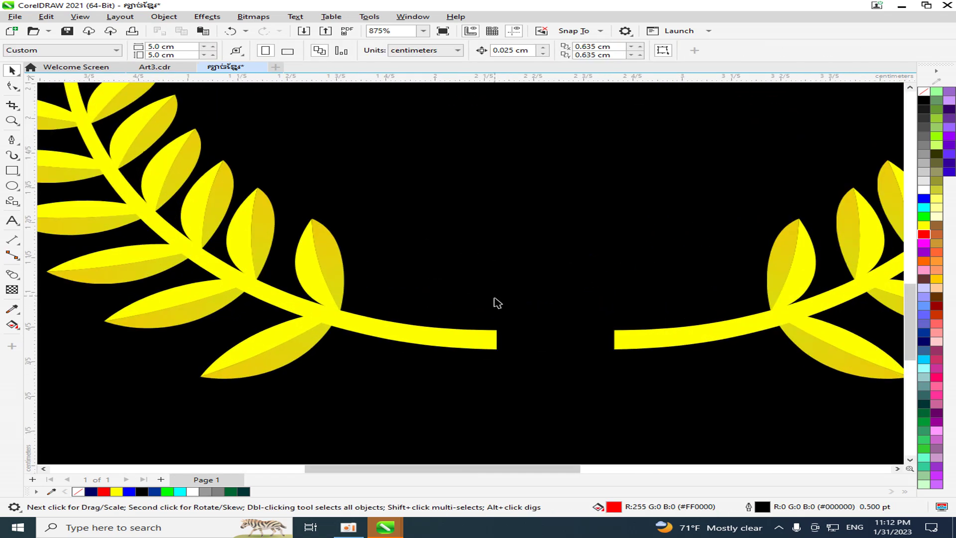
scroll(144, 309, "down", 1)
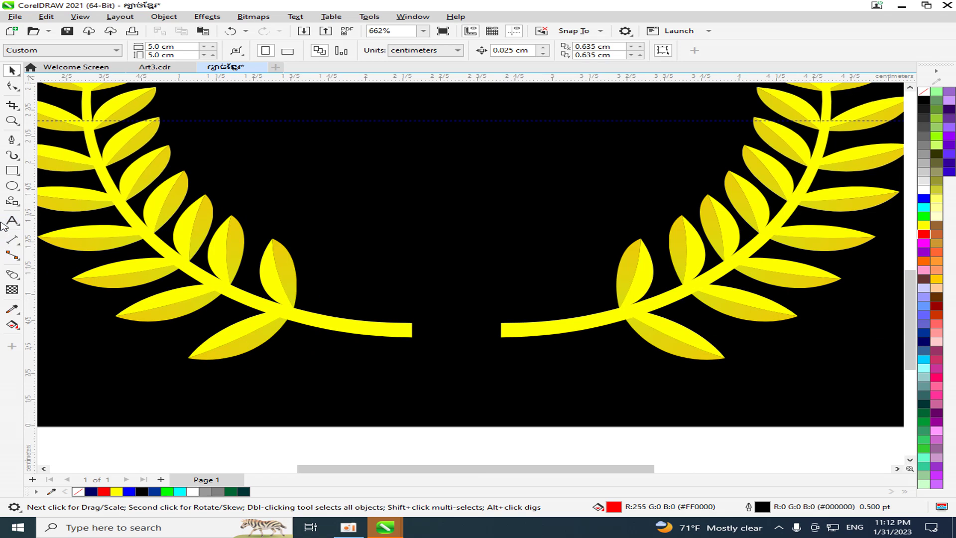
left_click(13, 203)
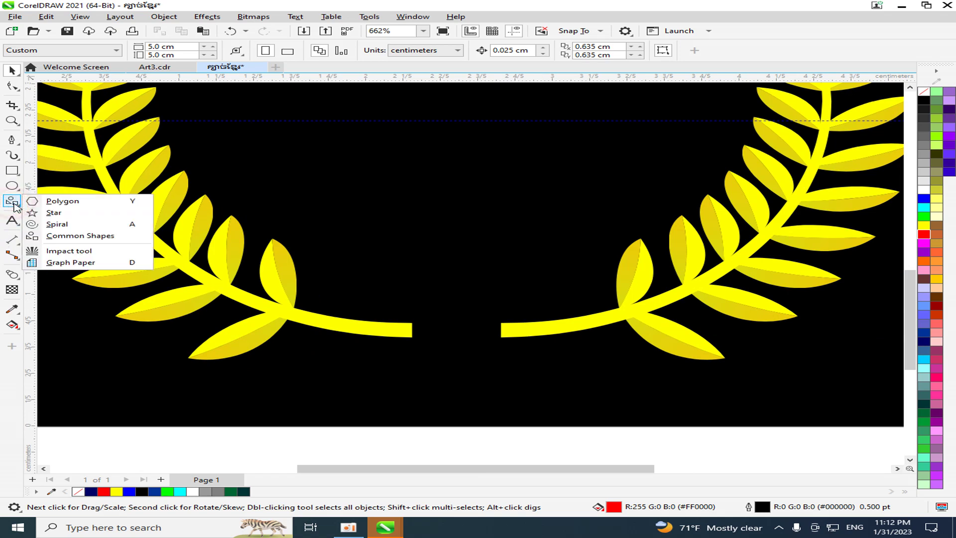
left_click(71, 236)
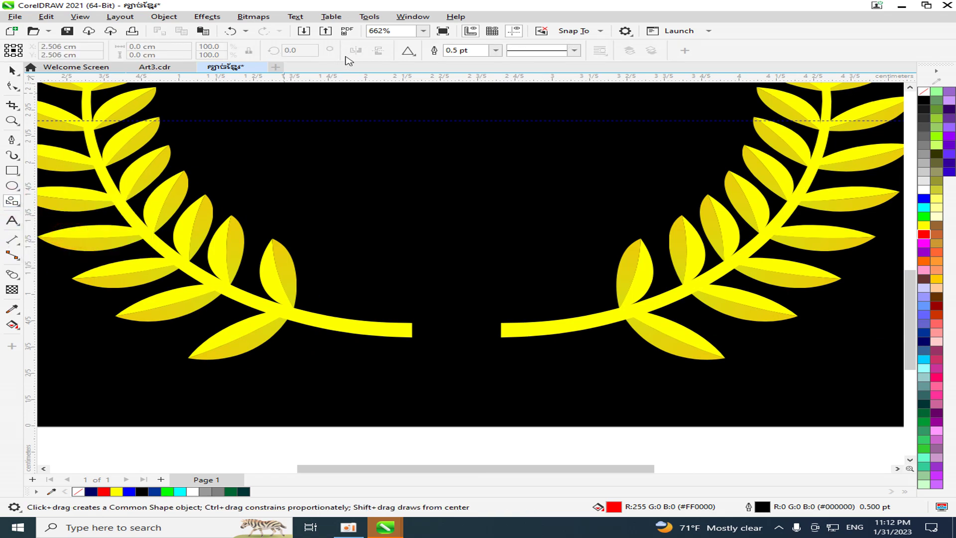
left_click(408, 51)
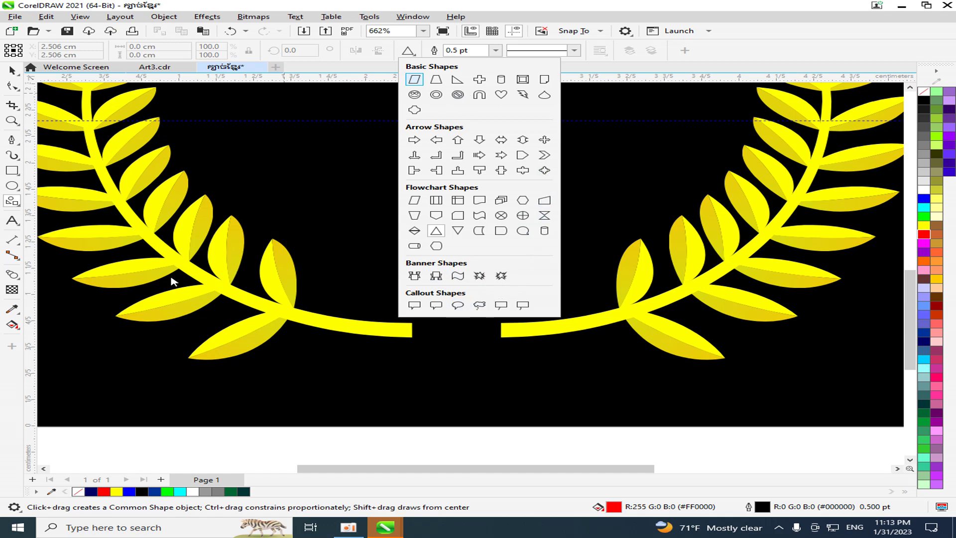
left_click(12, 206)
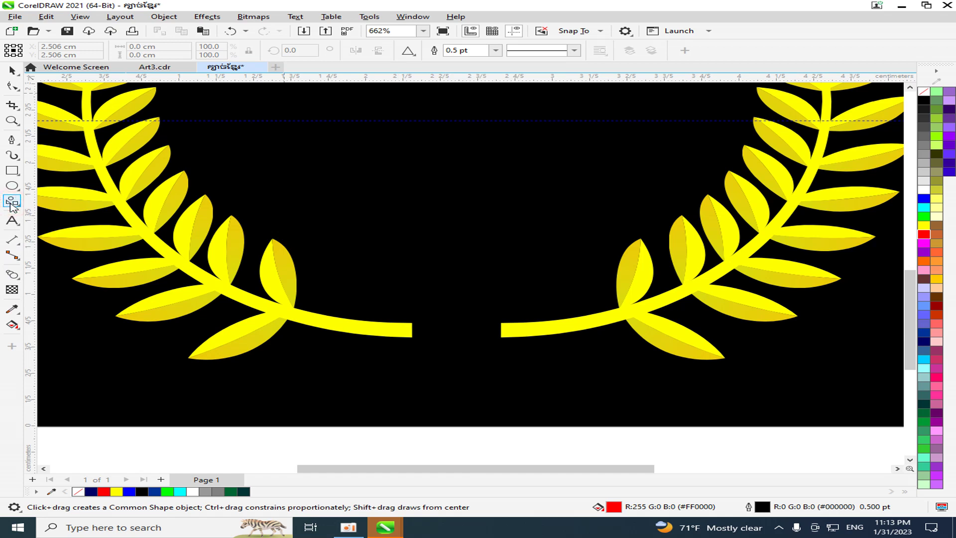
Draw a red five-sided polygon about 1 cm wide above the gap between the two stems.
left_click(12, 206)
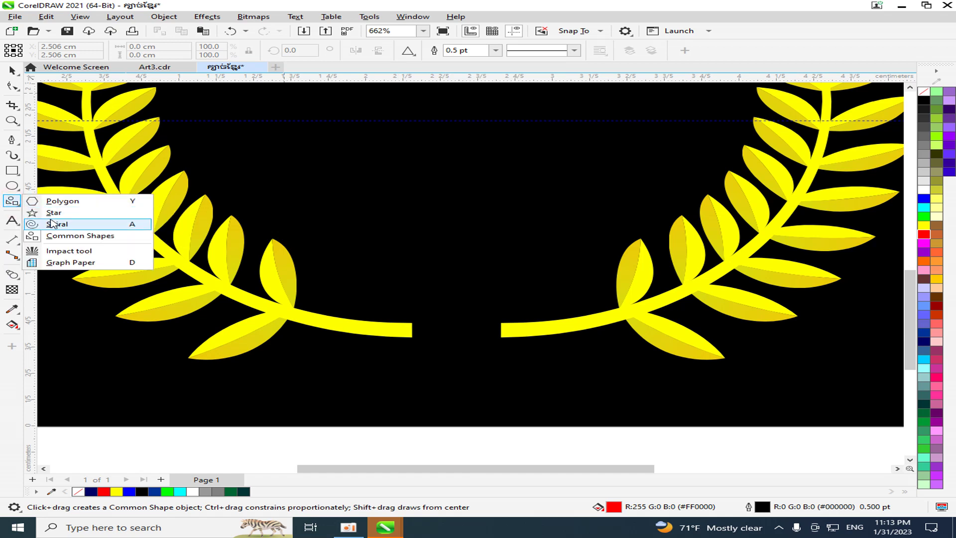
left_click(31, 201)
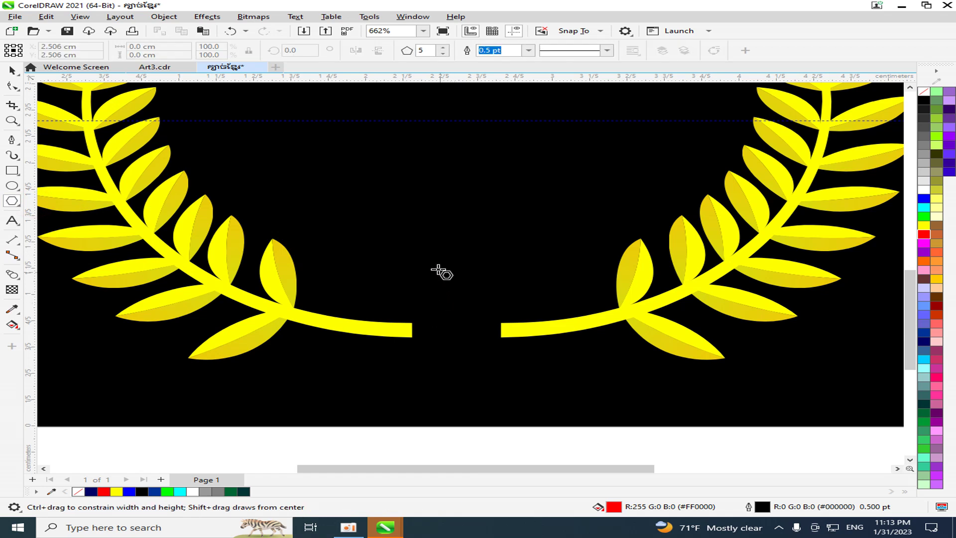
mouse_move(421, 232)
left_mouse_down()
mouse_move(487, 280)
mouse_move(470, 273)
left_mouse_up()
Try different side counts on the red polygon, from 4 up to 23, and set it to 22 sides.
left_click(443, 54)
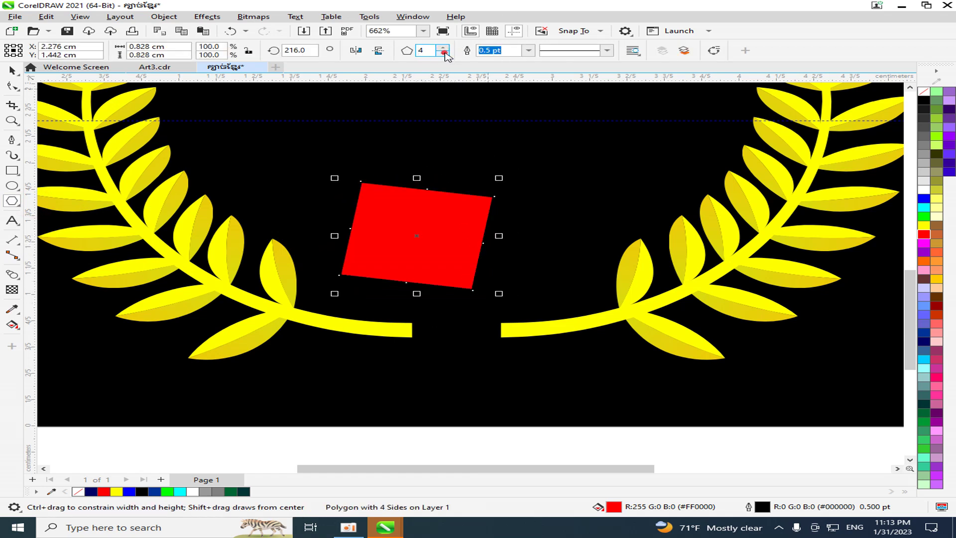
left_click(443, 53)
left_click(443, 48)
left_click(443, 47)
left_click(442, 48)
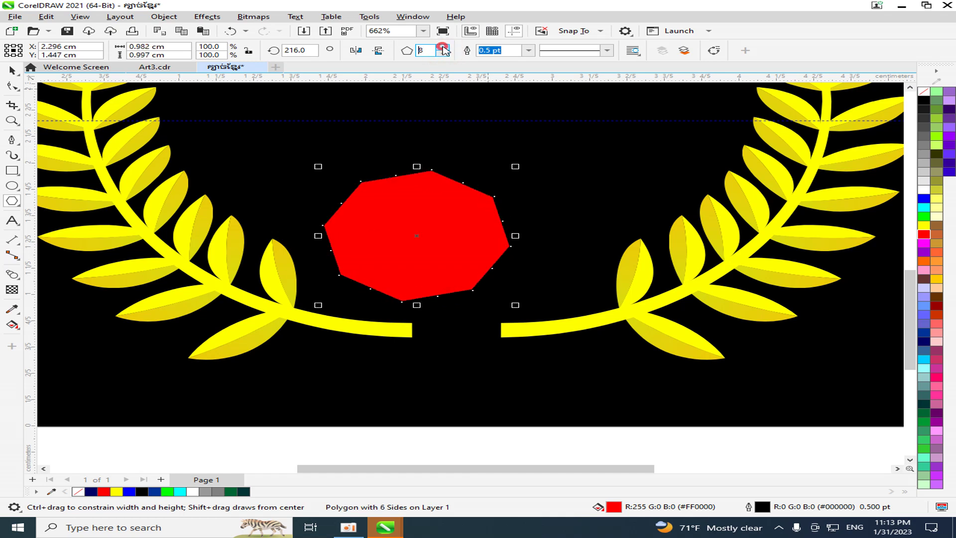
left_click(443, 48)
left_click(442, 48)
left_click(442, 47)
left_click(443, 48)
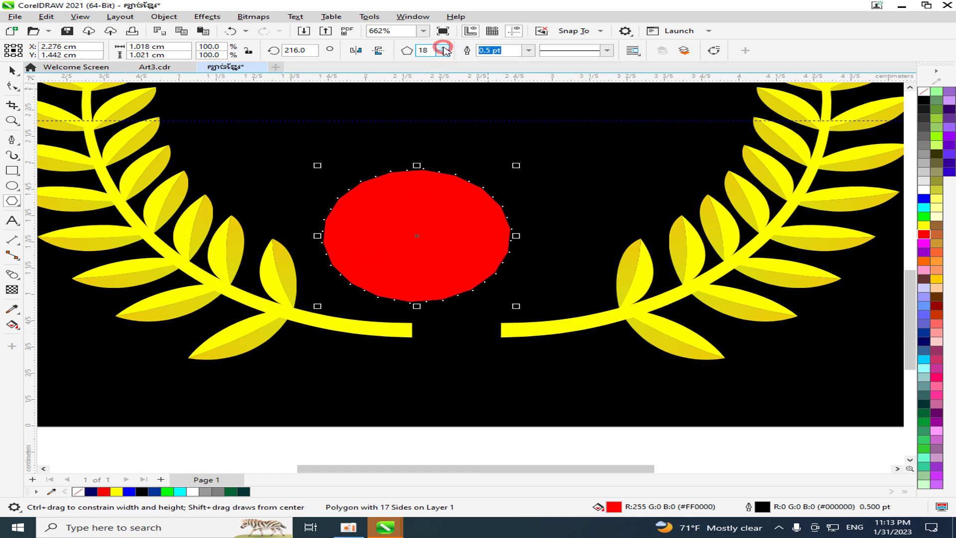
left_click(443, 48)
left_click(443, 47)
left_click(443, 48)
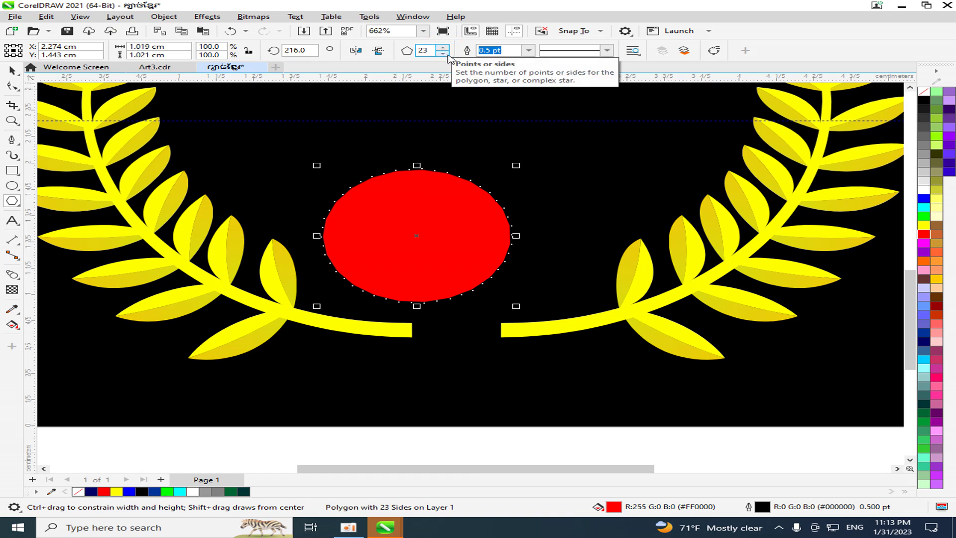
left_click(442, 53)
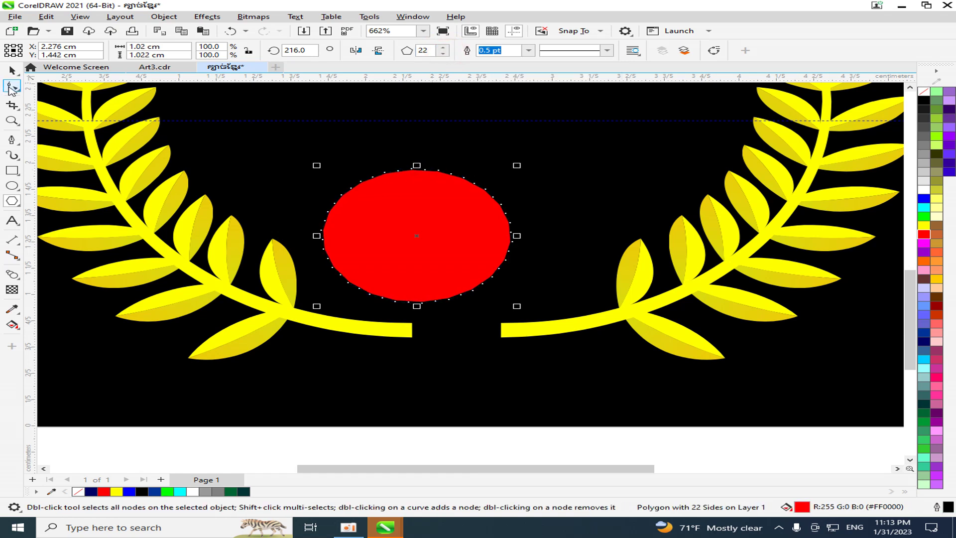
Reselect the red polygon and try other side counts, up to 29 and down to 3.
left_click(11, 88)
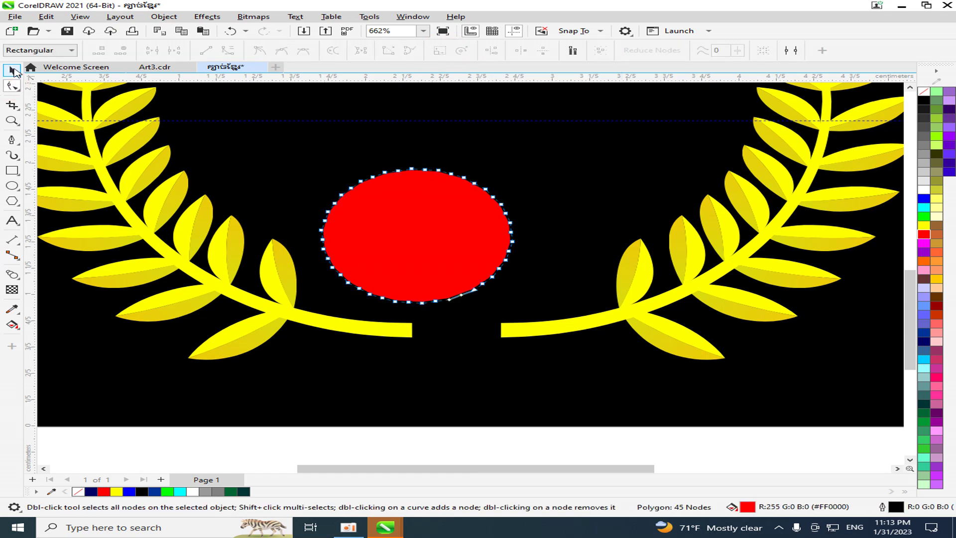
left_click(12, 70)
scroll(367, 254, "up", 3)
left_click(441, 227)
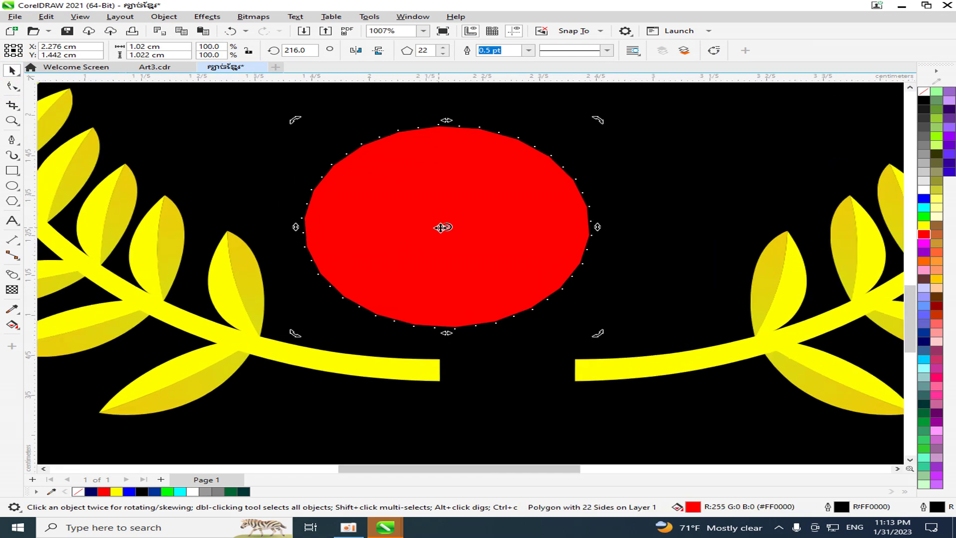
left_click(513, 337)
left_click(462, 284)
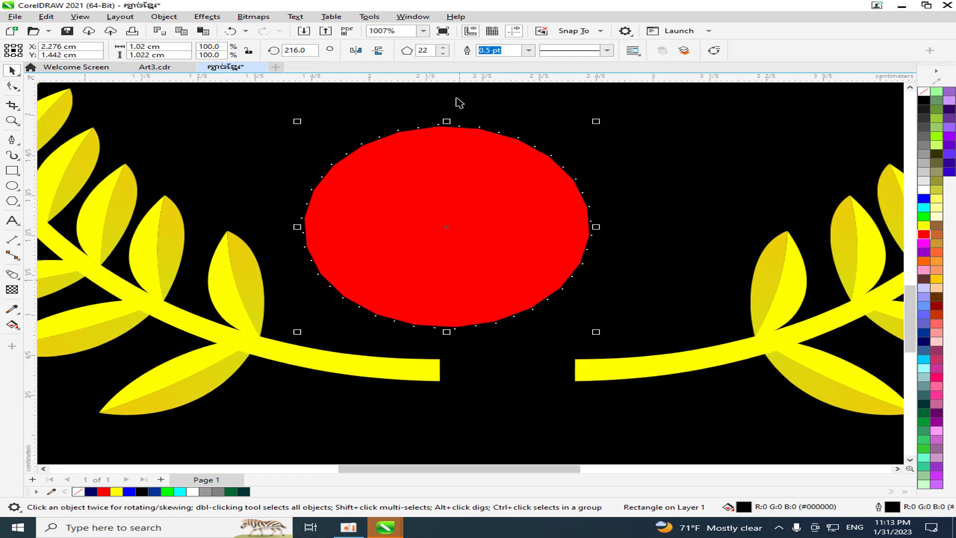
left_click(442, 54)
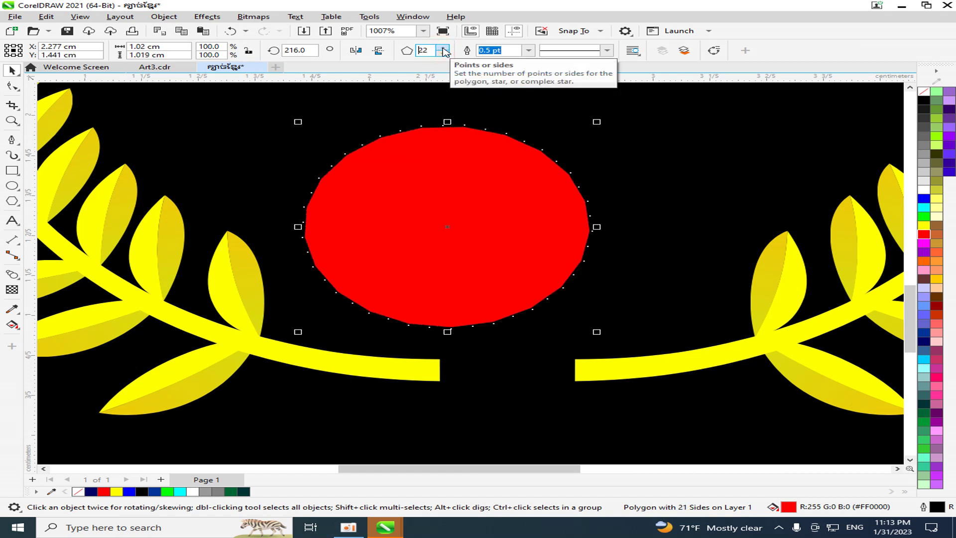
left_click(443, 47)
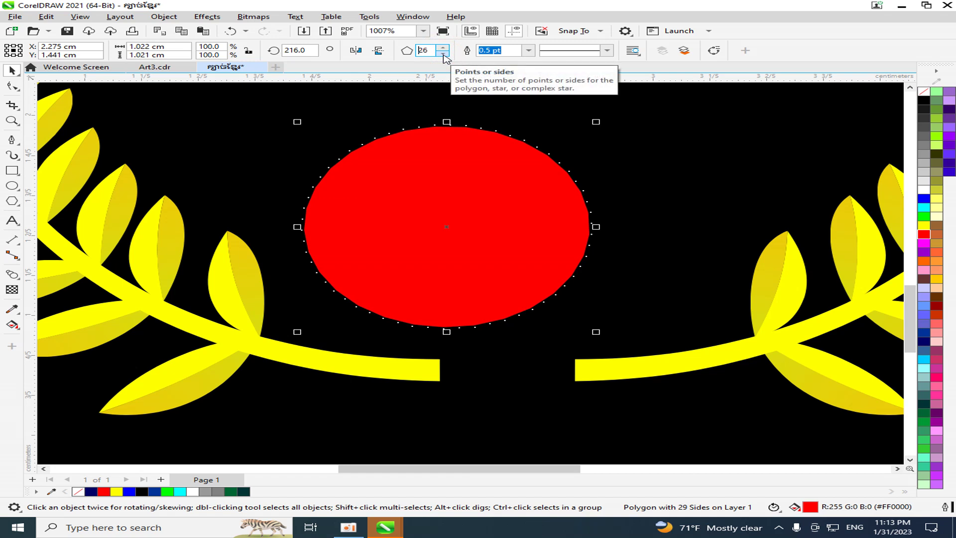
left_click(443, 53)
left_click(443, 54)
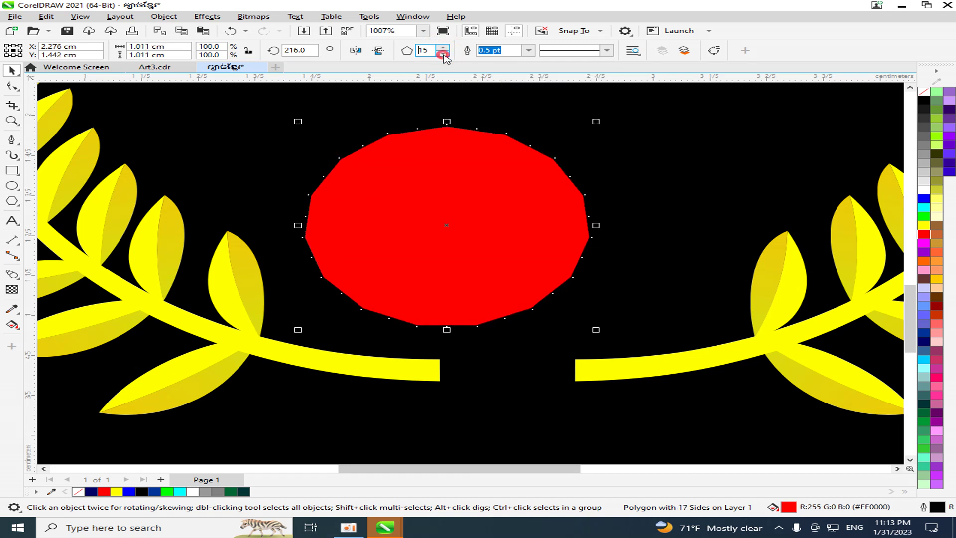
left_click(442, 54)
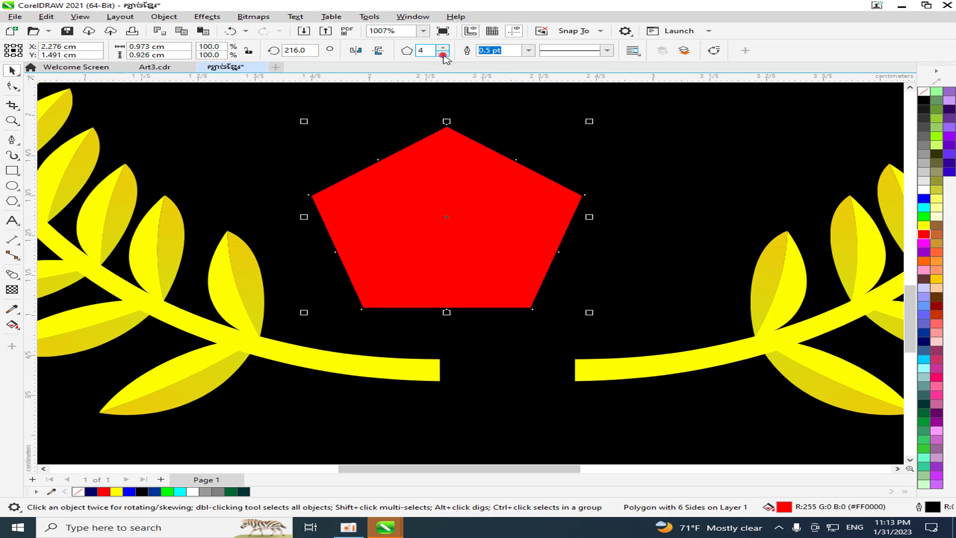
left_click(443, 55)
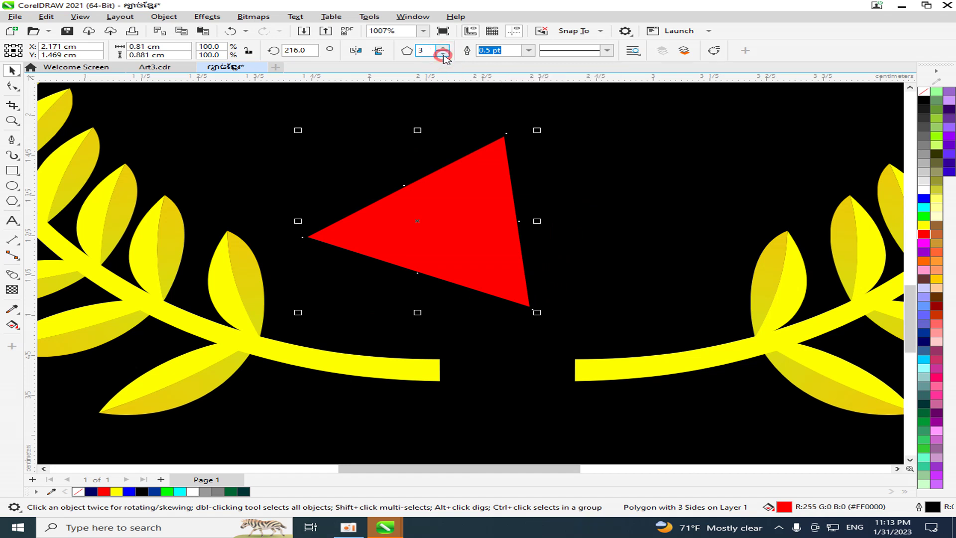
Raise the polygon's side count to 8 and delete the polygon.
left_click(444, 48)
left_click(443, 48)
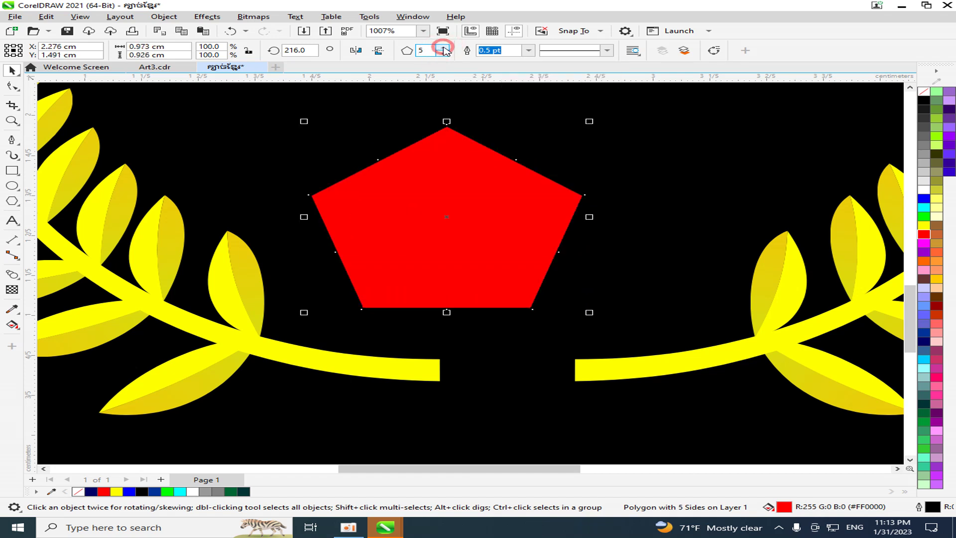
left_click(444, 48)
left_click(443, 48)
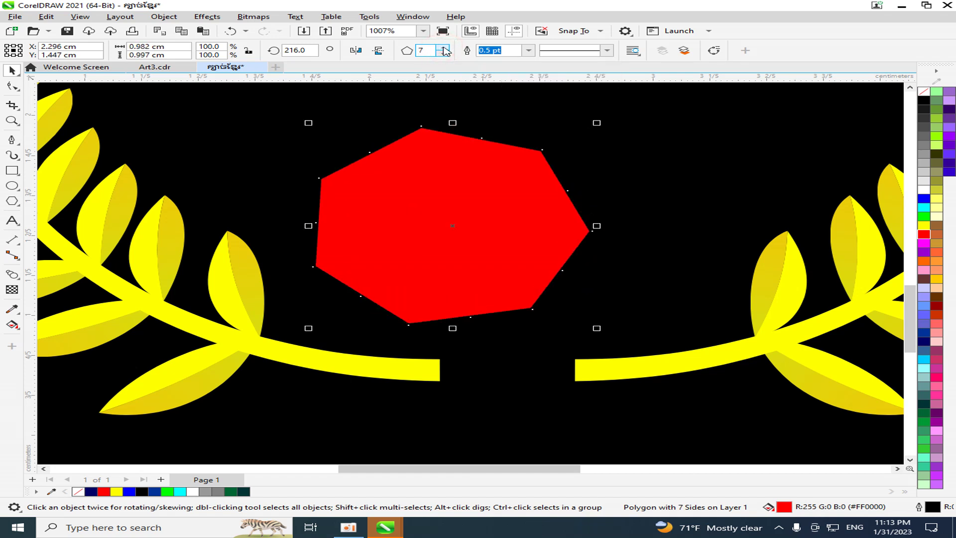
left_click(443, 48)
key("Delete")
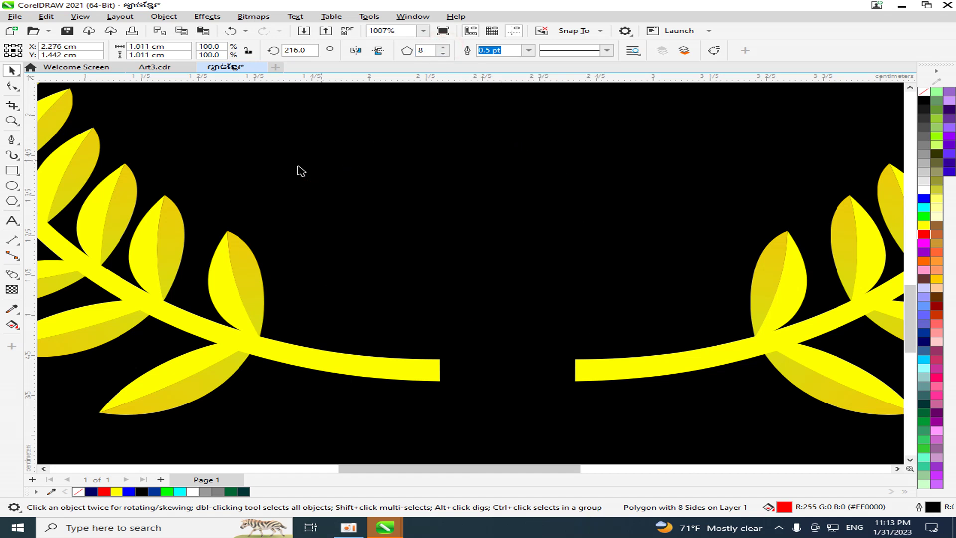
Draw a five-point star about 0.8 by 0.76 cm above the stem gap, reduce it to 3 points and delete it.
left_click(11, 275)
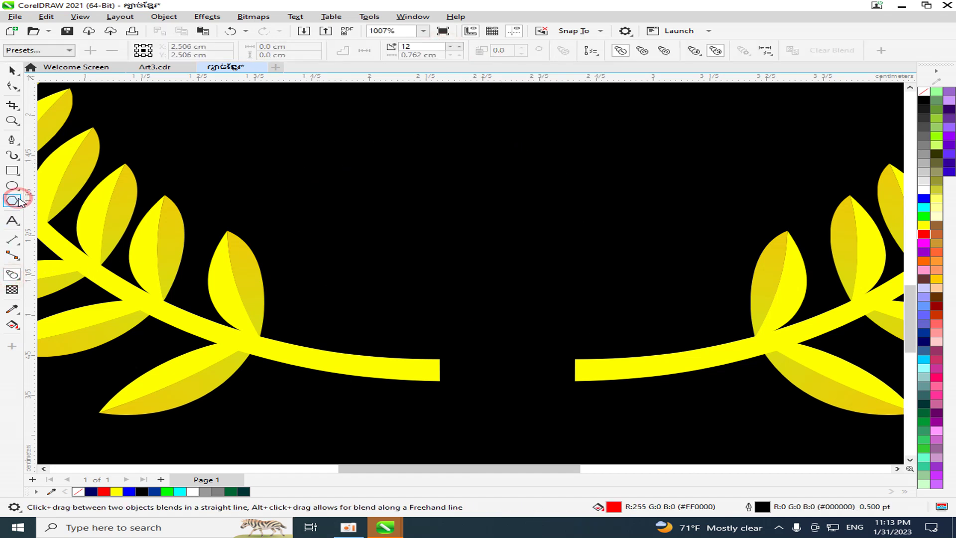
left_click(19, 202)
left_click(31, 211)
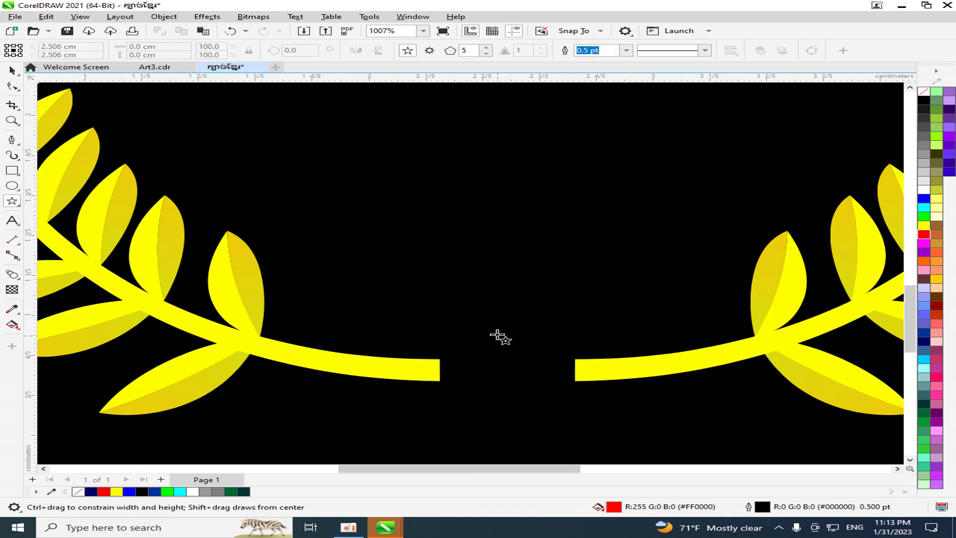
left_click_drag(460, 246, 532, 308)
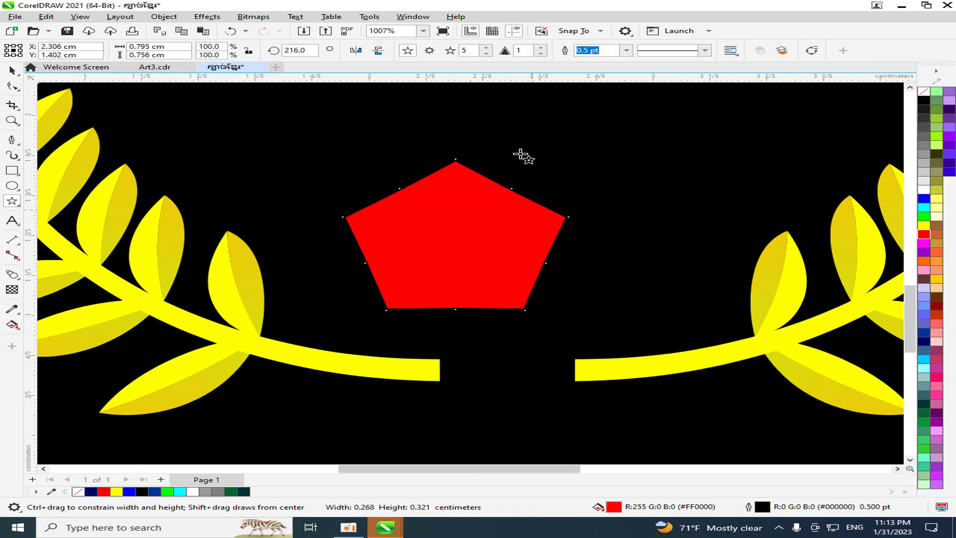
left_click(486, 54)
left_click(486, 53)
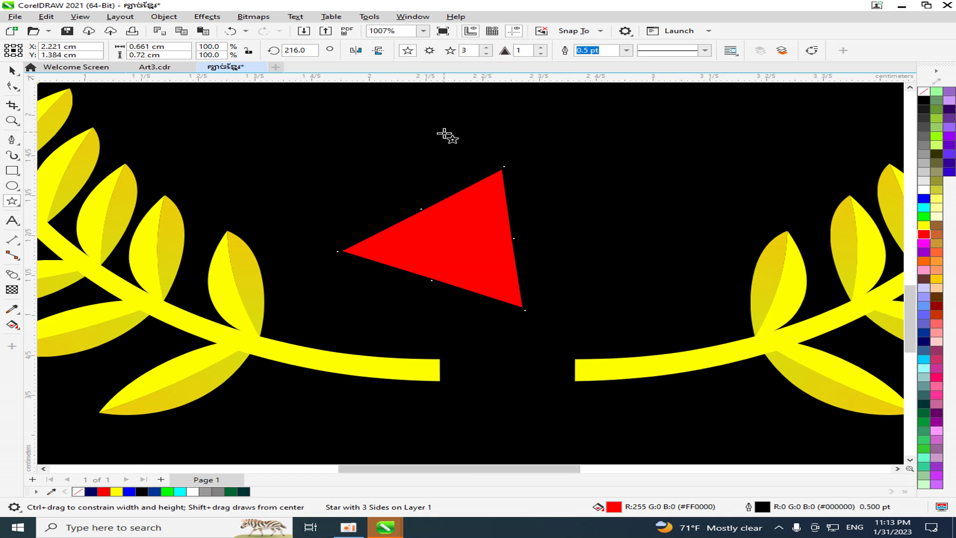
key("Delete")
Draw another five-point star about 0.76 by 0.74 cm above the stem gap and reduce it to 3 points.
left_click(12, 204)
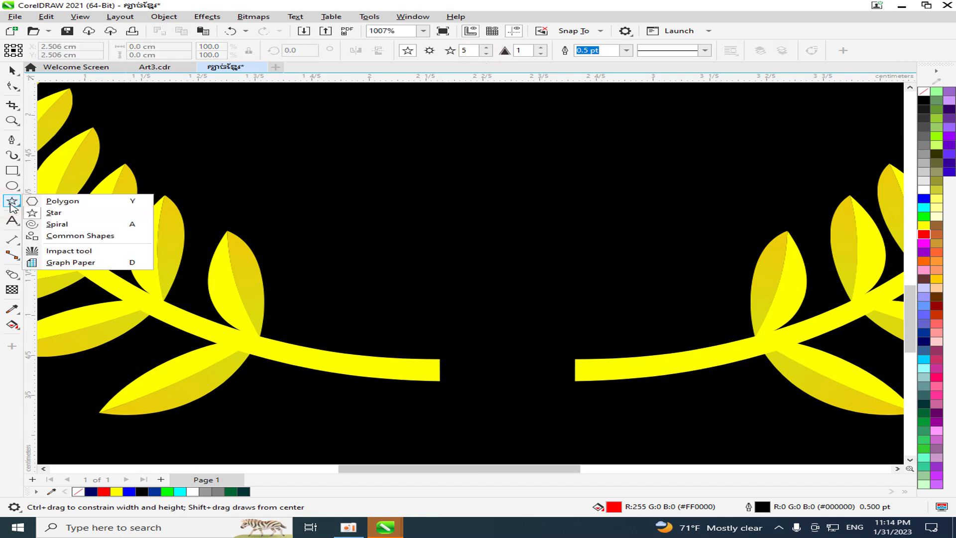
left_click(64, 214)
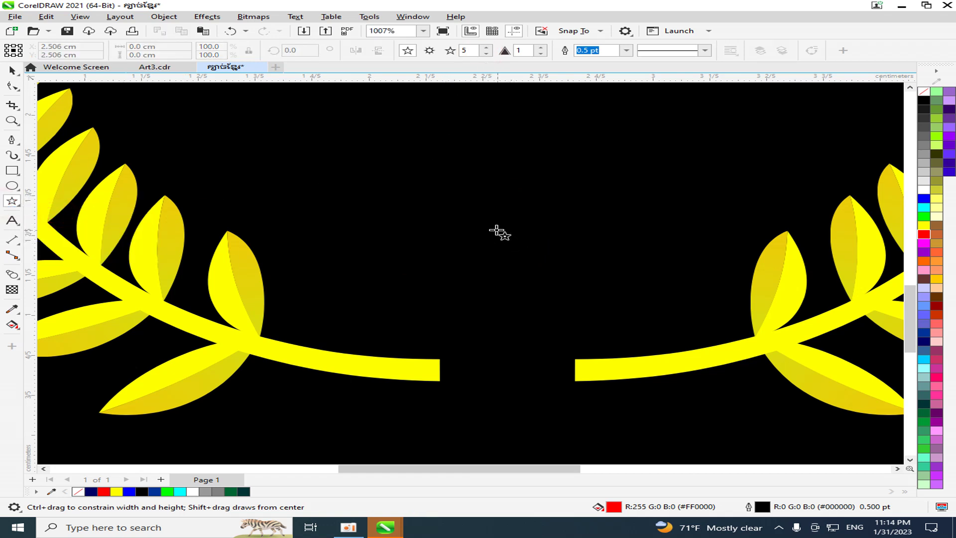
left_click_drag(497, 230, 554, 293)
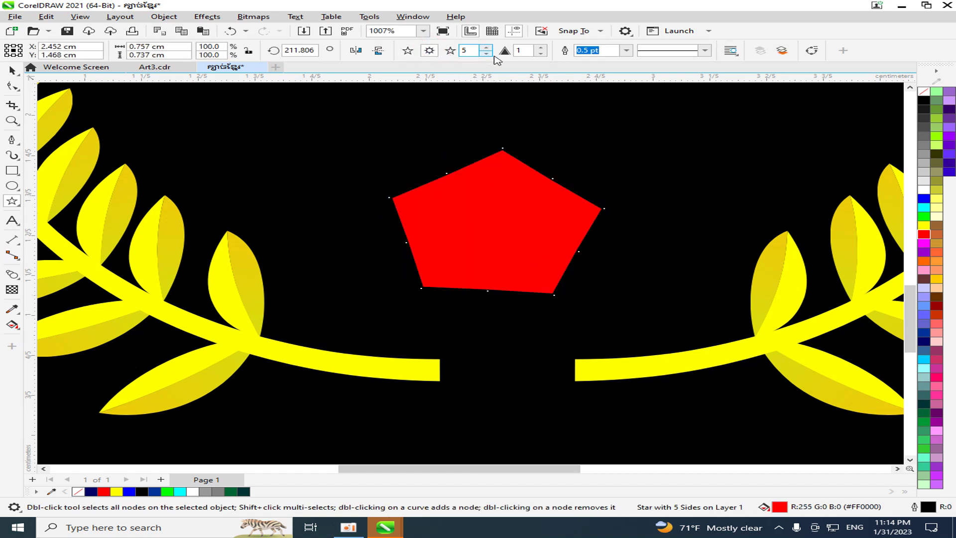
left_click(486, 54)
left_click(486, 53)
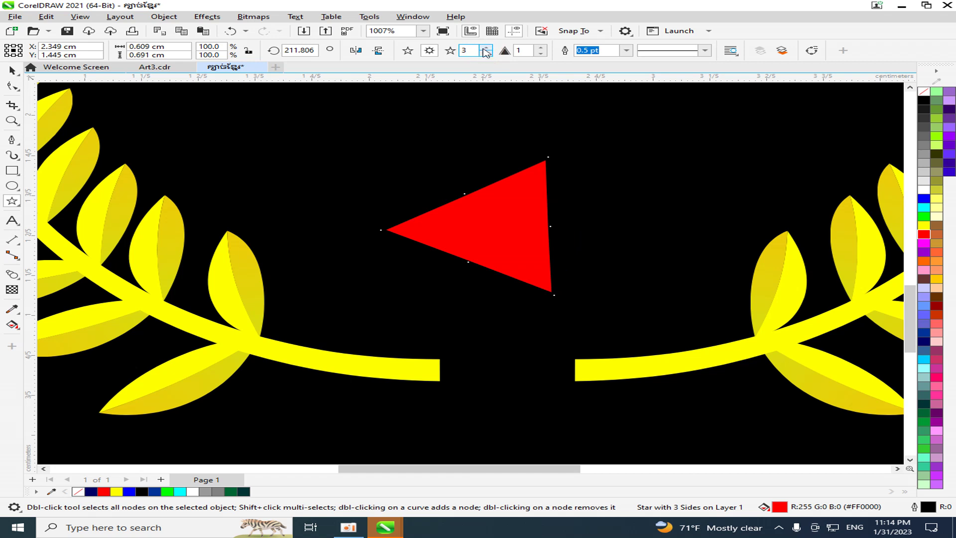
Raise the red star's point count to 8.
left_click(486, 48)
left_click(485, 48)
left_click(486, 47)
left_click(486, 47)
left_click(485, 47)
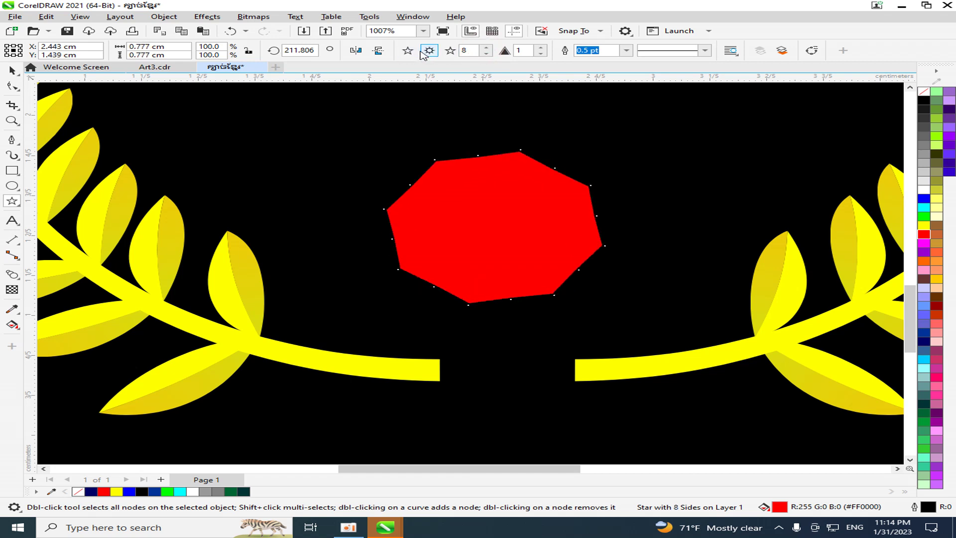
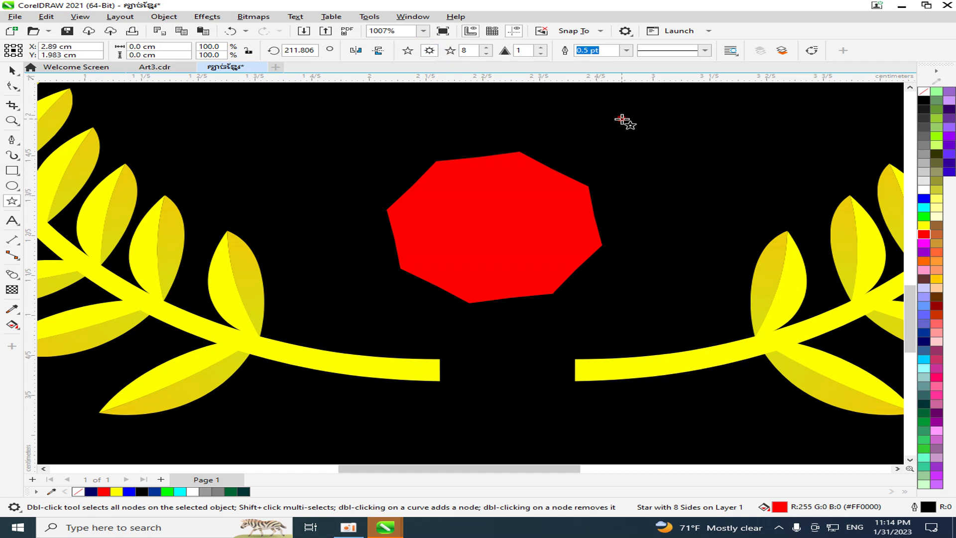
Draw a nine-point complex star about 0.91 by 0.9 cm above the stem gap and delete the red eight-sided shape.
left_click_drag(623, 120, 712, 194)
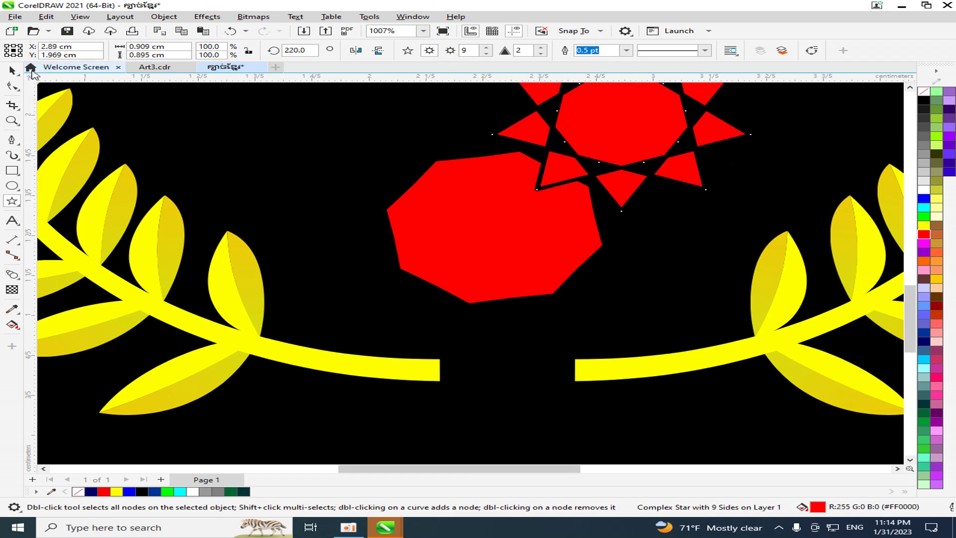
left_click(12, 70)
left_click(438, 218)
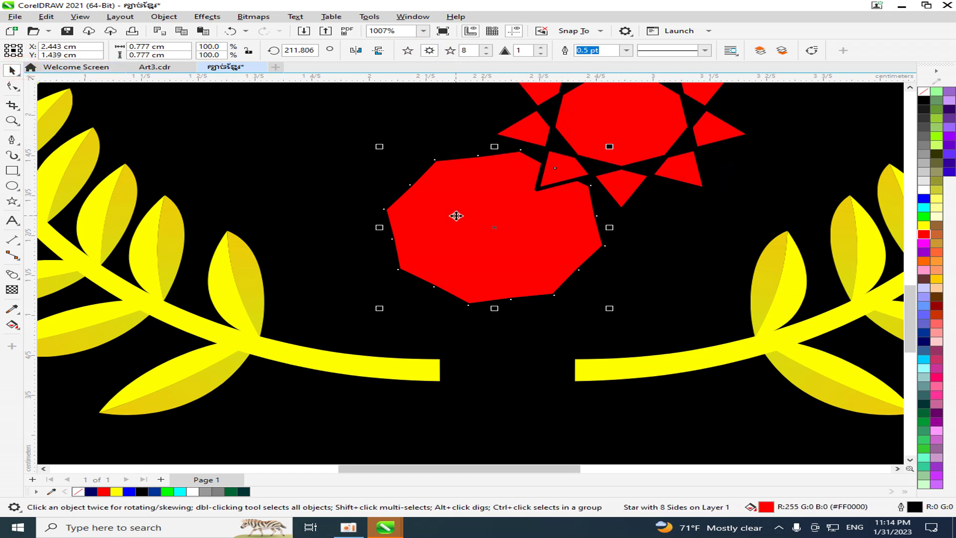
key("Delete")
Move the complex star into the gap between the two stems and fill it with yellow.
left_click_drag(643, 133, 521, 375)
scroll(521, 374, "down", 2)
scroll(558, 413, "up", 2)
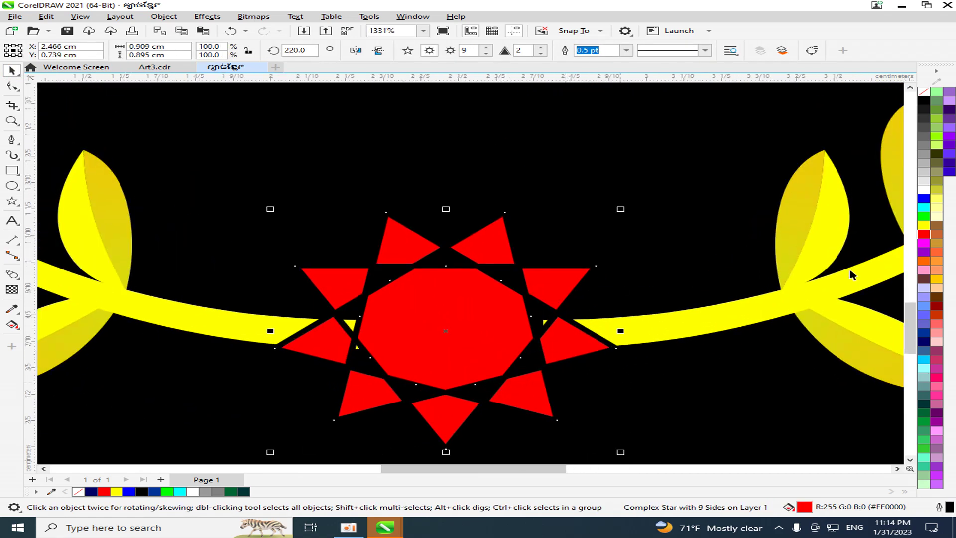
left_click(924, 225)
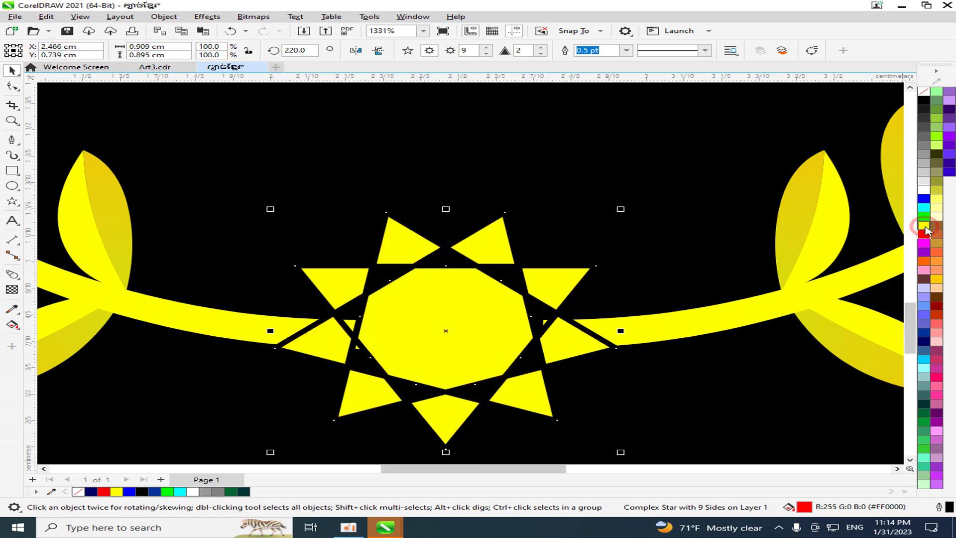
scroll(548, 389, "down", 4)
scroll(549, 396, "up", 3)
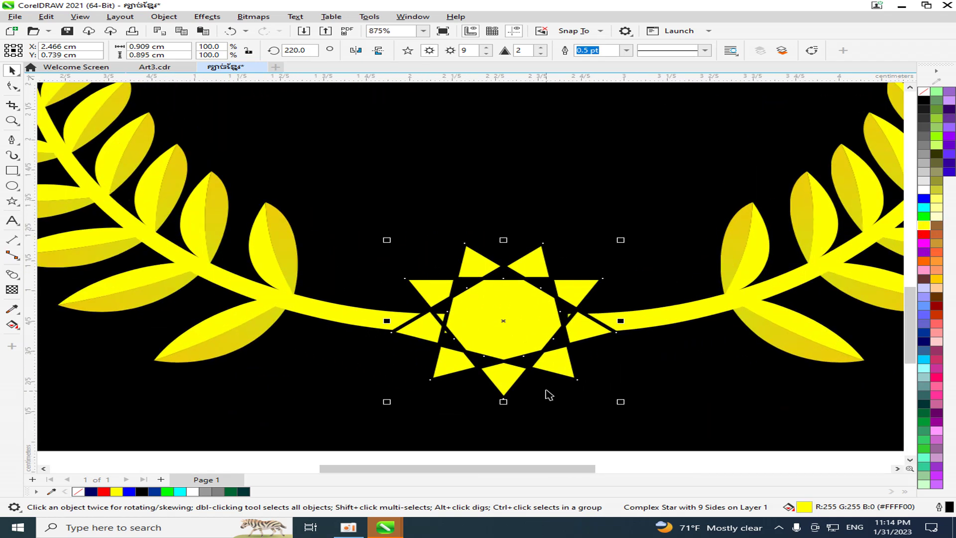
Set the complex star's outline width to None and deselect it.
left_click(626, 50)
left_click(592, 62)
scroll(504, 349, "down", 2)
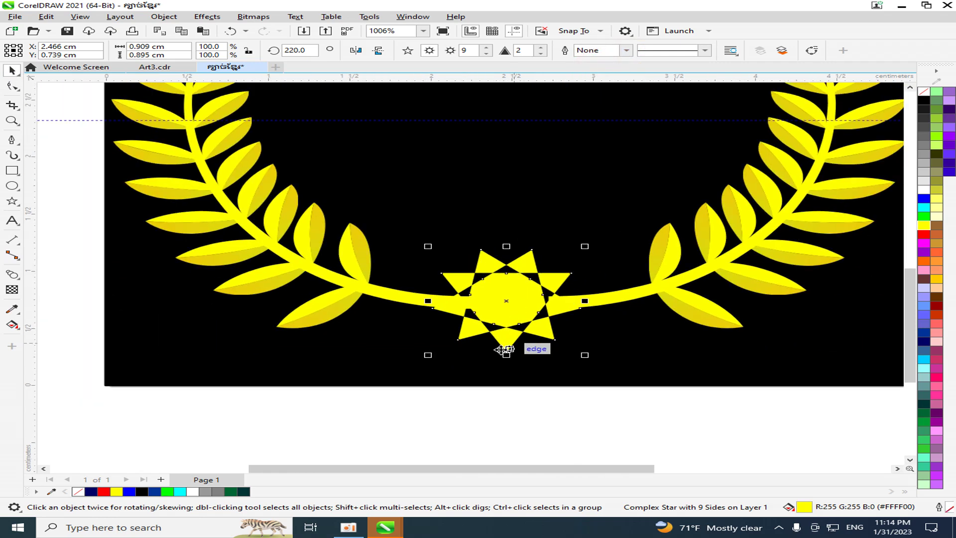
left_click(432, 378)
scroll(518, 383, "up", 2)
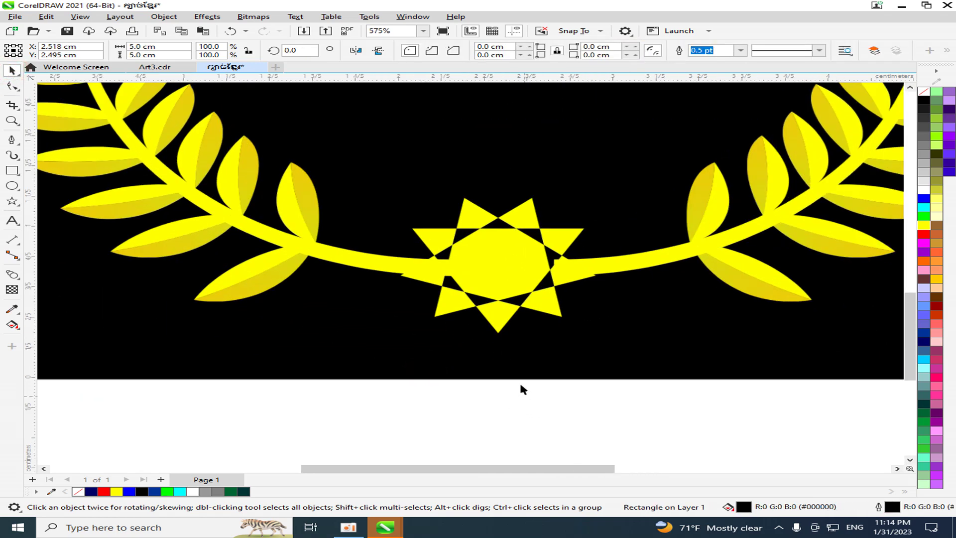
Nudge the complex star down until its centre is at a height of about 0.69 cm.
left_click(498, 312)
key("Down")
key("Down")
key("Up")
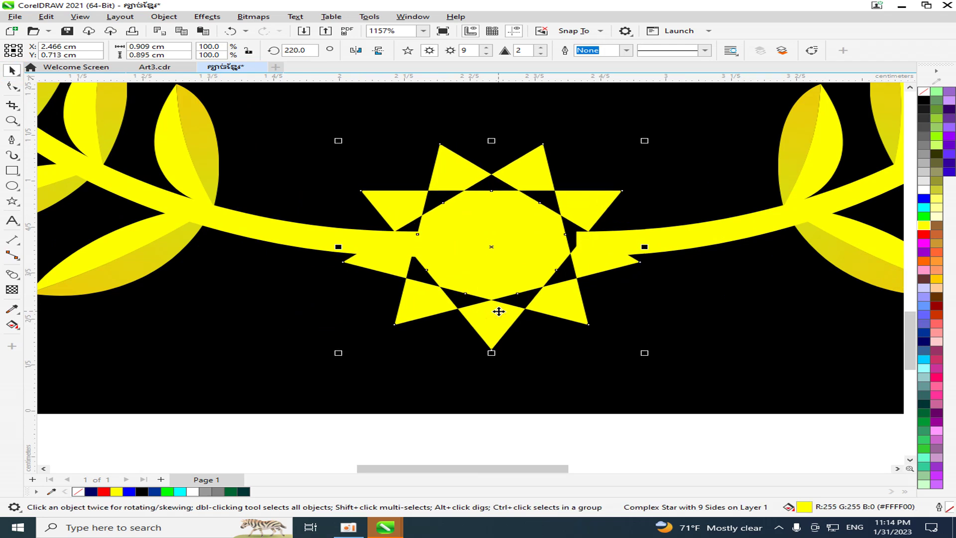
key("Down")
key("Down")
key("Up")
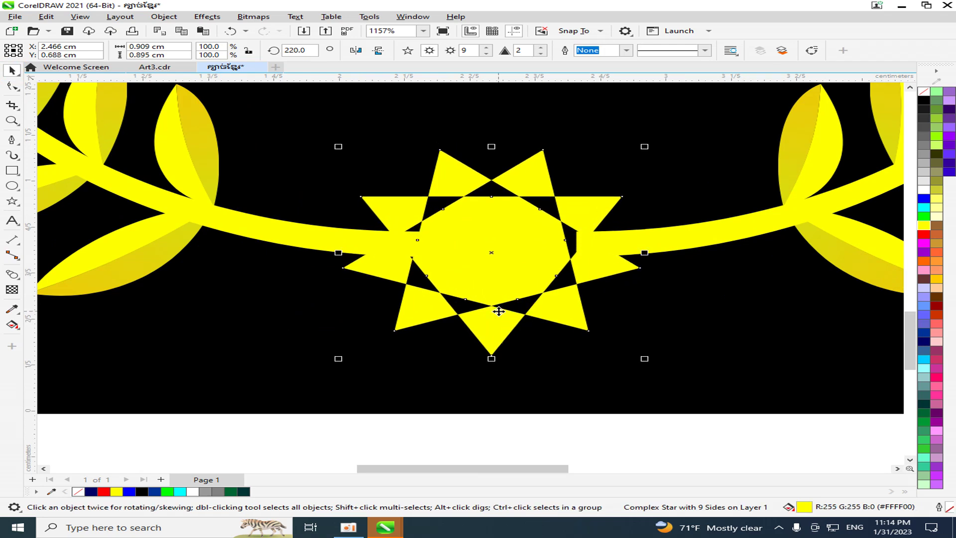
scroll(499, 311, "down", 5)
scroll(586, 295, "up", 3)
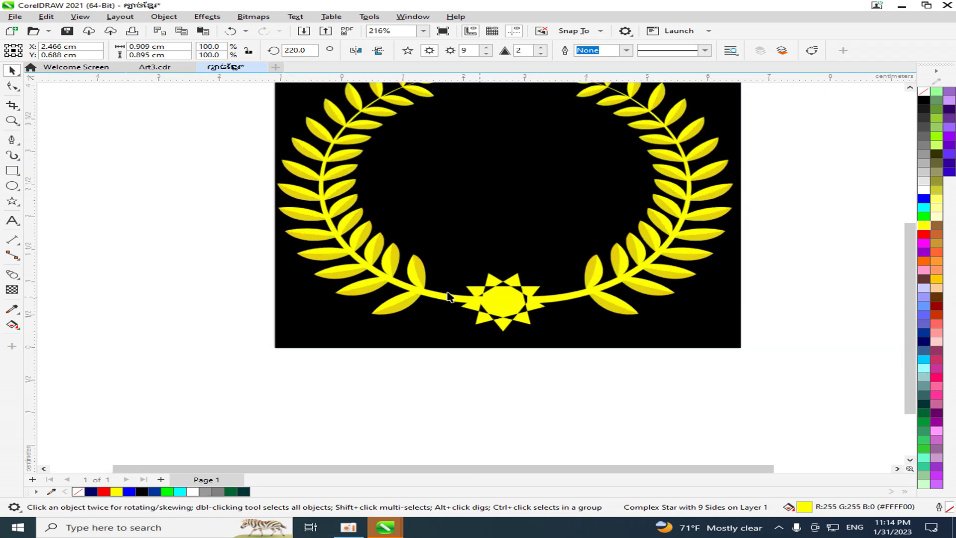
scroll(586, 295, "up", 2)
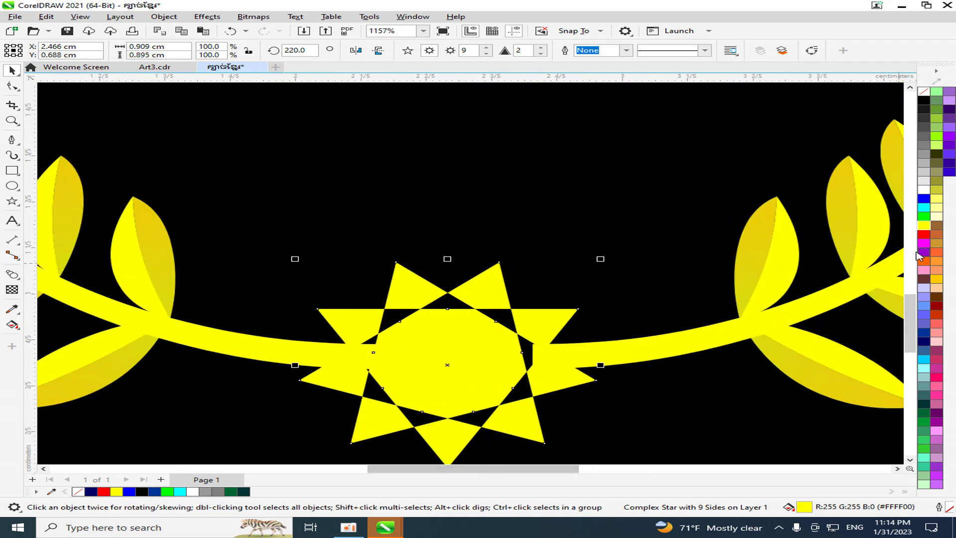
scroll(910, 321, "down", 3)
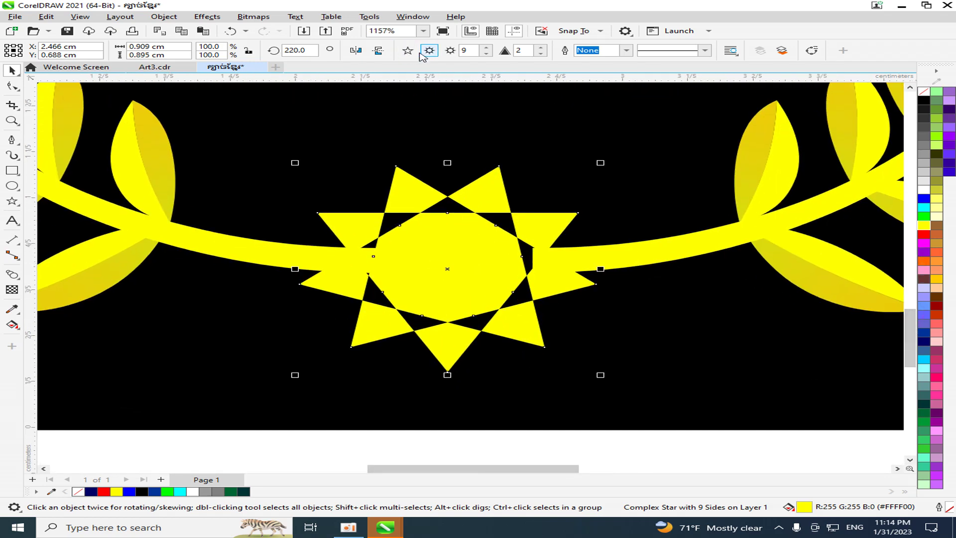
Reduce the complex star's point count to 5.
left_click(486, 53)
left_click(485, 53)
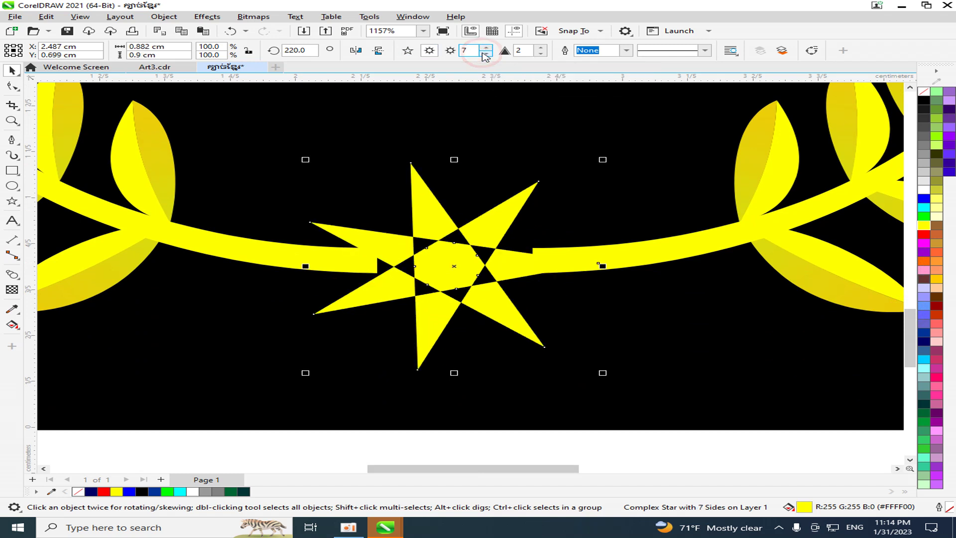
left_click(486, 53)
left_click(485, 54)
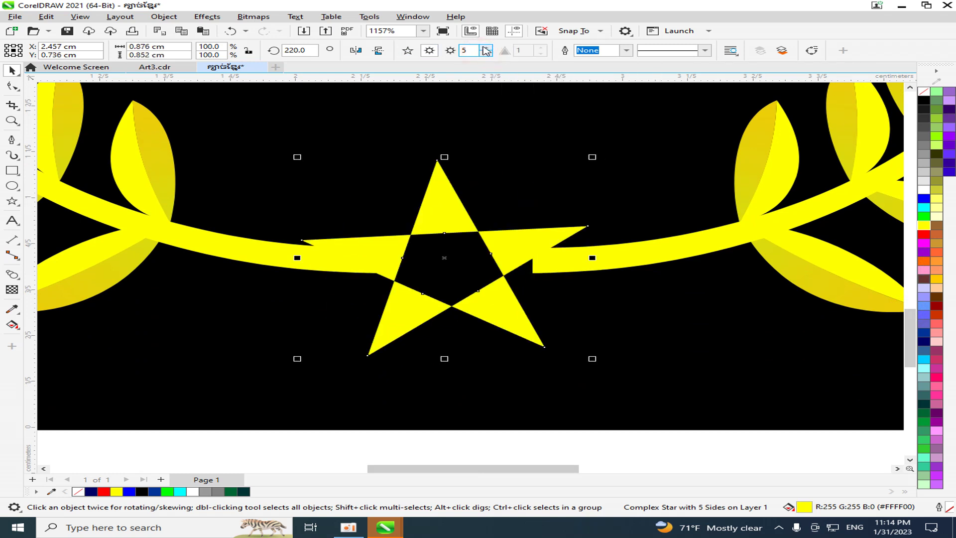
Raise the complex star's point count step by step to 15, settle on 14 points and deselect it.
left_click(486, 48)
left_click(486, 49)
left_click(486, 49)
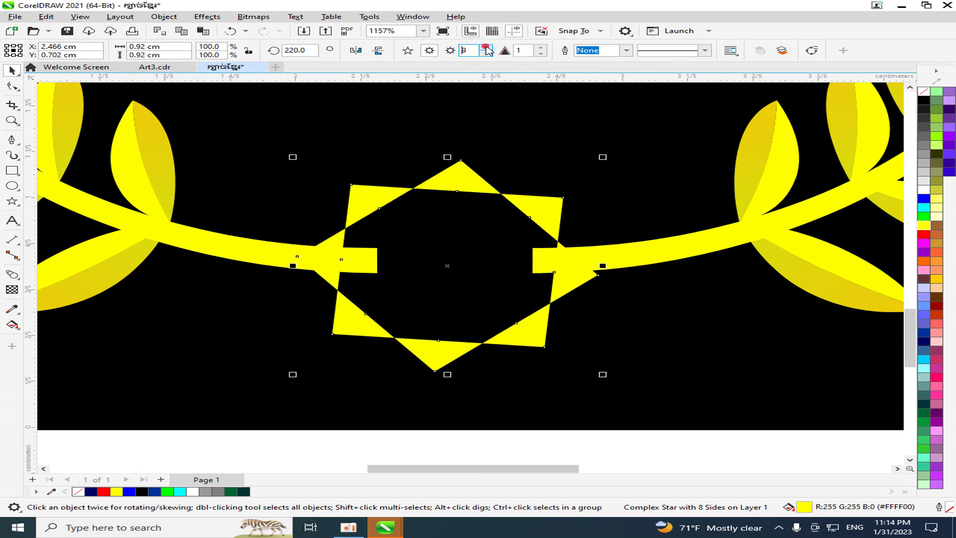
left_click(485, 48)
left_click(485, 48)
left_click(486, 48)
left_click(486, 48)
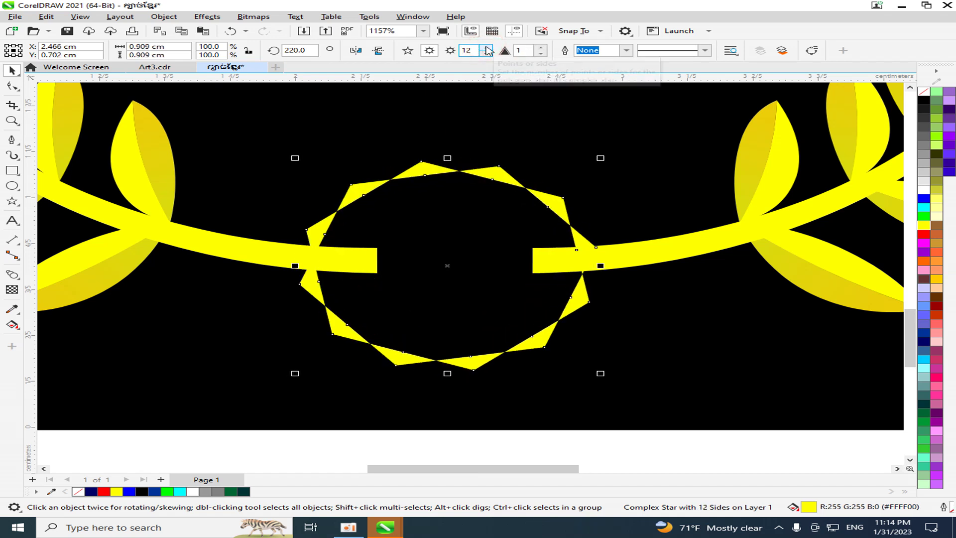
left_click(486, 48)
left_click(486, 48)
left_click(486, 48)
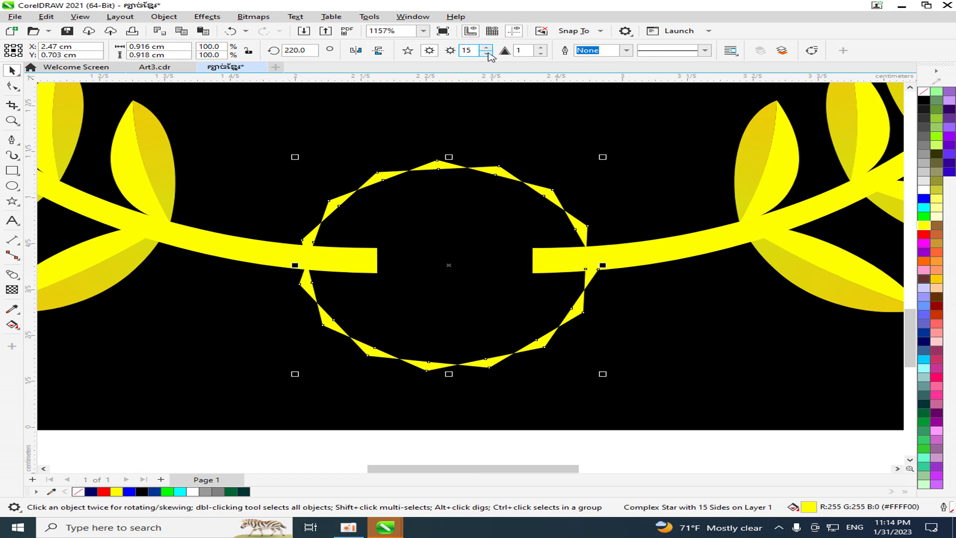
left_click(486, 53)
left_click(402, 132)
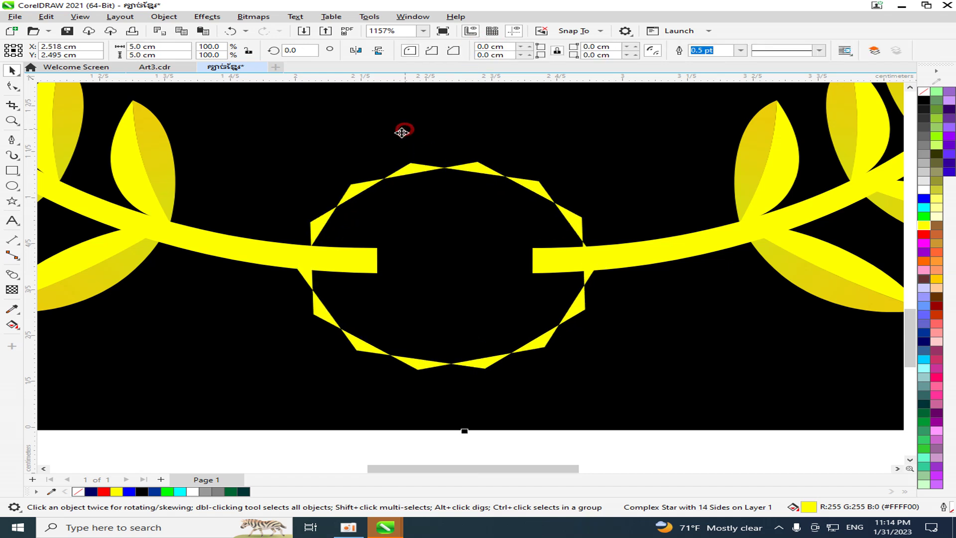
Move the 14-point star up slightly to a centre height of about 0.73 cm and clear the selection.
scroll(436, 299, "down", 1)
scroll(446, 325, "up", 1)
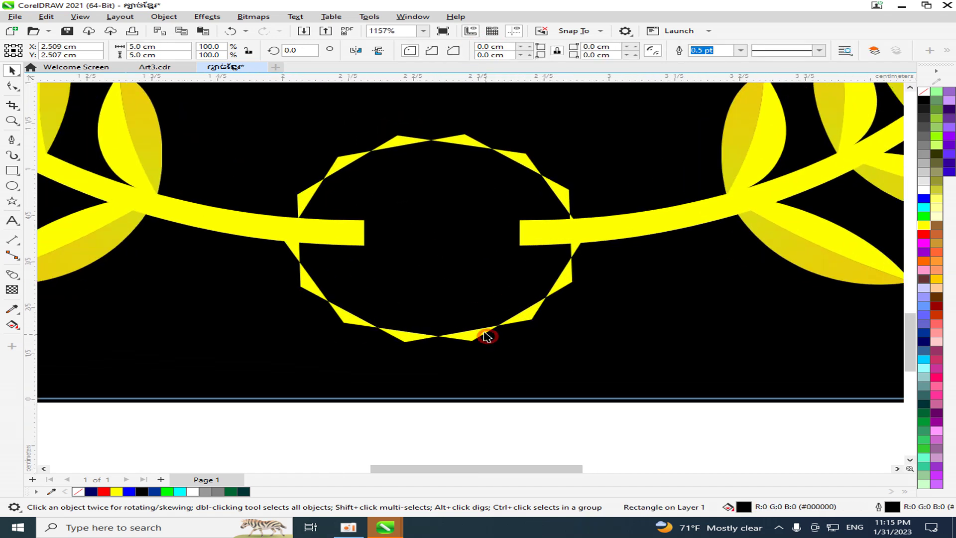
left_click(487, 335)
scroll(486, 332, "down", 1)
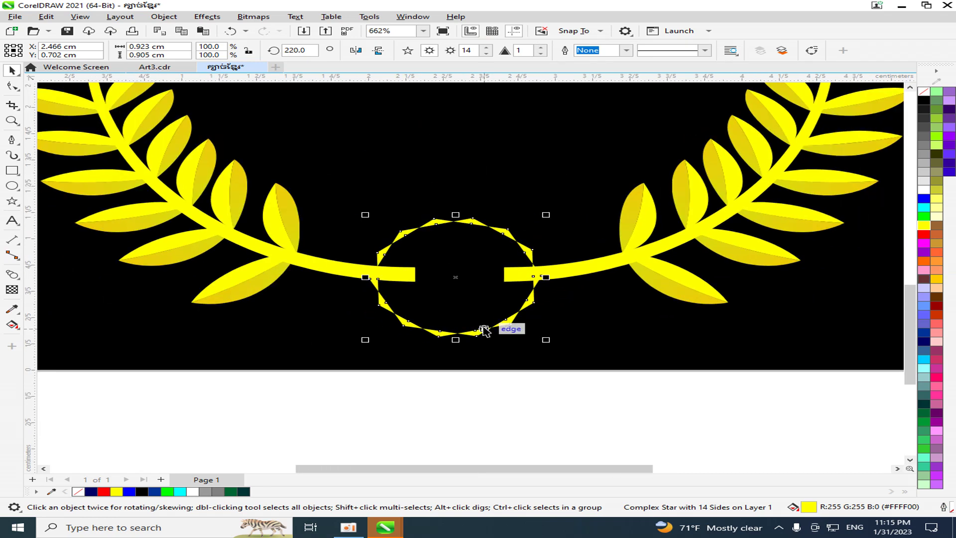
left_click_drag(484, 330, 483, 328)
scroll(483, 326, "up", 1)
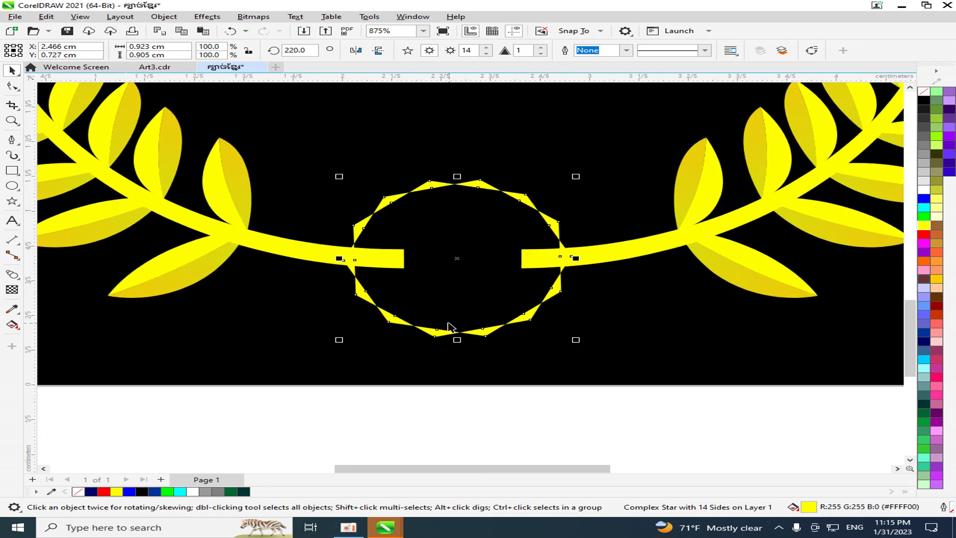
left_click(447, 401)
scroll(413, 372, "up", 1)
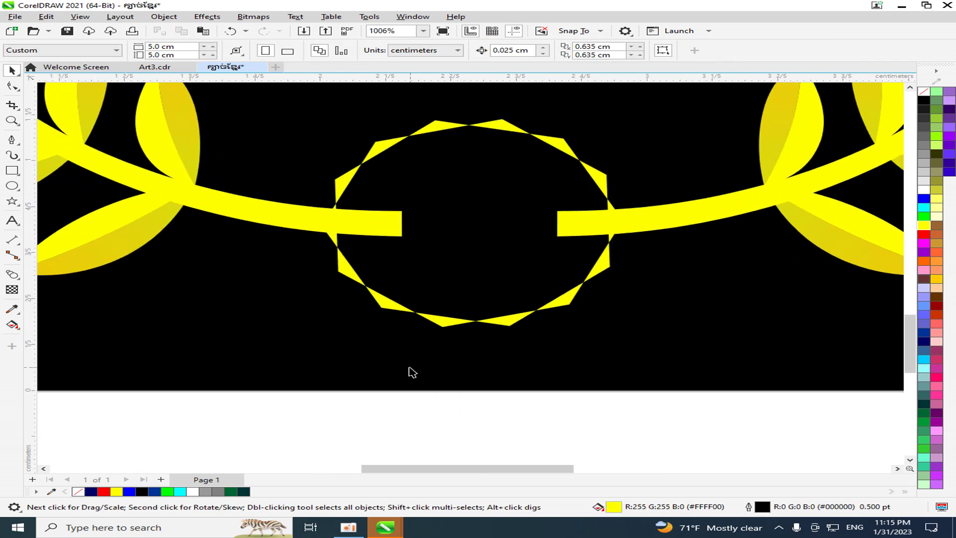
Draw a circle about 0.81 cm in diameter over the stem gap and move it inside the 14-point star.
left_click(12, 187)
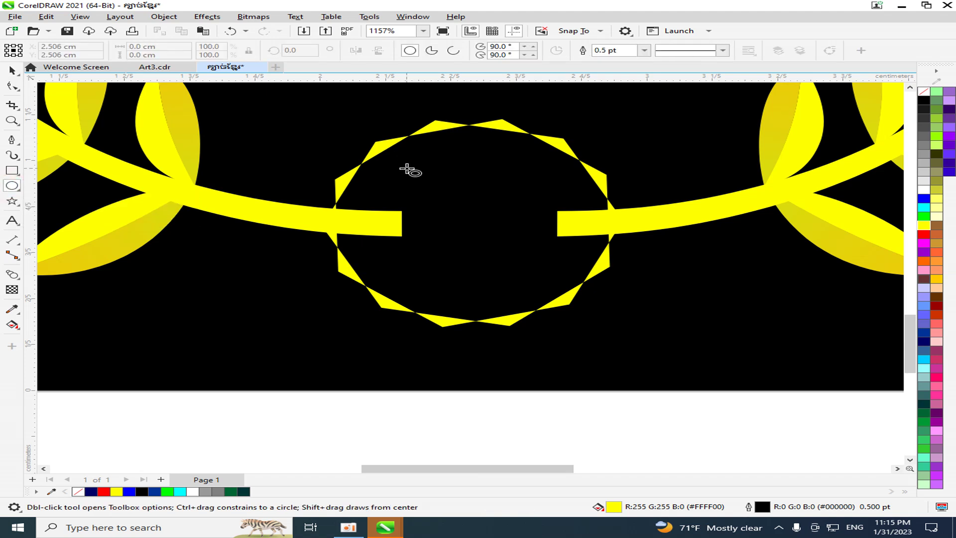
left_click_drag(399, 161, 667, 349)
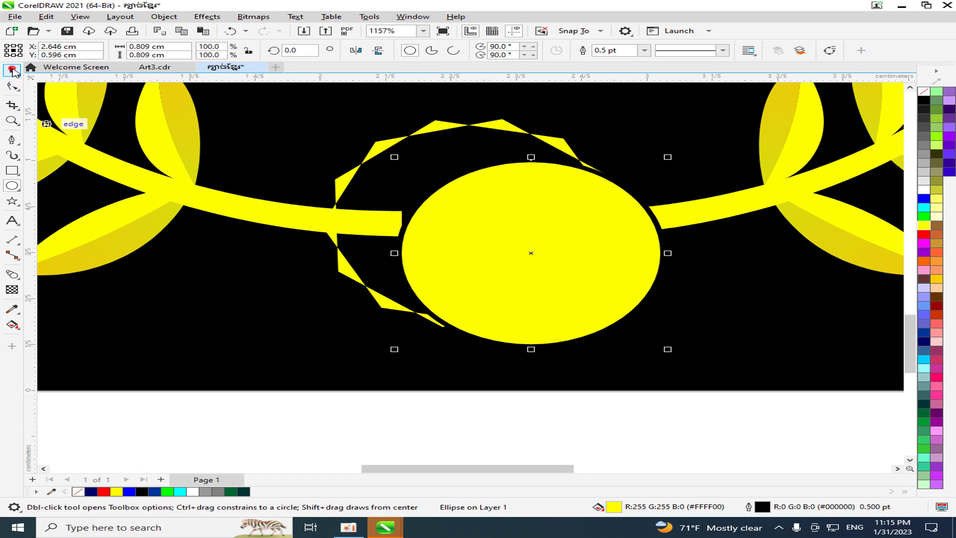
left_click(12, 70)
left_click_drag(550, 250, 487, 221)
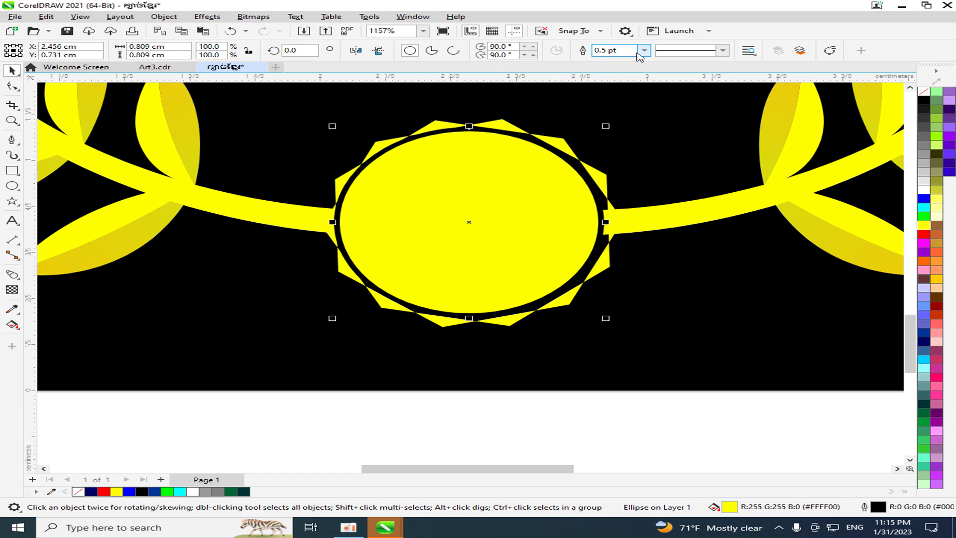
Set the yellow circle's outline width to None and enlarge the circle slightly.
left_click(645, 50)
left_click(605, 66)
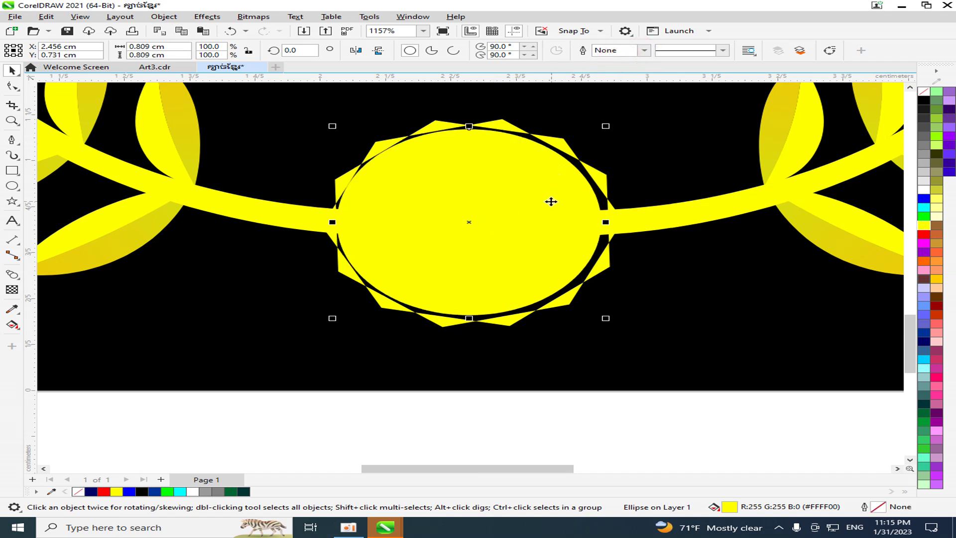
mouse_move(607, 127)
left_mouse_down()
mouse_move(624, 128)
mouse_move(613, 127)
left_mouse_up()
scroll(503, 249, "down", 3)
left_click(459, 368)
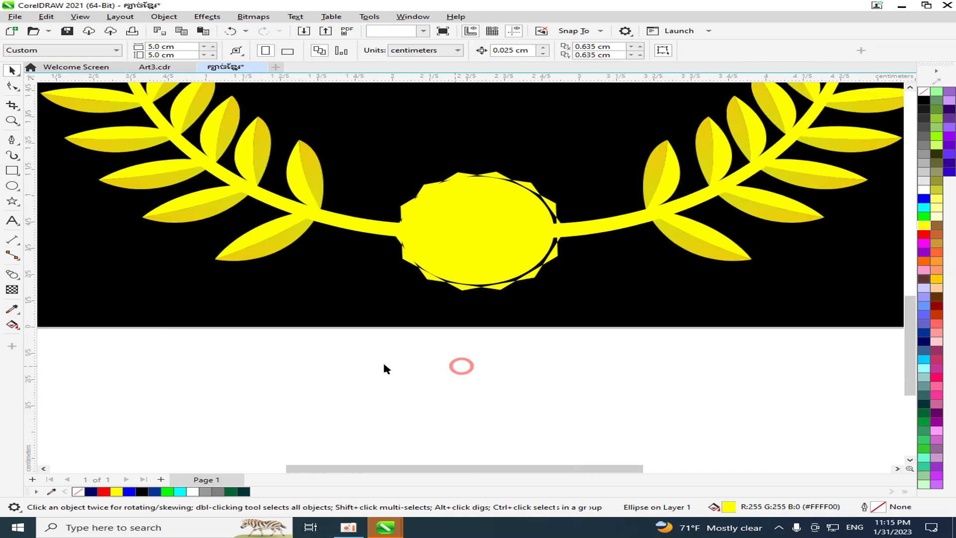
Align the centres of the circle and the 14-point star horizontally and vertically, and clear the selection.
left_click_drag(371, 367, 635, 142)
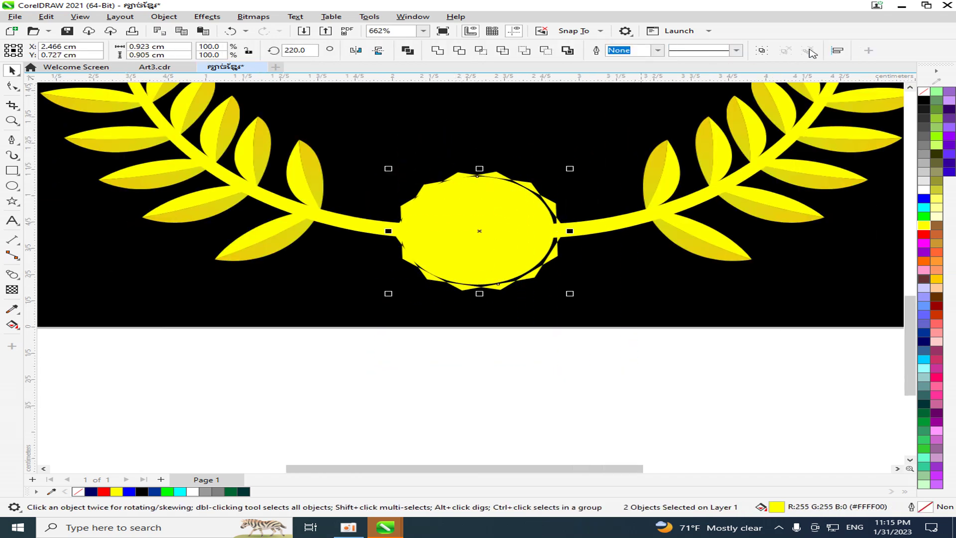
left_click(838, 51)
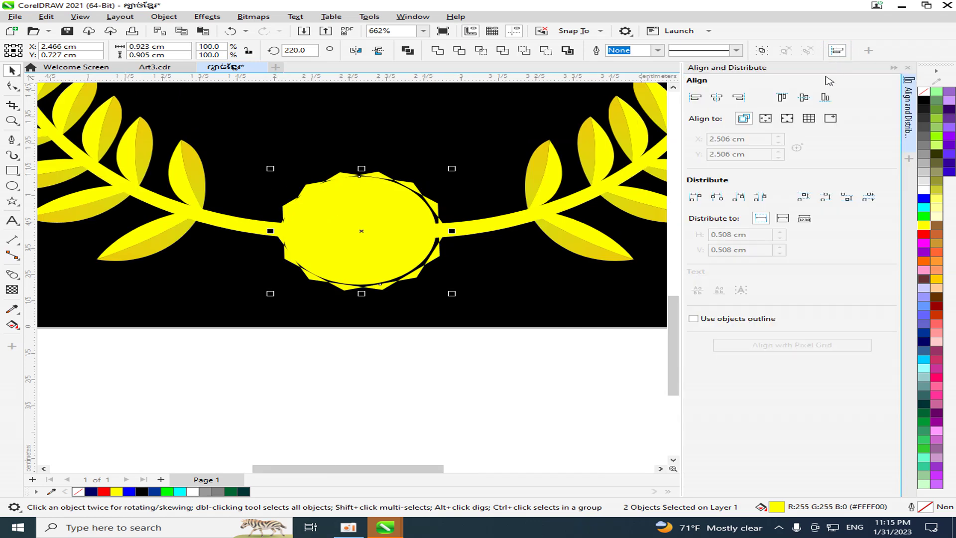
left_click(718, 98)
left_click(804, 97)
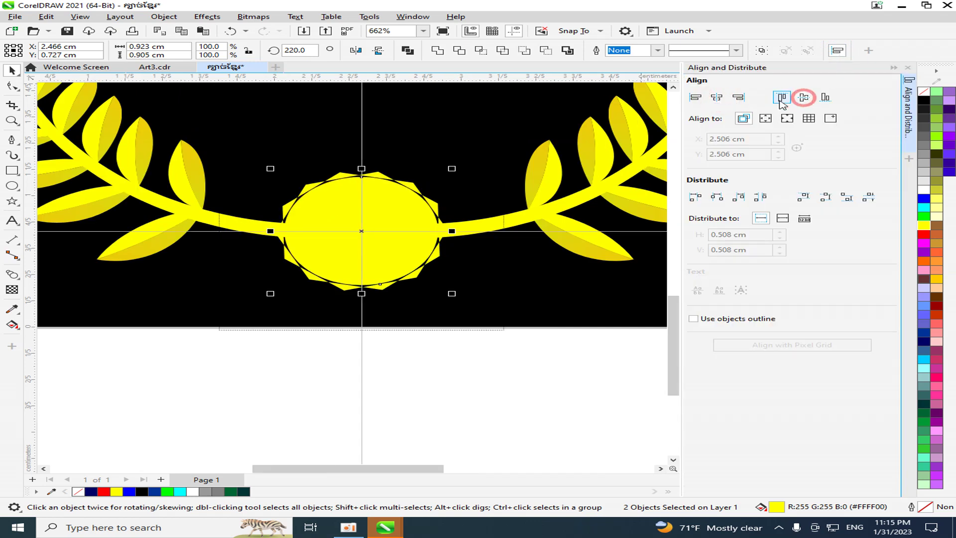
left_click(910, 67)
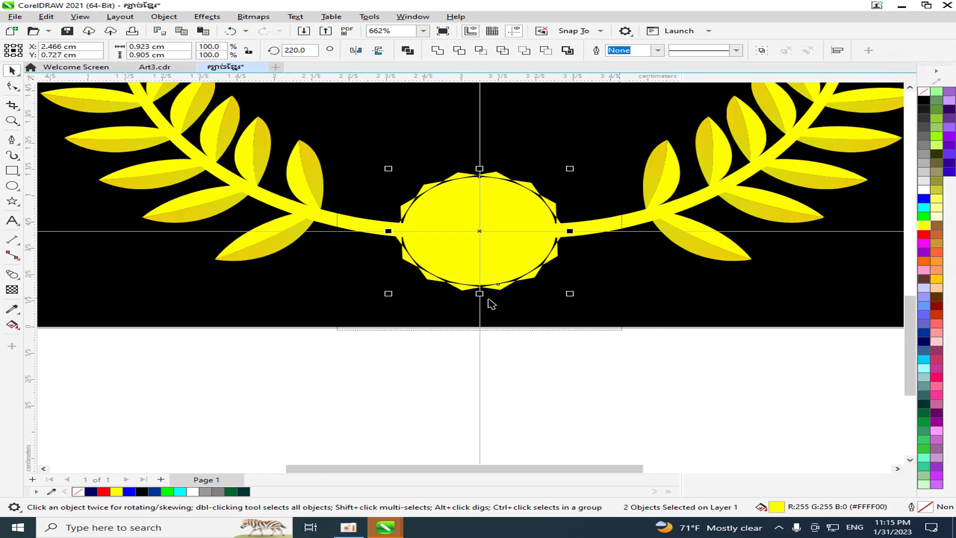
left_click(513, 344)
scroll(518, 305, "down", 2)
scroll(519, 305, "down", 3)
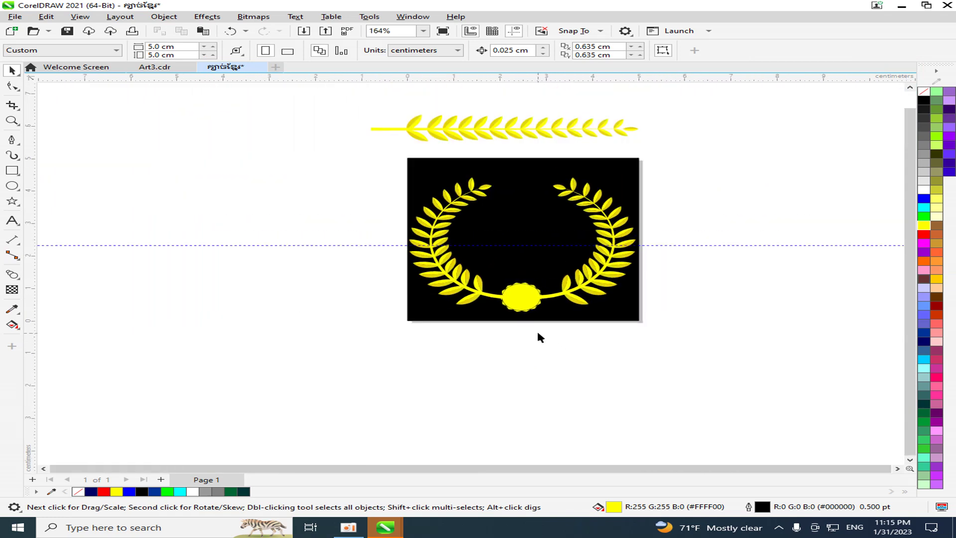
scroll(579, 233, "up", 3)
scroll(487, 373, "up", 1)
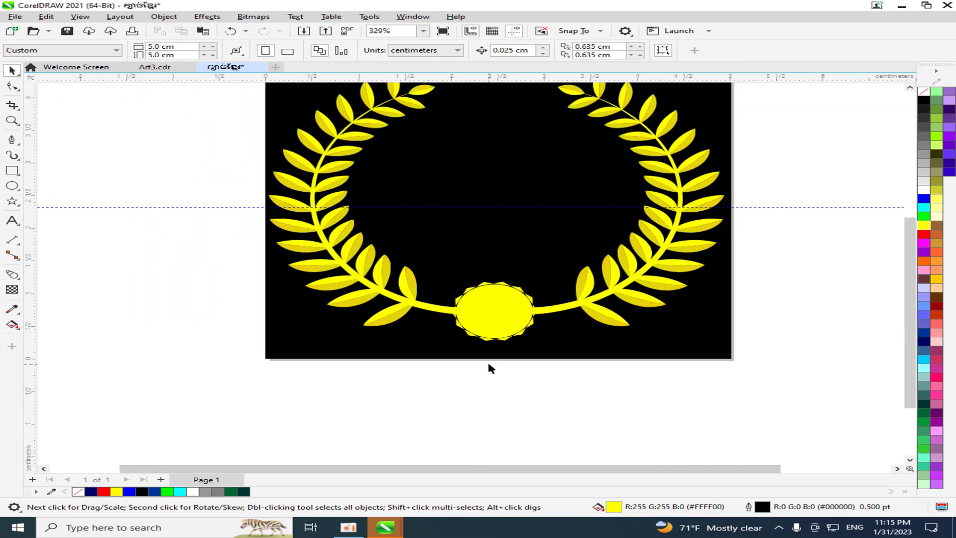
Move the complete wreath with its badge off the black square to the empty area left of the page.
scroll(487, 323, "down", 3)
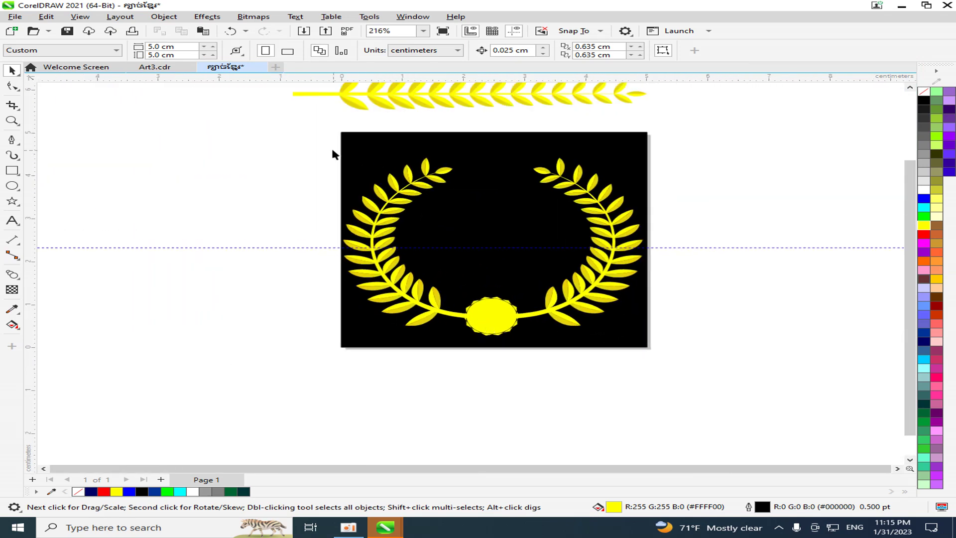
left_click_drag(412, 240, 655, 366)
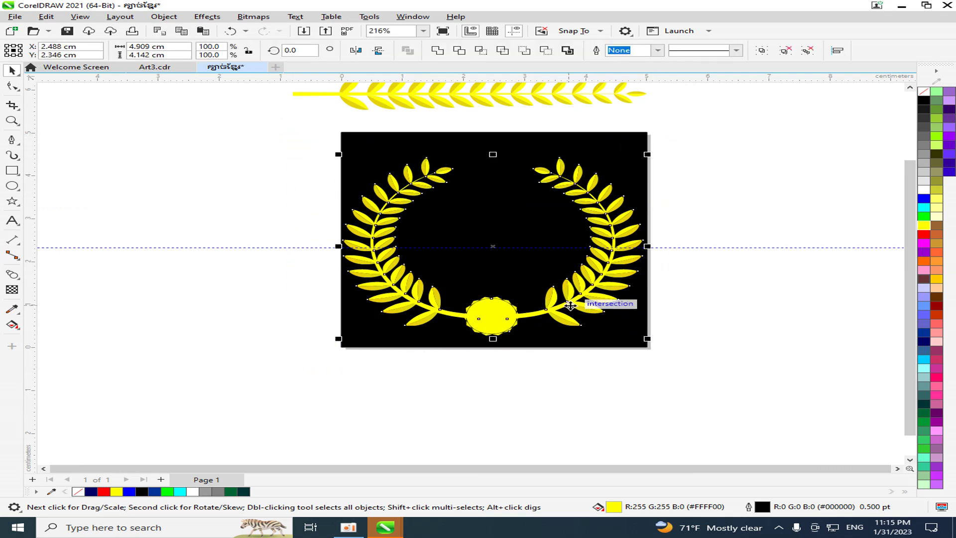
left_click_drag(564, 305, 250, 287)
scroll(286, 351, "down", 2)
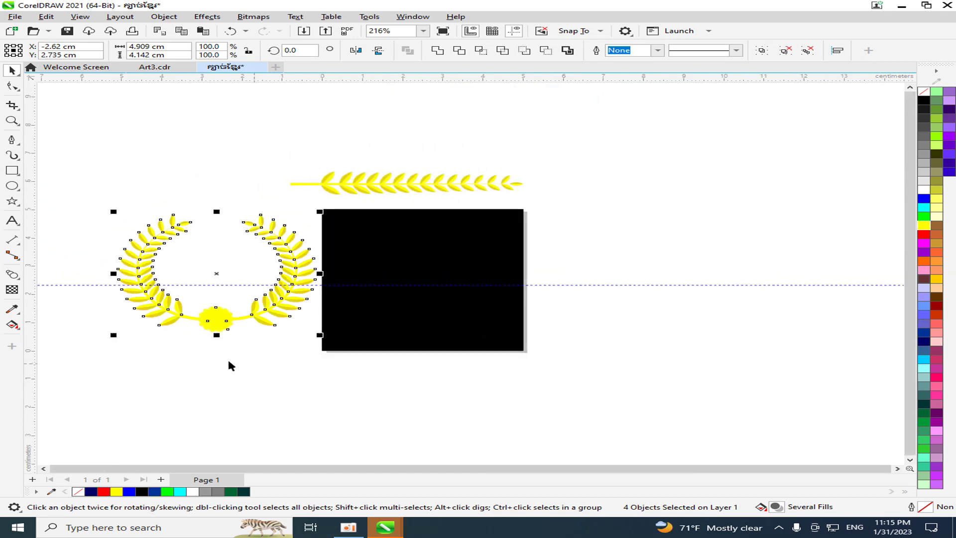
Delete the black background square from the page.
scroll(228, 358, "up", 3)
left_click(263, 351)
left_click(446, 267)
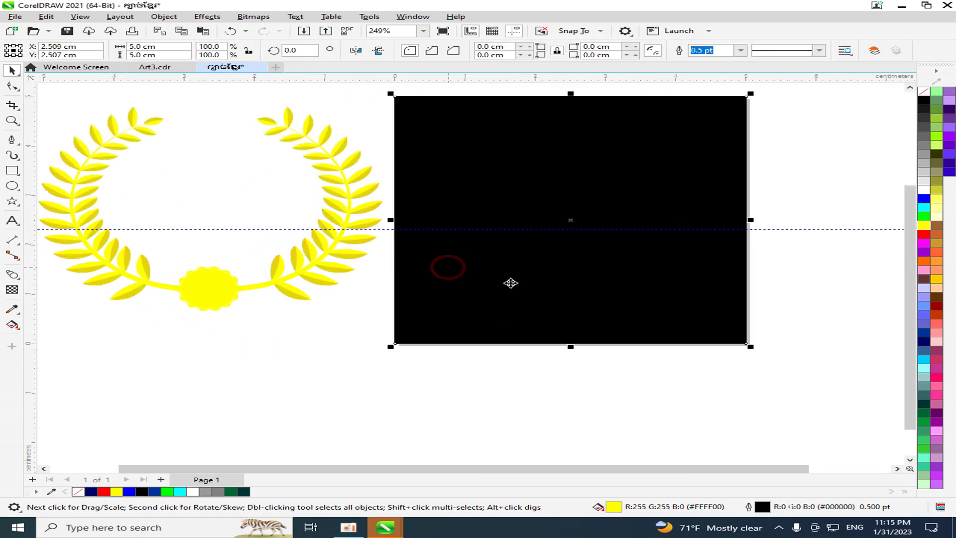
scroll(518, 292, "down", 2)
key("Delete")
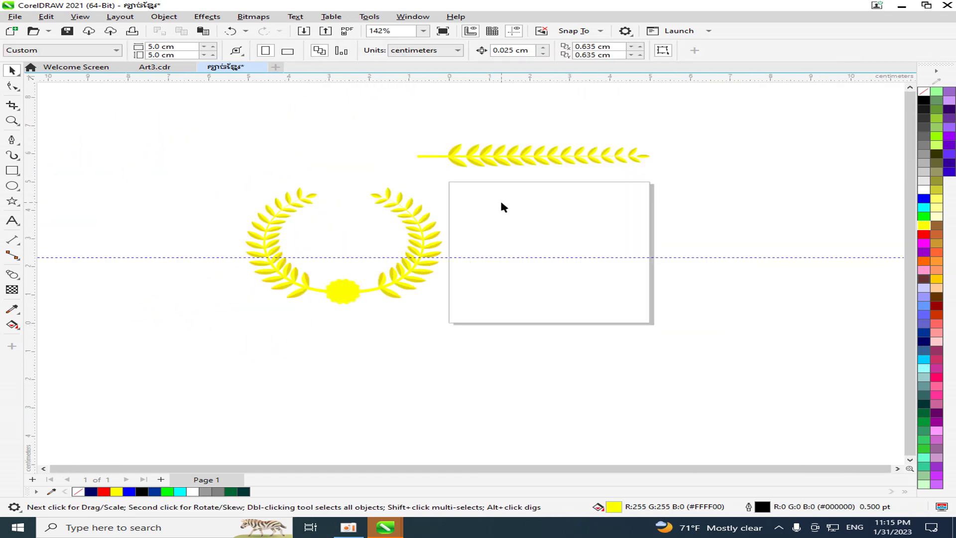
scroll(500, 199, "up", 2)
left_click_drag(507, 136, 538, 327)
scroll(569, 368, "up", 1)
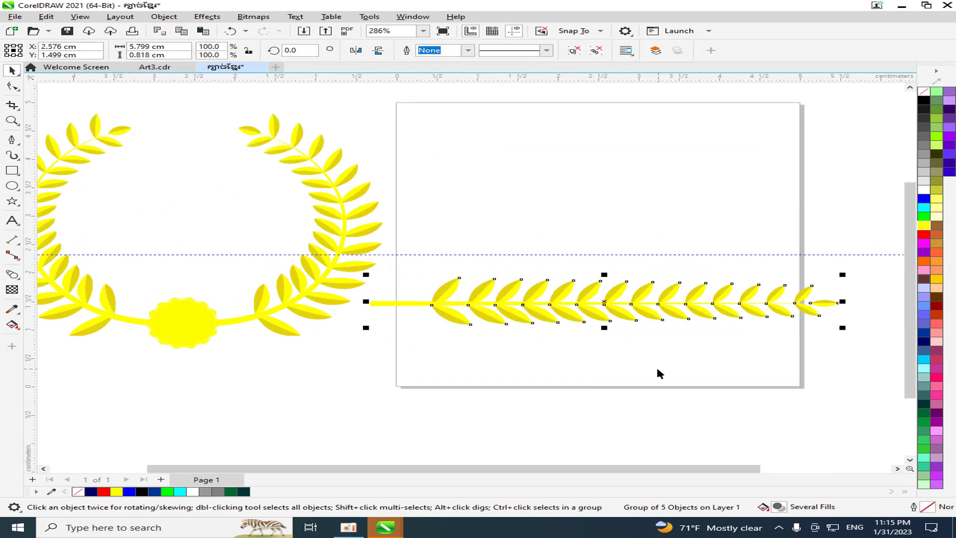
scroll(613, 370, "down", 2)
scroll(598, 370, "up", 1)
left_click_drag(608, 326, 593, 154)
left_click(584, 211)
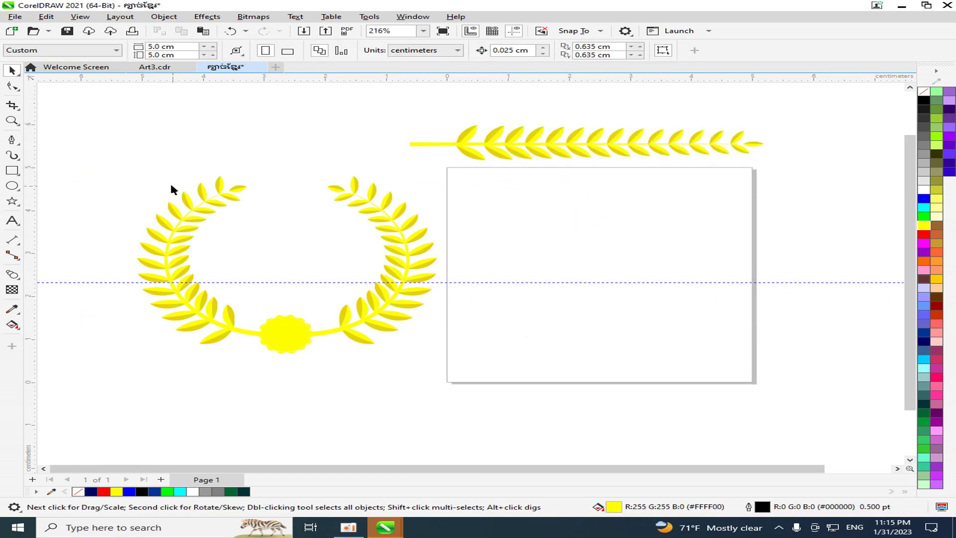
Delete the complete wreath and its badge beside the page.
left_click_drag(130, 204, 449, 375)
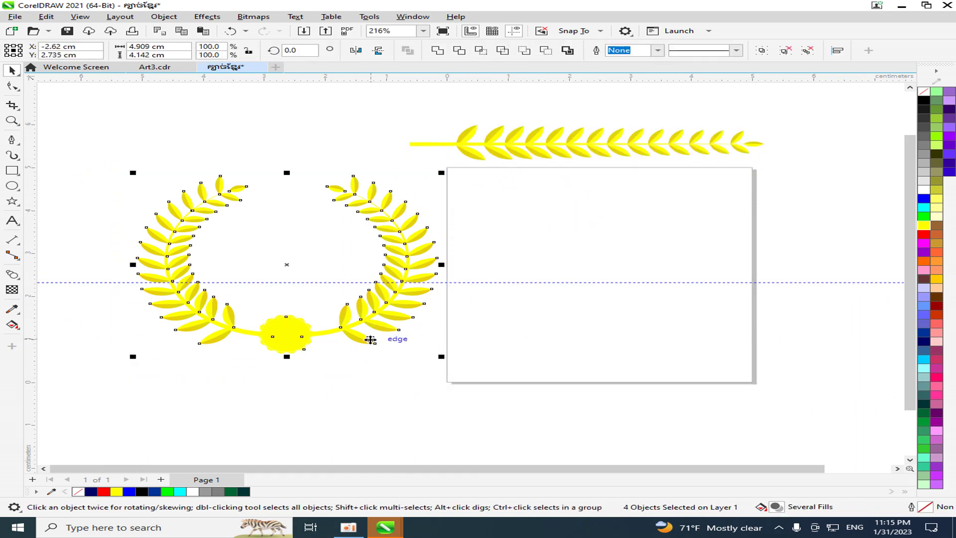
key("Delete")
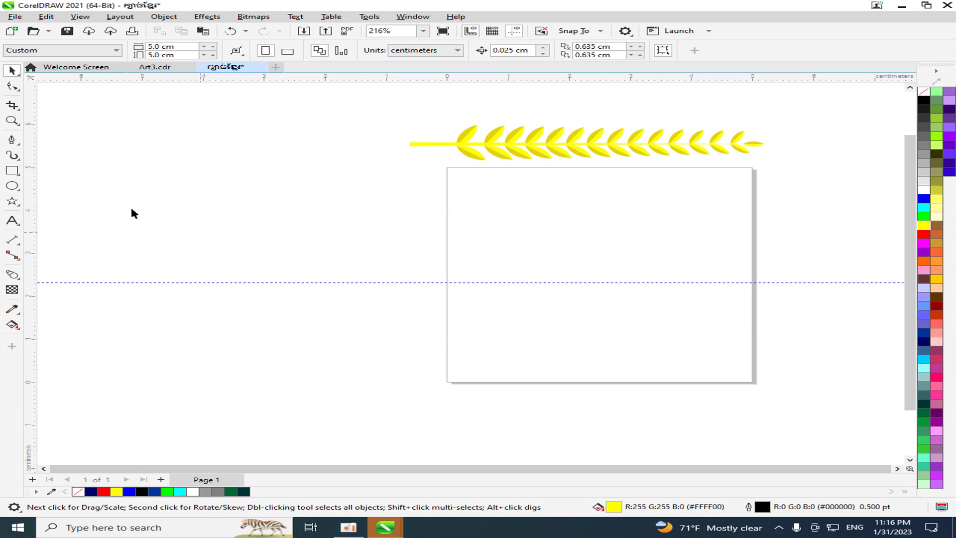
Draw a circle about 3.52 cm in diameter on the page and remove its fill.
left_click(11, 185)
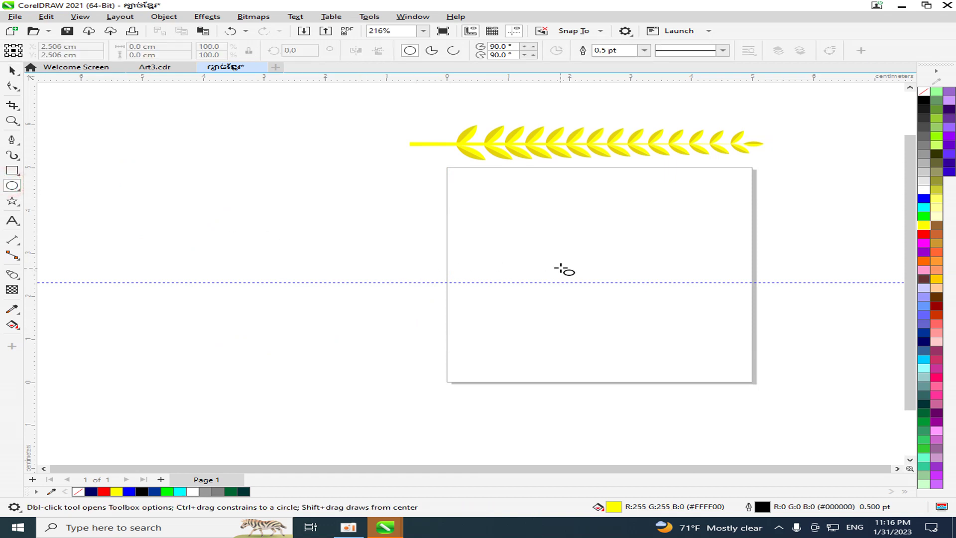
scroll(725, 332, "up", 2)
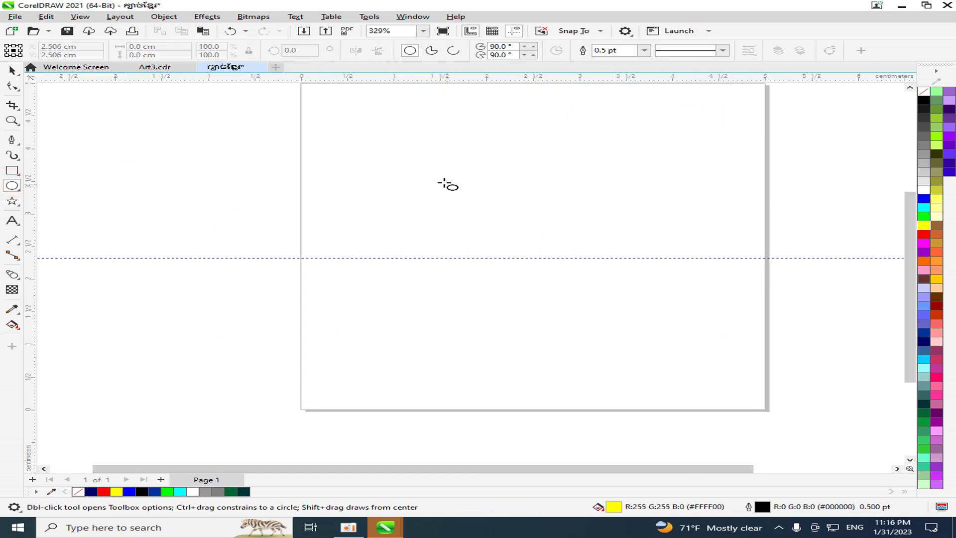
scroll(498, 230, "down", 1)
left_click_drag(428, 180, 632, 353)
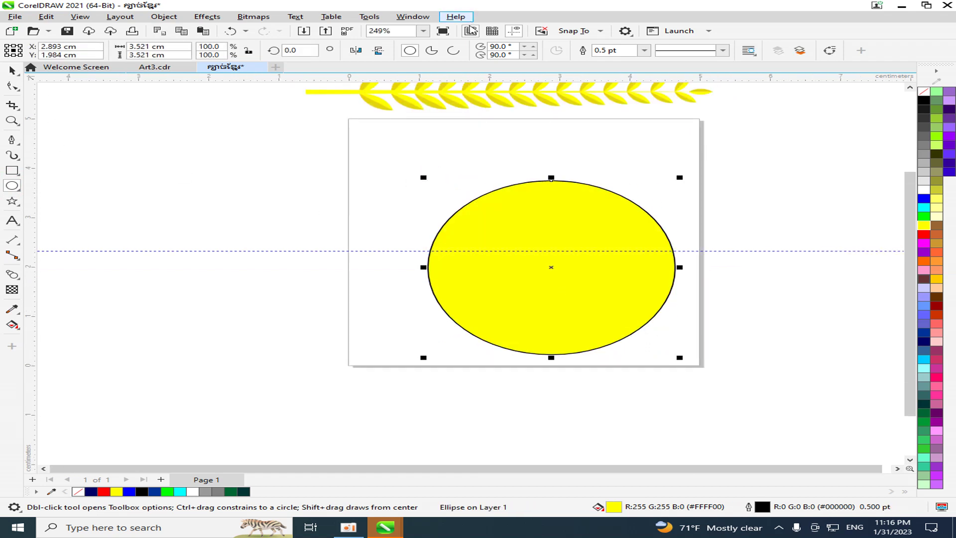
left_click(924, 92)
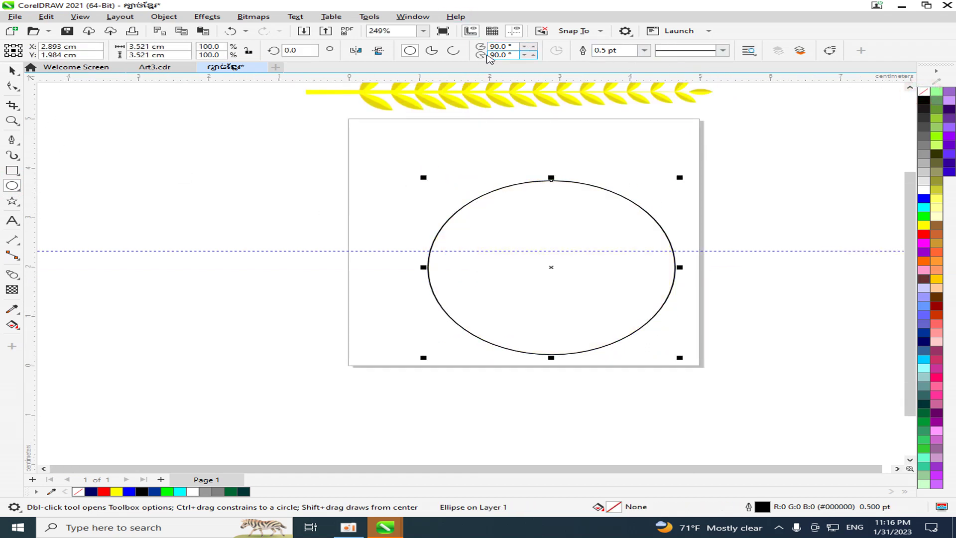
Move the circle near the middle of the page, with its centre at about X 2.39 cm, Y 2.55 cm.
left_click(12, 70)
left_click_drag(574, 298, 540, 269)
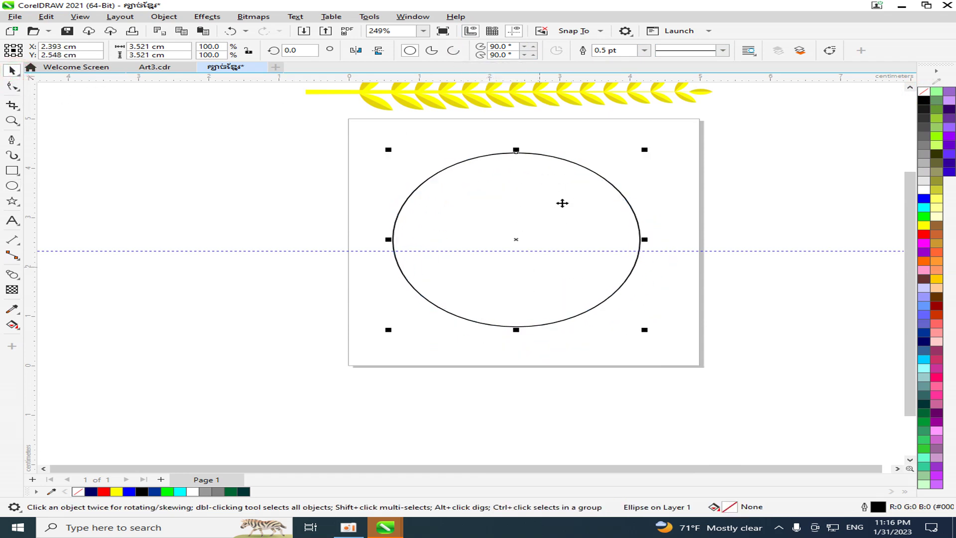
scroll(472, 239, "up", 2)
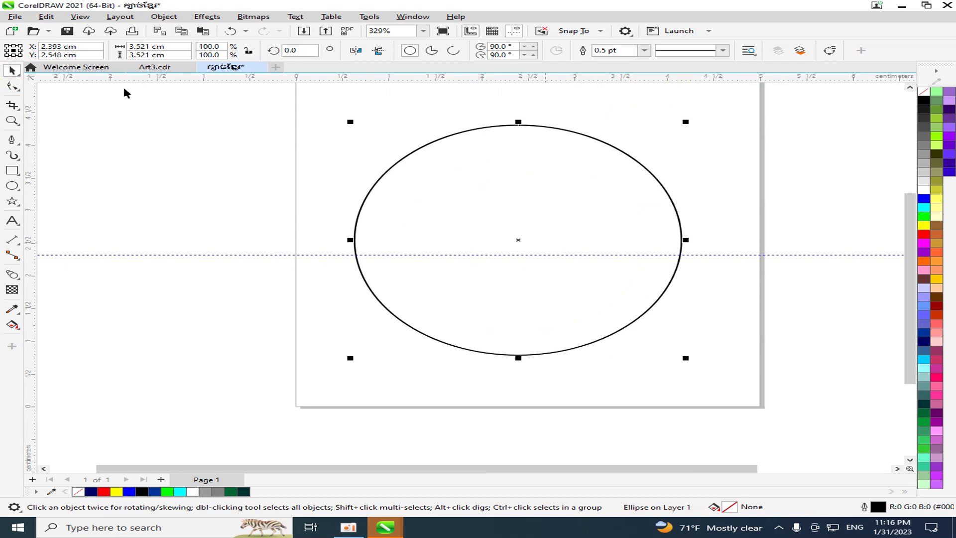
Apply the yellow leaf-branch Artistic Media stroke from Default Strokes to the circle.
left_click(207, 17)
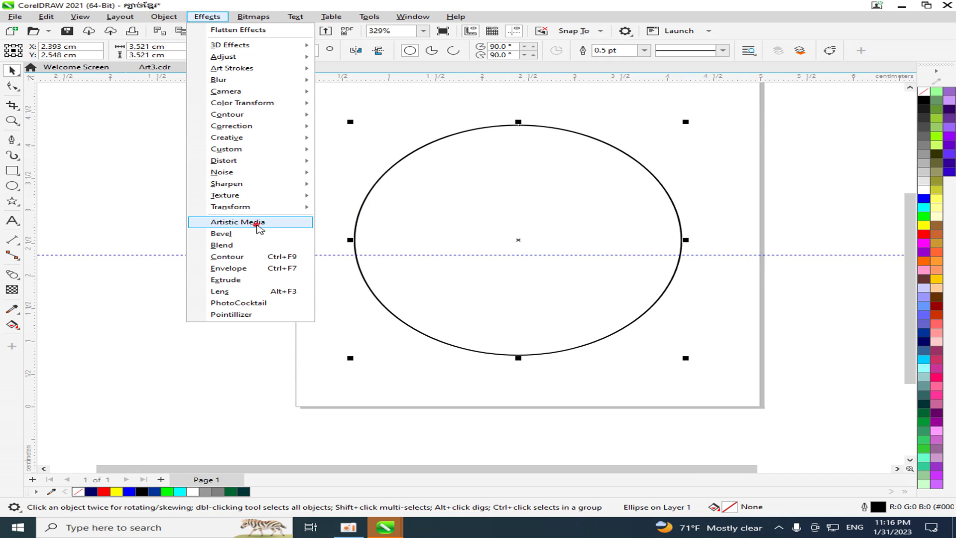
left_click(257, 227)
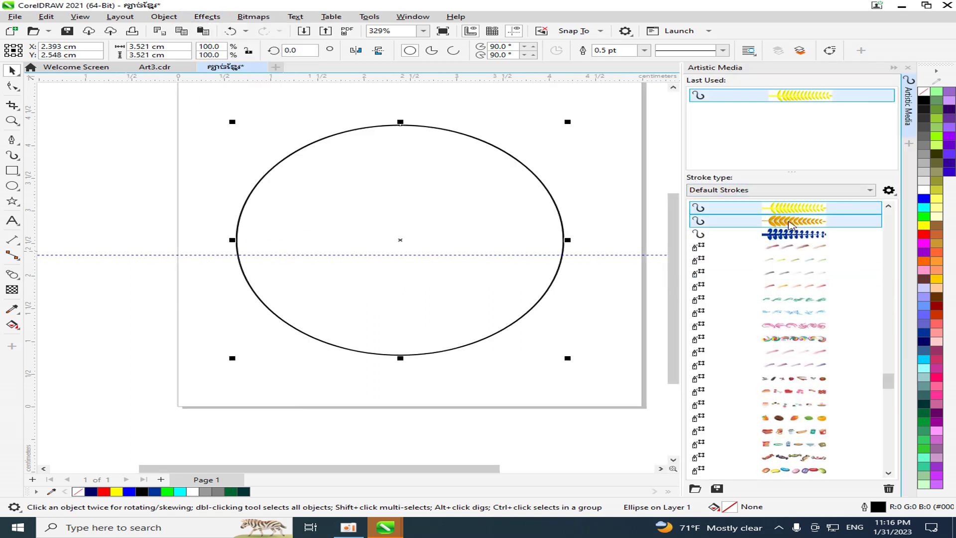
left_click(796, 210)
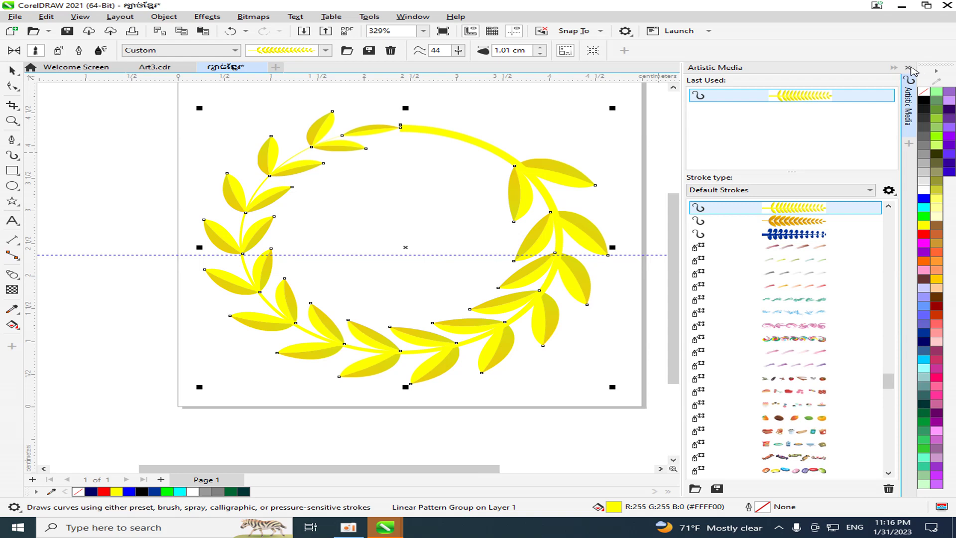
left_click(909, 68)
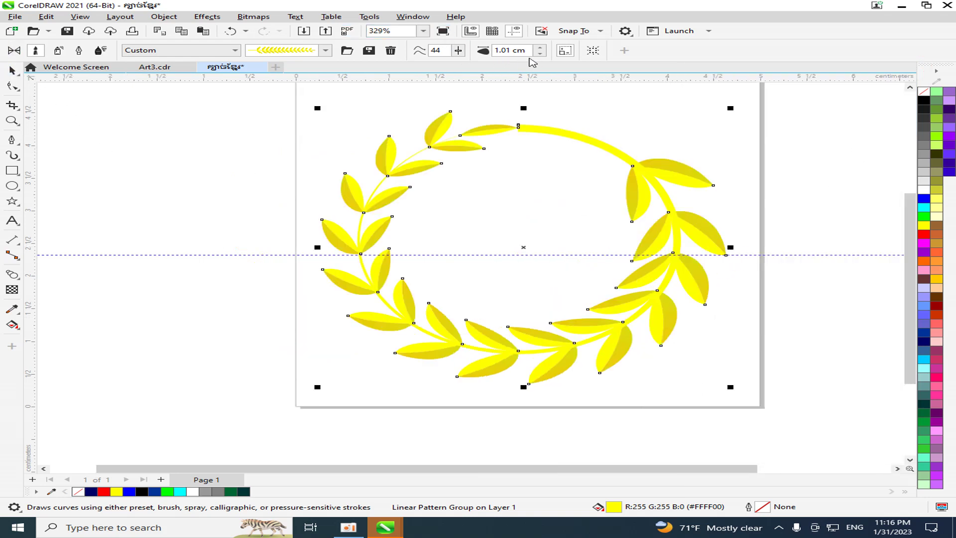
Set the stroke width of the leaf-branch ring to 0.83 cm.
left_click(539, 53)
left_click(539, 54)
left_click(539, 53)
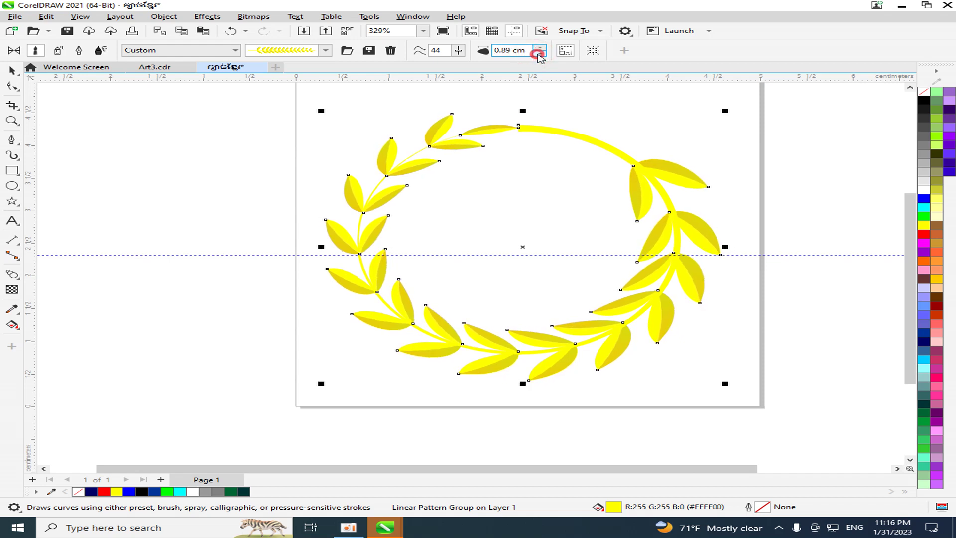
left_click(539, 53)
left_click(539, 53)
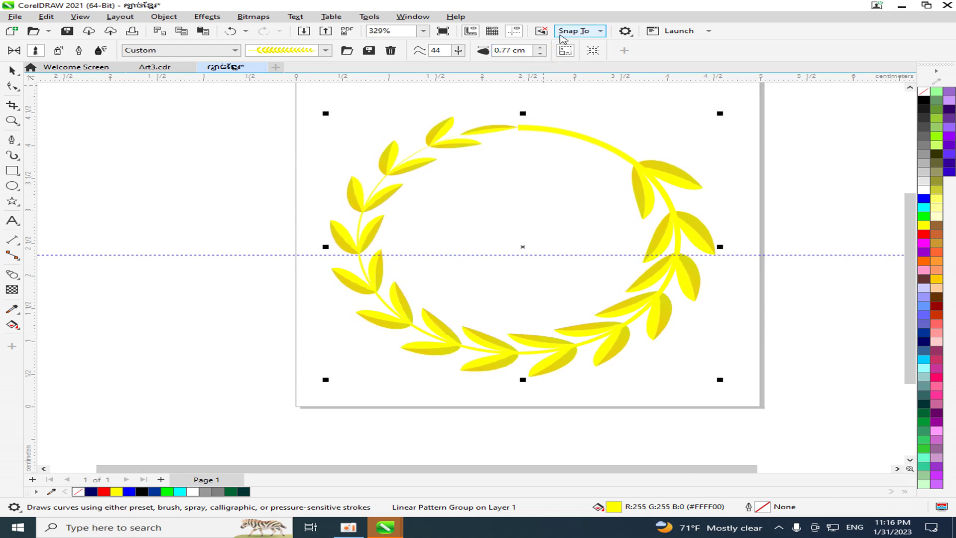
left_click(540, 47)
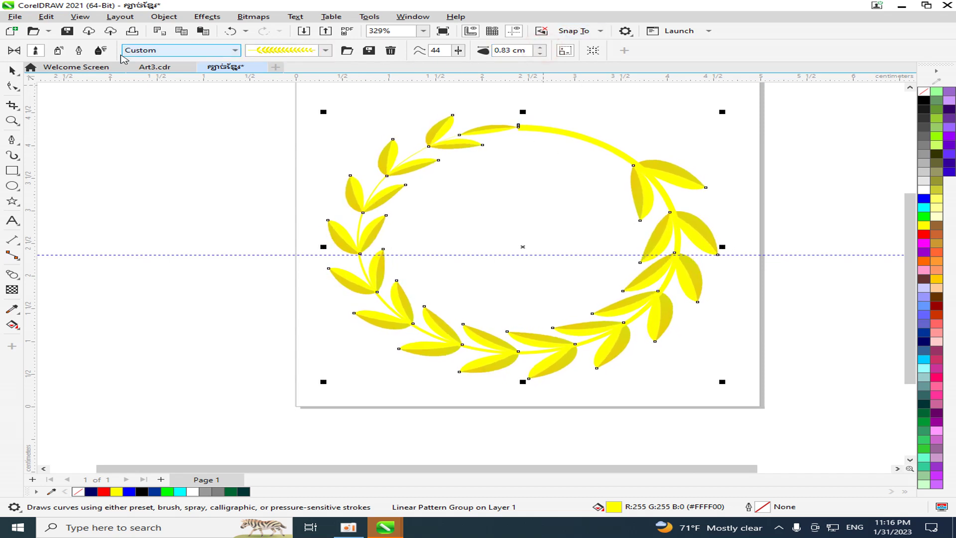
left_click(12, 70)
Fill the leaf-branch ring with blue (#0000FF).
scroll(639, 275, "down", 3)
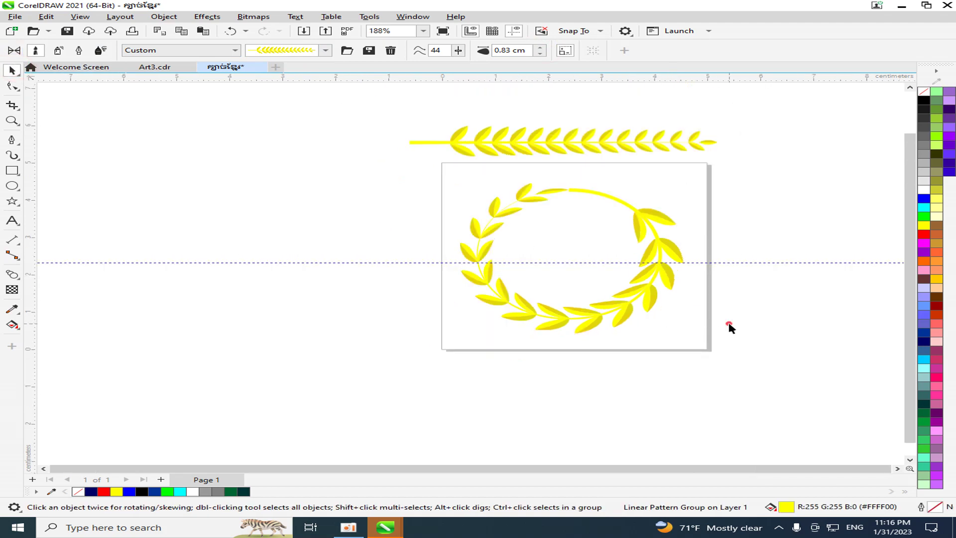
left_click(652, 293)
scroll(653, 293, "up", 3)
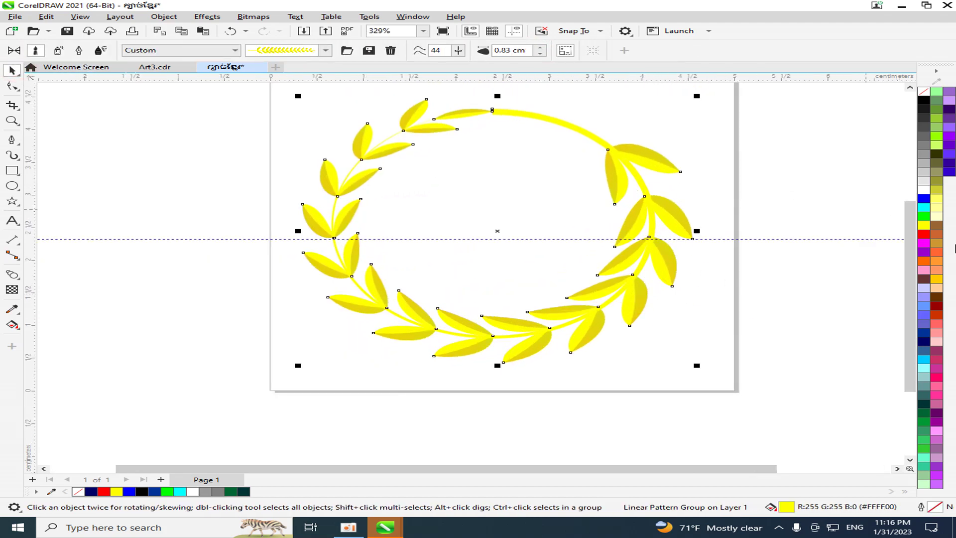
left_click(924, 199)
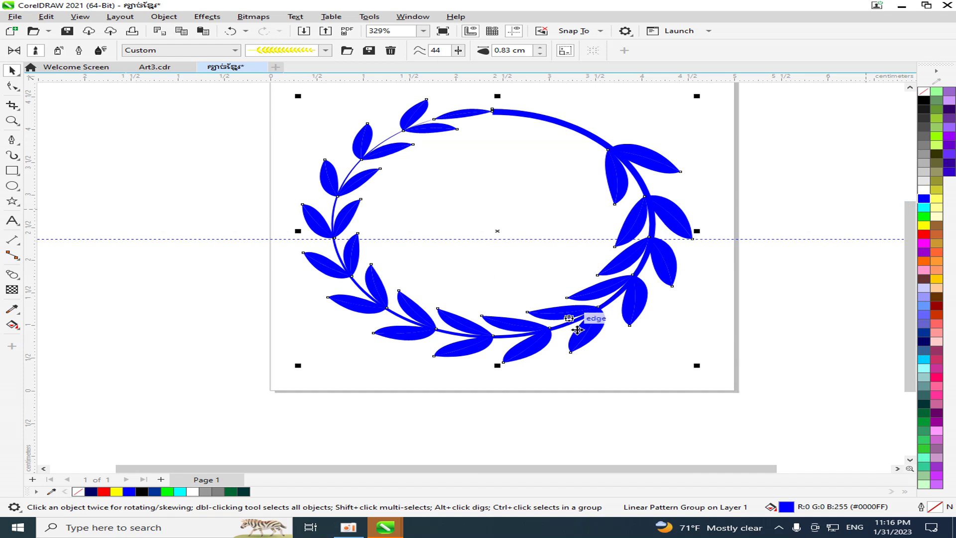
Set the leaf-branch ring's outline colour to blue and clear the selection.
scroll(619, 277, "up", 2)
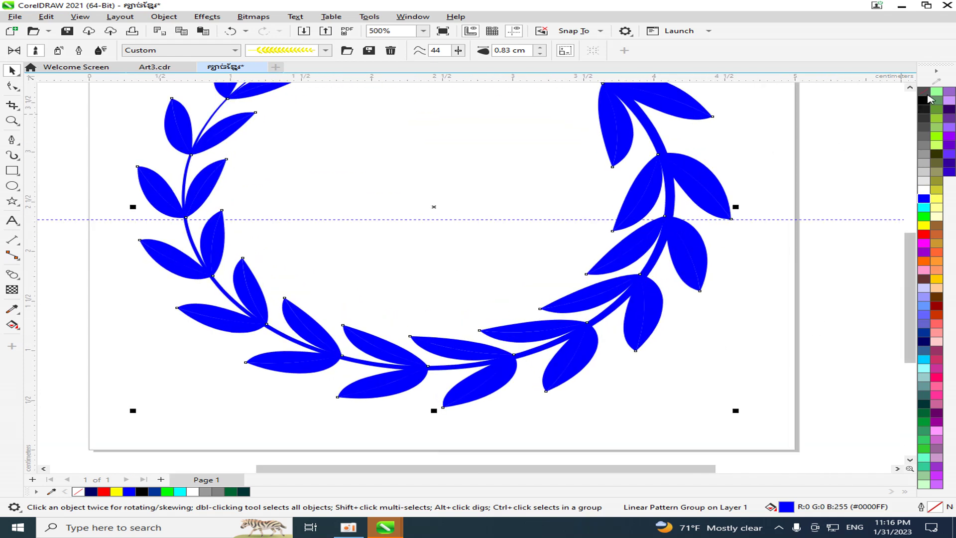
right_click(925, 96)
left_click(898, 100)
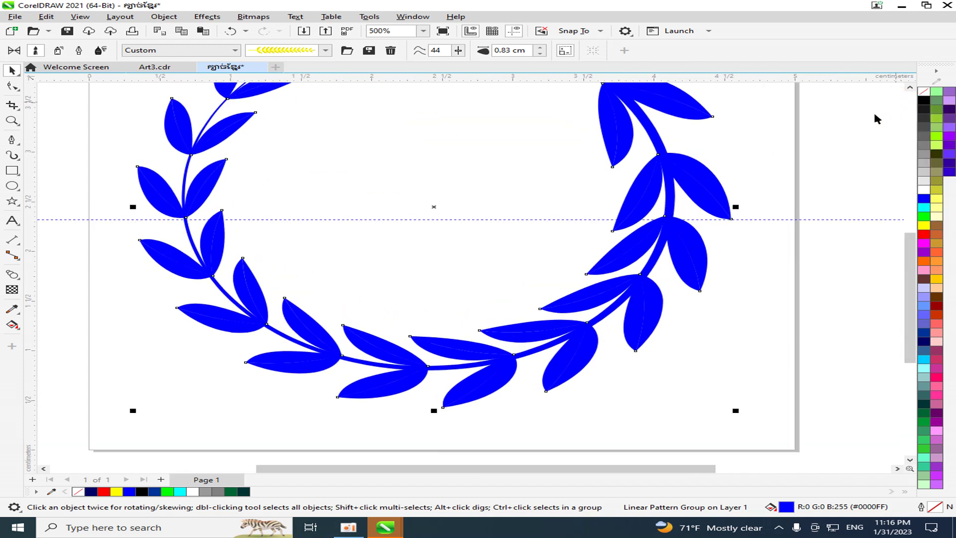
right_click(925, 201)
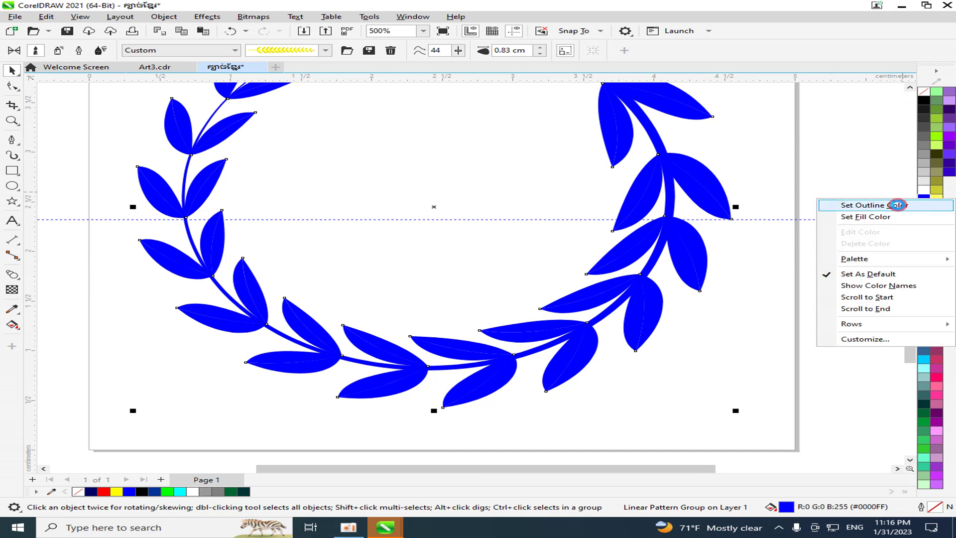
left_click(896, 203)
scroll(701, 275, "down", 3)
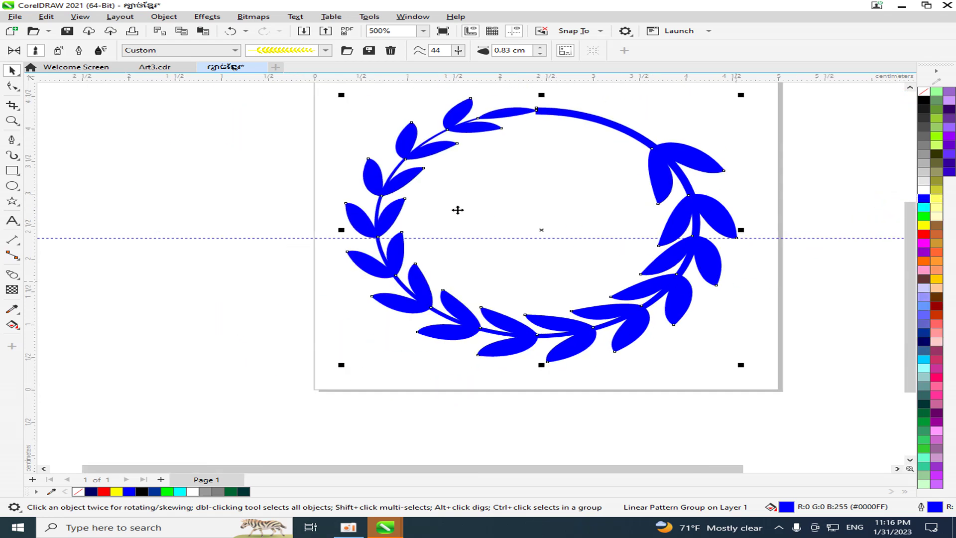
left_click(746, 300)
Move the blue leaf ring slightly up and to the right on the page, and clear the selection.
scroll(634, 333, "down", 2)
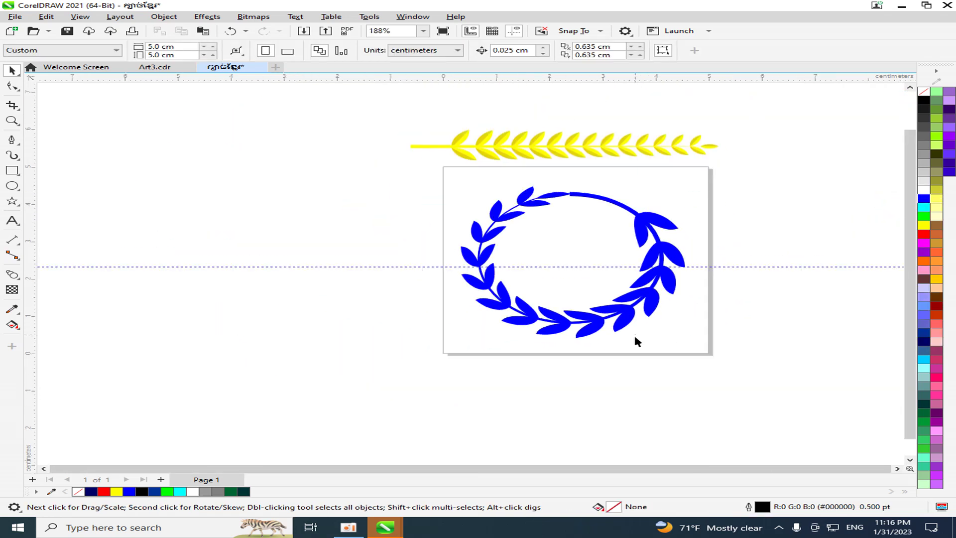
scroll(590, 253, "up", 2)
scroll(656, 358, "down", 2)
scroll(655, 357, "up", 3)
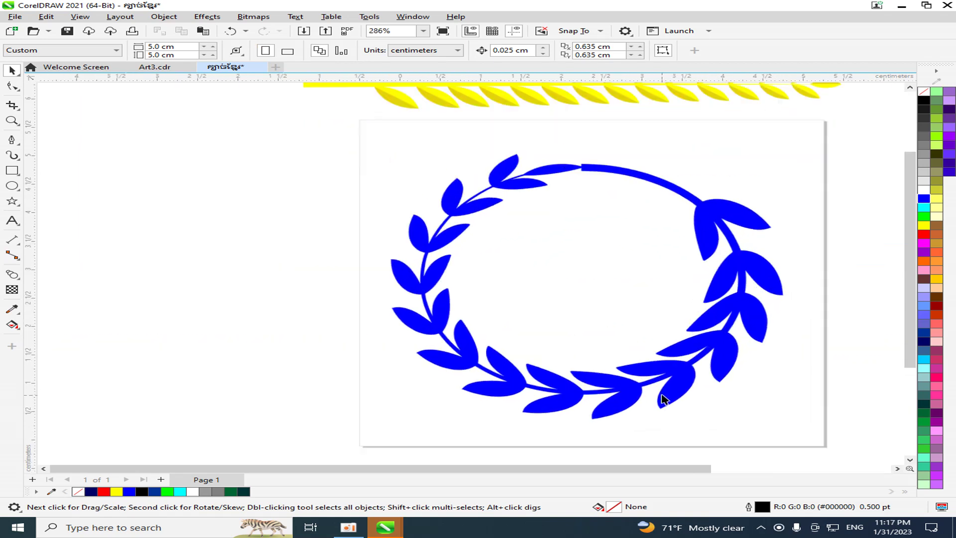
left_click_drag(726, 349, 689, 341)
left_click(322, 174)
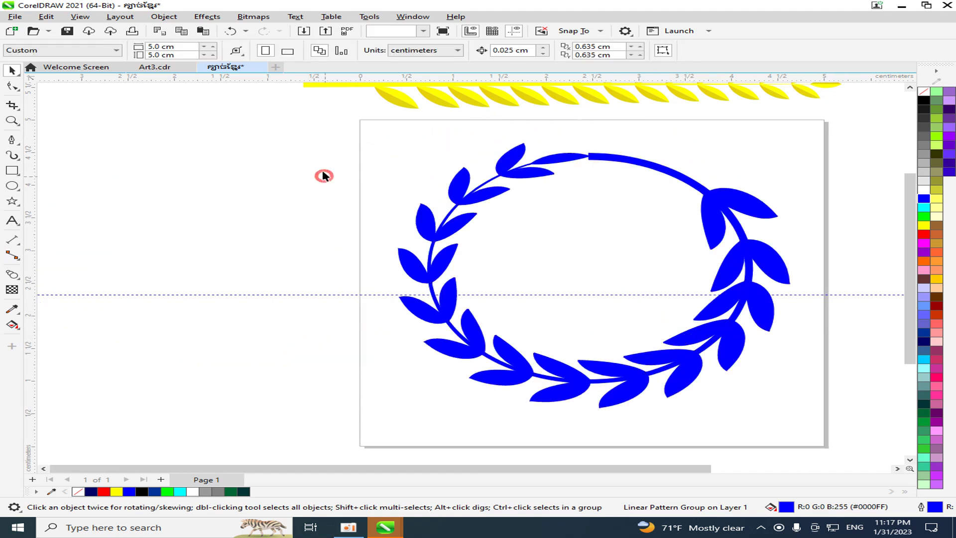
Break the blue leaf ring's linear pattern group apart and delete the guide circle left behind it.
left_click_drag(318, 148, 837, 416)
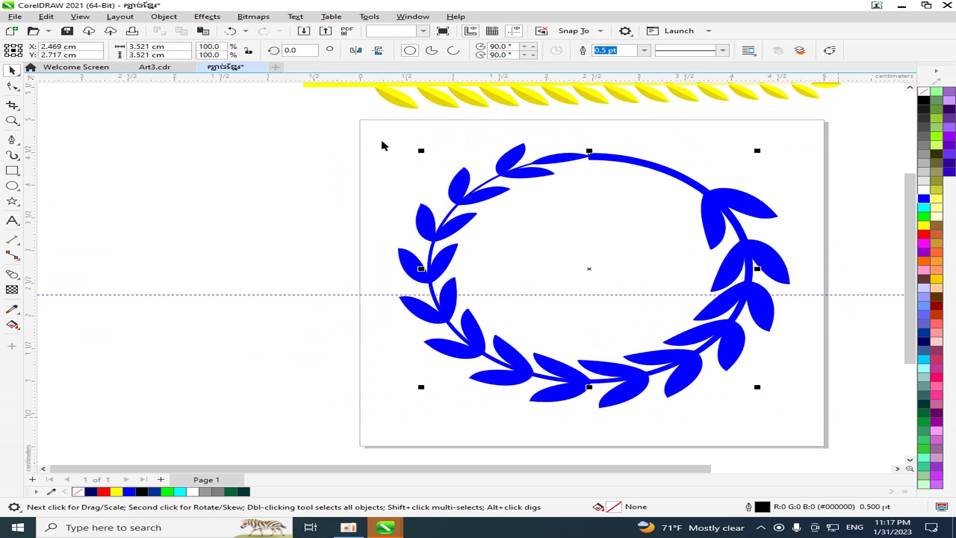
left_click_drag(322, 111, 819, 417)
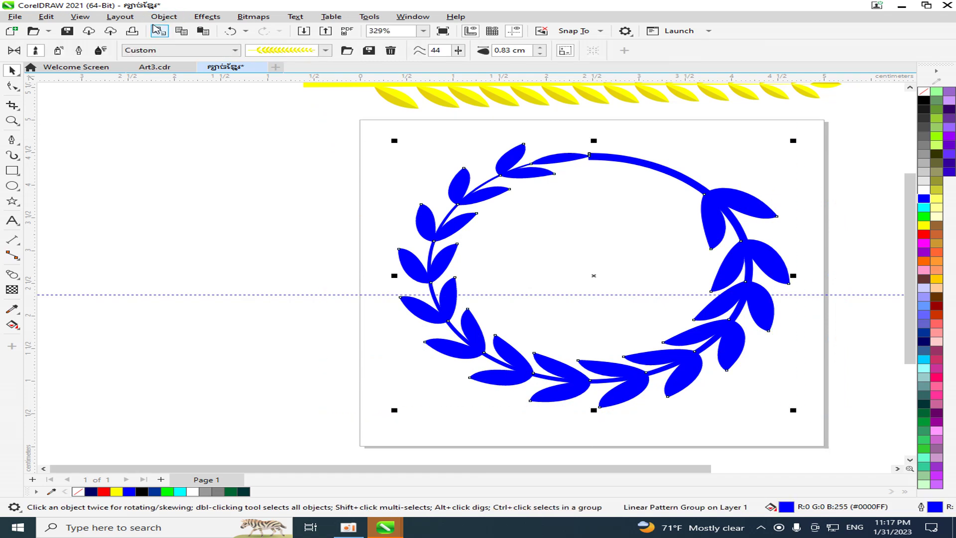
left_click(164, 17)
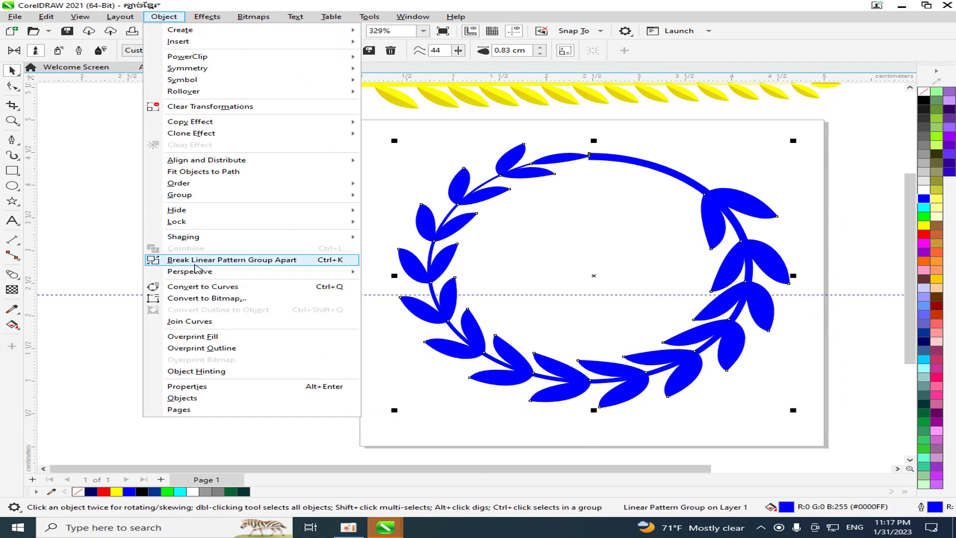
left_click(242, 261)
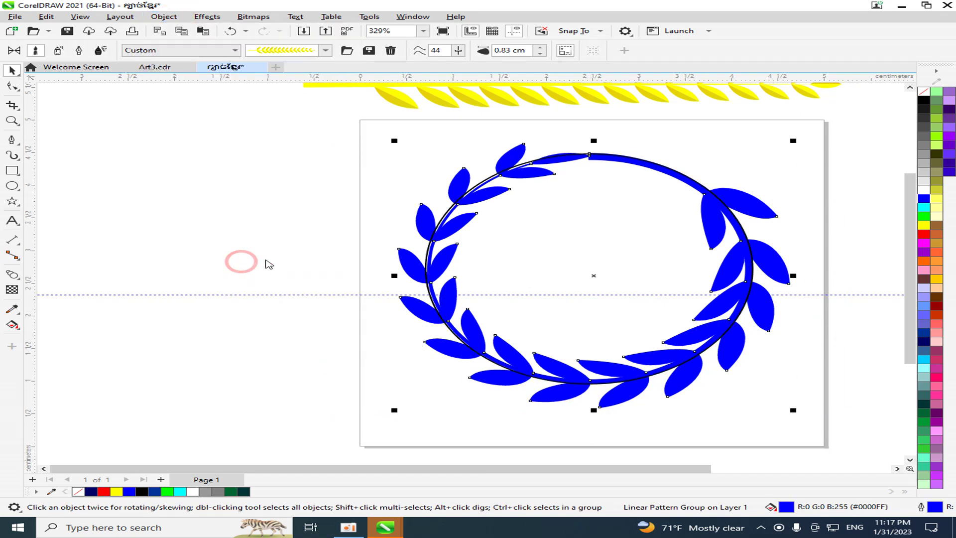
left_click(747, 163)
left_click(744, 233)
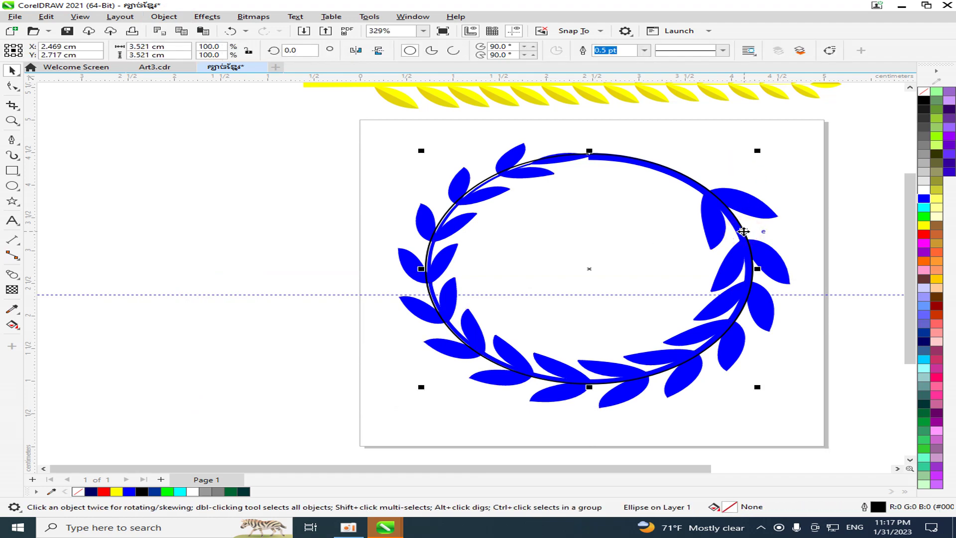
key("Delete")
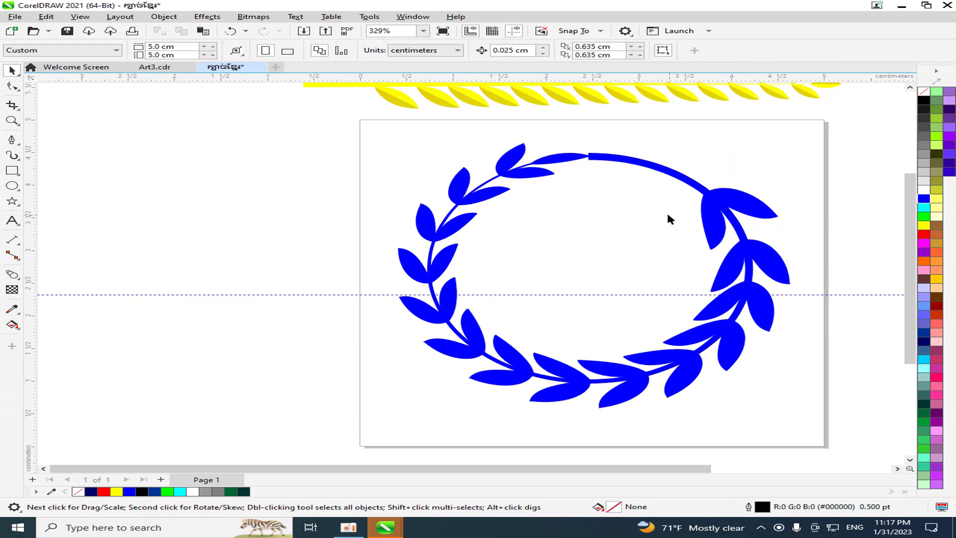
Fill the separated leaf wreath with red (#FF0000) and remove its outline.
scroll(669, 219, "down", 2)
scroll(707, 255, "up", 2)
scroll(571, 334, "down", 1)
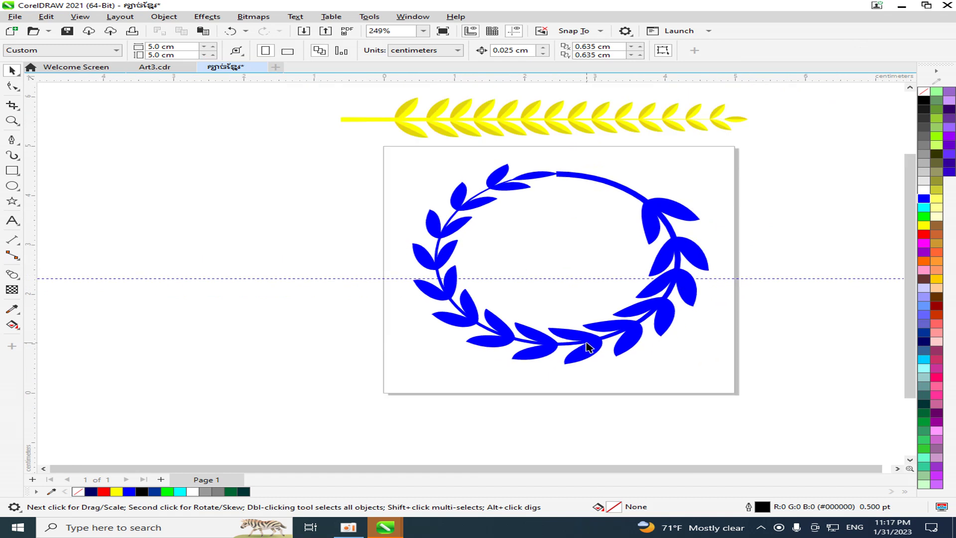
left_click(590, 343)
left_click(927, 234)
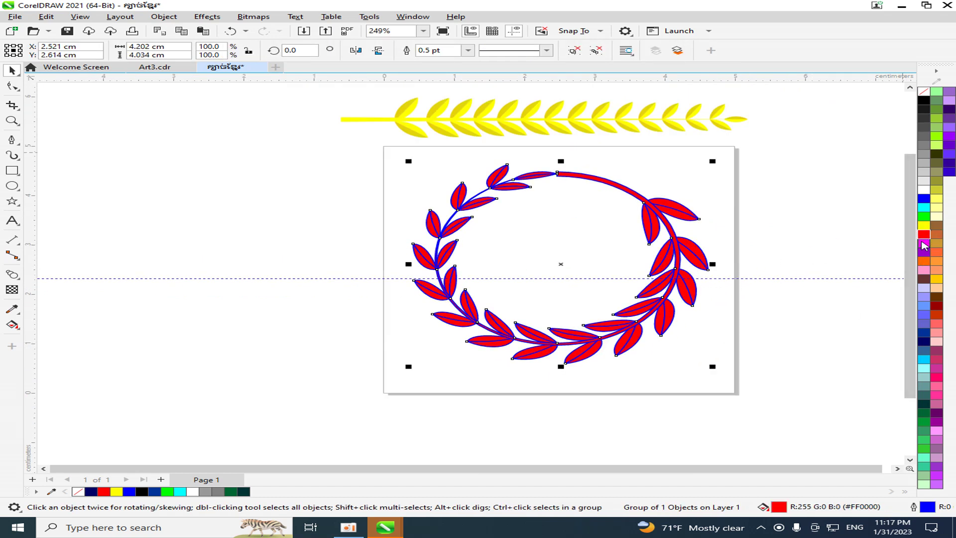
right_click(925, 240)
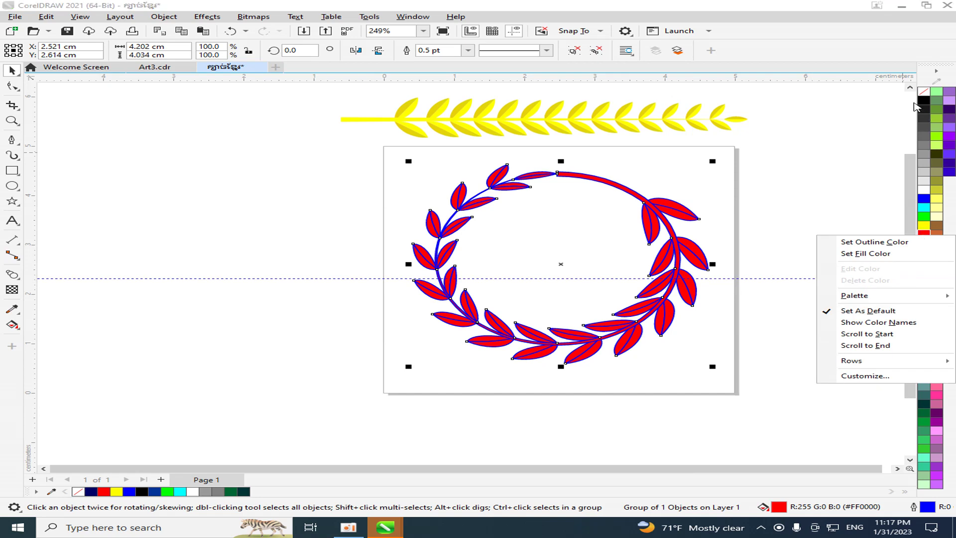
right_click(924, 91)
left_click(847, 94)
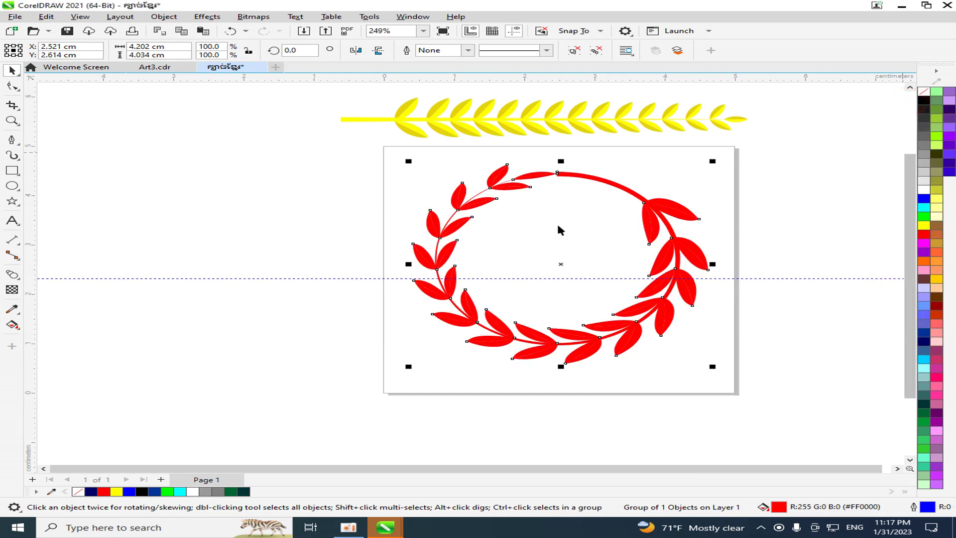
Move the red leaf wreath slightly up and to the right on the page.
scroll(588, 334, "up", 5)
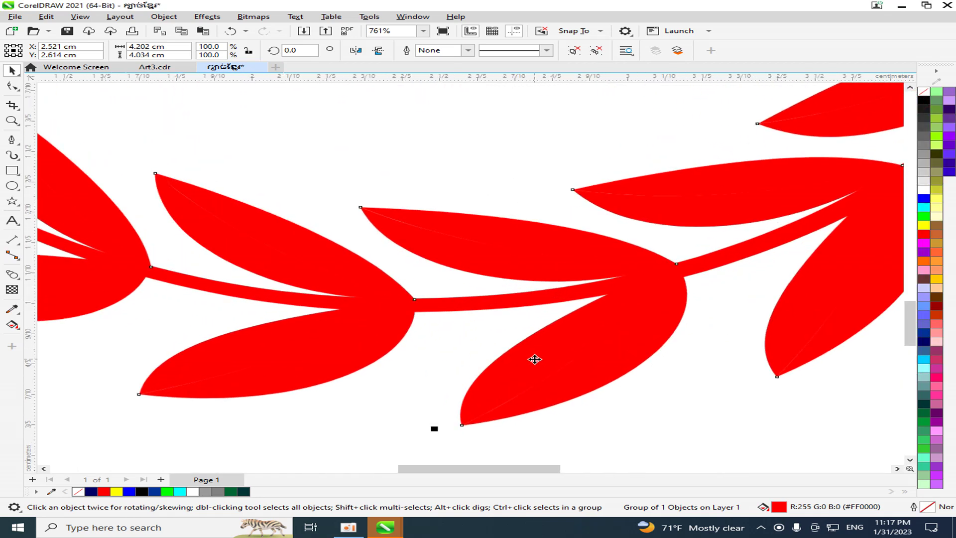
scroll(535, 359, "down", 5)
mouse_move(647, 314)
left_mouse_down()
mouse_move(350, 305)
mouse_move(652, 305)
left_mouse_up()
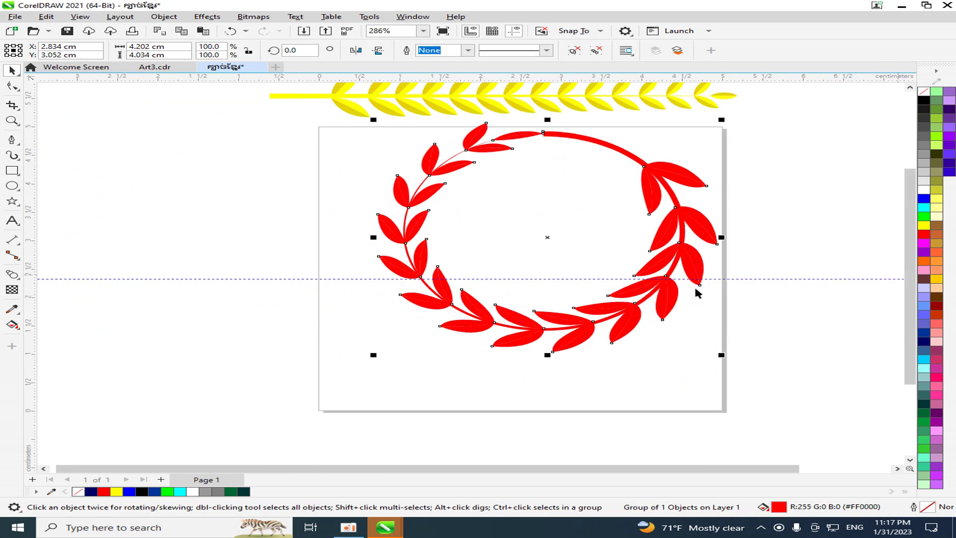
Try green (#00FF00), blue (#0000FF) and pale teal (#99CCCC) fills on the wreath, and clear the selection.
left_click(924, 216)
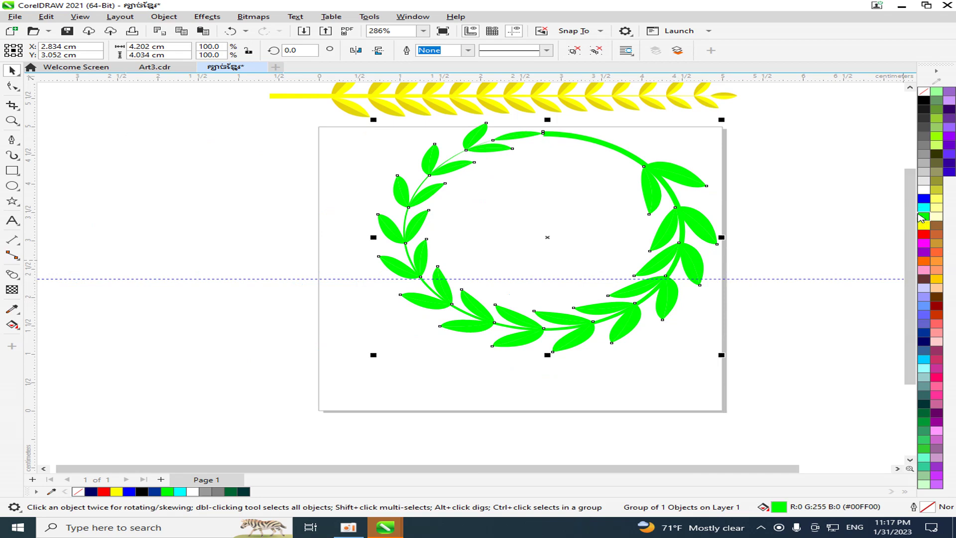
left_click(924, 200)
left_click(924, 377)
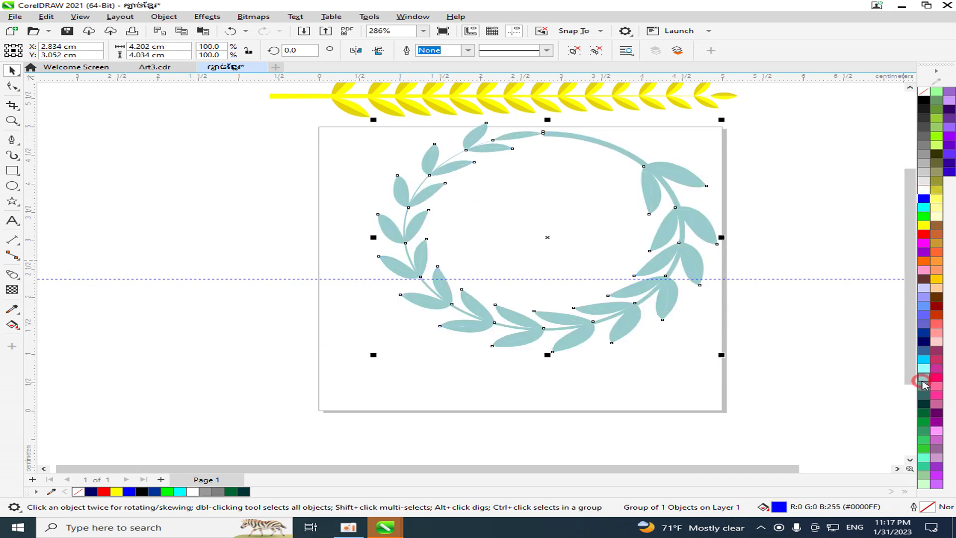
left_click(251, 212)
scroll(561, 316, "down", 1)
scroll(685, 249, "up", 1)
Delete the pale teal leaf wreath from the page.
left_click_drag(699, 246, 380, 298)
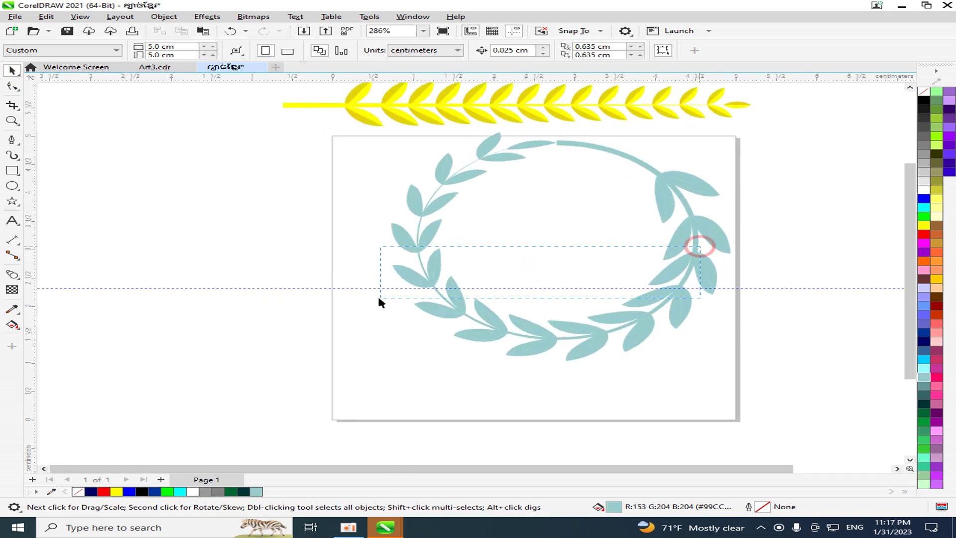
left_click_drag(490, 318, 200, 341)
key("Delete")
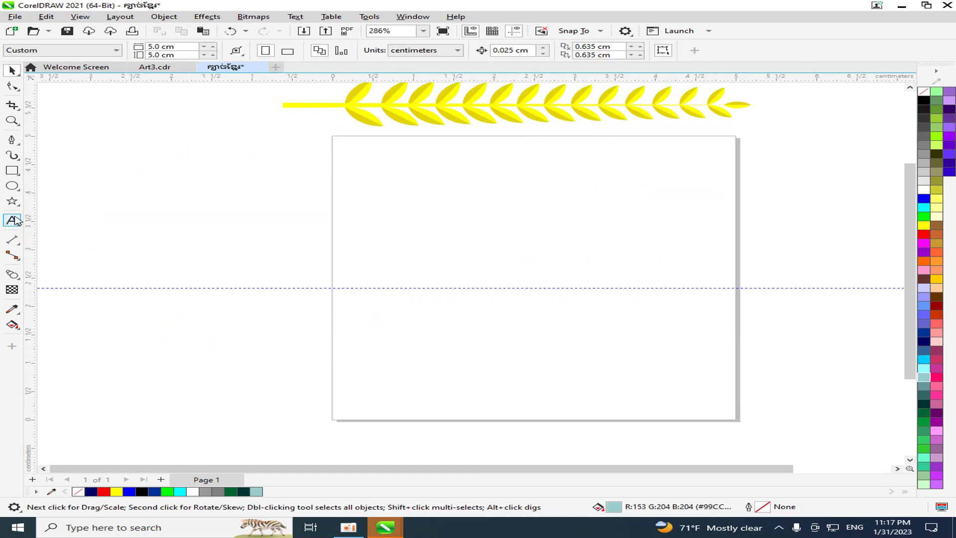
Draw a circle about 3.67 cm in diameter in the lower part of the page.
left_click(12, 187)
left_click(48, 185)
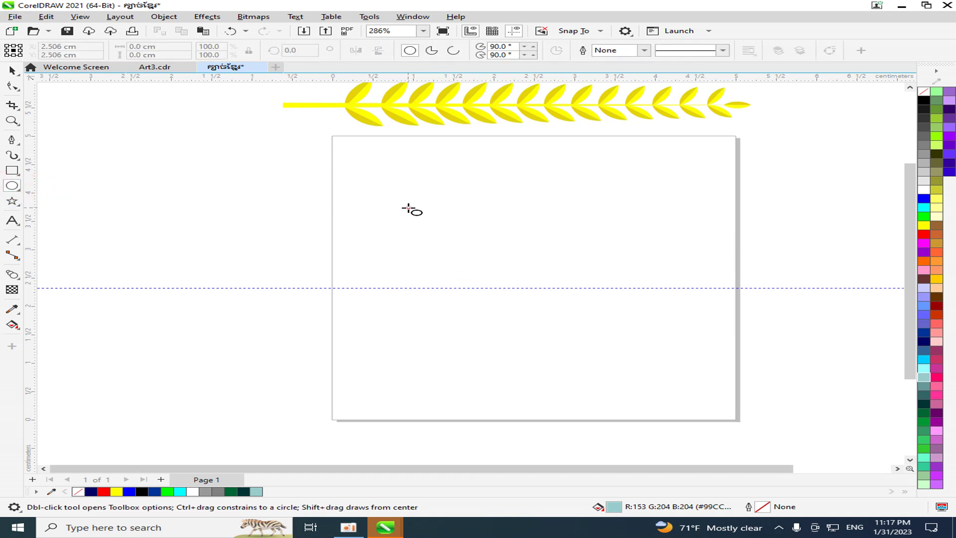
left_click_drag(407, 208, 638, 416)
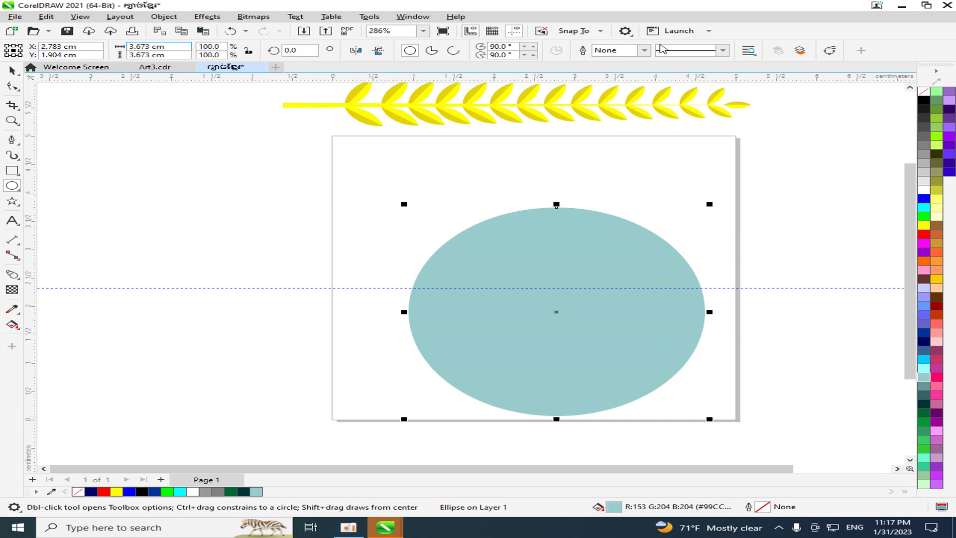
Give the circle no fill and a Hairline outline, and move it up to near the page centre.
left_click(925, 93)
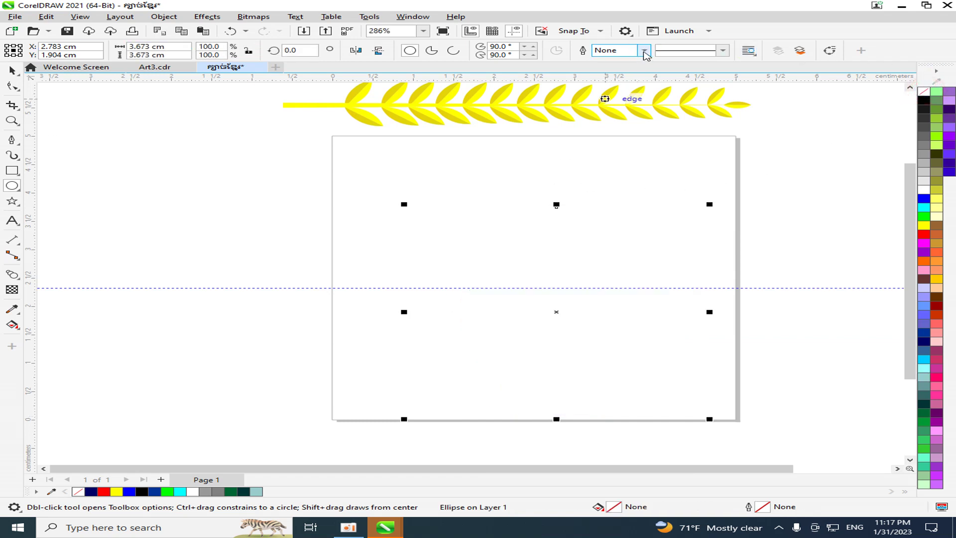
left_click(644, 50)
left_click(615, 72)
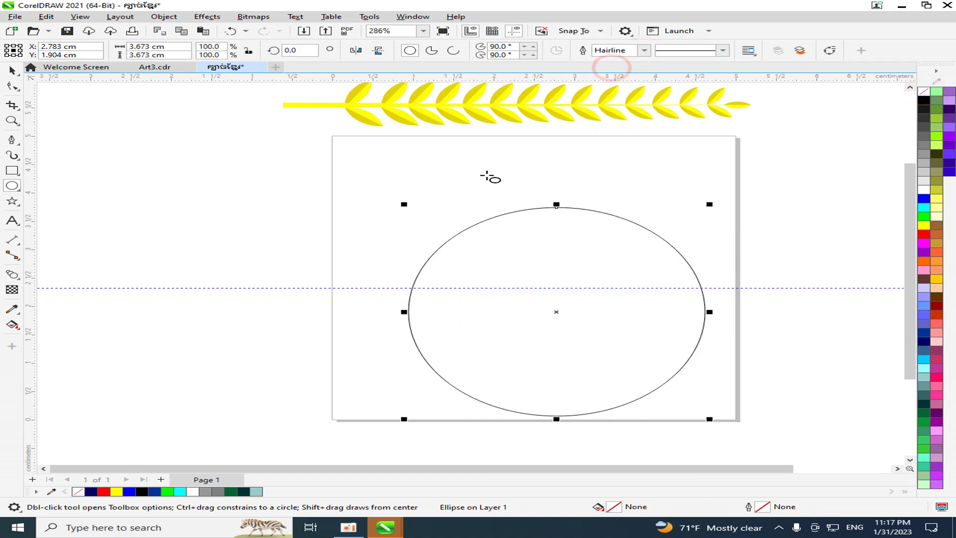
left_click(12, 71)
left_click_drag(594, 310, 566, 262)
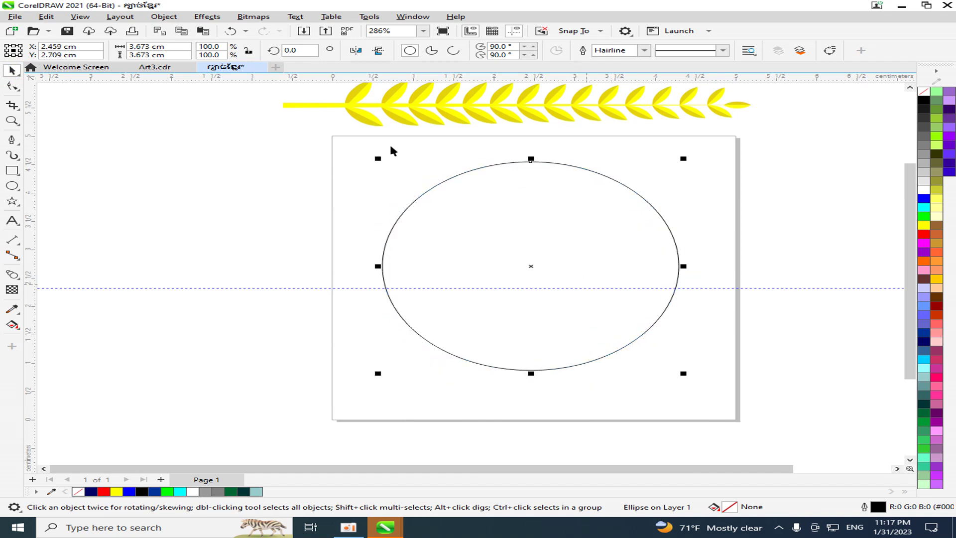
Turn the circle into an arc with a starting angle of 9° and an ending angle of 289°.
left_click(454, 50)
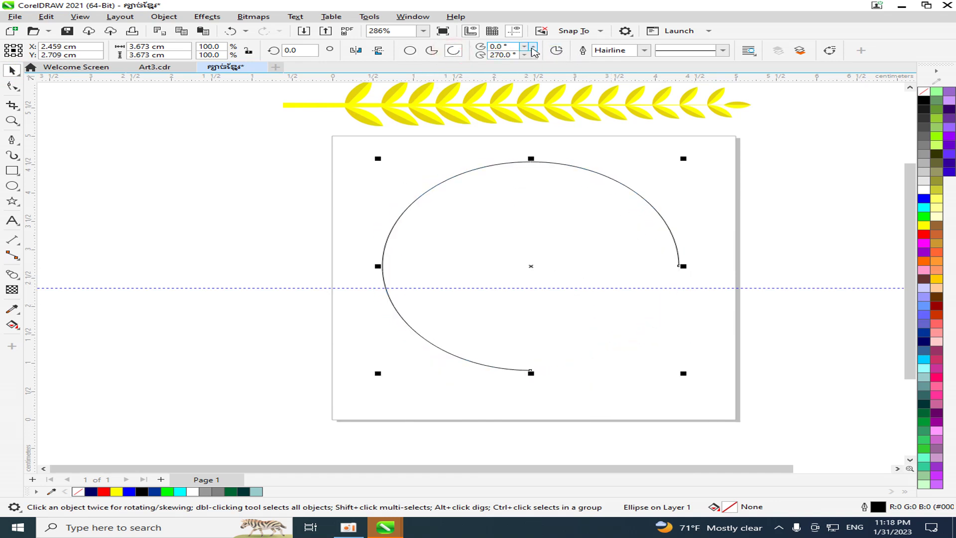
left_click(533, 46)
left_click(533, 46)
left_click(525, 56)
left_click(525, 56)
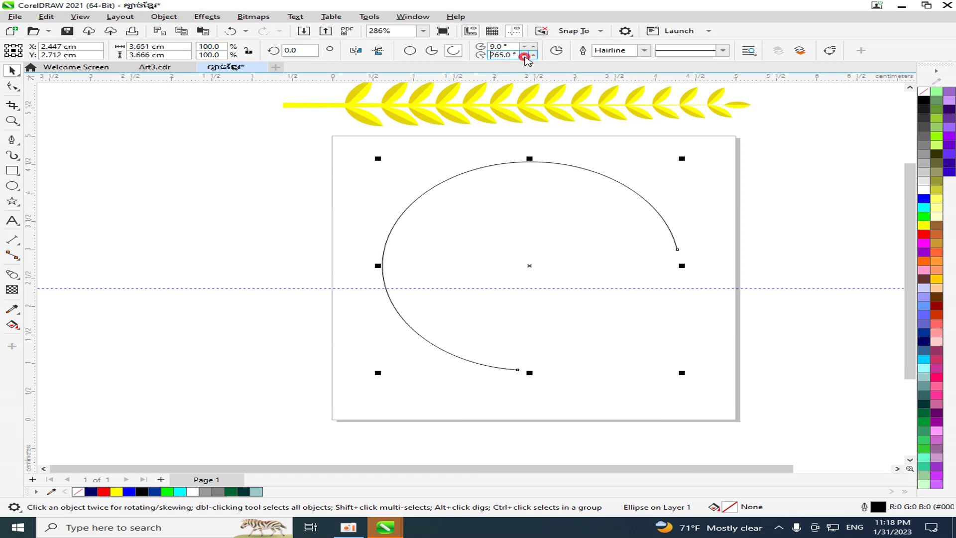
left_click(534, 55)
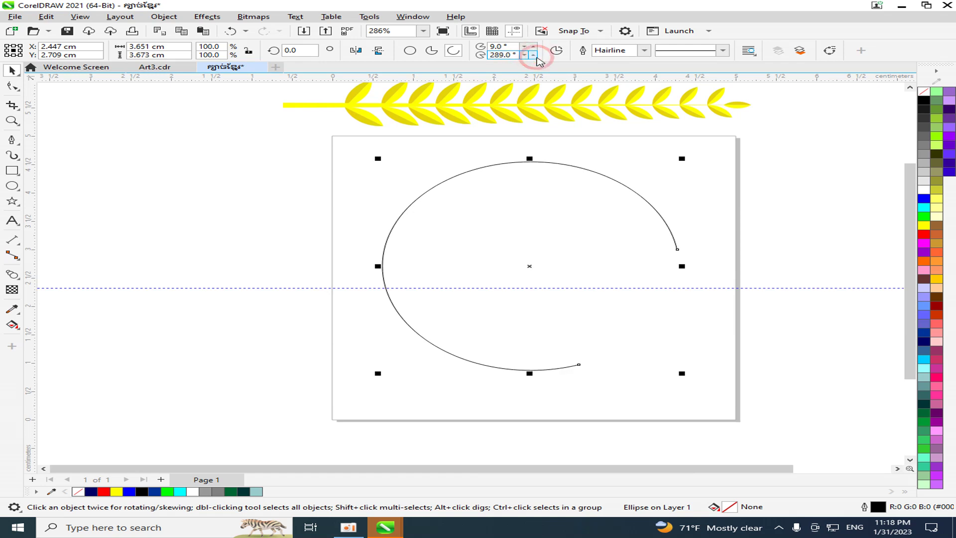
Set the arc's starting angle to 36°.
left_click(525, 45)
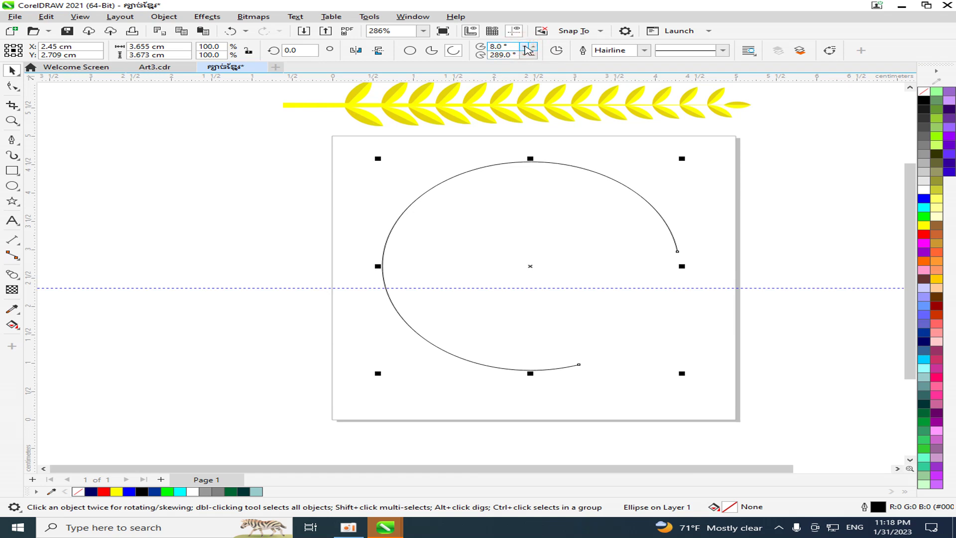
left_click(532, 47)
left_click(532, 48)
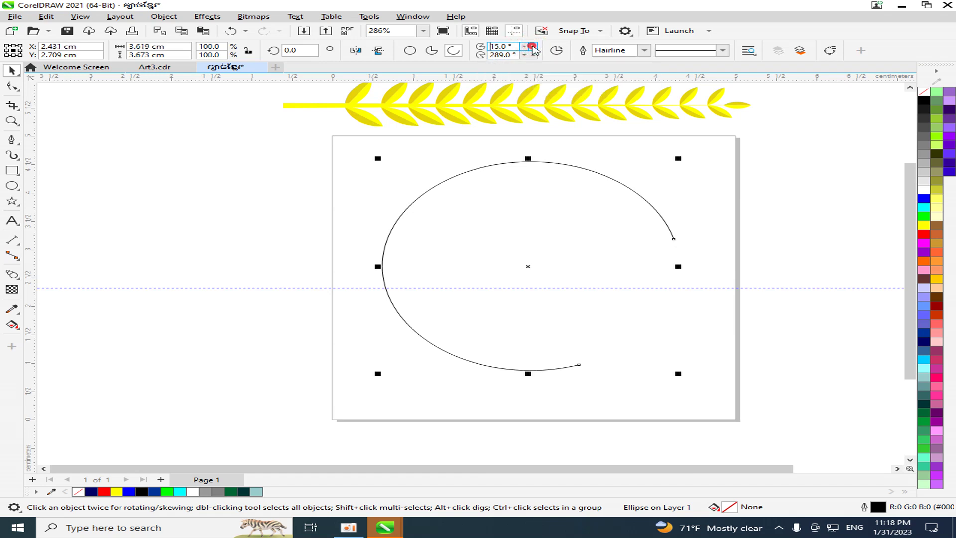
left_click(532, 47)
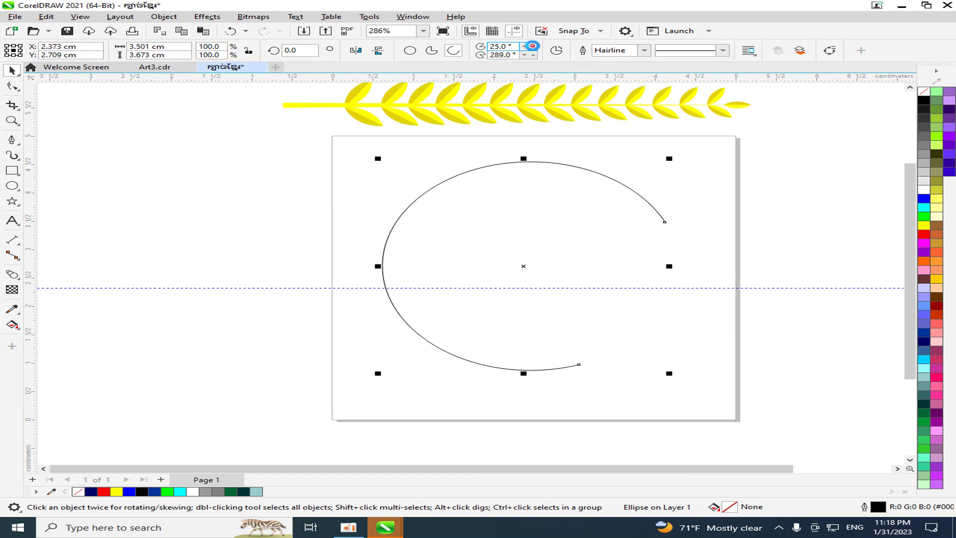
left_click(532, 47)
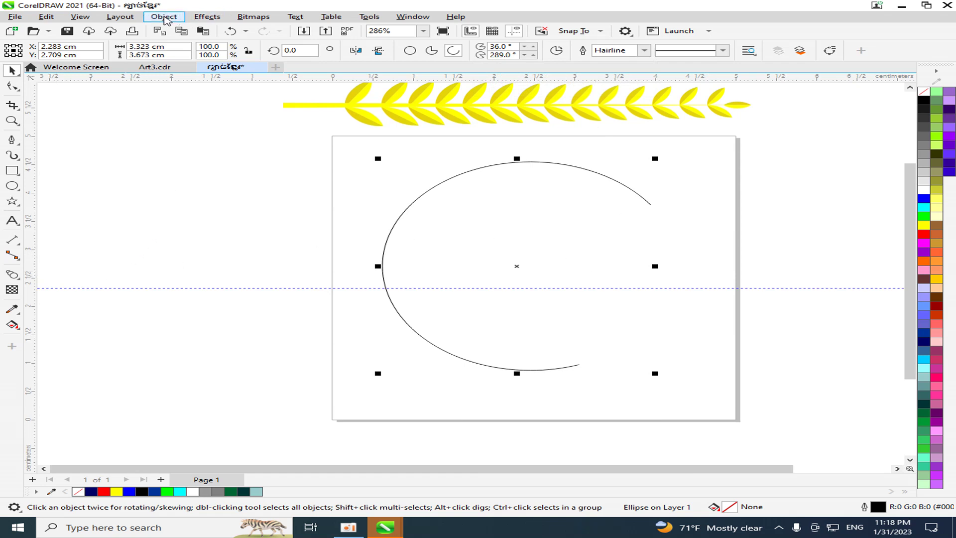
Apply the yellow leaf-branch Artistic Media stroke from Default Strokes to the arc.
left_click(204, 17)
left_click(203, 19)
left_click(203, 20)
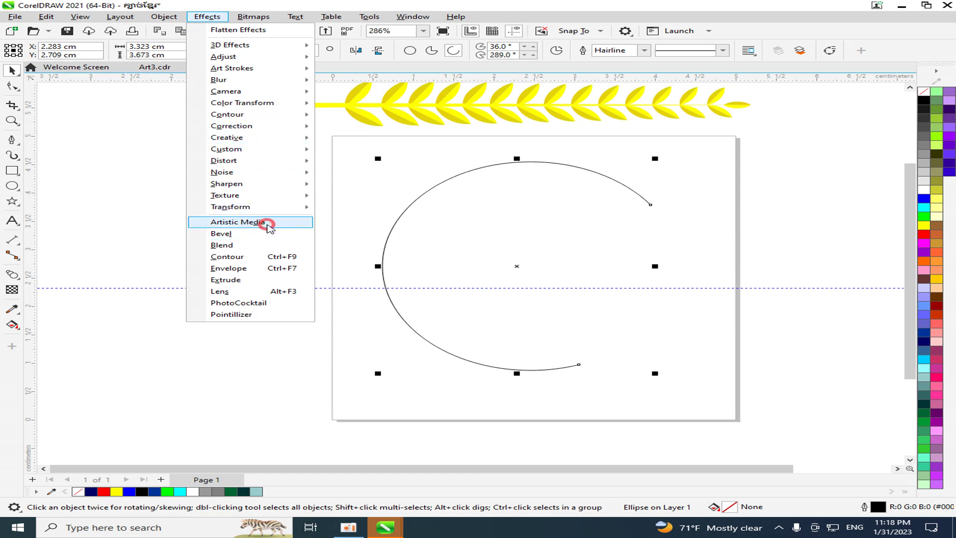
left_click(268, 222)
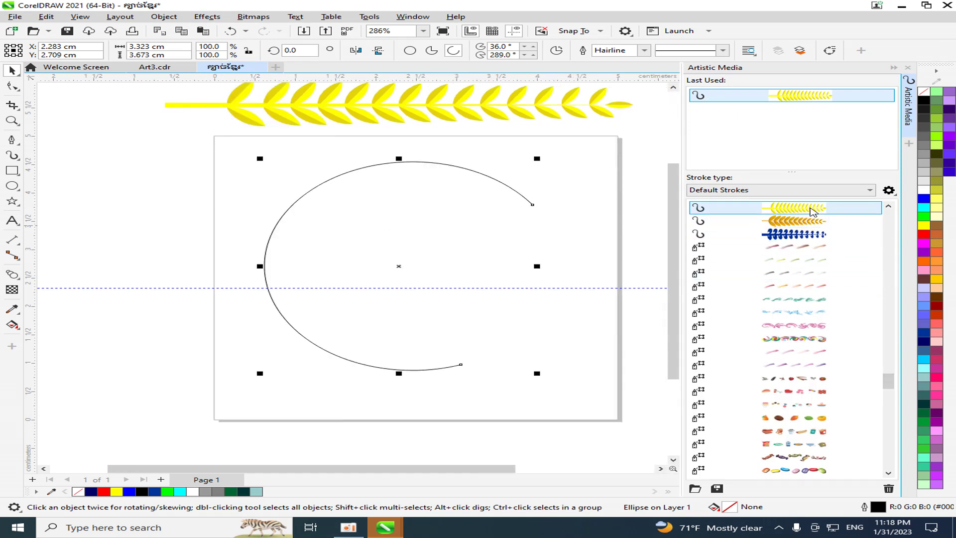
left_click(810, 211)
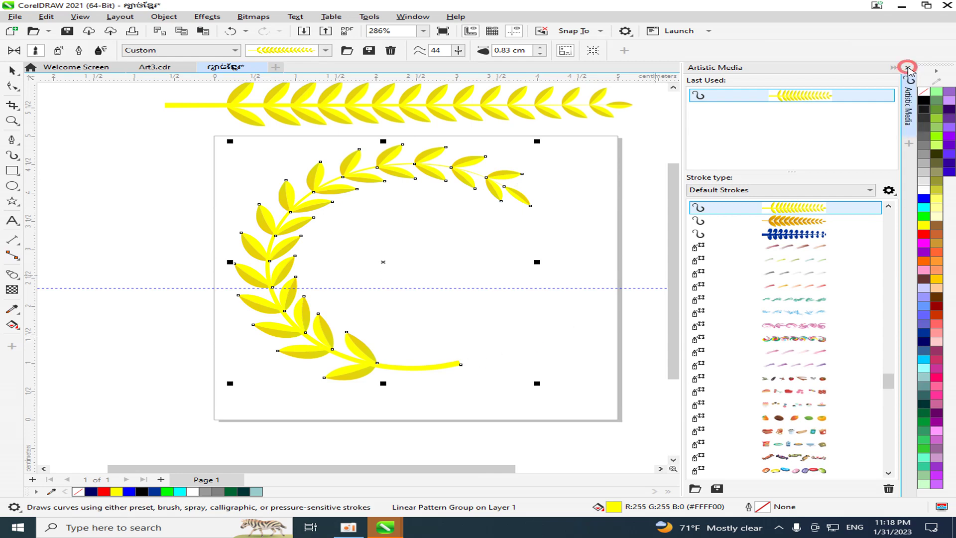
left_click(908, 68)
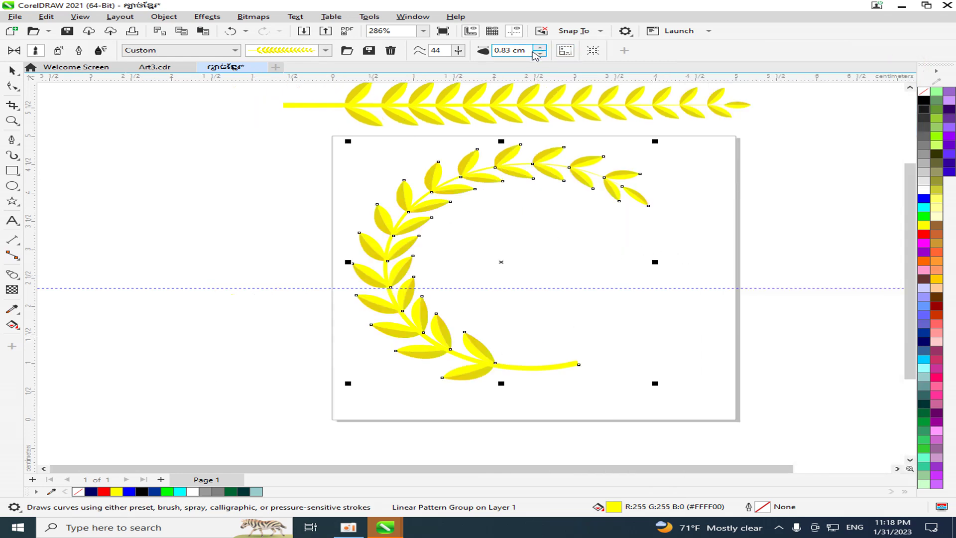
Set the stroke width of the yellow leaf-branch arc to 0.77 cm.
left_click(540, 54)
left_click(540, 54)
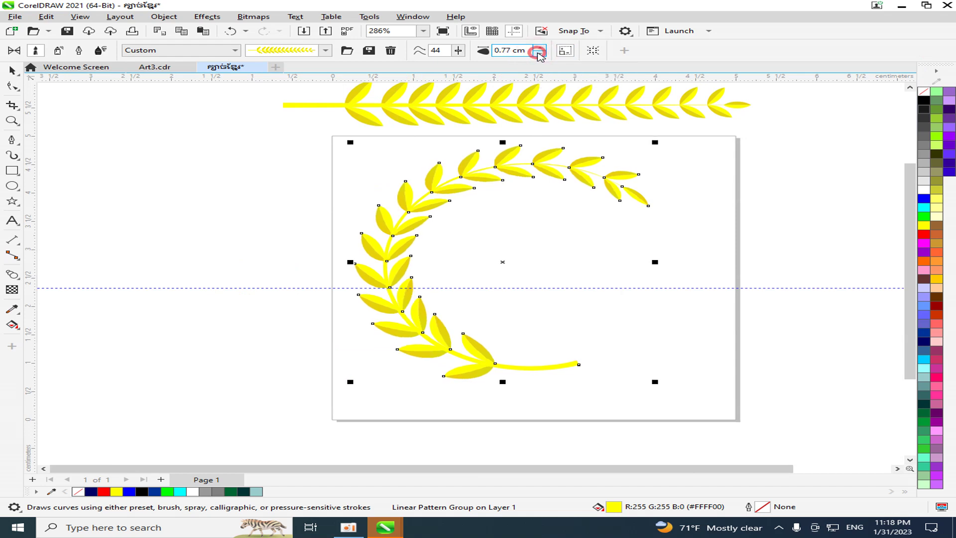
left_click(539, 53)
left_click(540, 54)
left_click(541, 54)
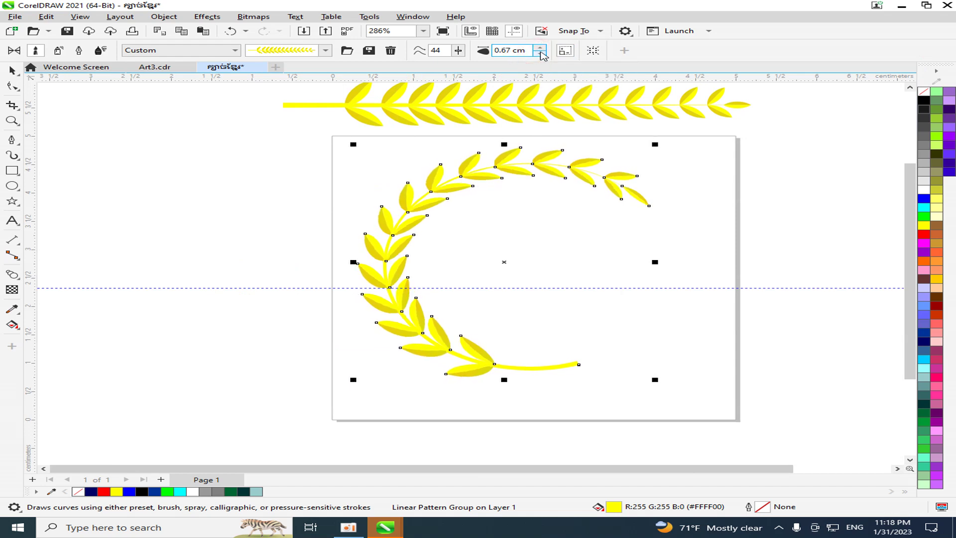
left_click(541, 54)
left_click(540, 48)
left_click(540, 48)
left_click(540, 49)
left_click(540, 48)
left_click(541, 49)
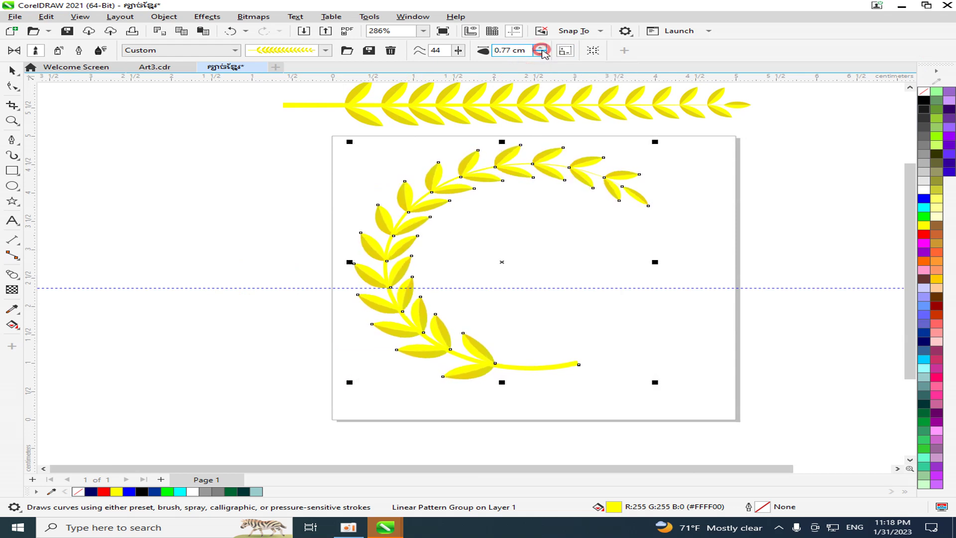
Increase the stroke width of the yellow leaf-branch arc to 1.25 cm.
left_click(541, 48)
left_click(541, 48)
left_click(541, 49)
left_click(541, 49)
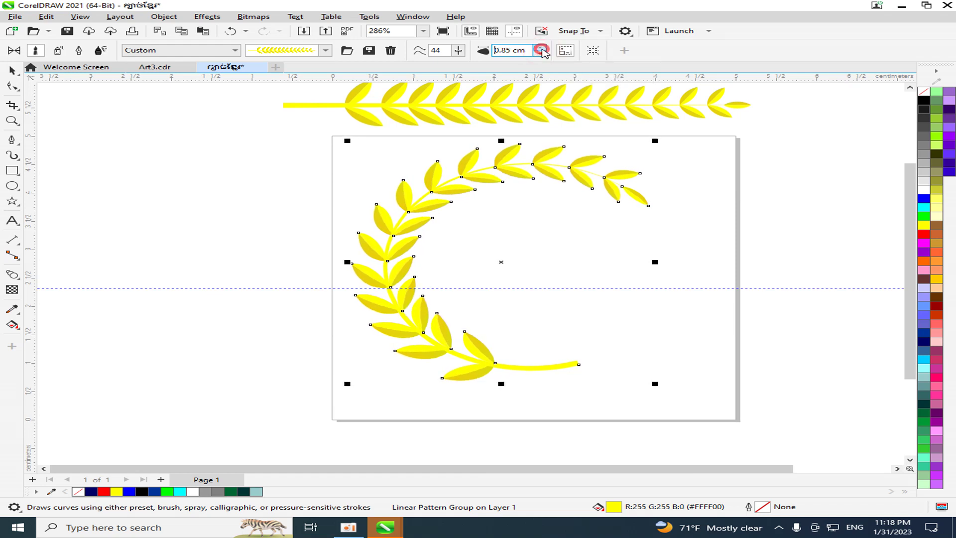
left_click(540, 48)
left_click(541, 48)
left_click(541, 49)
left_click(541, 48)
left_click(540, 48)
left_click(541, 48)
left_click(541, 48)
left_click(540, 48)
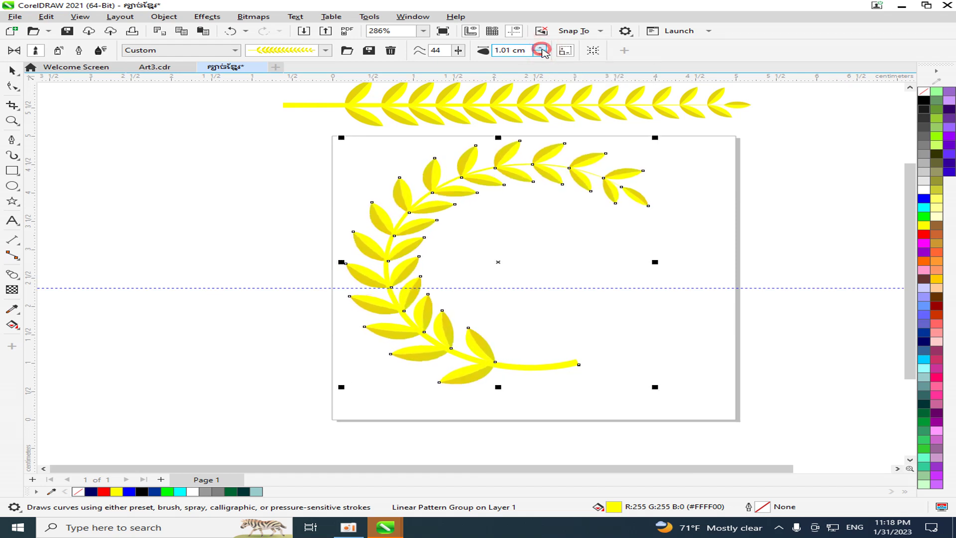
left_click(540, 48)
left_click(541, 48)
left_click(541, 48)
left_click(541, 49)
left_click(541, 48)
left_click(541, 48)
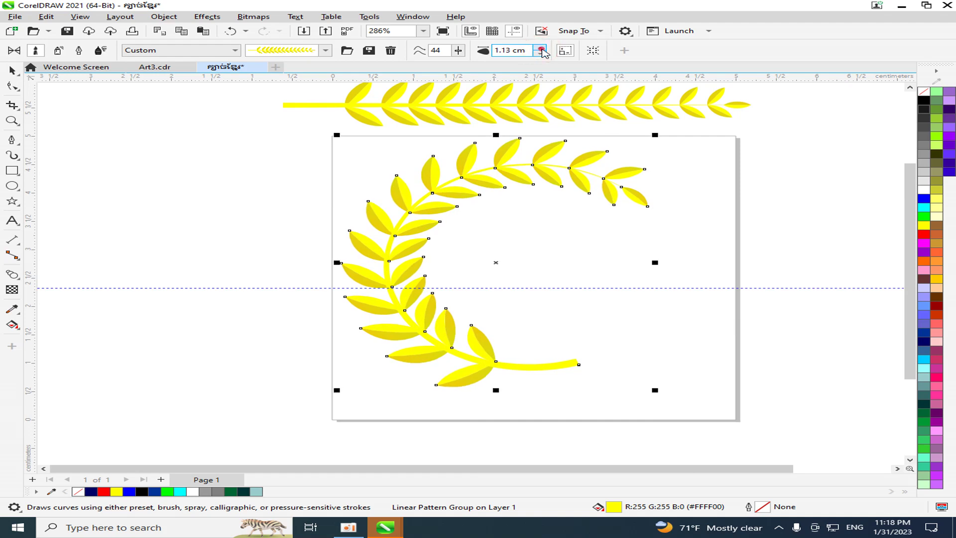
left_click(541, 49)
left_click(541, 48)
left_click(540, 48)
left_click(541, 49)
left_click(541, 48)
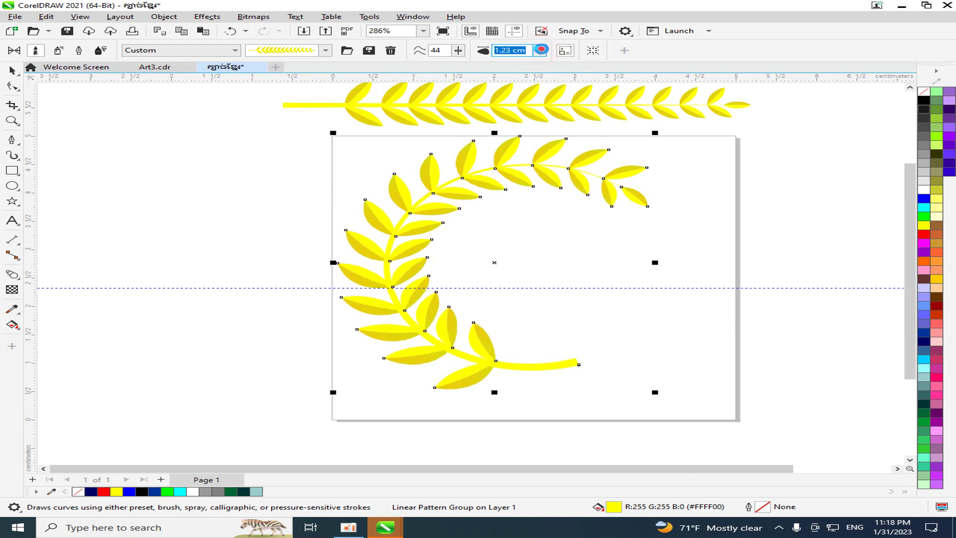
left_click(540, 48)
left_click(18, 66)
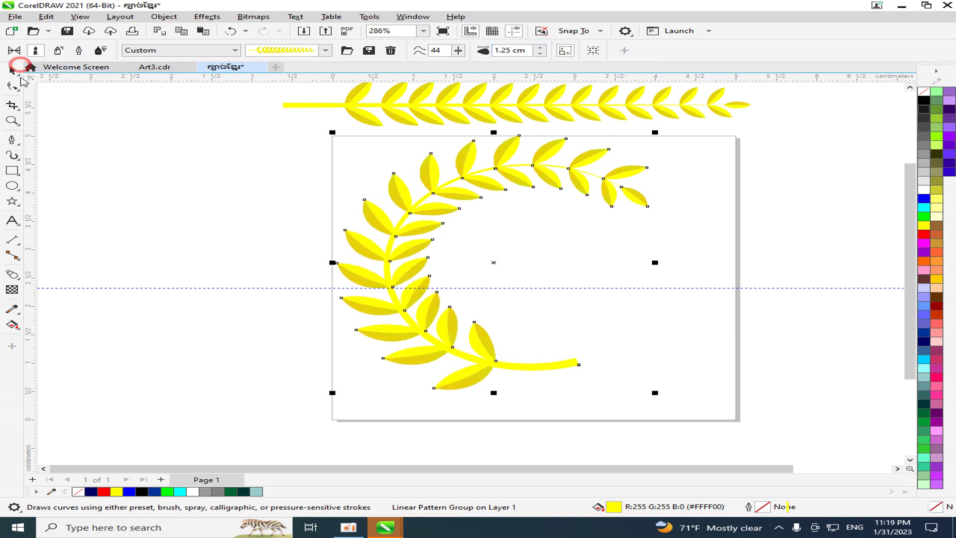
Delete the straight yellow leaf branch above the page.
scroll(717, 202, "down", 3)
scroll(736, 186, "up", 2)
left_click(751, 156)
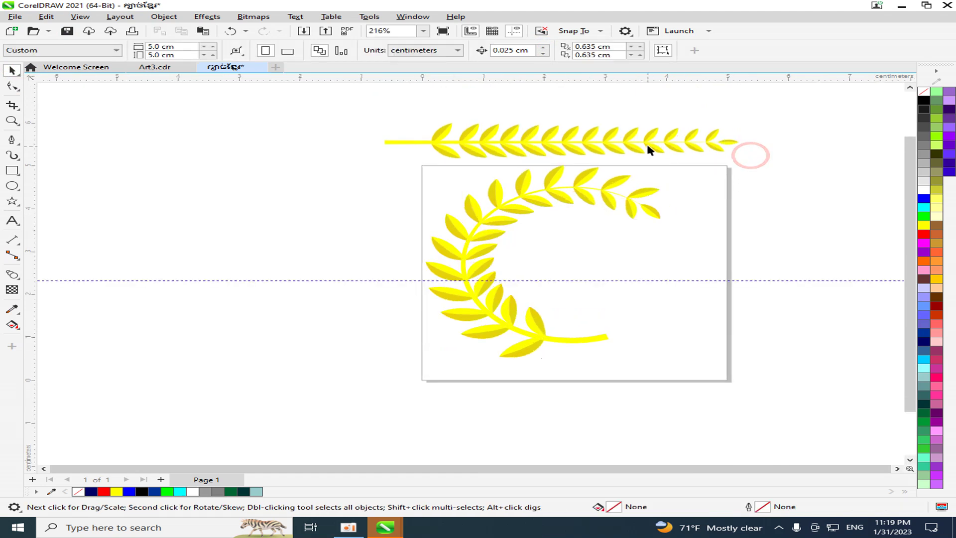
left_click(648, 146)
key("Delete")
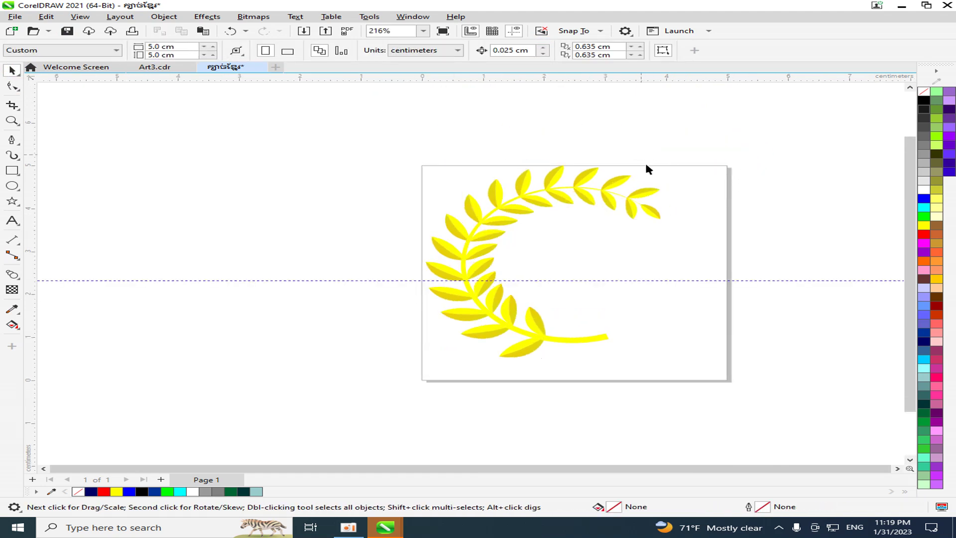
Give the open leaf wreath a blue fill and a blue outline.
scroll(649, 237, "up", 2)
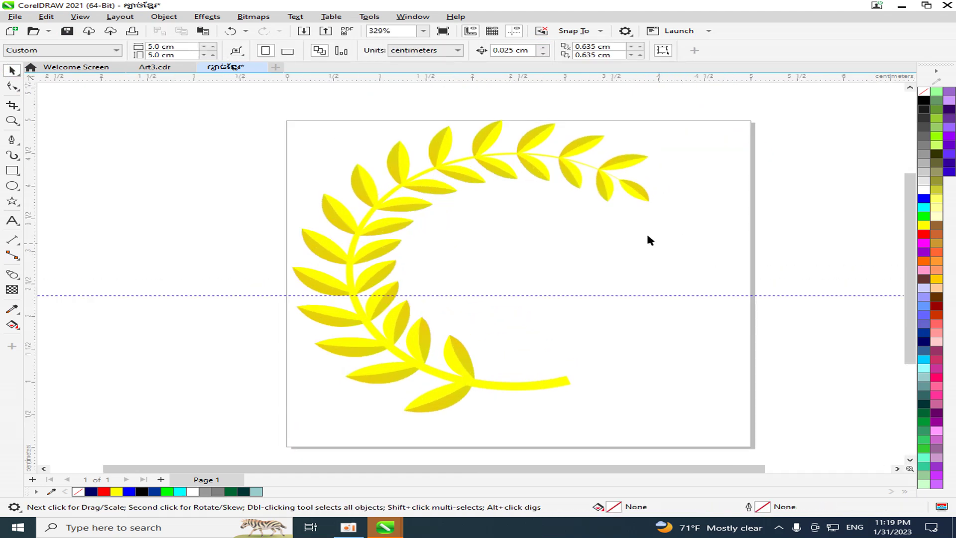
left_click(603, 190)
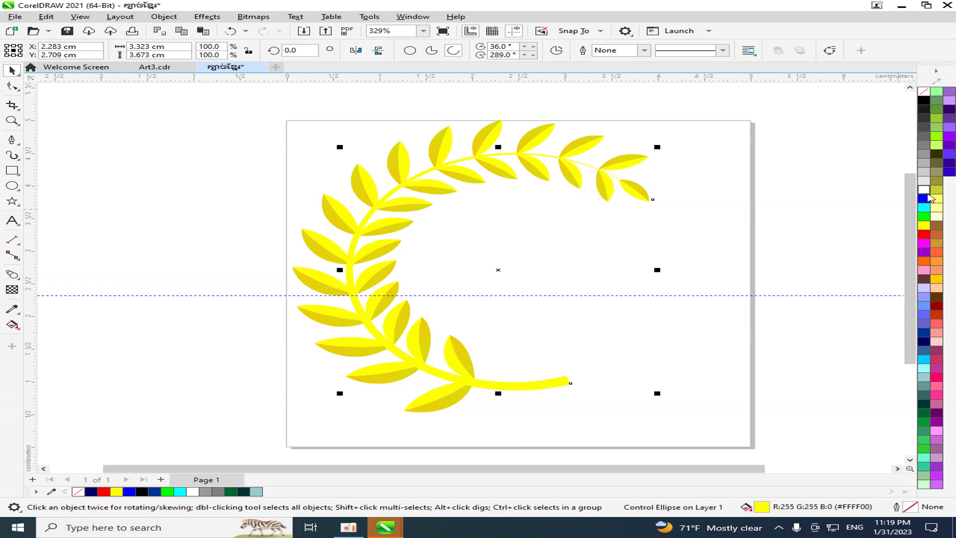
left_click(925, 198)
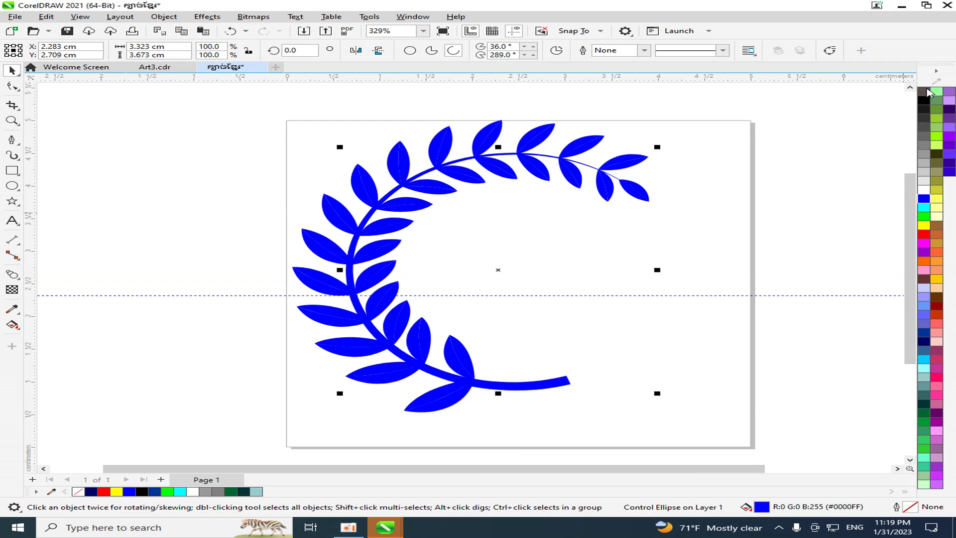
right_click(928, 92)
left_click(875, 94)
right_click(930, 198)
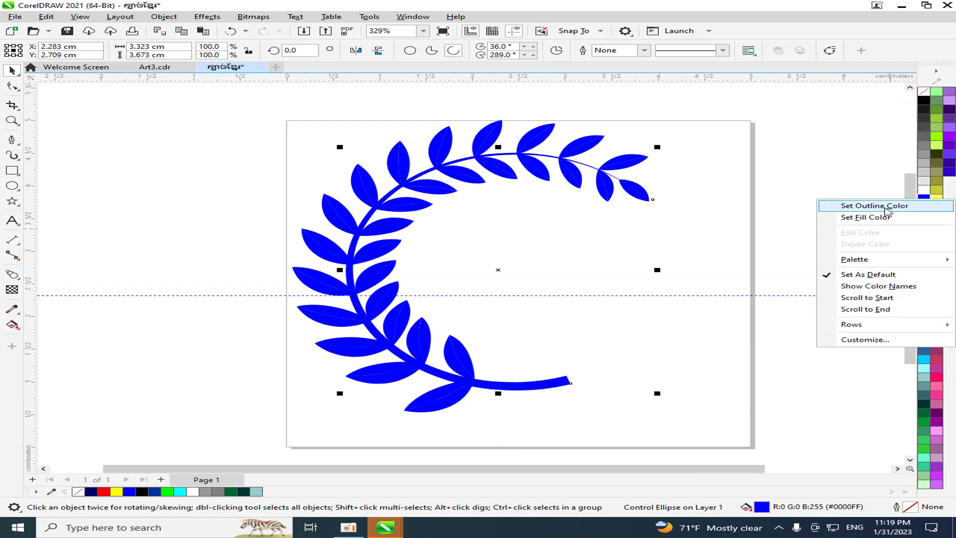
left_click(842, 204)
left_click(688, 336)
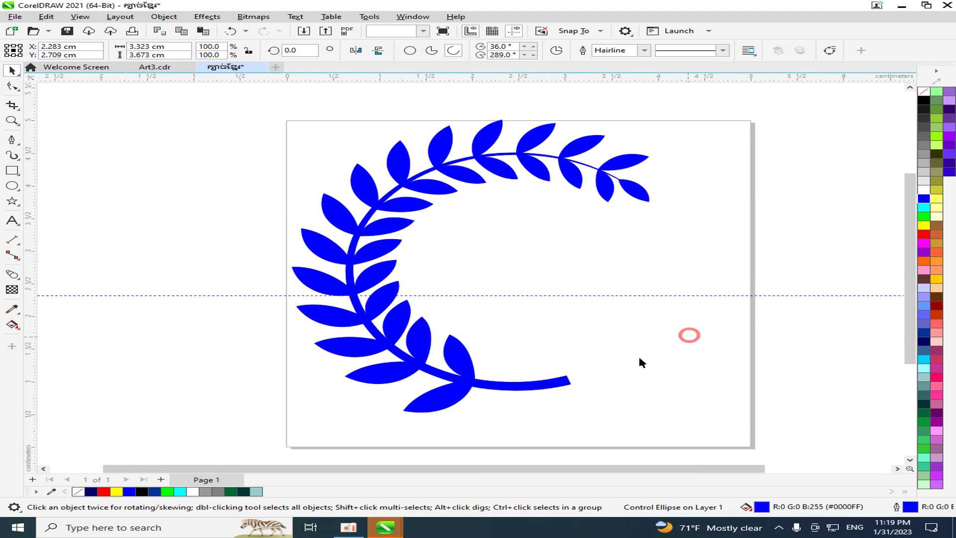
Break the wreath's linear pattern group apart to separate the leaf artwork from its control arc.
left_click(540, 386)
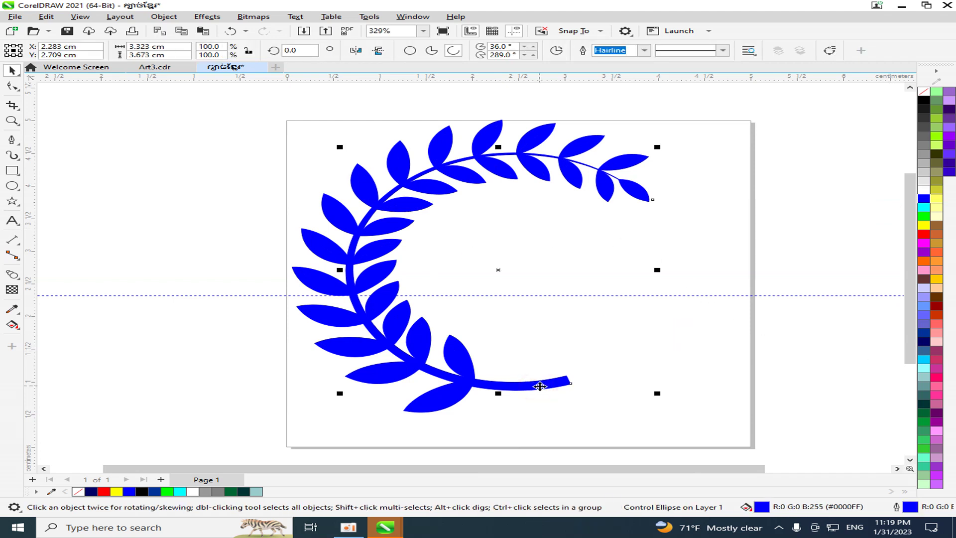
left_click(196, 224)
left_click(437, 152)
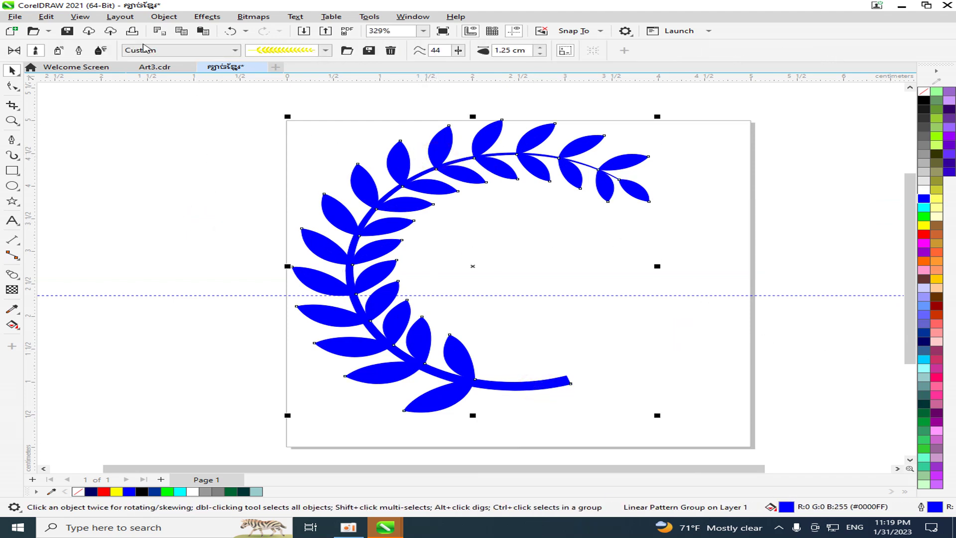
left_click(170, 18)
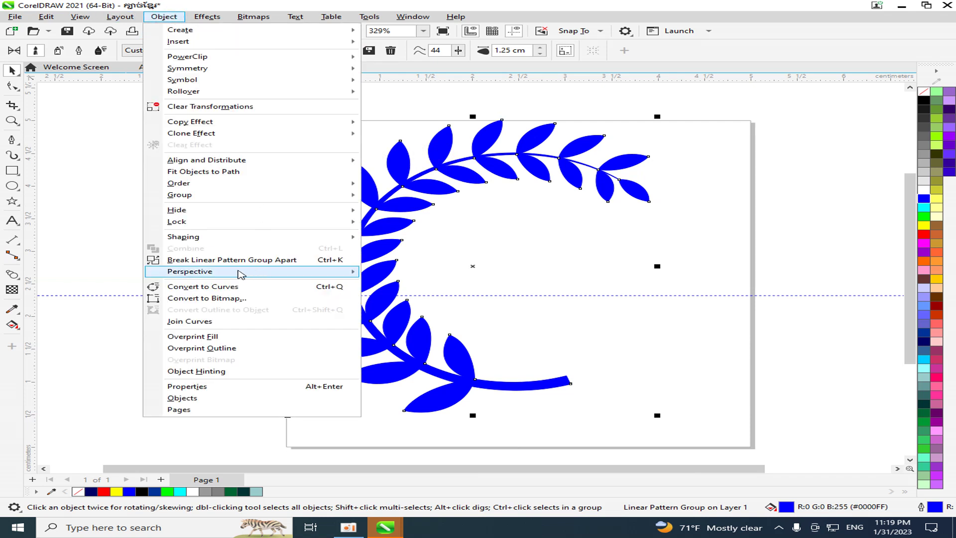
left_click(249, 261)
left_click(659, 256)
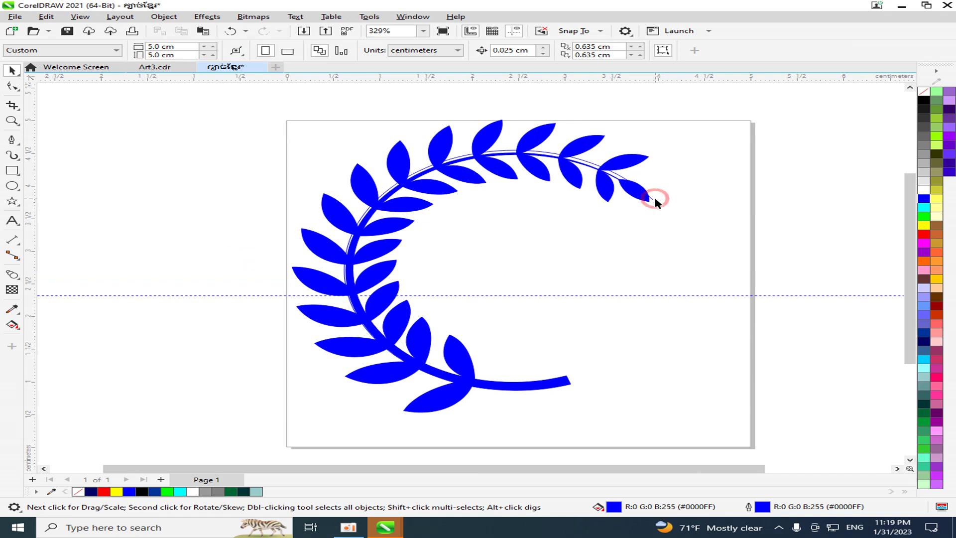
Delete the leftover control arc running along the wreath's stem.
left_click(588, 161)
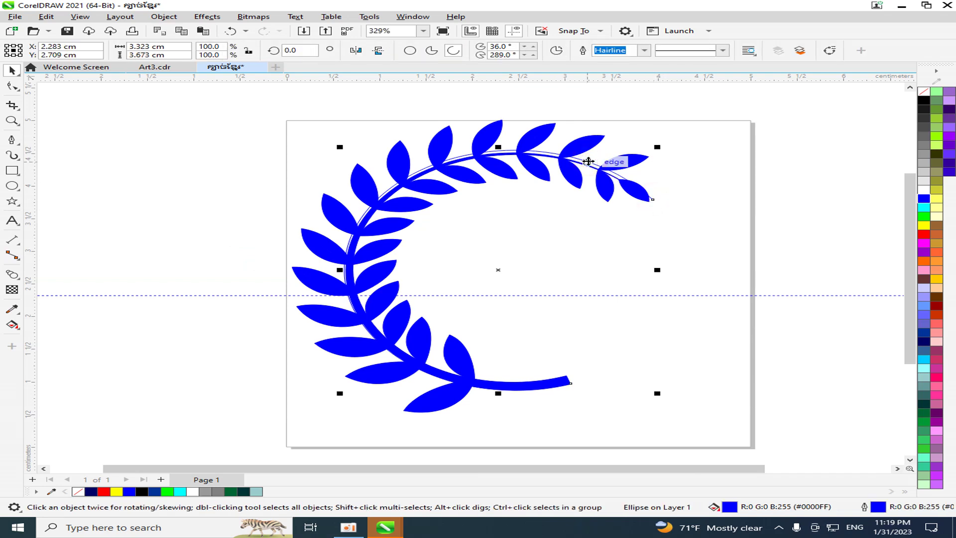
key("Escape")
scroll(405, 192, "up", 4)
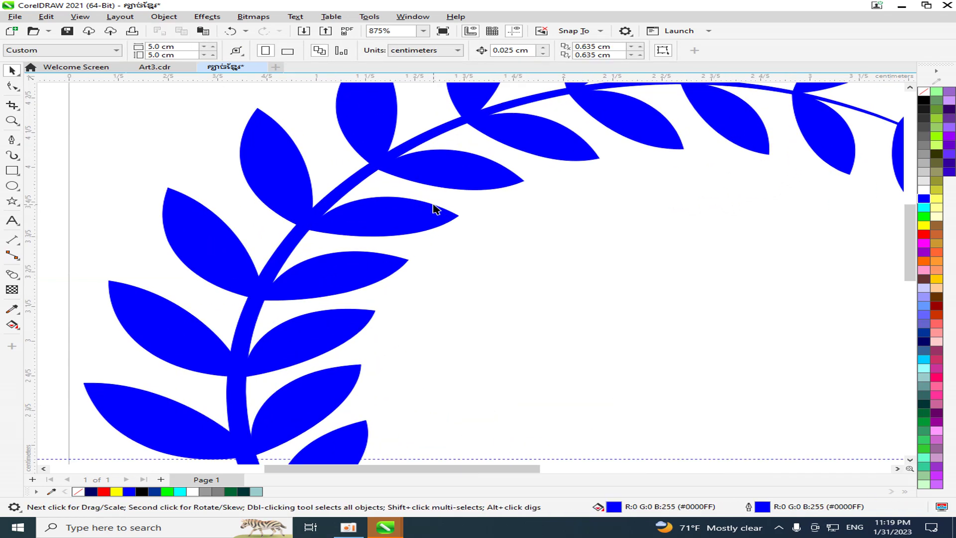
Recolor the whole wreath with a red fill and a red outline.
scroll(435, 210, "down", 5)
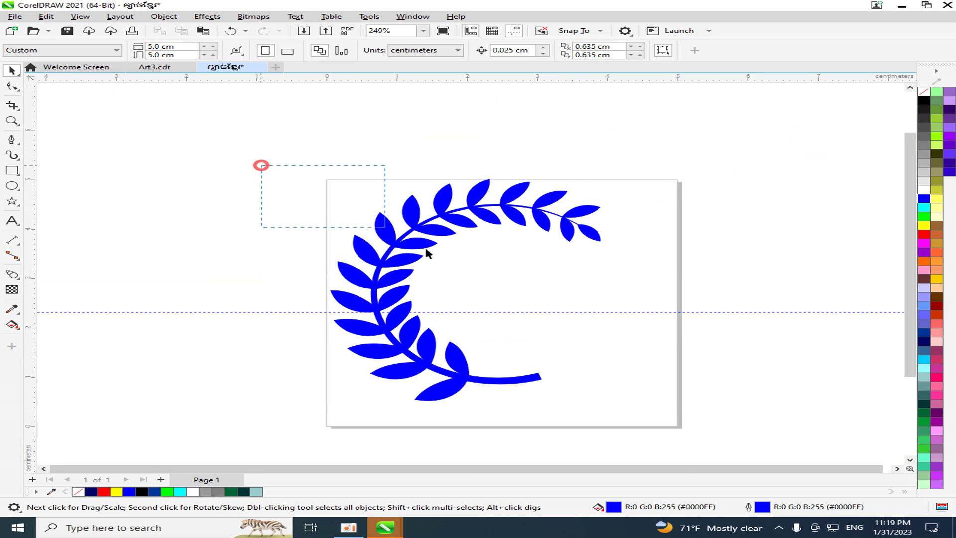
left_click_drag(426, 253, 742, 432)
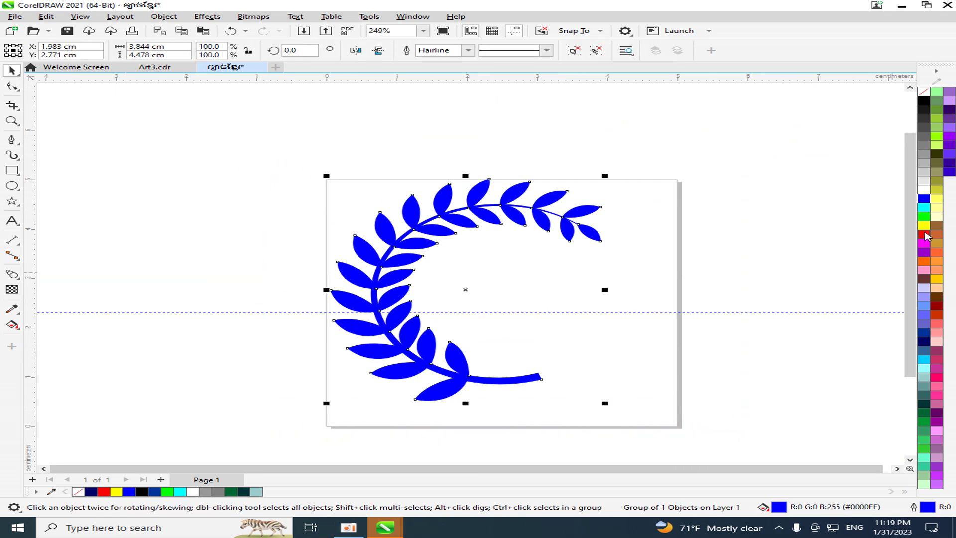
left_click(925, 234)
right_click(923, 241)
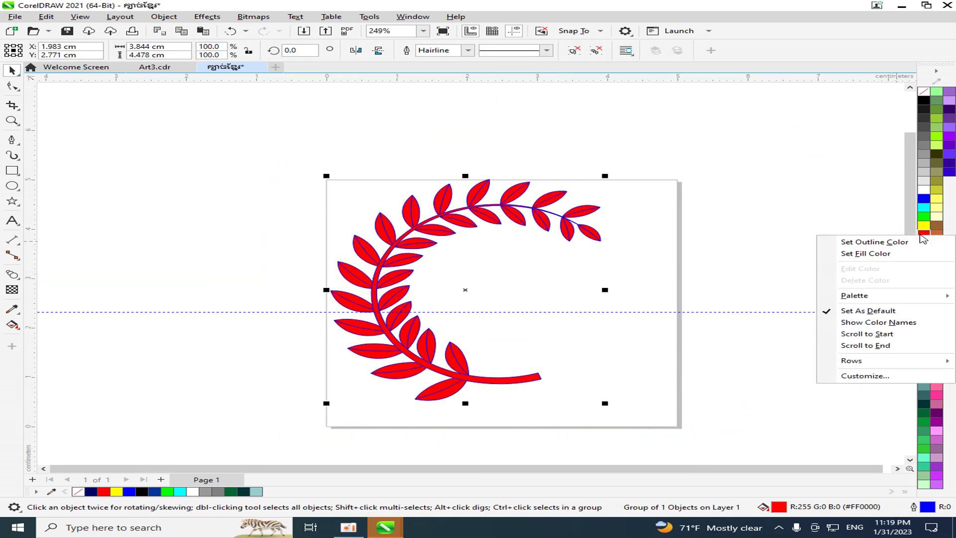
left_click(867, 241)
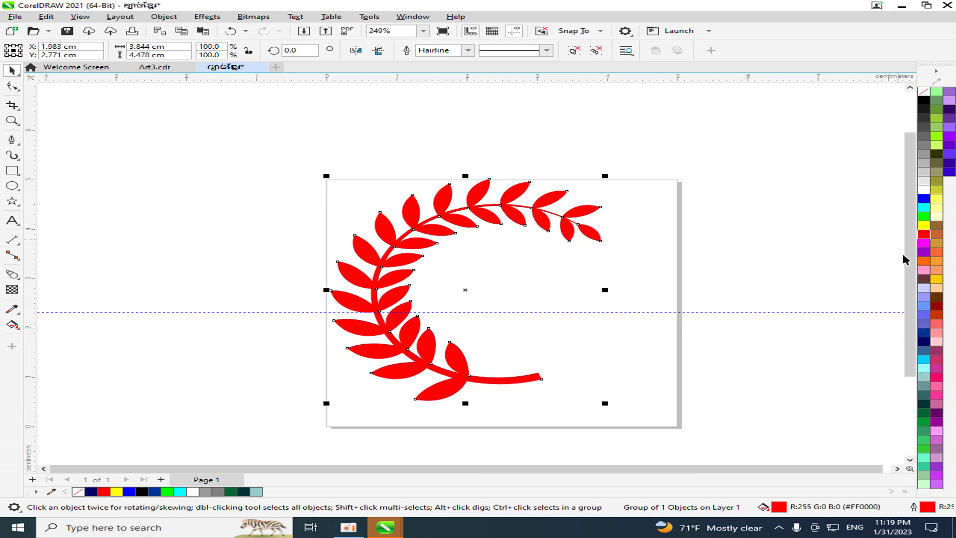
Set both the fill and the outline of the wreath to green (#009933).
left_click(924, 198)
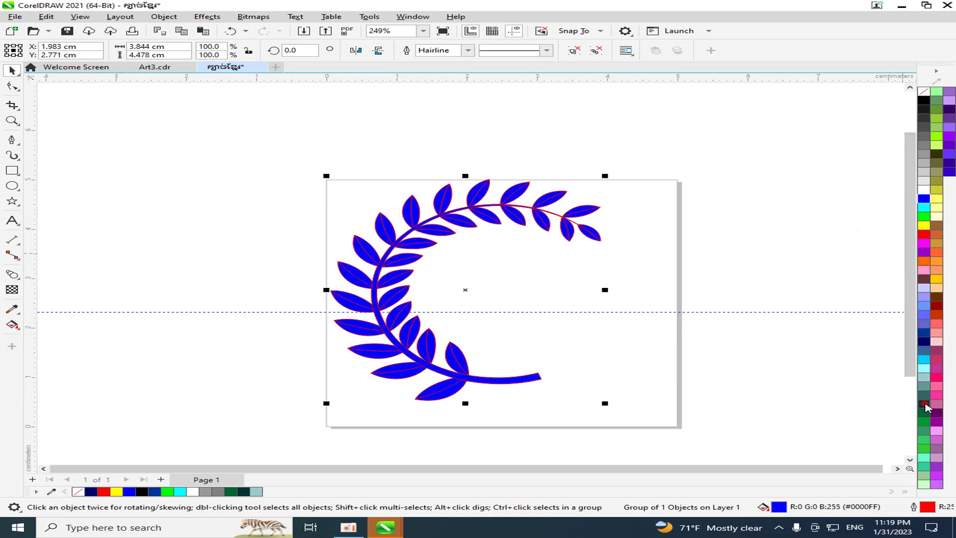
left_click(924, 404)
left_click(925, 413)
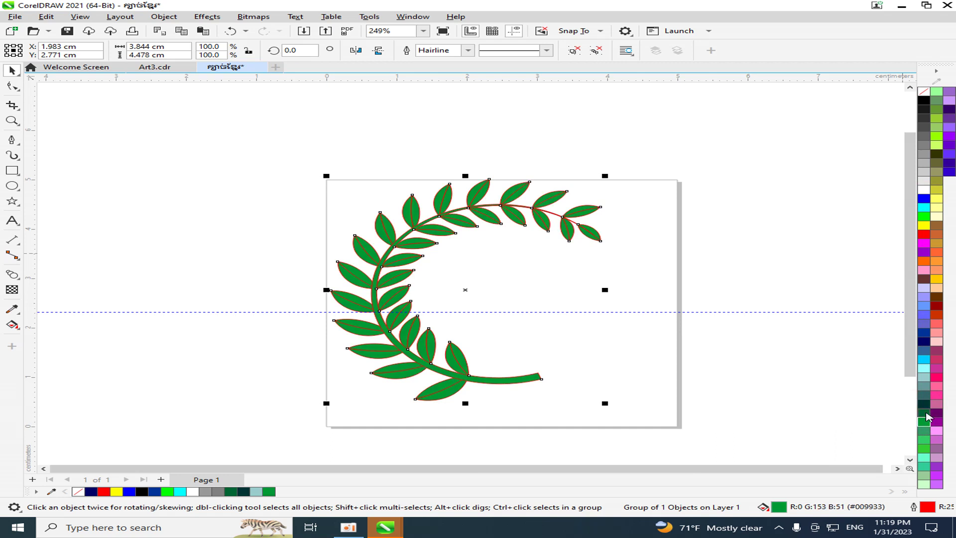
left_click(924, 422)
right_click(925, 423)
left_click(865, 280)
left_click(655, 293)
Move the green wreath slightly to the right within the page.
left_click(531, 380)
left_click_drag(531, 380, 543, 383)
scroll(538, 421, "up", 1)
left_click(705, 363)
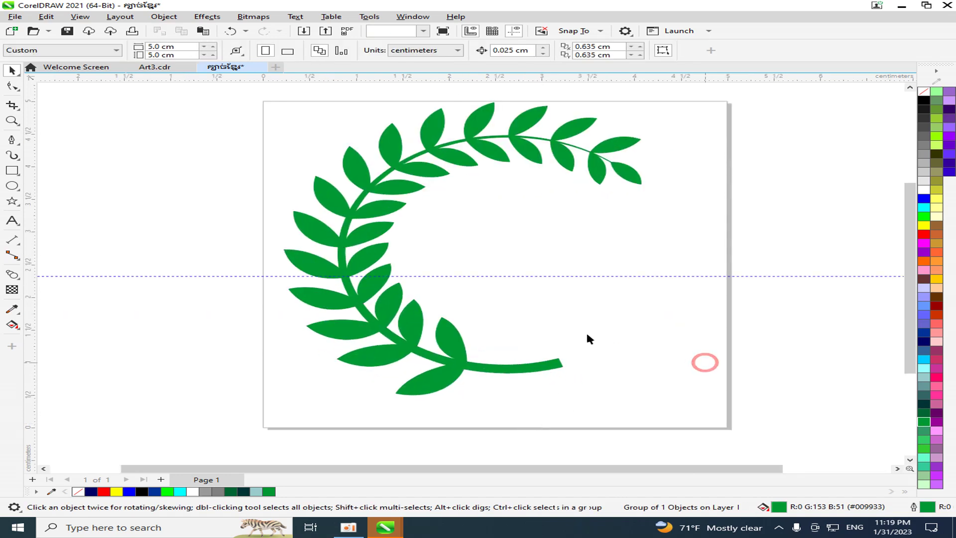
Draw a nine-point complex star about 2.29 by 2.25 cm over the lower part of the wreath's opening.
left_click(11, 203)
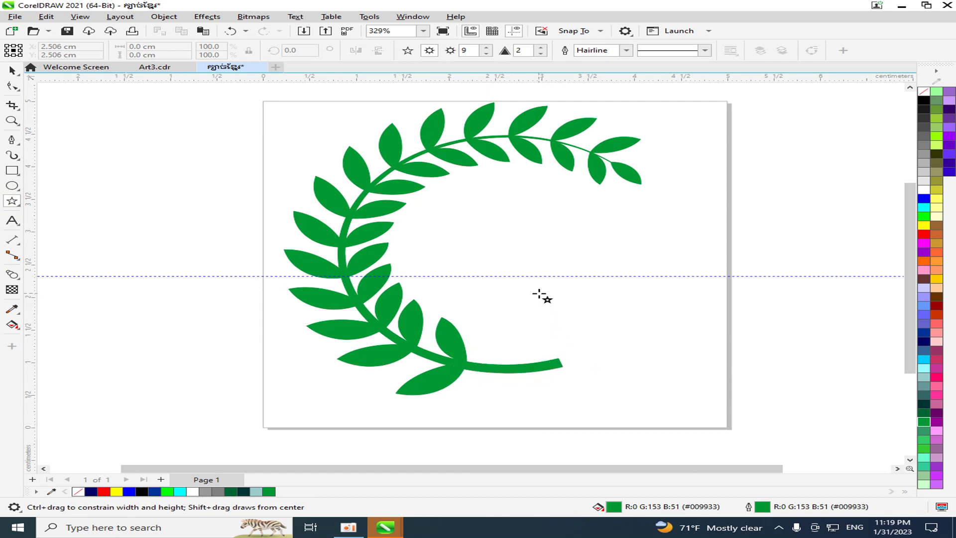
left_click_drag(540, 295, 650, 371)
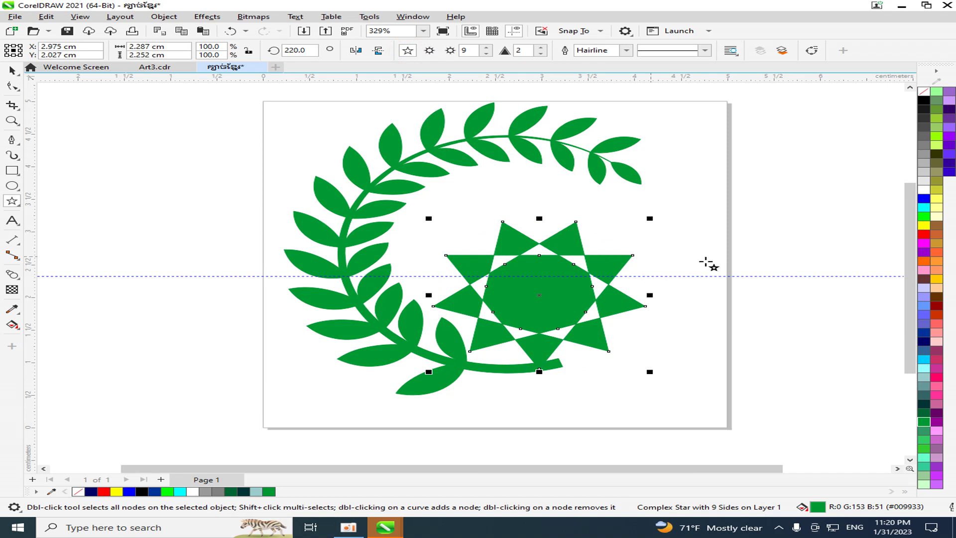
left_click_drag(700, 212, 765, 265)
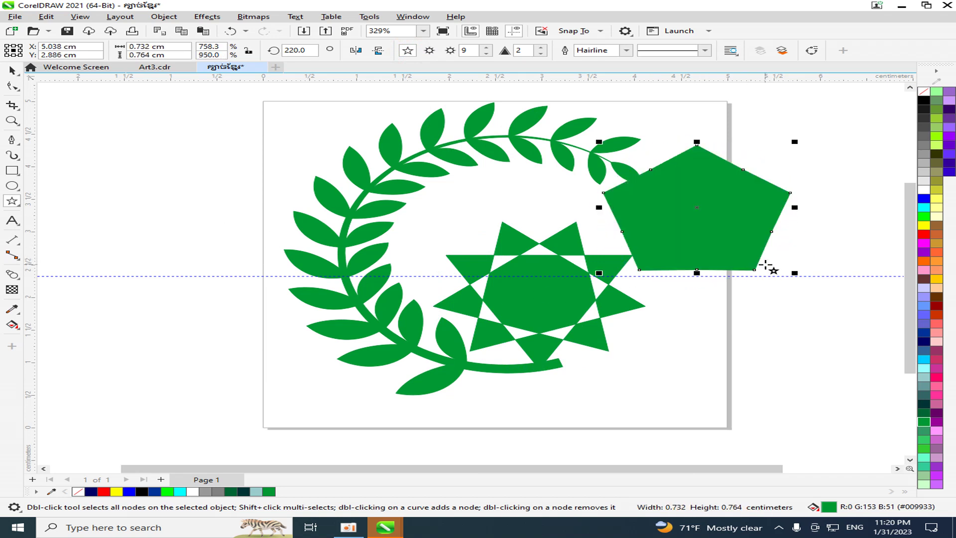
left_click(486, 53)
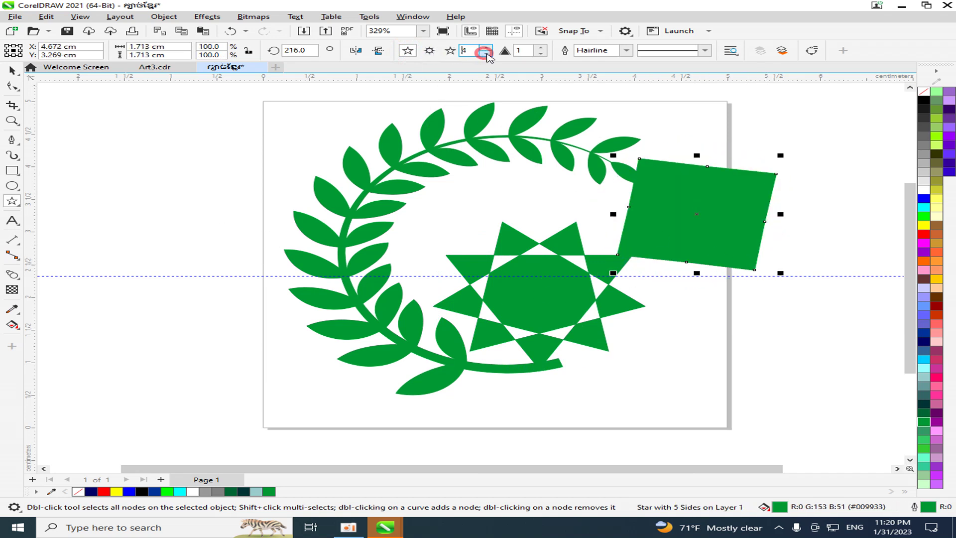
left_click(486, 54)
left_click(488, 47)
left_click(489, 47)
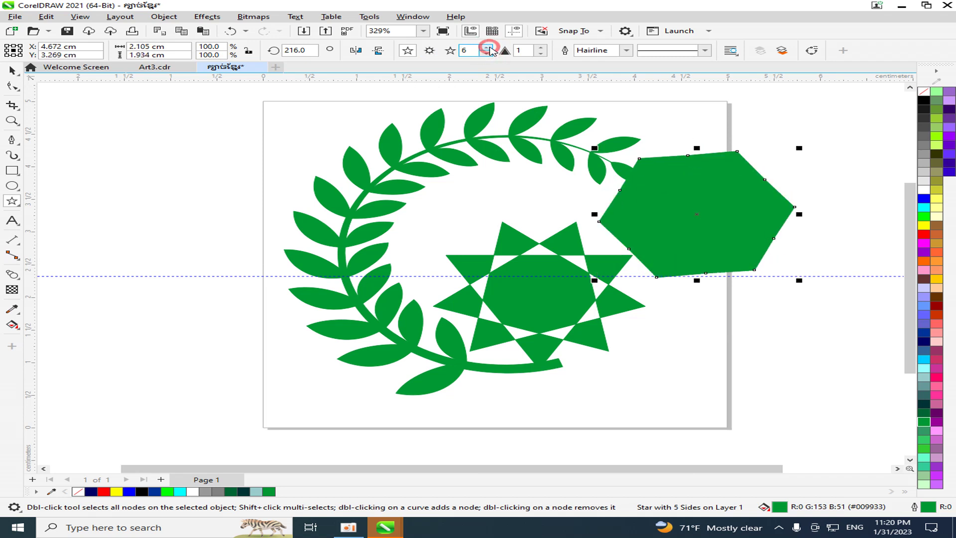
left_click(488, 47)
left_click(12, 72)
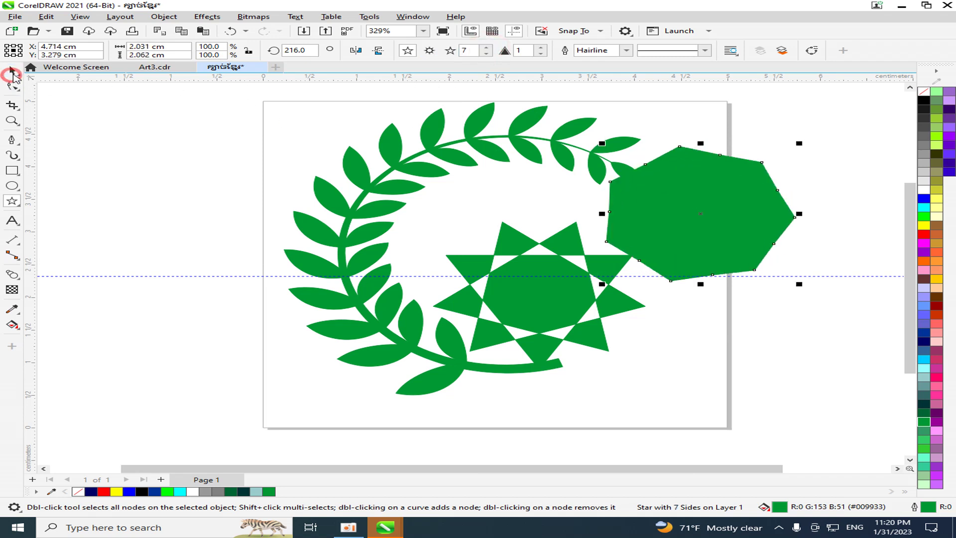
key("Delete")
Reduce the number of points of the complex star inside the wreath to 5.
left_click(584, 284)
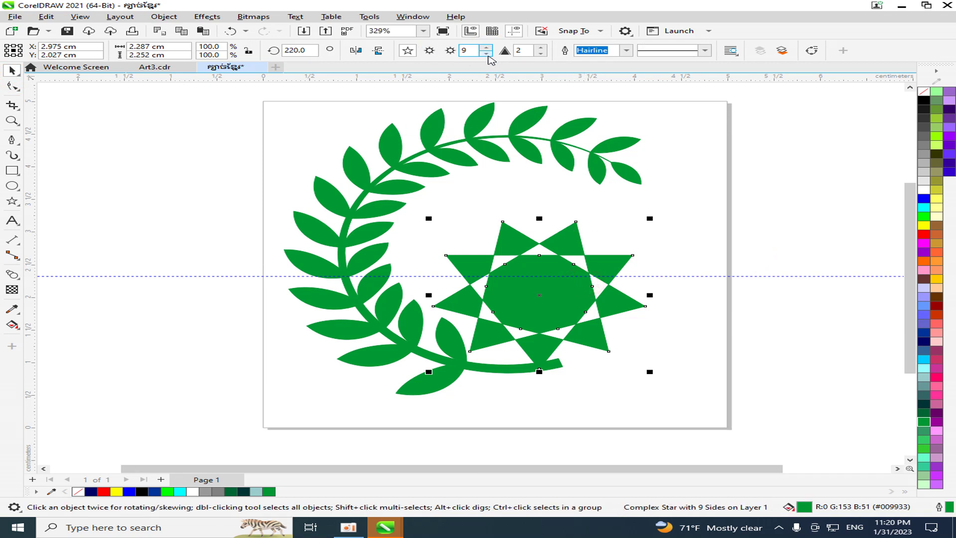
left_click(486, 54)
left_click(487, 54)
left_click(487, 53)
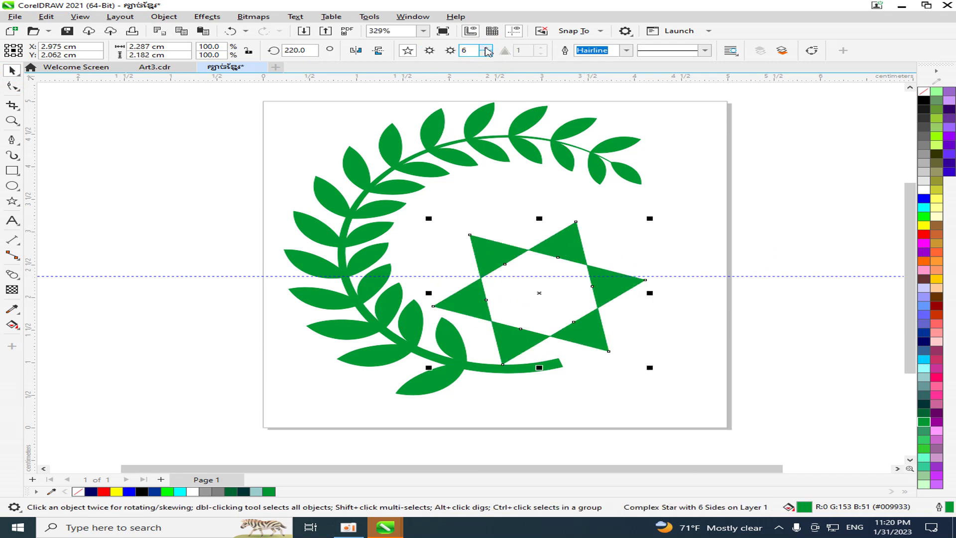
left_click(486, 47)
left_click(486, 48)
left_click(486, 53)
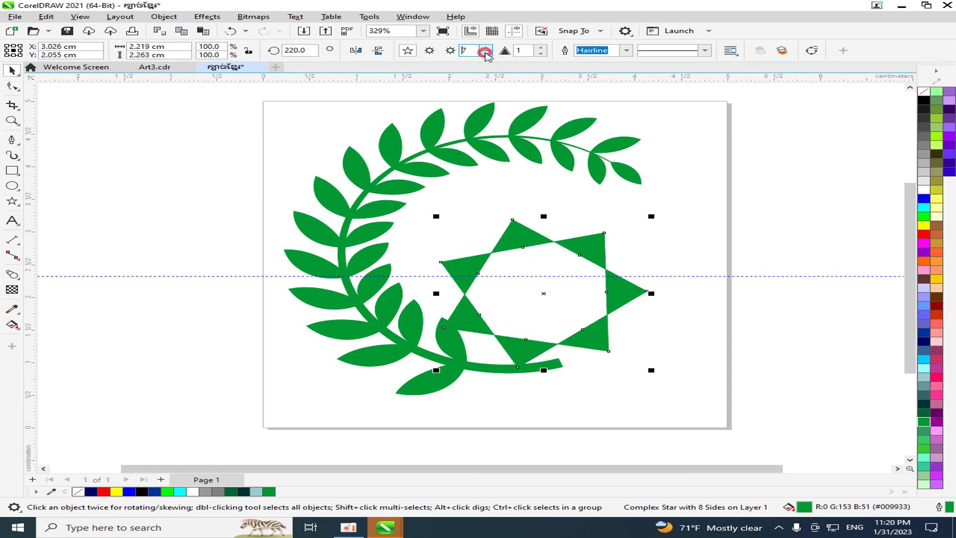
left_click(486, 53)
left_click(486, 54)
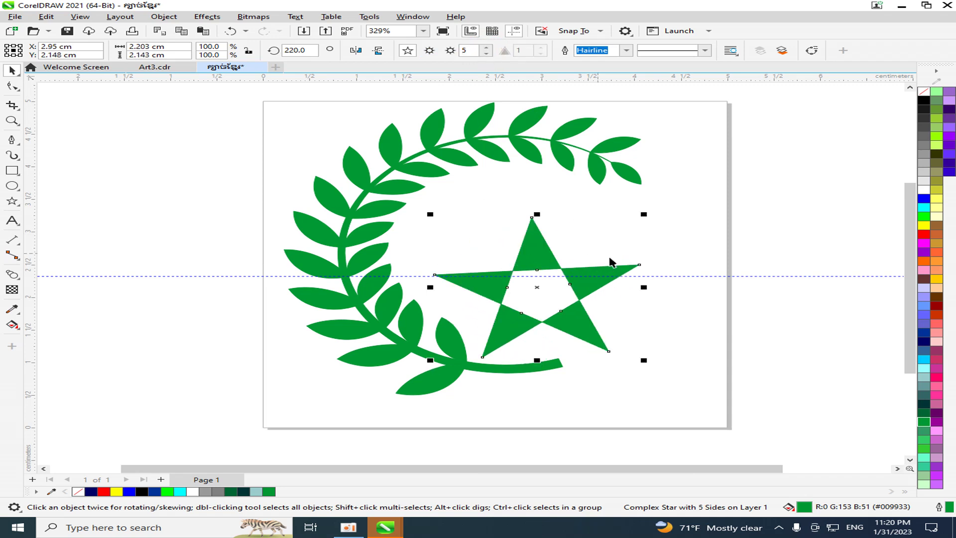
Move the five-pointed star slightly right and down, and rotate it to about 214.6 degrees so one point faces straight up.
left_click(641, 256)
mouse_move(580, 334)
left_mouse_down()
mouse_move(599, 348)
mouse_move(595, 332)
left_mouse_up()
left_click(595, 332)
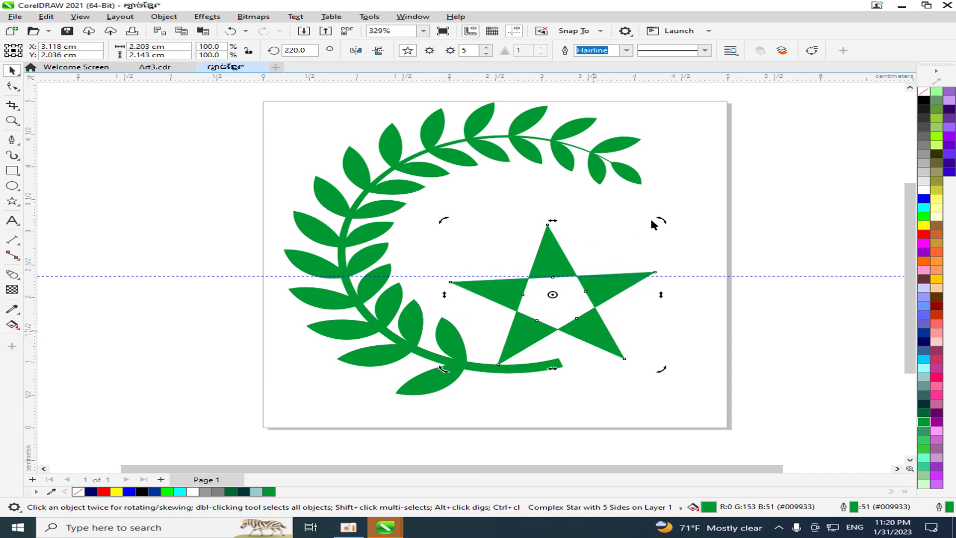
mouse_move(668, 227)
left_mouse_down()
mouse_move(687, 244)
mouse_move(669, 227)
left_mouse_up()
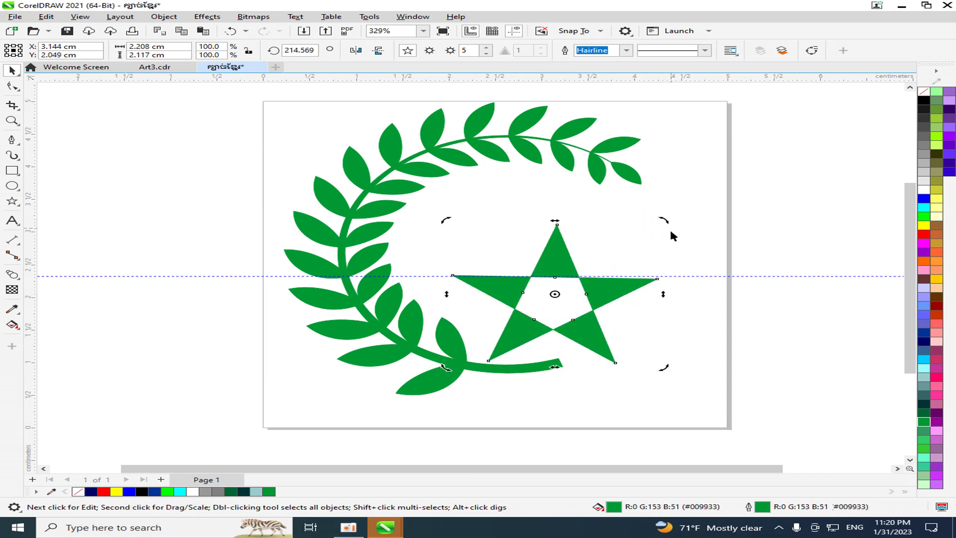
Move the star to the wreath's stem end, shrink it to about 1.47 by 1.41 cm, and delete it.
left_click(694, 311)
left_click_drag(608, 322, 580, 384)
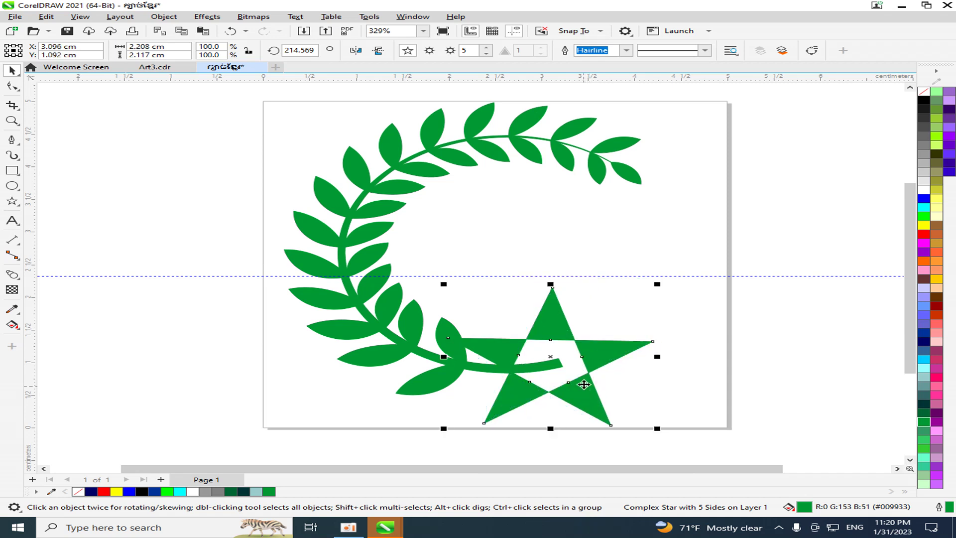
left_click_drag(660, 282, 607, 344)
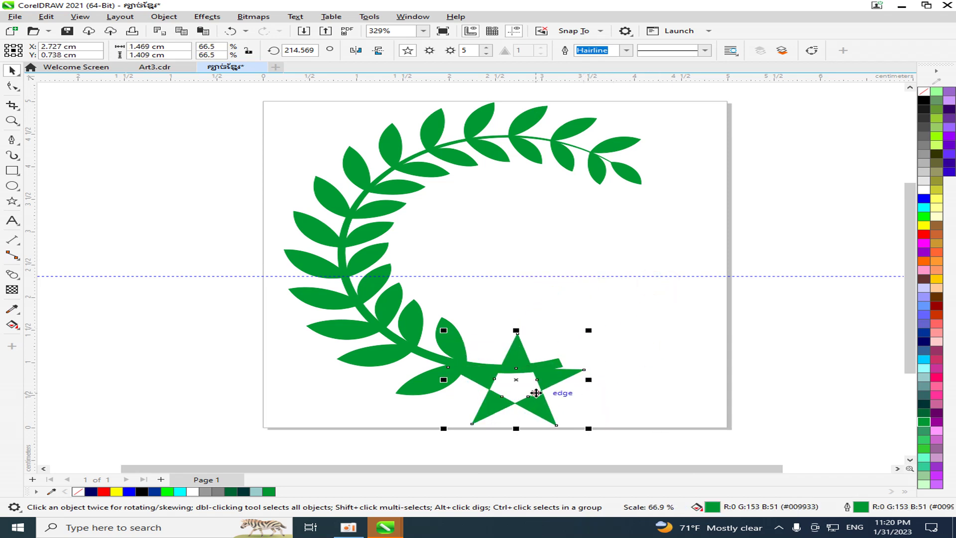
left_click_drag(536, 394, 559, 339)
key("Delete")
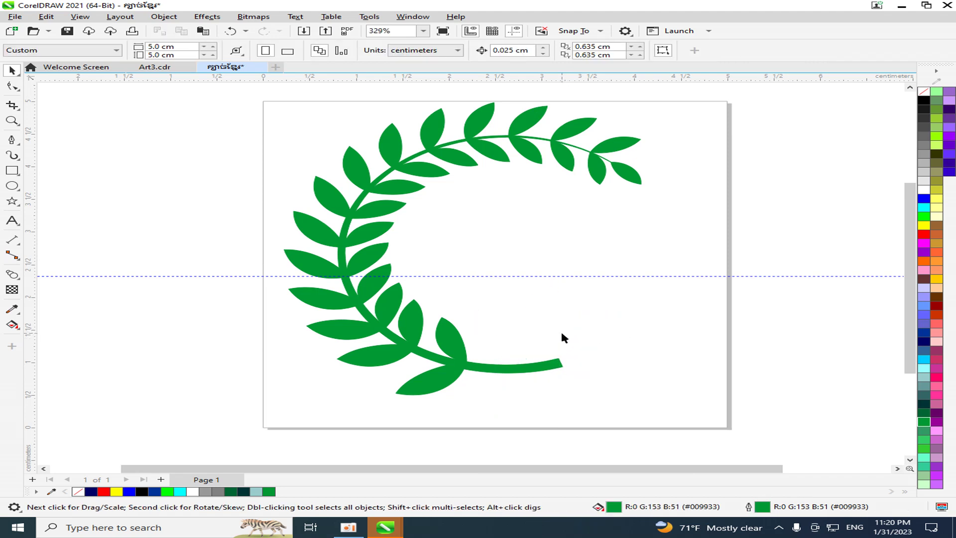
Draw a simple five-point star about 1.19 by 1.13 cm near the right end of the wreath's opening.
left_click(17, 204)
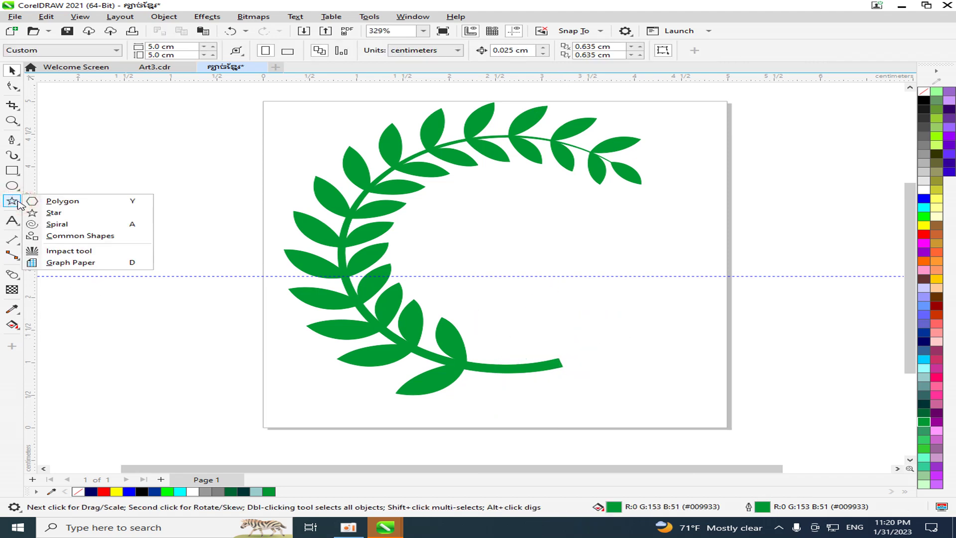
left_click(54, 211)
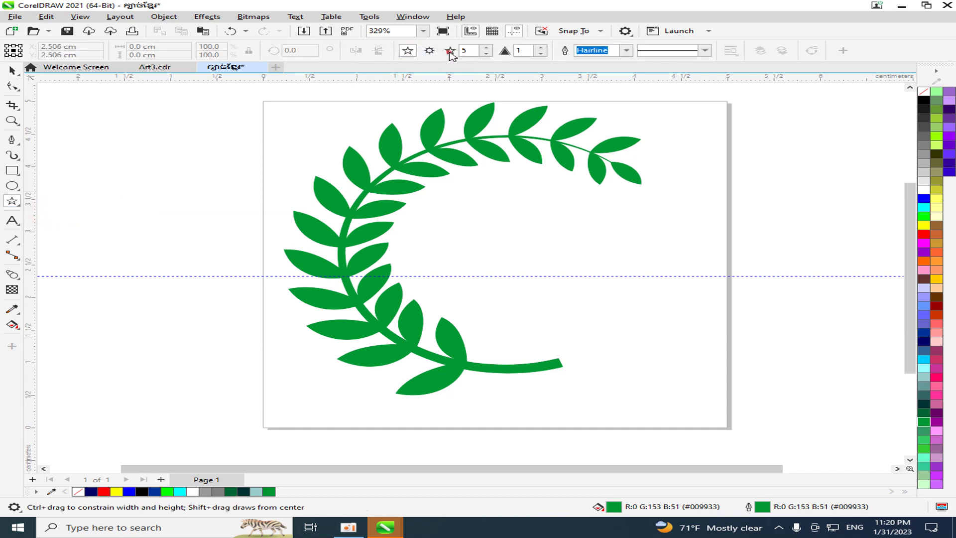
left_click(407, 51)
left_click_drag(610, 232, 653, 271)
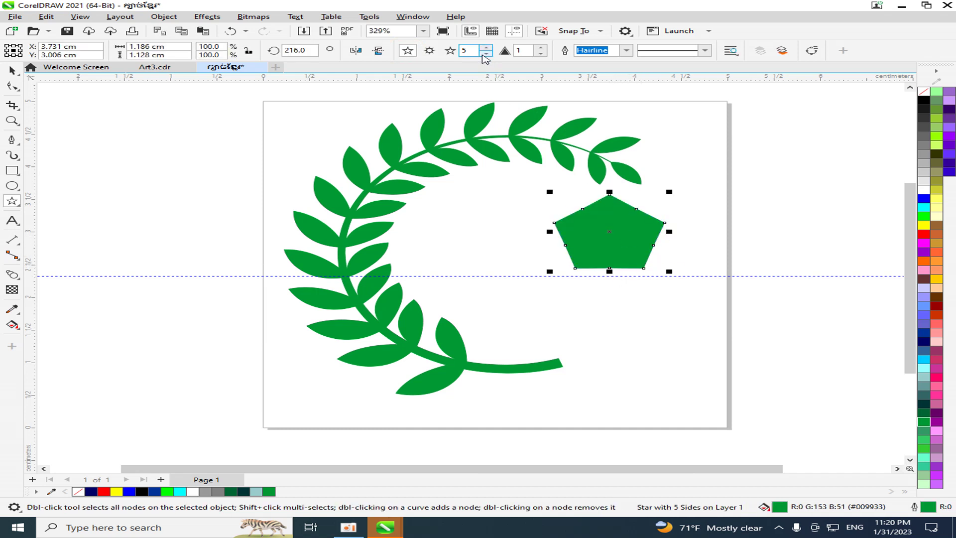
Try point counts of 6 and 3 on the simple star, and delete the shape.
left_click(486, 53)
left_click(487, 48)
left_click(486, 47)
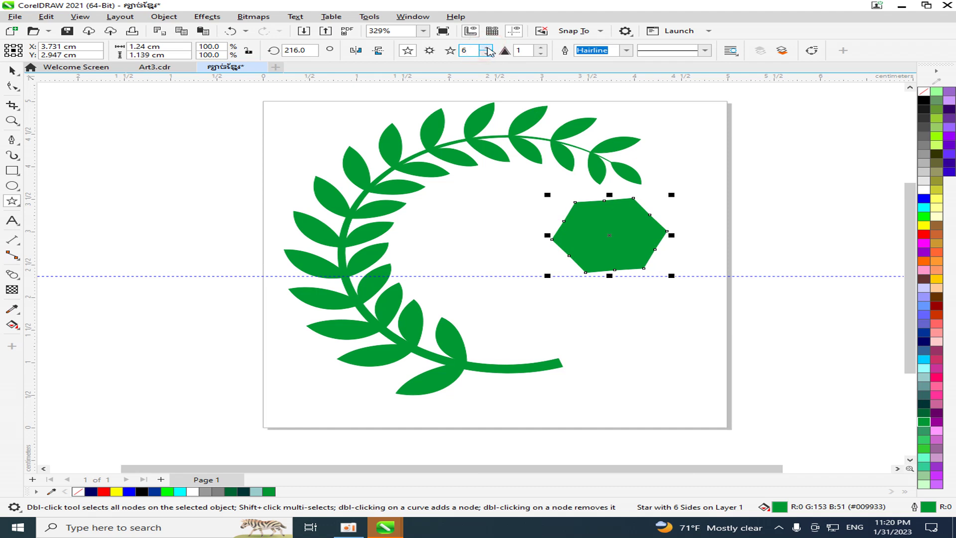
left_click(487, 53)
left_click(487, 53)
left_click(487, 53)
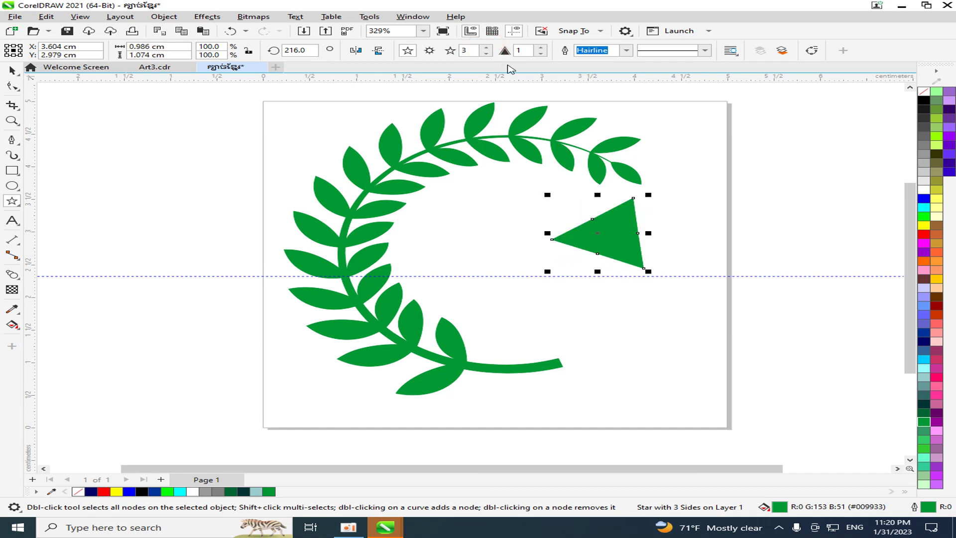
key("Delete")
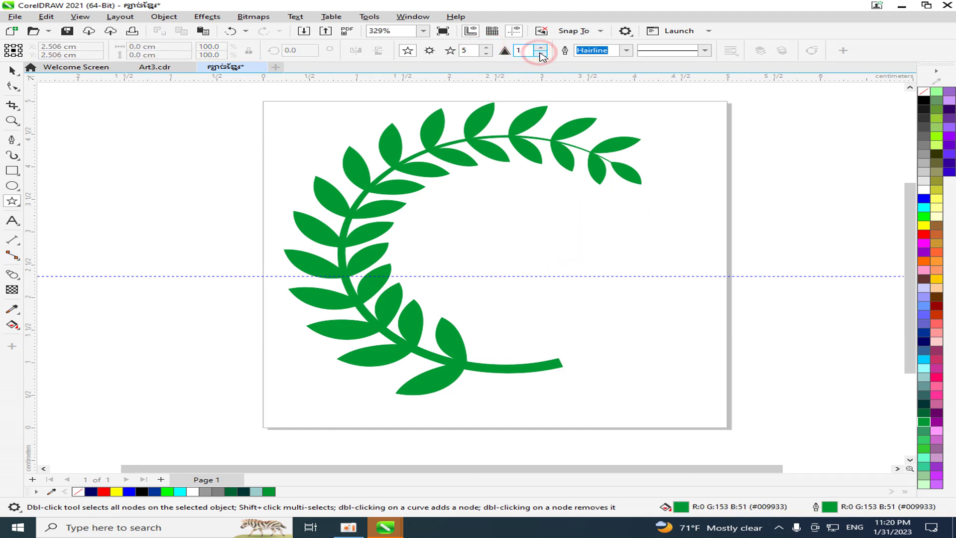
Draw a cross from the common shapes, about 1.55 by 1.55 cm, beside the wreath's stem end.
left_click(19, 187)
left_click(13, 201)
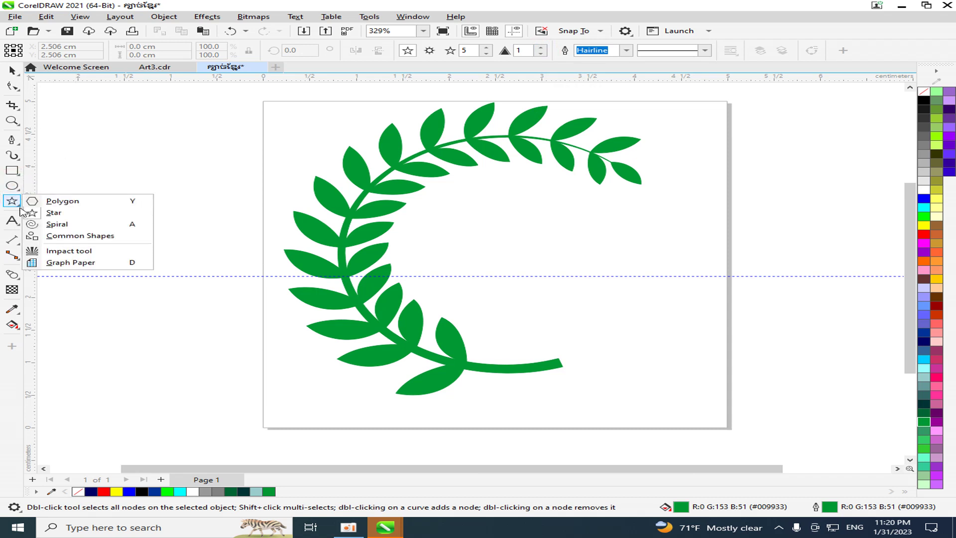
left_click(74, 236)
left_click(411, 51)
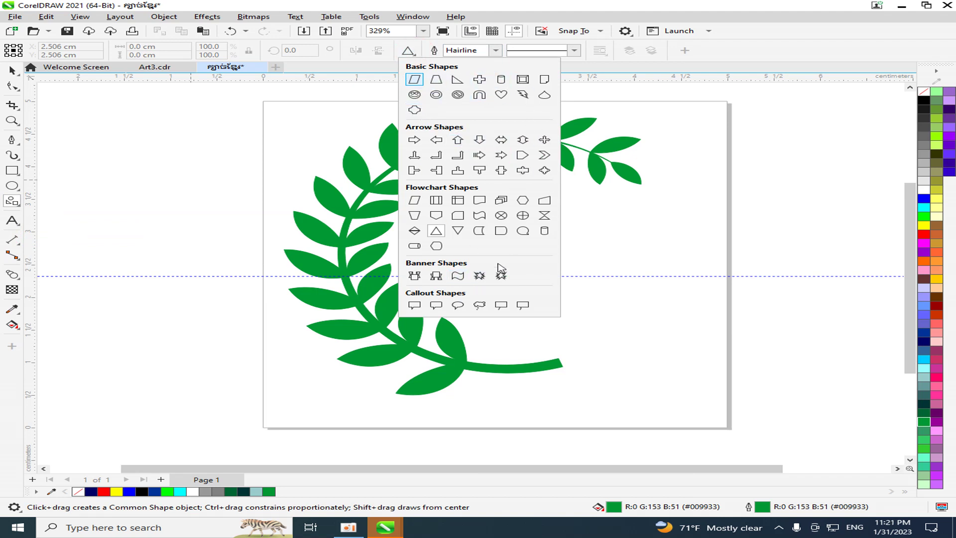
left_click(479, 80)
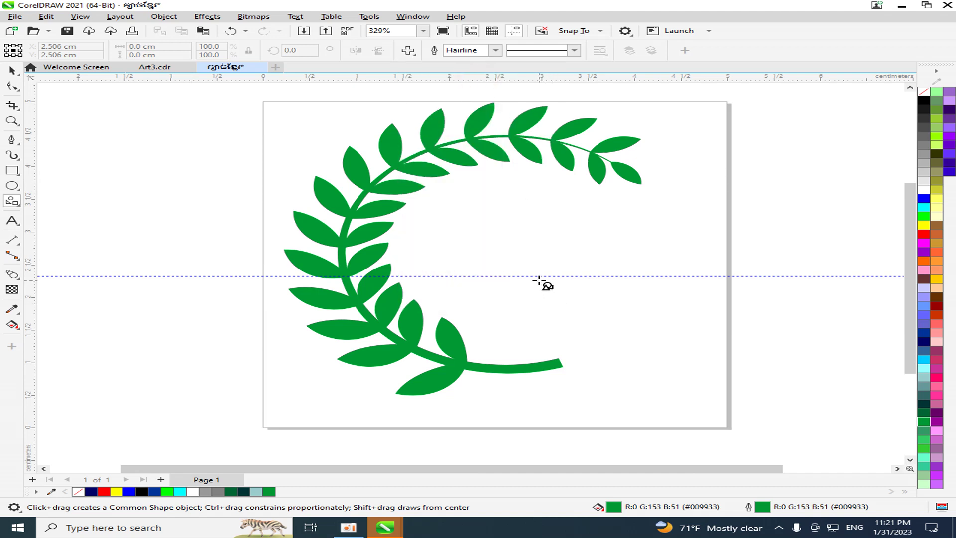
mouse_move(533, 275)
left_mouse_down()
mouse_move(643, 376)
mouse_move(635, 373)
left_mouse_up()
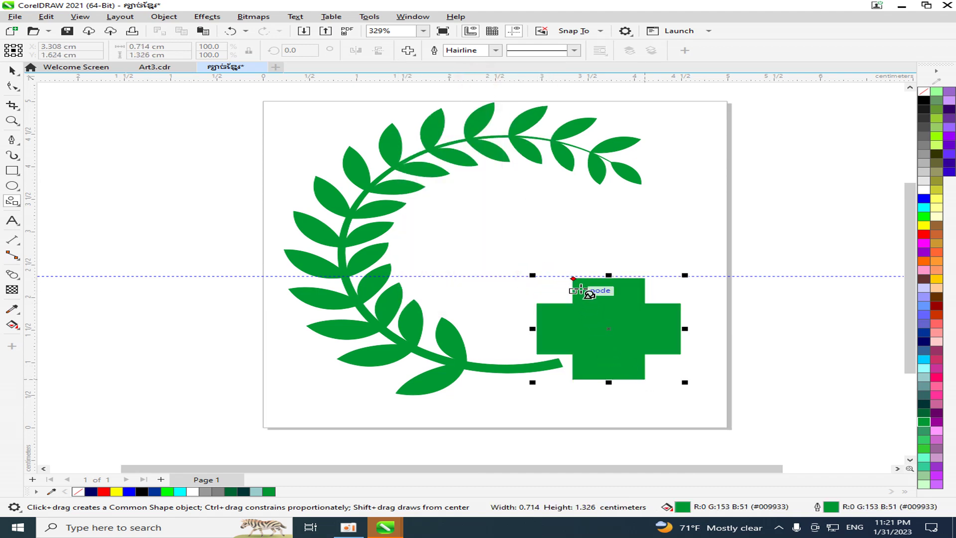
left_click(12, 70)
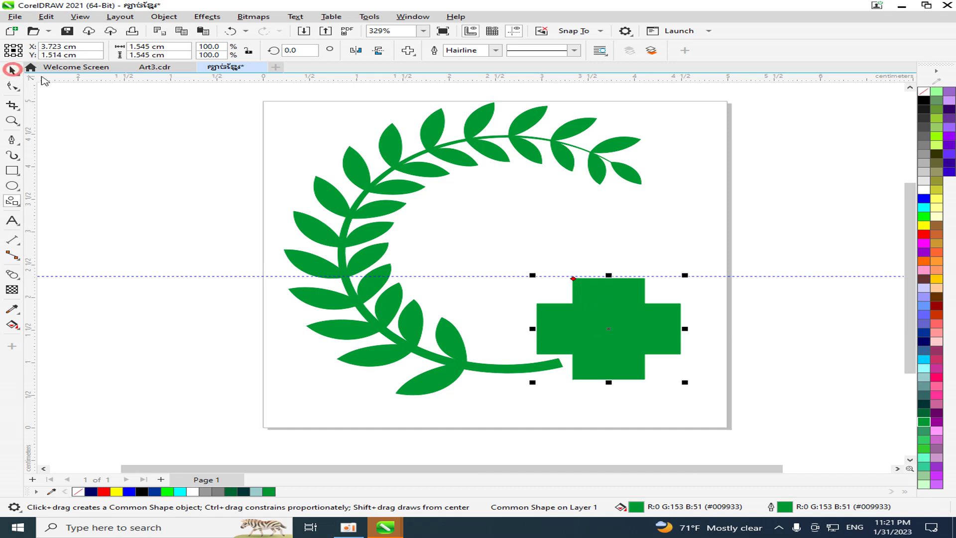
Fill the cross with red (#FF0000), move it into the lower part of the wreath's opening, and remove its outline.
left_click(924, 234)
left_click(807, 345)
left_click_drag(620, 330, 571, 315)
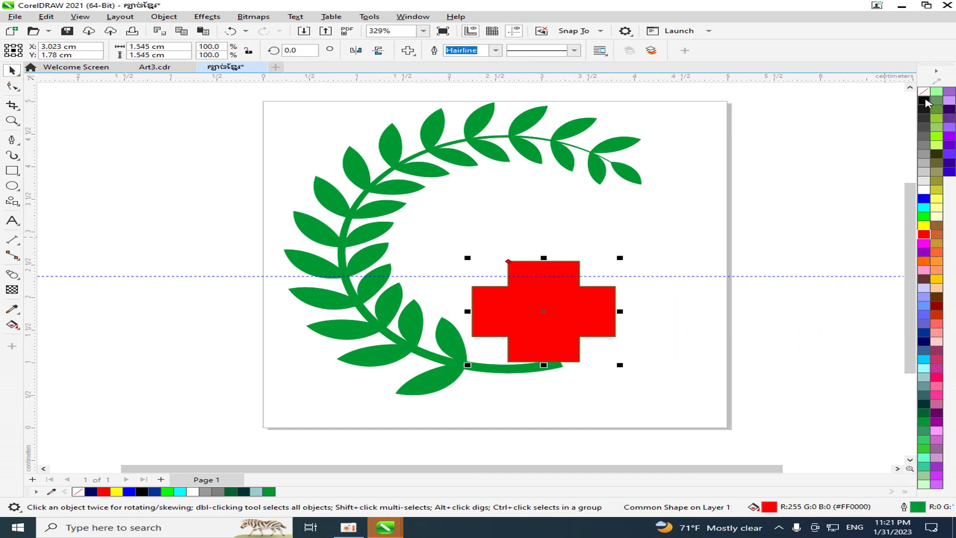
right_click(922, 93)
left_click(905, 100)
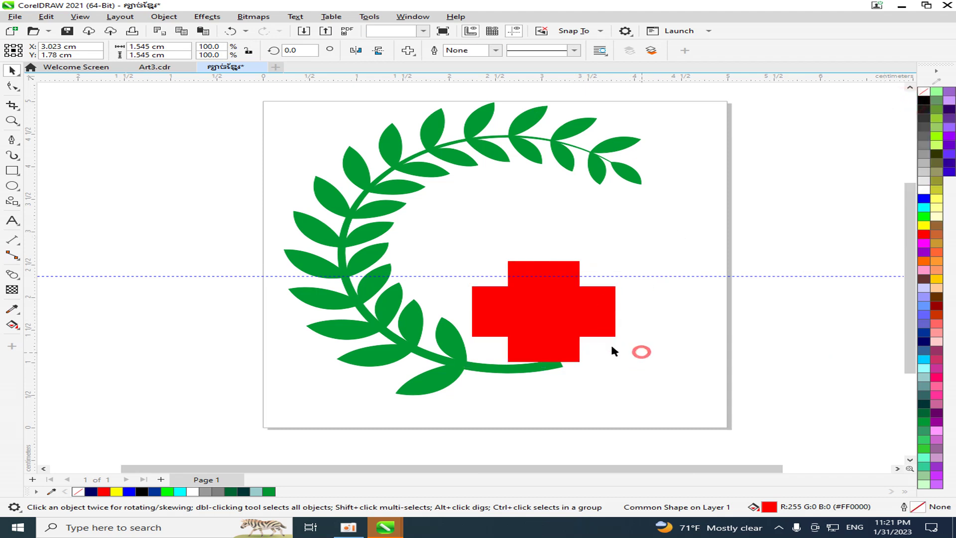
scroll(559, 321, "up", 1)
scroll(68, 295, "up", 1)
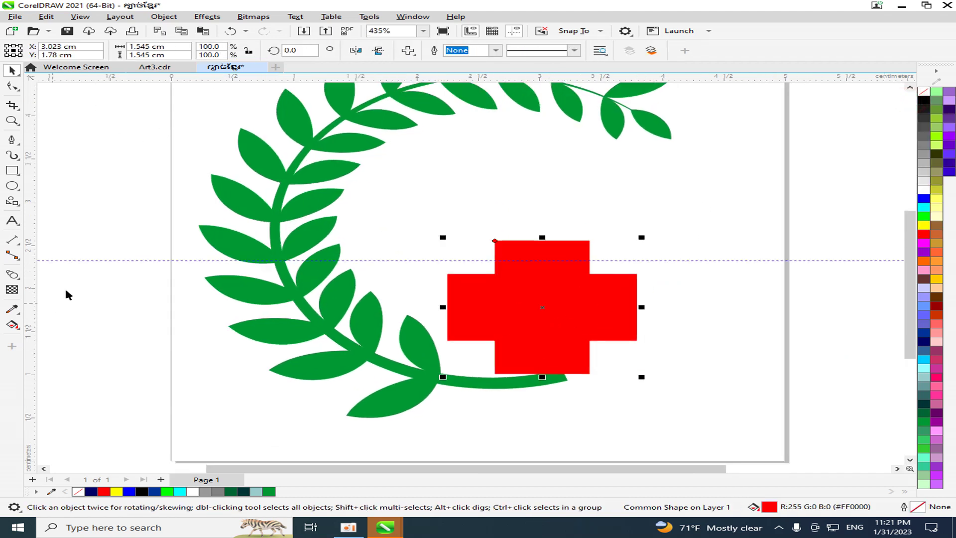
left_click(13, 86)
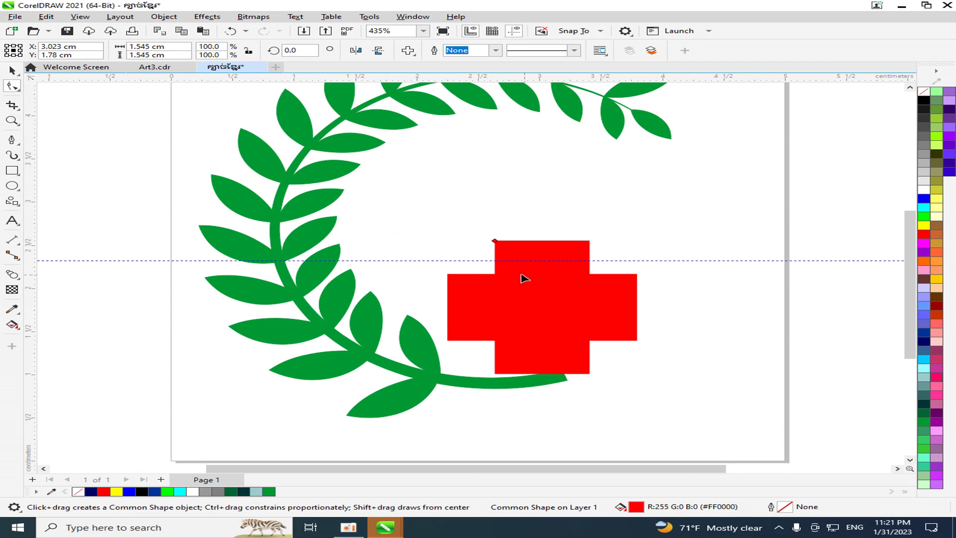
left_click(12, 70)
left_click(608, 245)
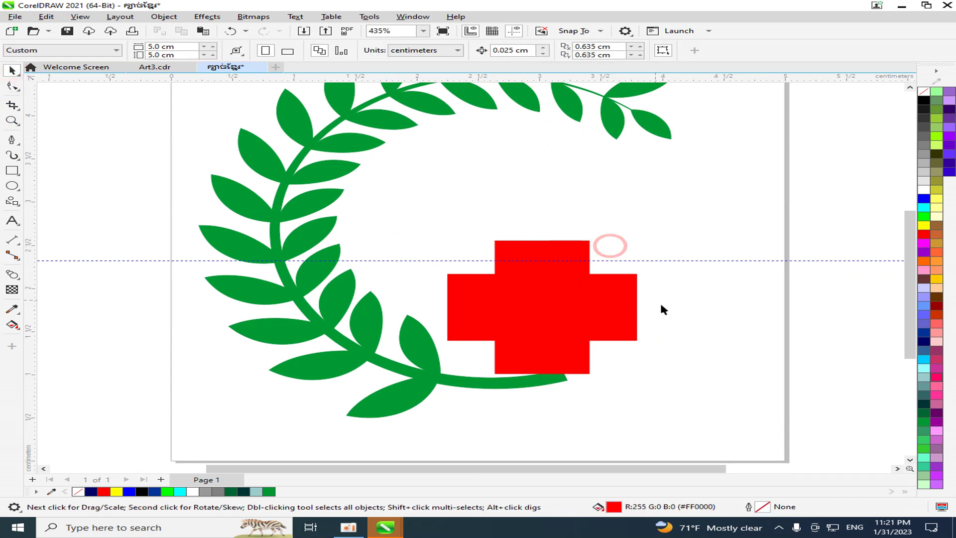
Shrink the red cross to about 1.12 by 1.12 cm and place it over the end of the wreath's stem.
left_click(703, 329)
left_click_drag(576, 327, 515, 244)
scroll(549, 290, "down", 2)
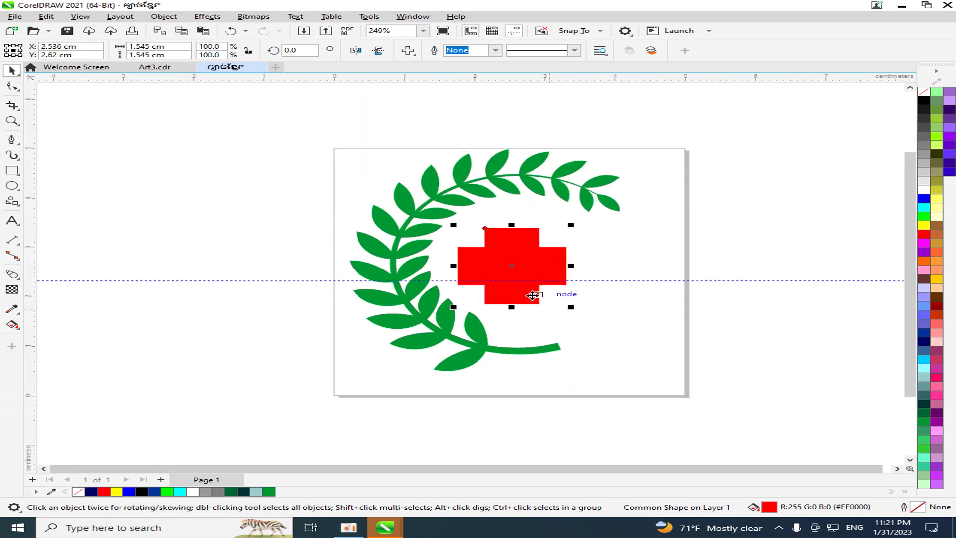
mouse_move(571, 308)
left_mouse_down()
mouse_move(609, 331)
mouse_move(557, 302)
left_mouse_up()
left_click_drag(501, 262, 541, 355)
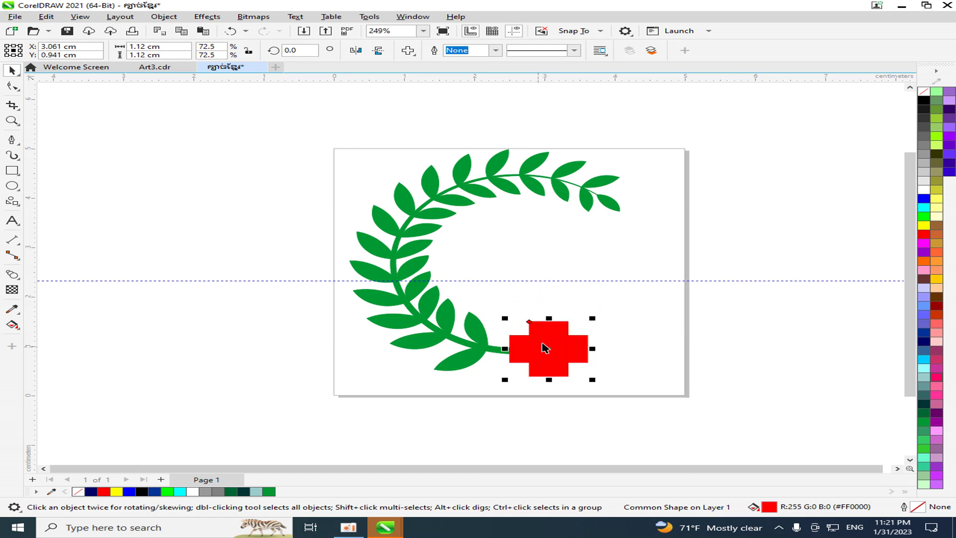
Delete the red cross from the end of the wreath's stem.
scroll(554, 384, "up", 1)
left_click(573, 364)
scroll(590, 387, "down", 2)
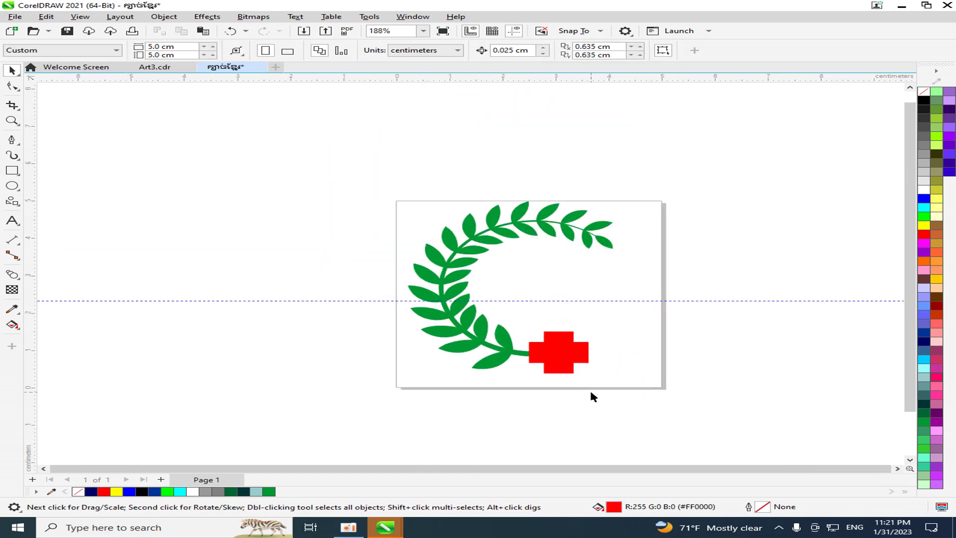
scroll(548, 344, "up", 2)
scroll(547, 344, "down", 3)
scroll(498, 304, "up", 2)
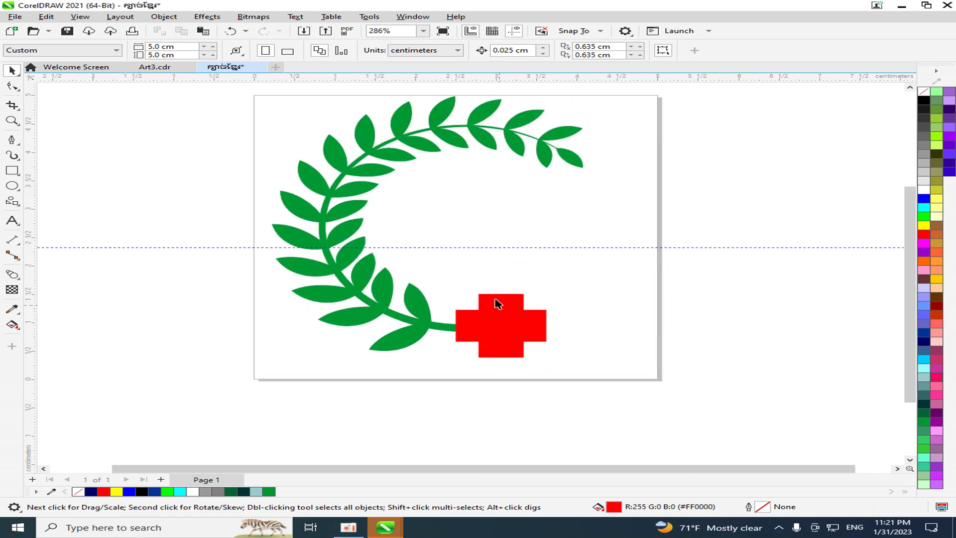
scroll(896, 256, "up", 1)
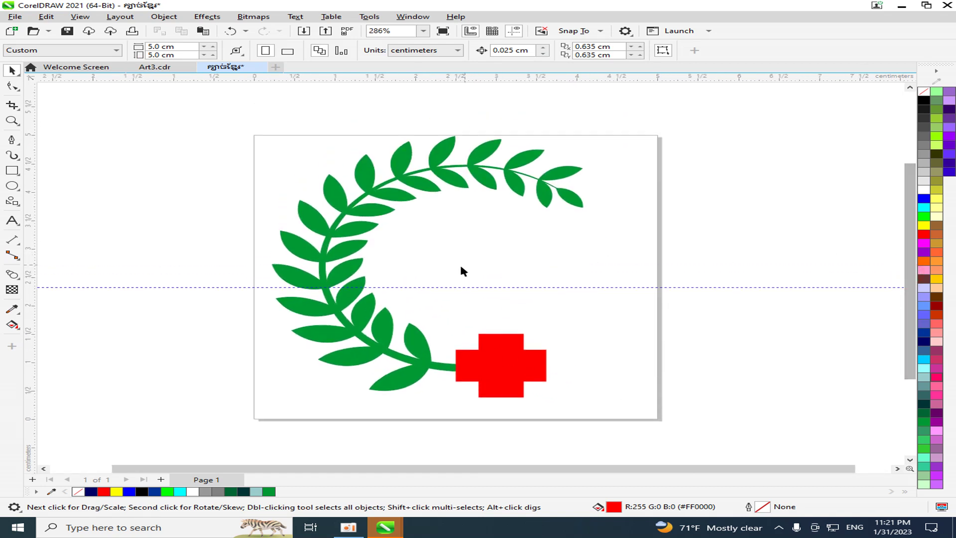
scroll(458, 271, "up", 1)
scroll(464, 363, "down", 2)
scroll(512, 374, "up", 2)
left_click(513, 358)
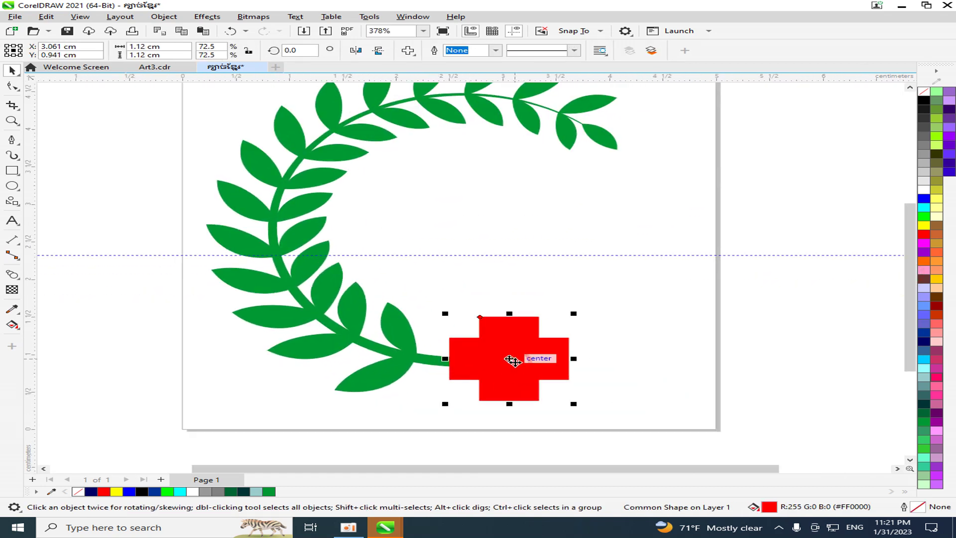
key("Delete")
Draw a circle about 1.46 cm in diameter at the end of the wreath's stem.
scroll(498, 349, "down", 2)
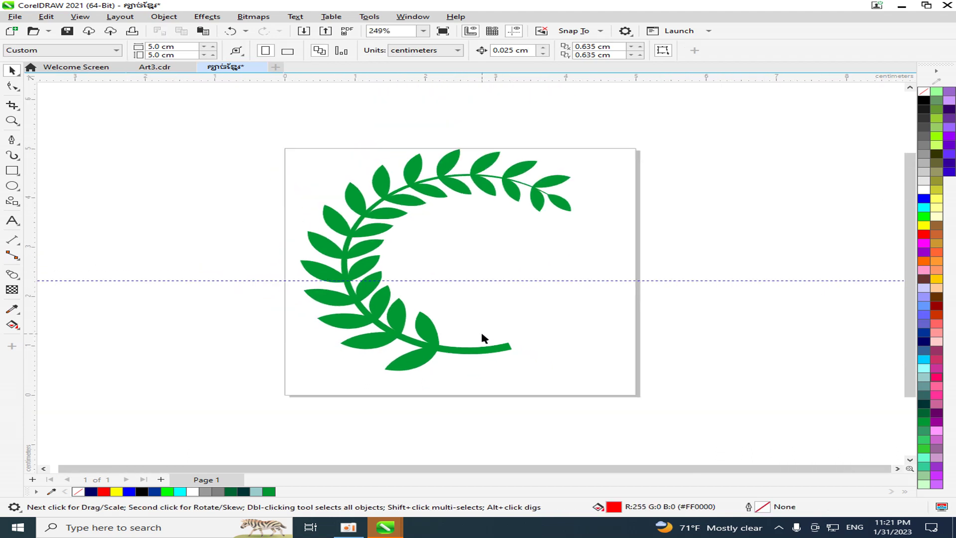
scroll(479, 334, "up", 1)
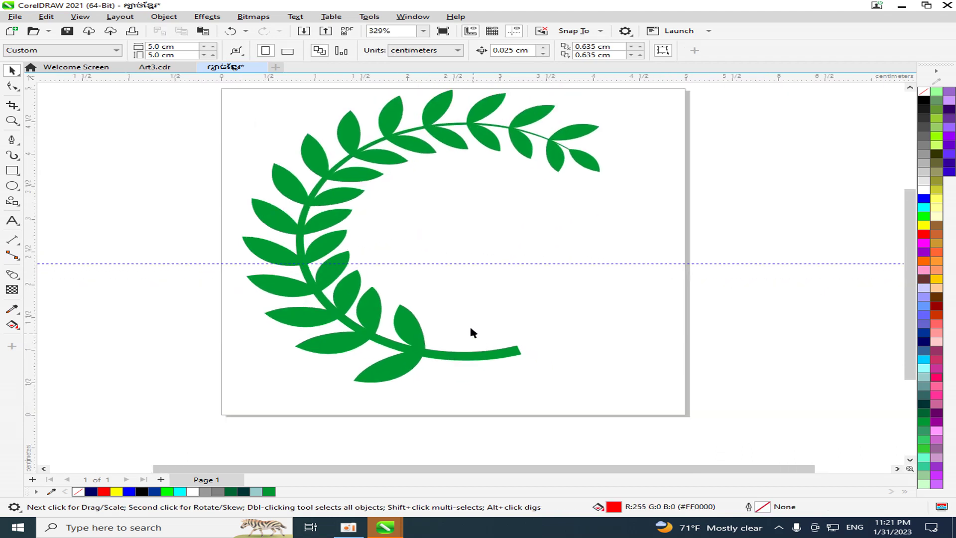
left_click(12, 185)
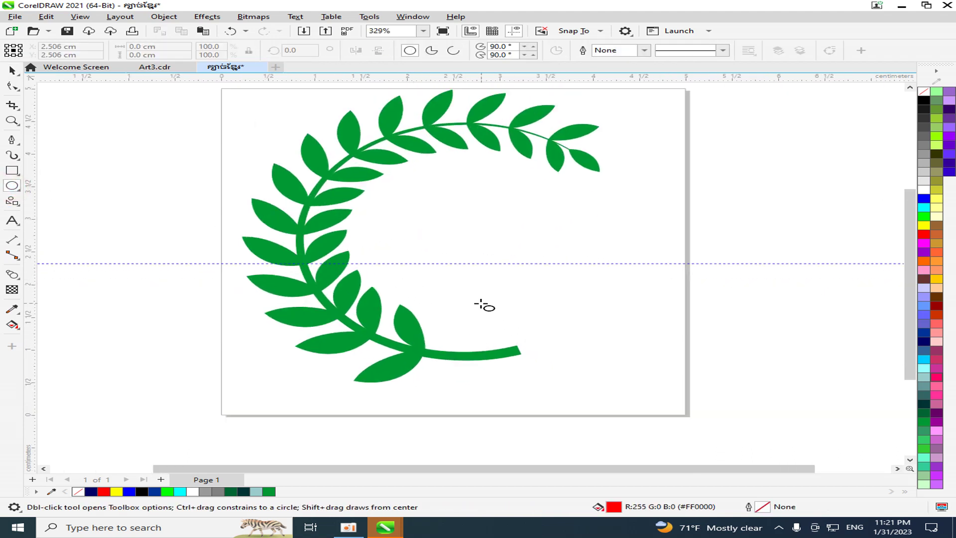
left_click_drag(484, 304, 618, 400)
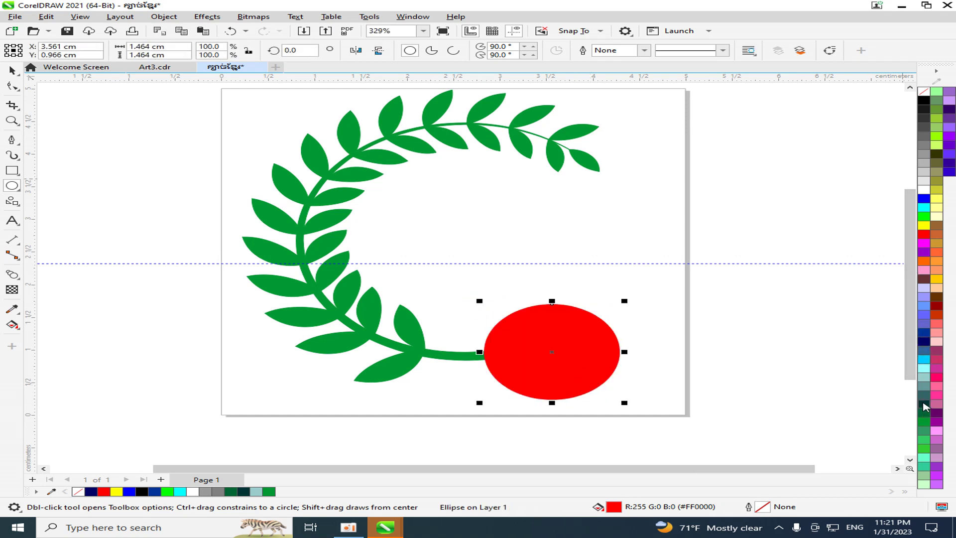
Fill the circle with the same green as the wreath (#009933).
left_click(925, 405)
left_click(924, 413)
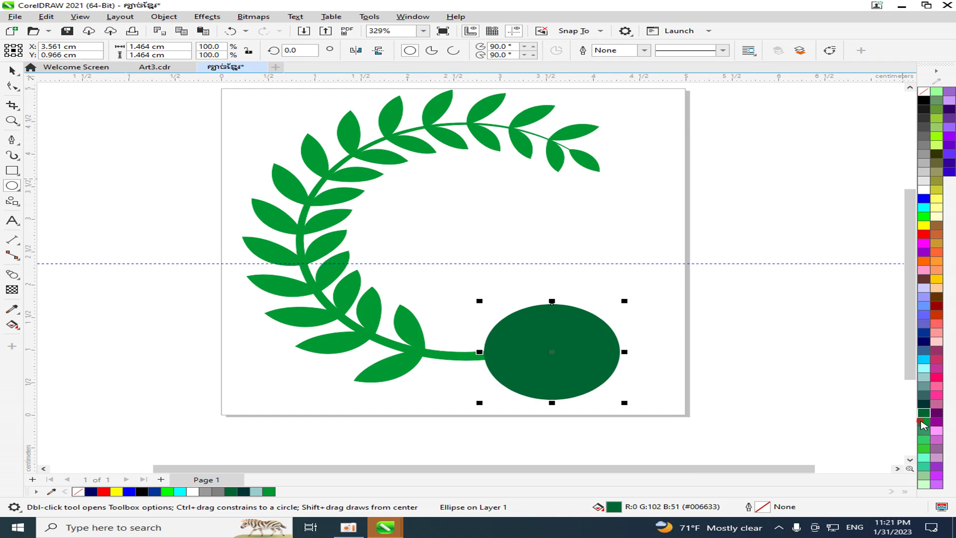
left_click(924, 421)
left_click(12, 70)
left_click(668, 304)
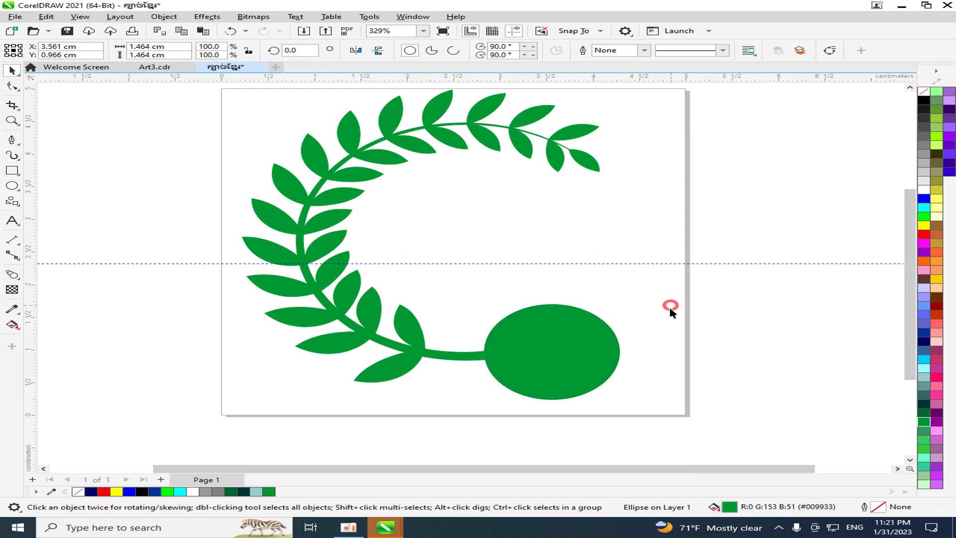
Move the green circle up and left into the wreath's lower opening and enlarge it to about 1.86 cm in diameter.
left_click(600, 345)
mouse_move(565, 307)
left_mouse_down()
mouse_move(554, 312)
mouse_move(547, 297)
mouse_move(551, 311)
left_mouse_up()
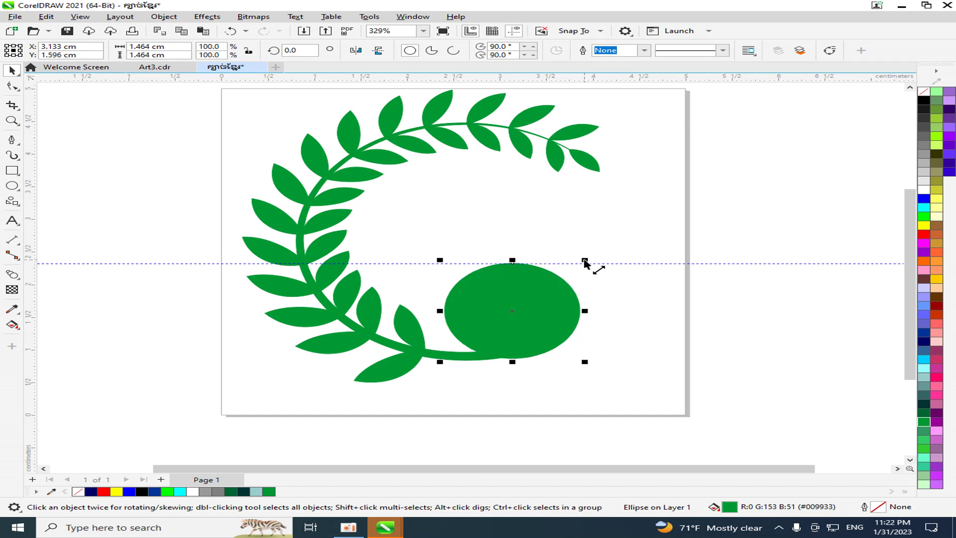
mouse_move(585, 261)
left_mouse_down()
mouse_move(636, 239)
mouse_move(600, 255)
left_mouse_up()
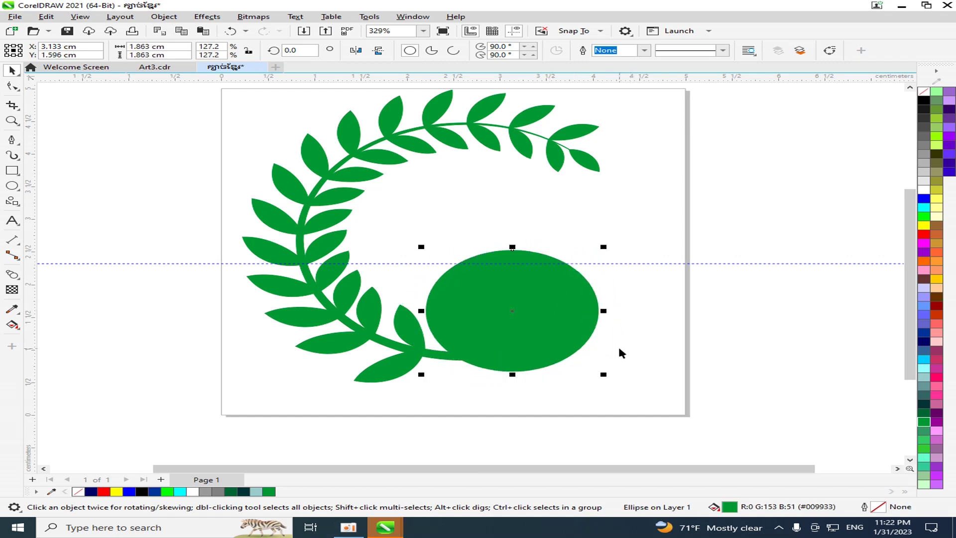
Move the green circle slightly up and right, and add a concentric copy reduced to about 1.64 cm in diameter.
left_click(551, 335)
left_click_drag(550, 336, 559, 325)
left_click(559, 325)
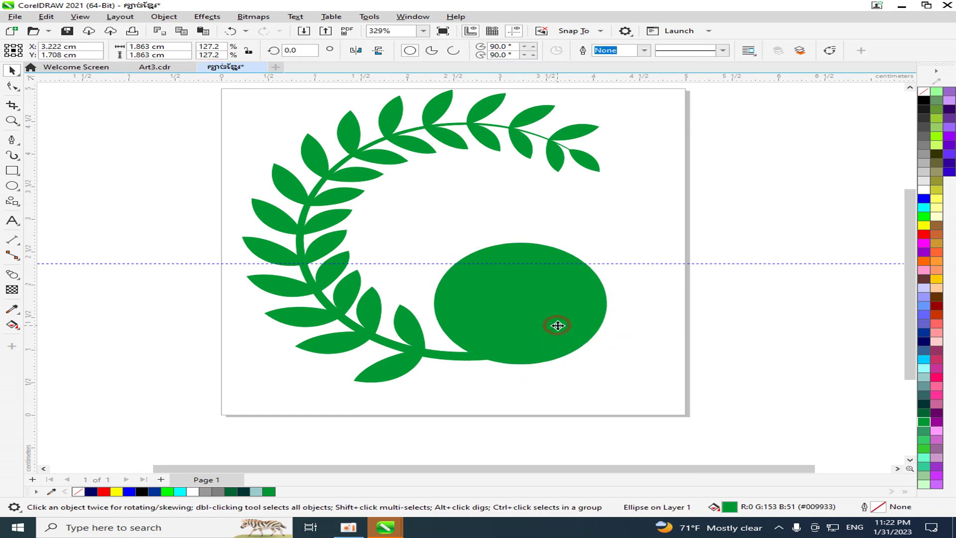
left_click(576, 313)
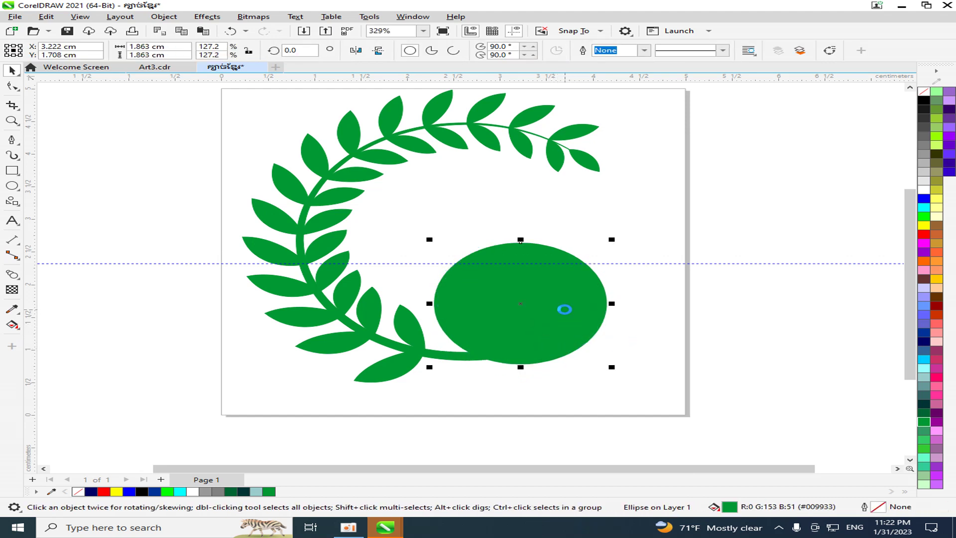
mouse_move(617, 245)
left_mouse_down()
mouse_move(617, 255)
mouse_move(602, 248)
left_mouse_up()
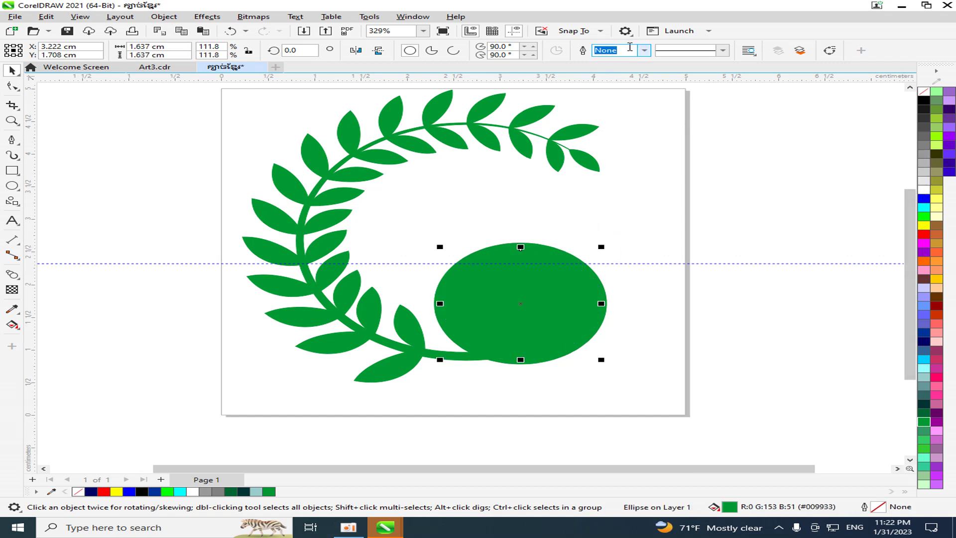
Give the smaller inner circle a white outline 1.5 pt wide.
left_click(645, 51)
left_click(605, 99)
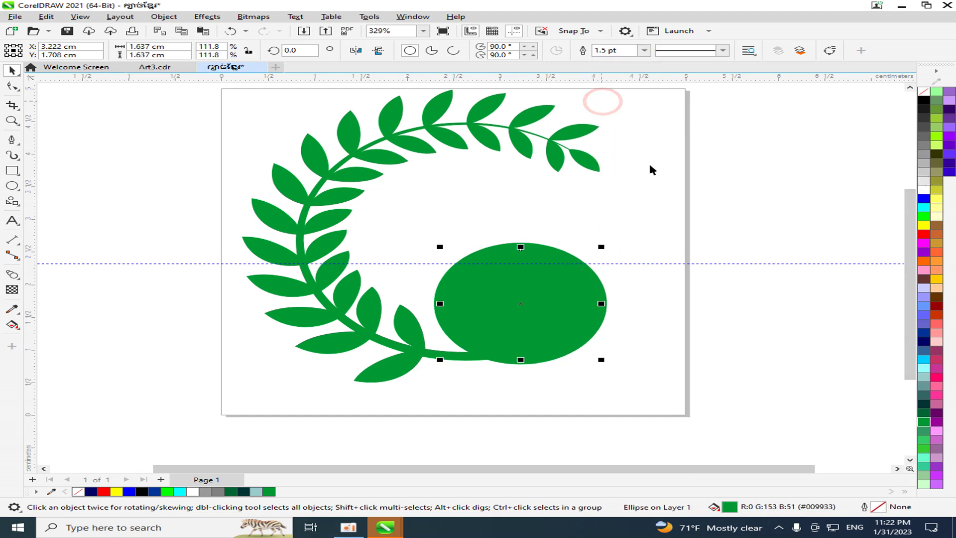
right_click(925, 192)
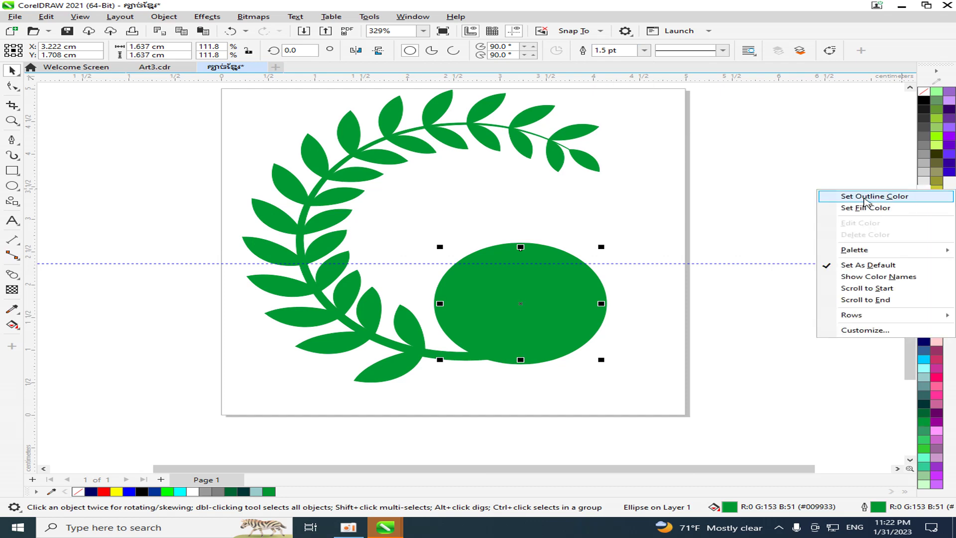
left_click(865, 196)
left_click(647, 294)
Add the letter K as 24 pt Arial artistic text below the circle.
scroll(529, 396, "up", 1)
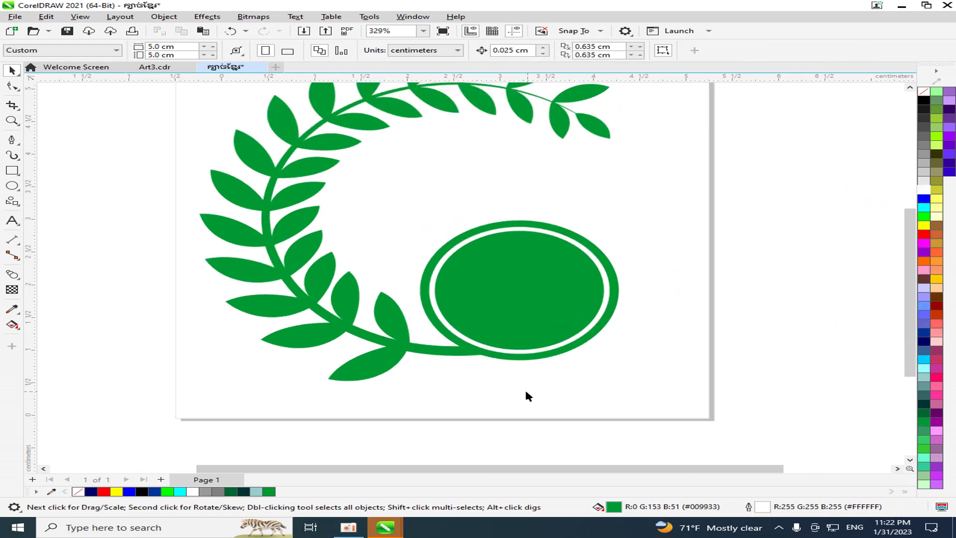
scroll(499, 371, "down", 2)
scroll(523, 304, "up", 3)
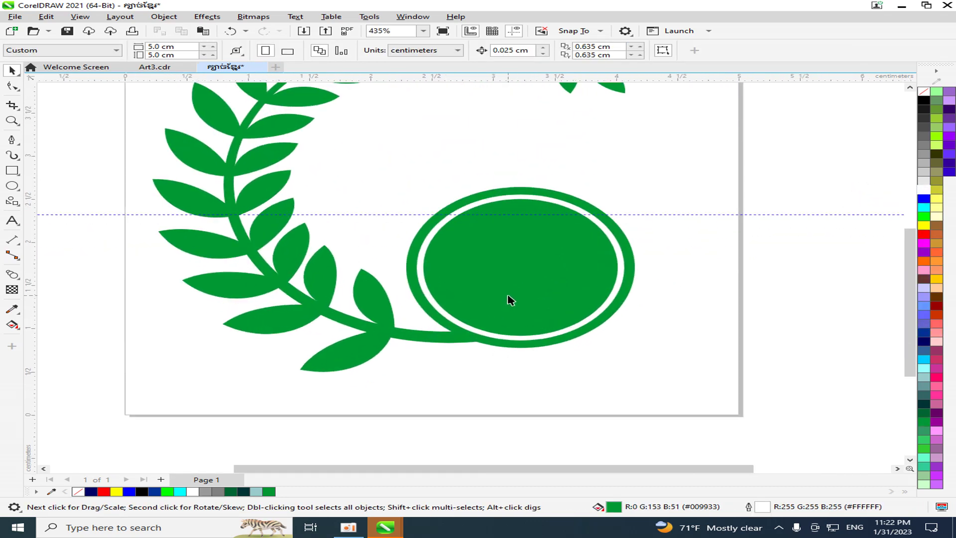
scroll(421, 279, "down", 1)
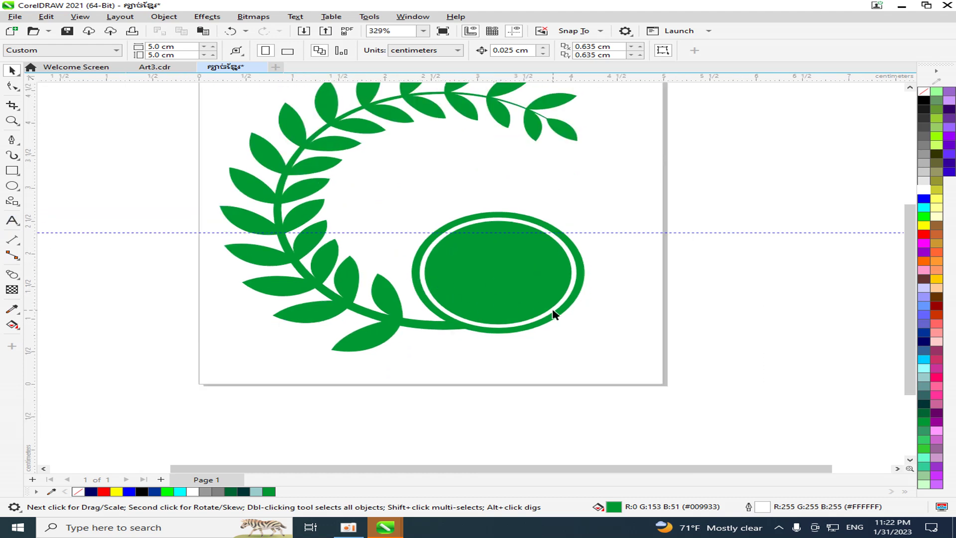
left_click(12, 221)
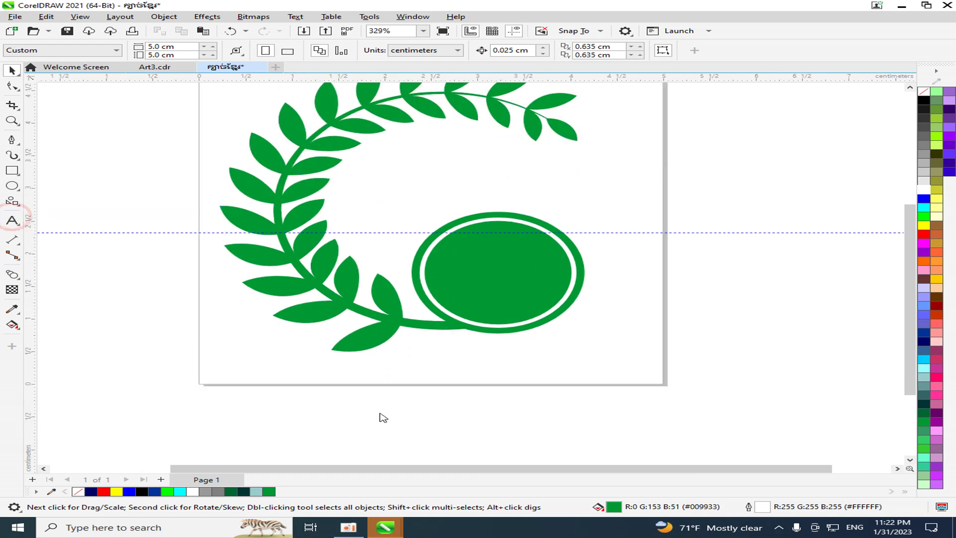
left_click(503, 419)
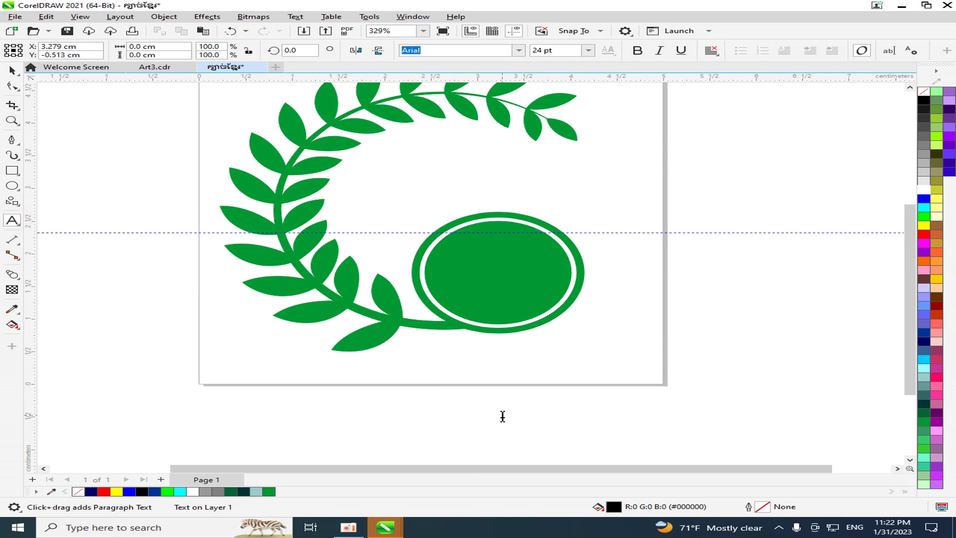
type("D")
key("BackSpace")
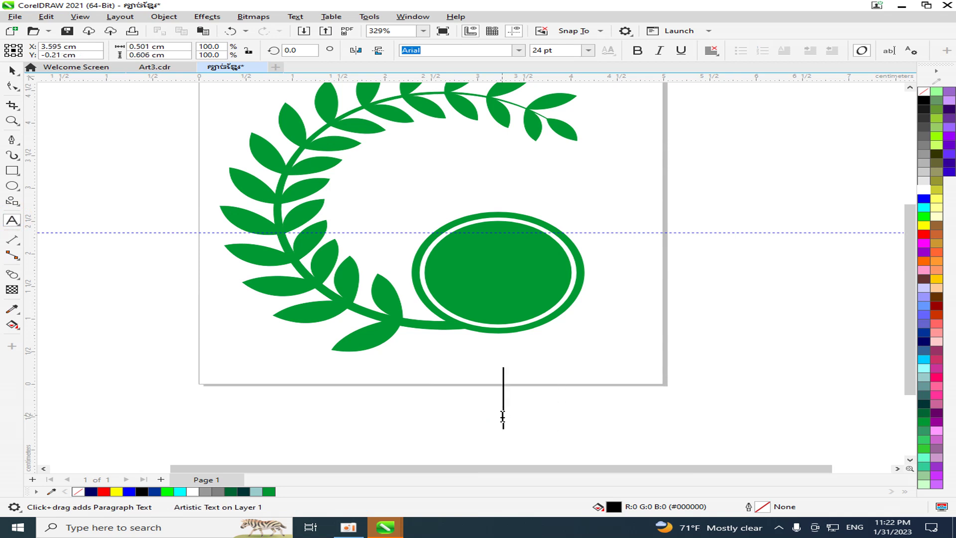
type("B")
key("BackSpace")
type("K")
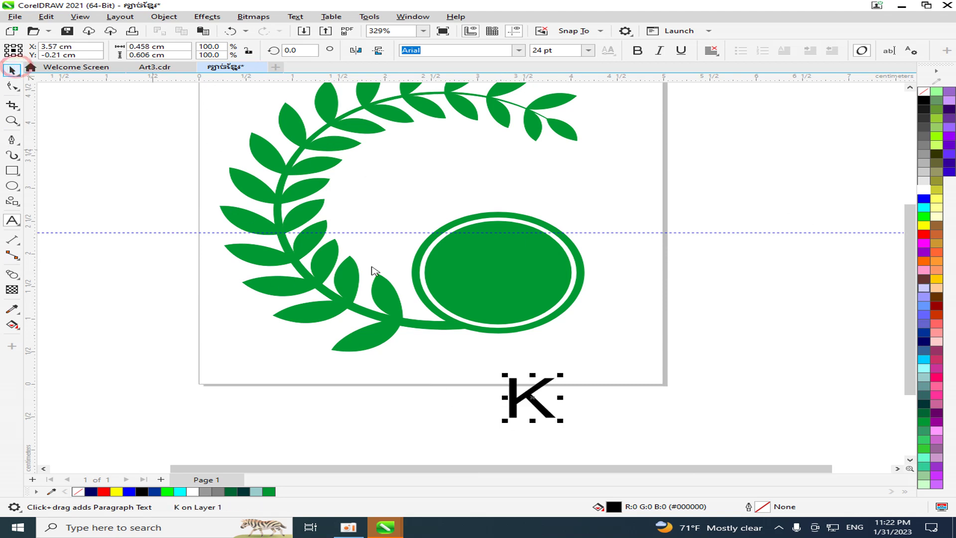
key("ctrl+space")
Move the letter K to the middle of the green circle and enlarge it to about 0.91 × 1.10 cm.
left_click_drag(532, 397, 549, 238)
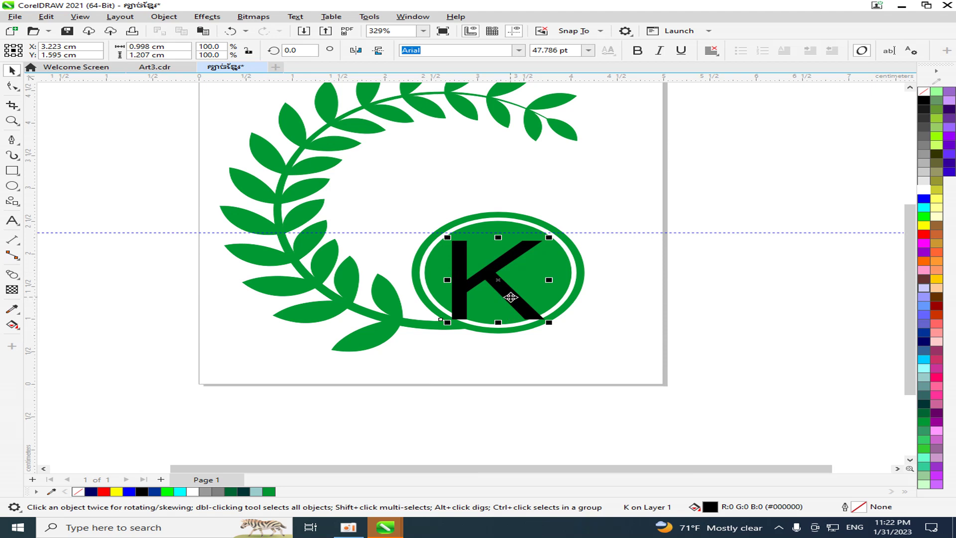
left_click_drag(513, 306, 516, 296)
scroll(524, 278, "up", 3)
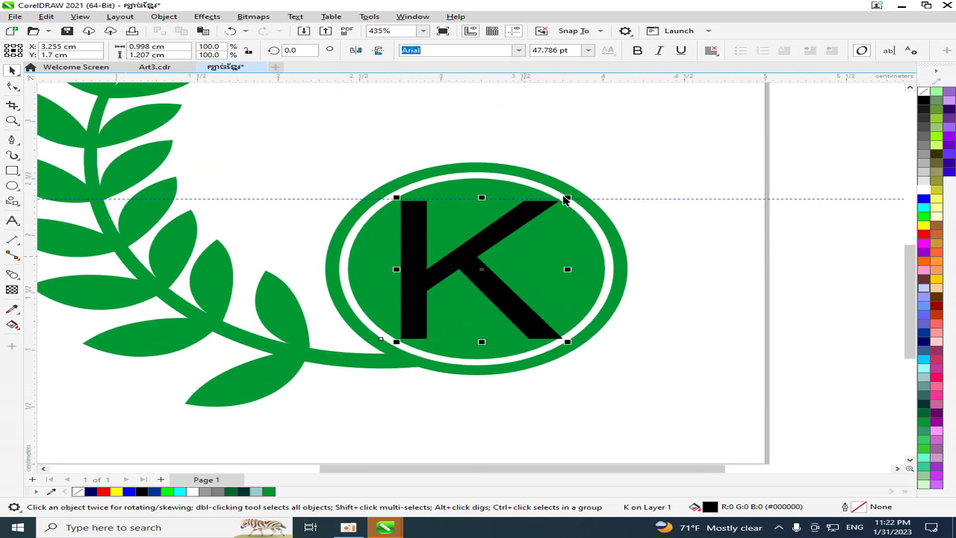
left_click_drag(568, 199, 560, 205)
Fill the letter K with yellow (#FFFF00).
left_click(924, 225)
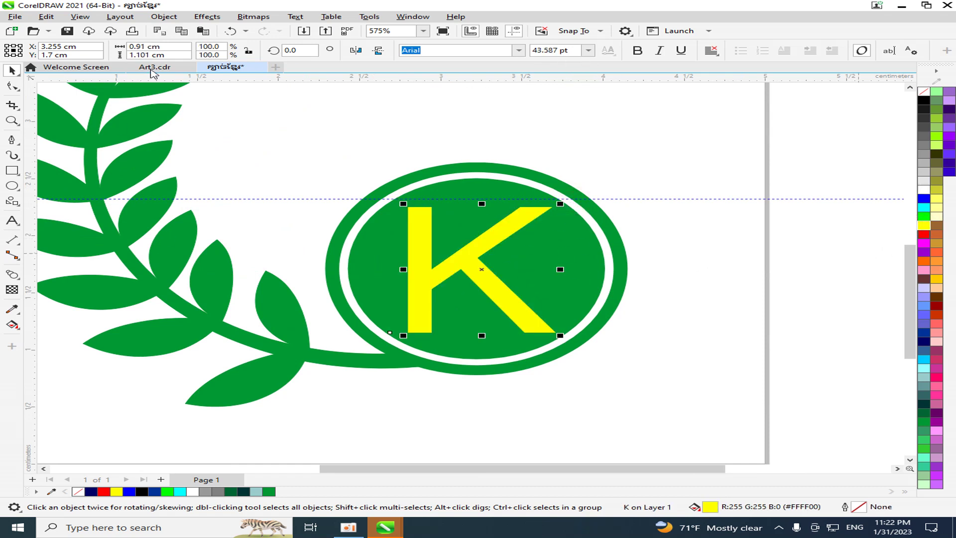
scroll(388, 376, "down", 5)
left_click(416, 387)
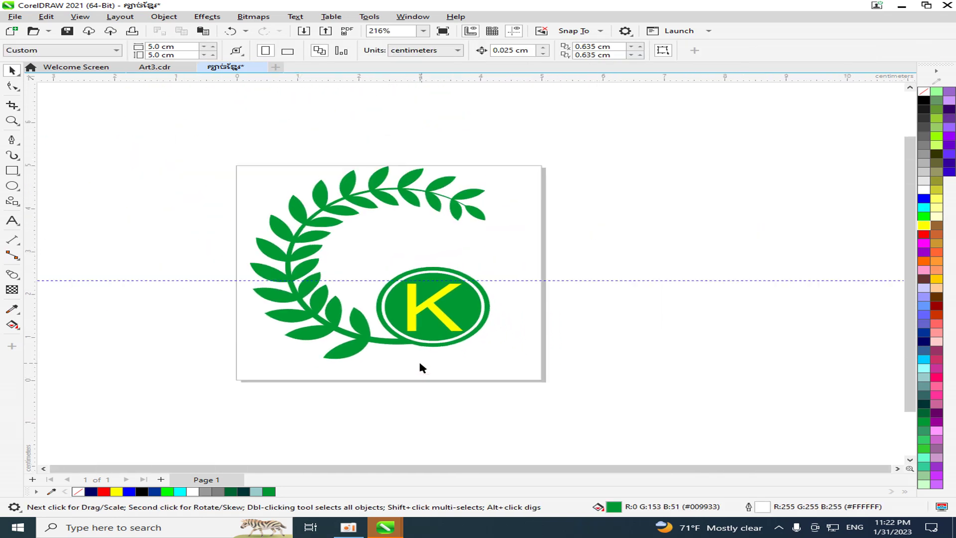
Remove the horizontal guideline crossing the wreath.
scroll(420, 365, "up", 1)
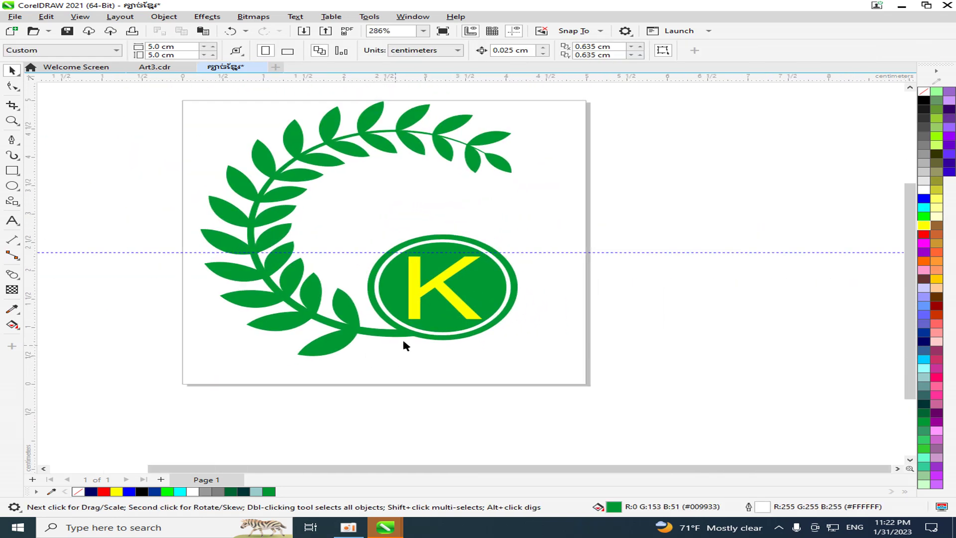
right_click(619, 253)
left_click(643, 267)
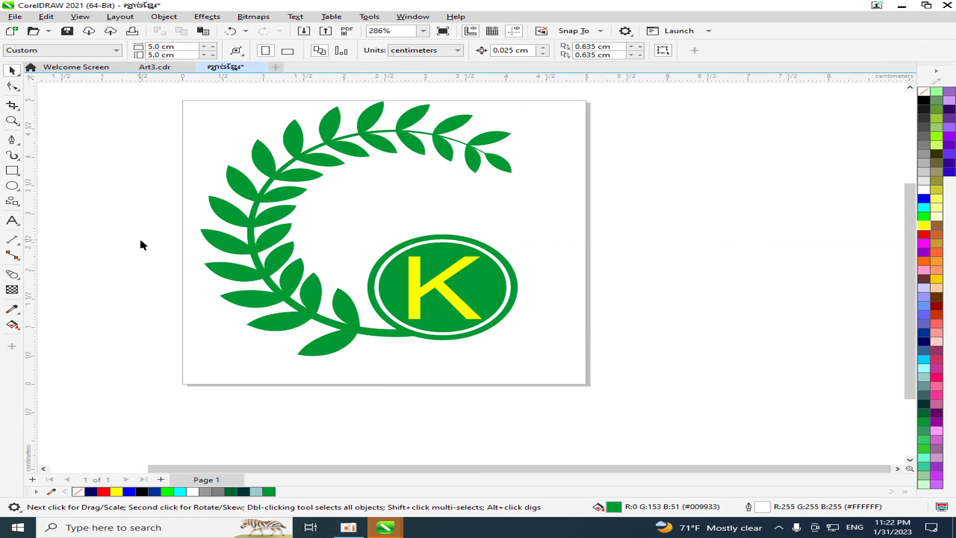
Examine the leaf wreath and its round K badge as a whole and in detail.
scroll(132, 224, "down", 1)
scroll(150, 209, "up", 2)
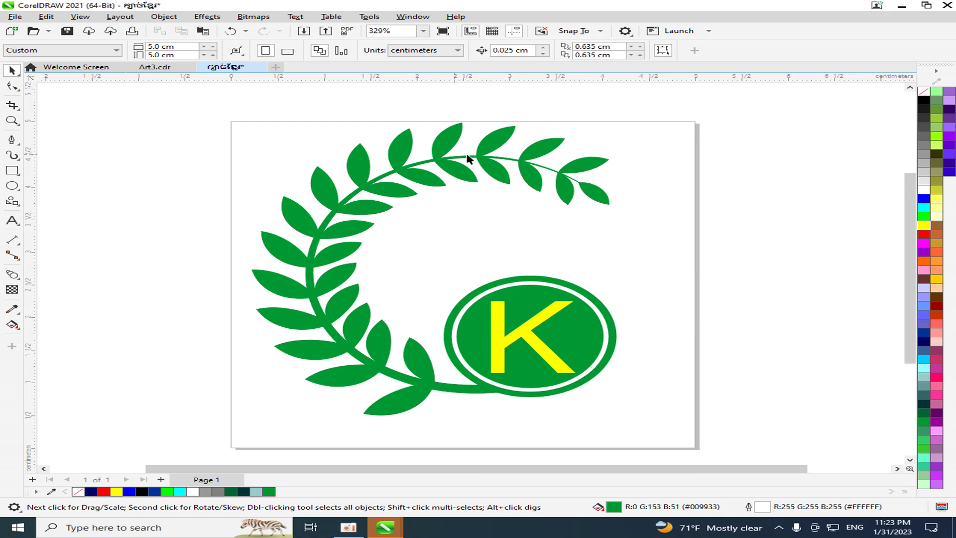
scroll(587, 195, "up", 1)
scroll(524, 417, "down", 1)
scroll(528, 407, "up", 2)
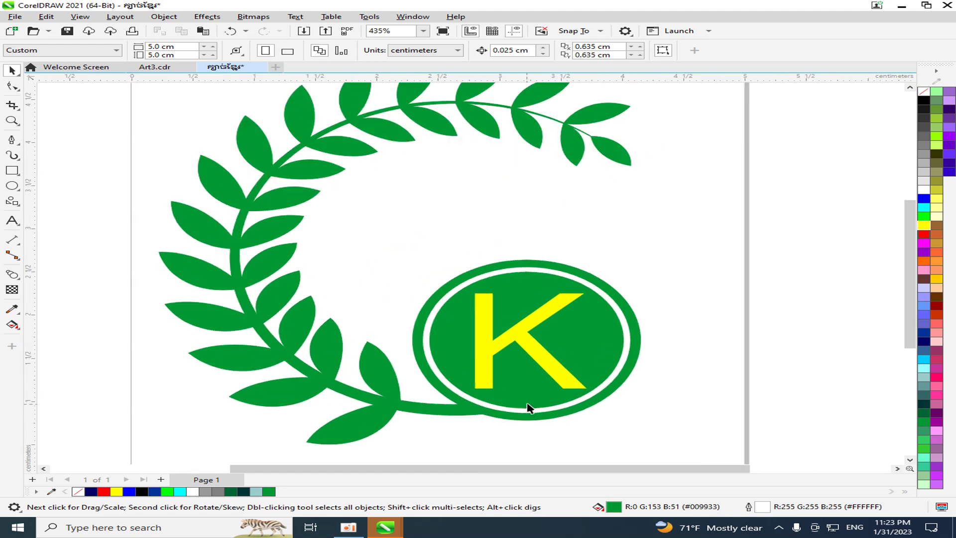
scroll(741, 299, "down", 2)
scroll(714, 278, "up", 1)
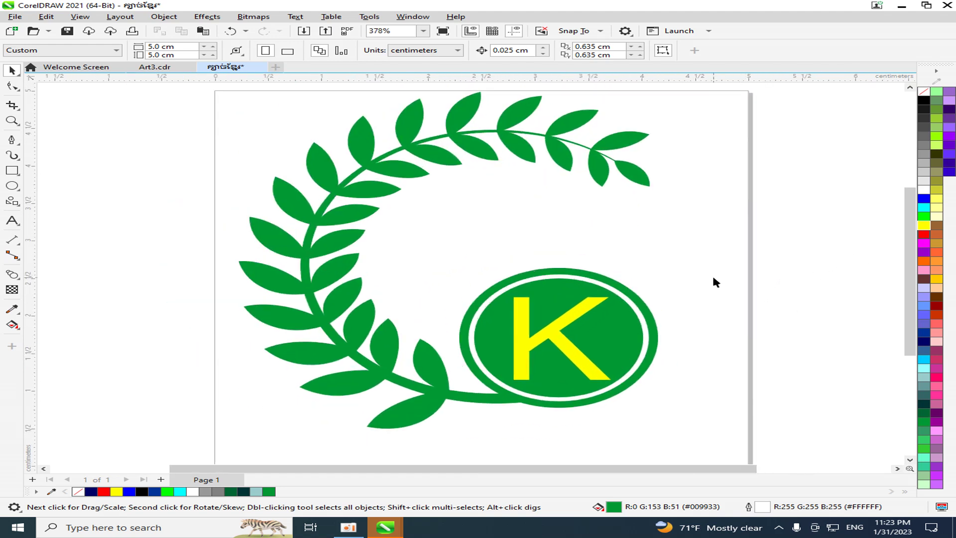
scroll(911, 269, "up", 1)
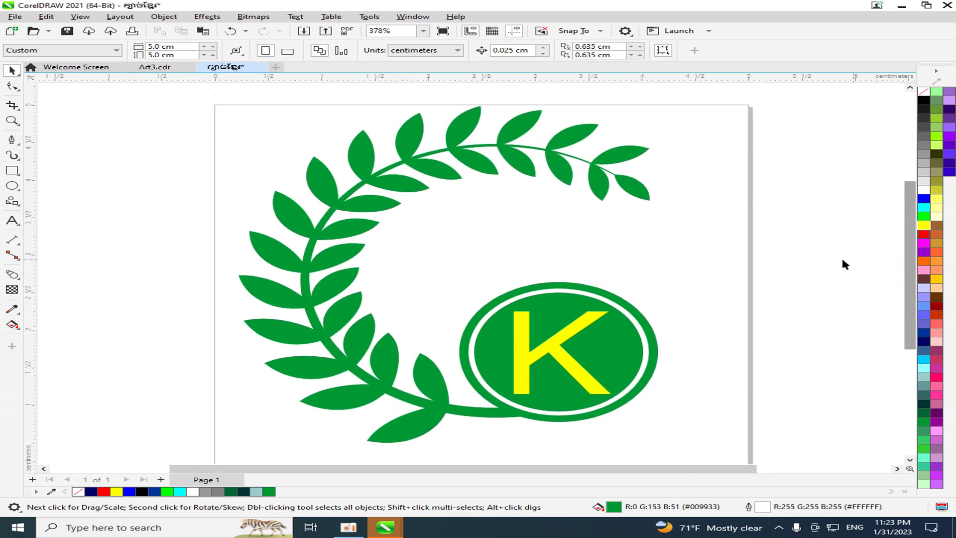